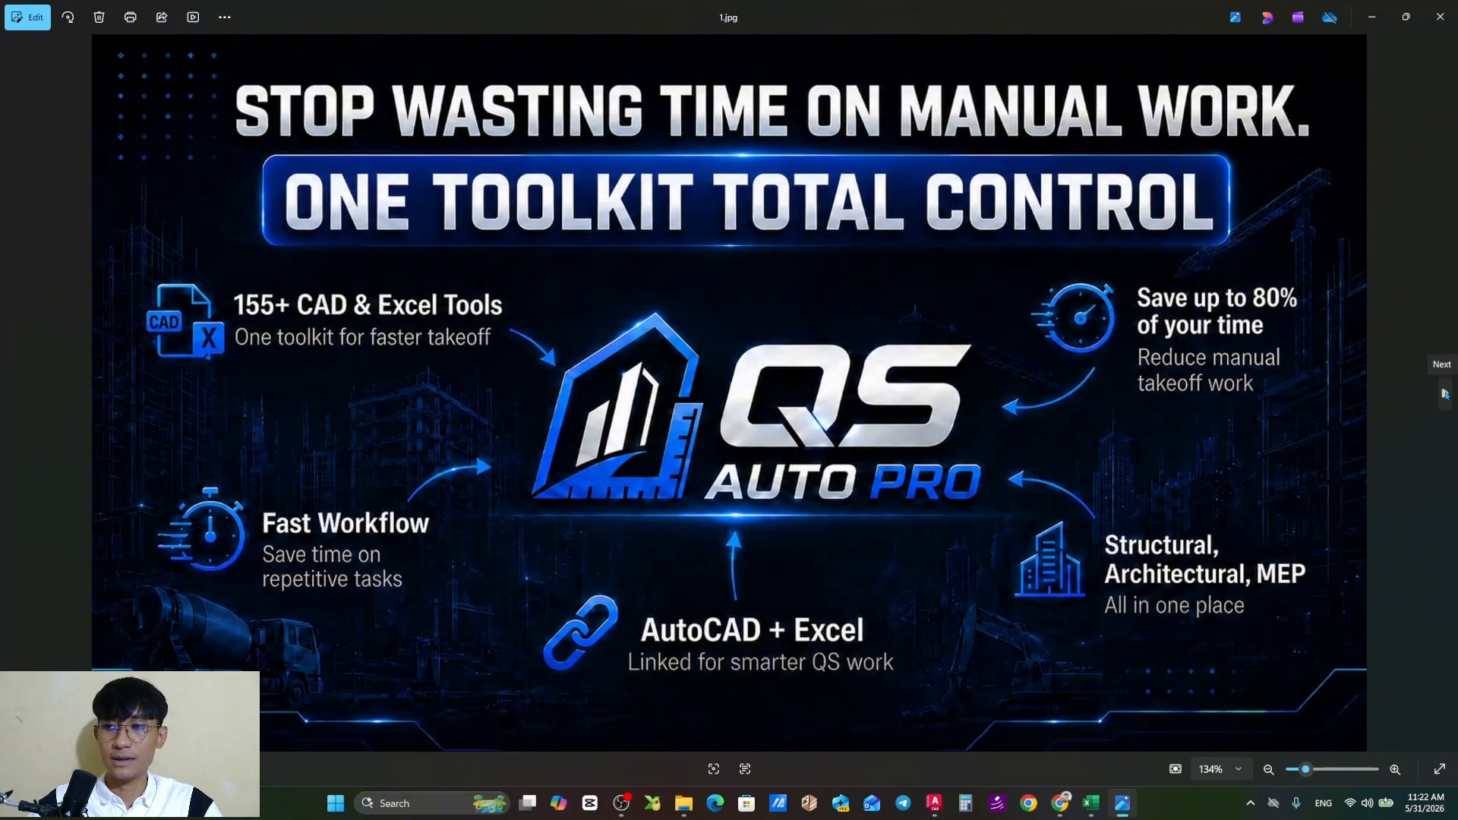
Page through the QS Auto Pro overview images for the modules from Main Works to Steel Frame
{"action": "left_click", "coordinate": [1445, 395]}
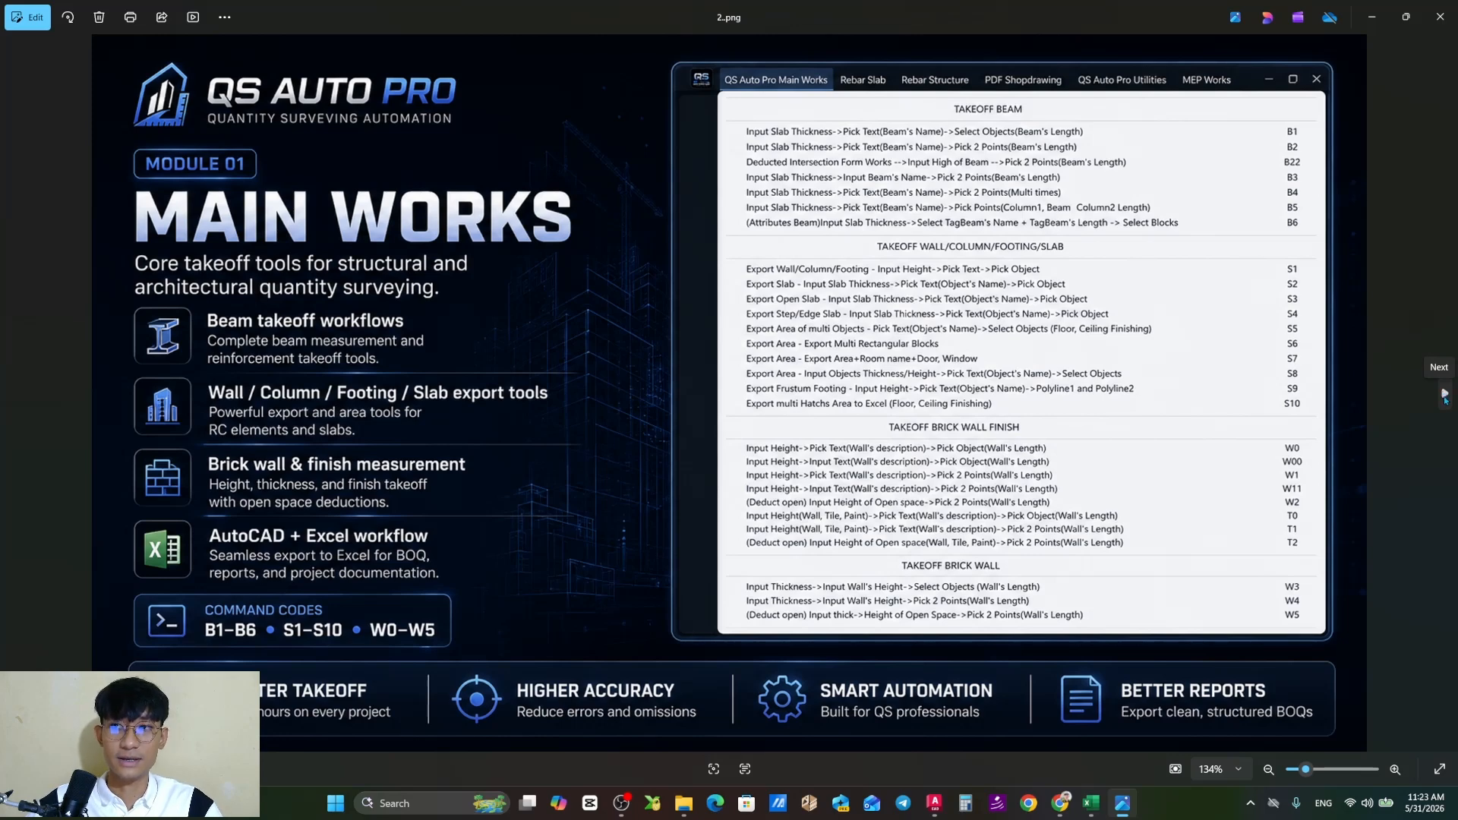
{"action": "left_click", "coordinate": [1444, 395]}
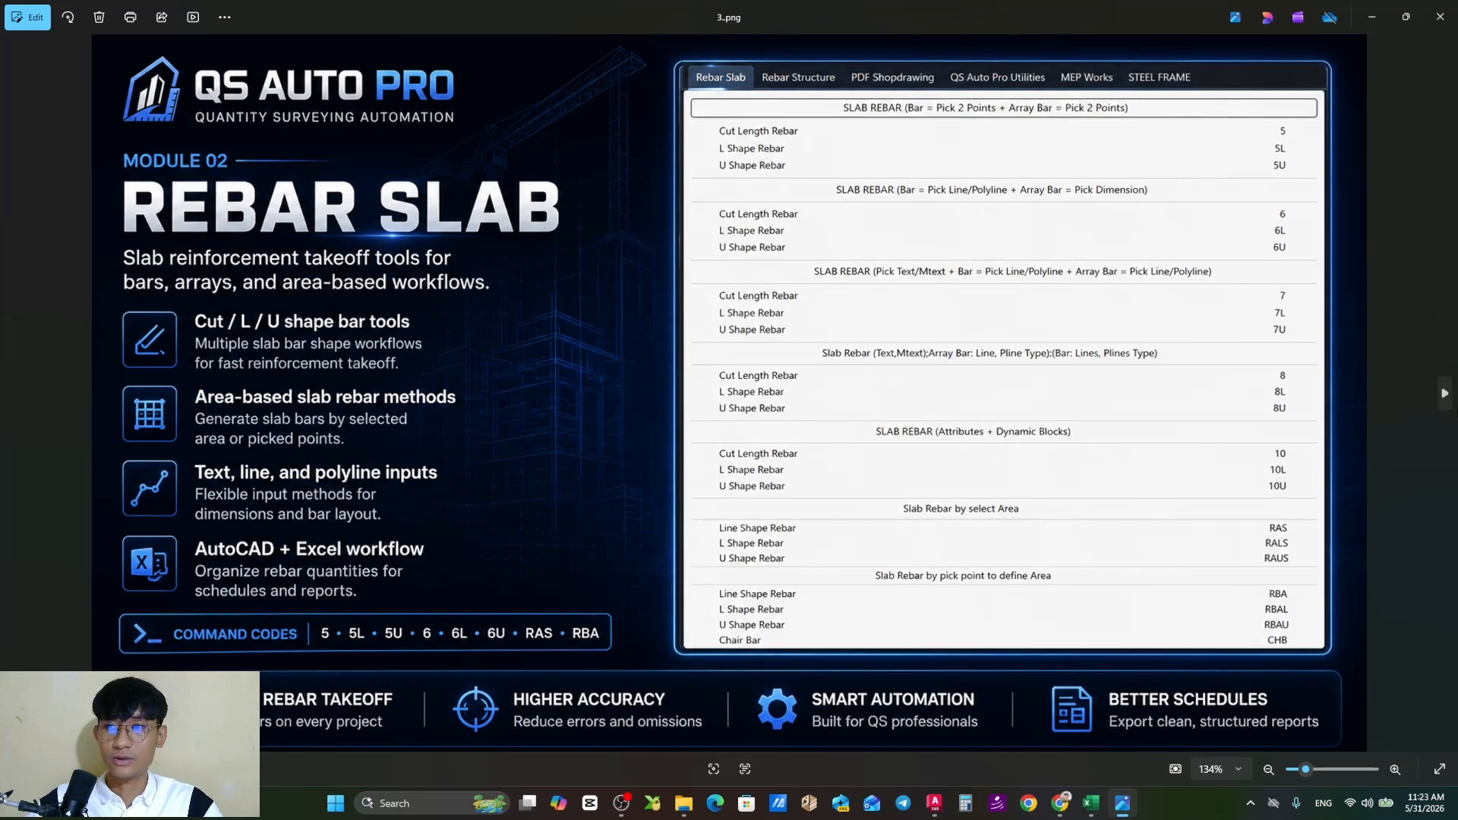
{"action": "left_click", "coordinate": [1445, 394]}
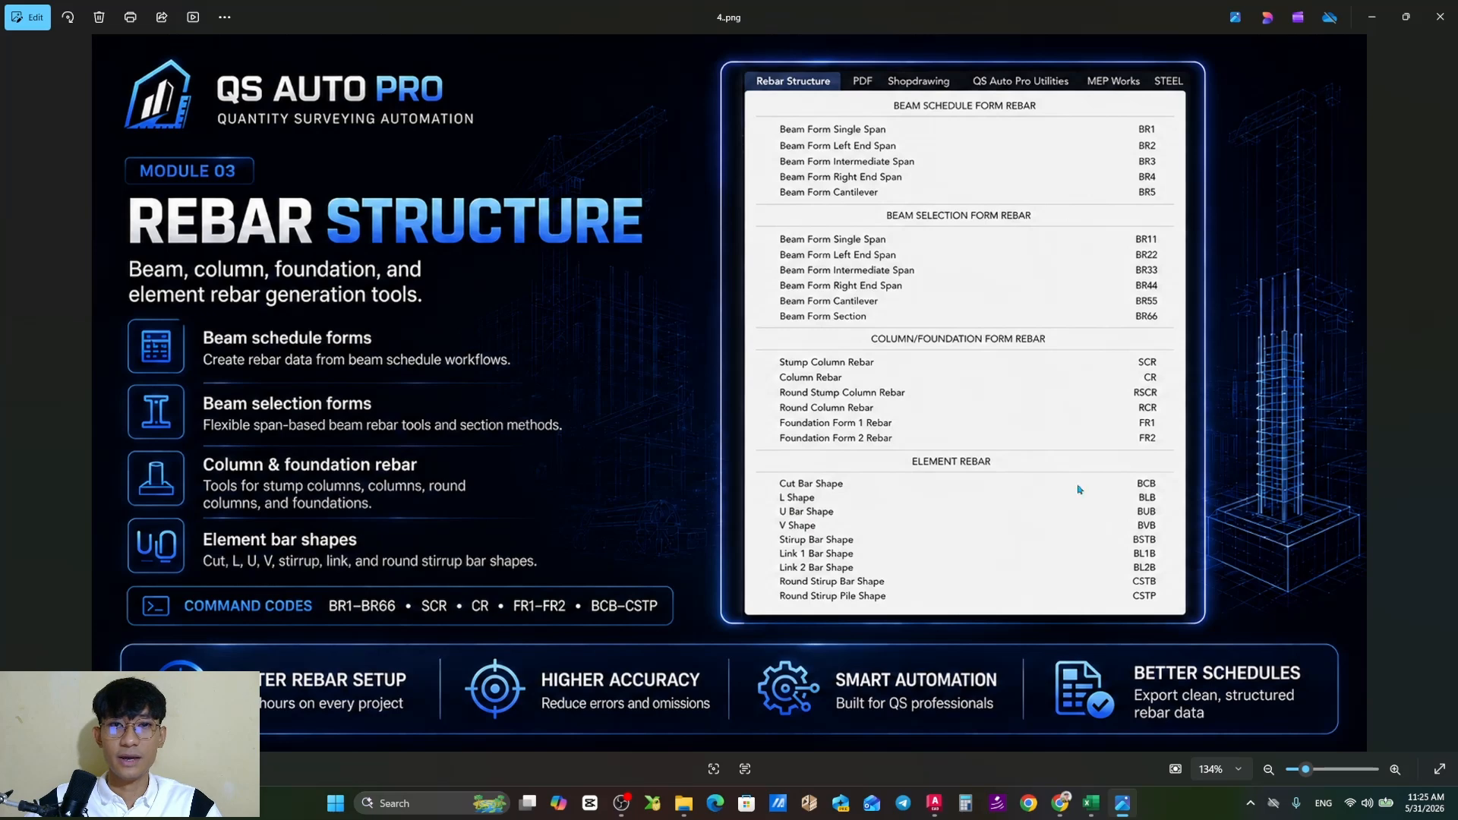
{"action": "left_click", "coordinate": [1443, 397]}
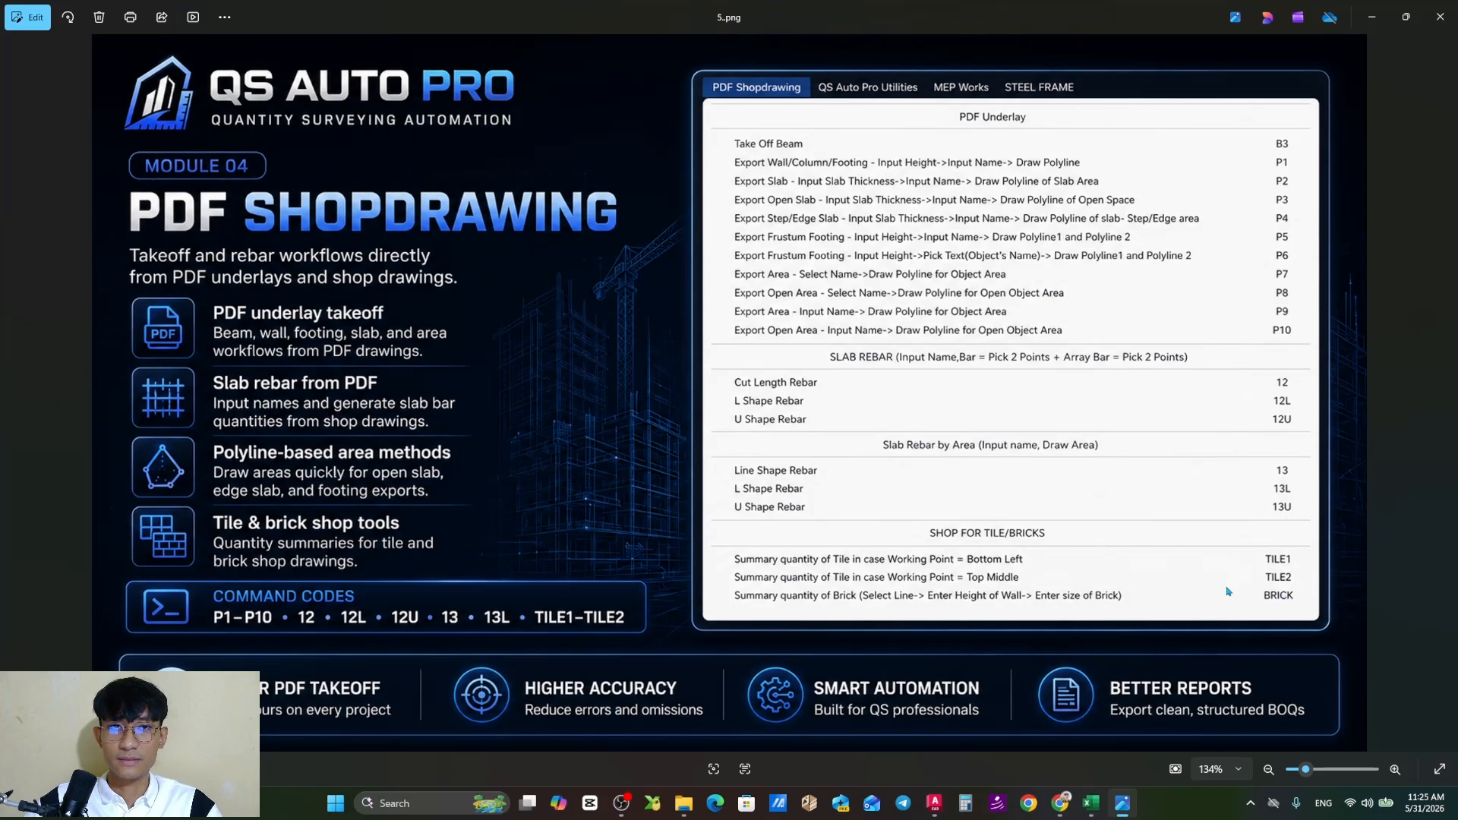
{"action": "left_click", "coordinate": [1444, 393]}
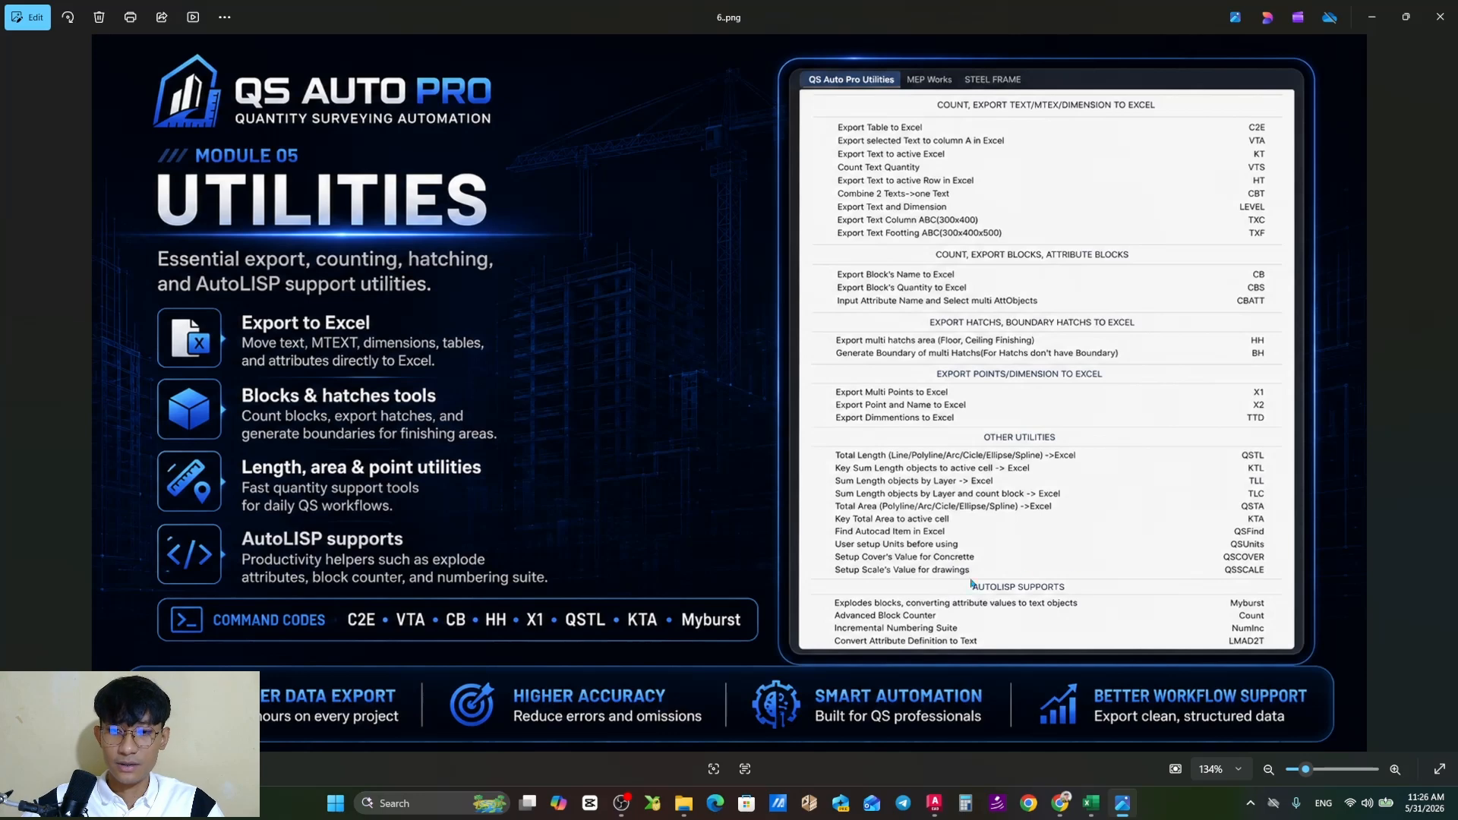
{"action": "left_click", "coordinate": [1446, 393]}
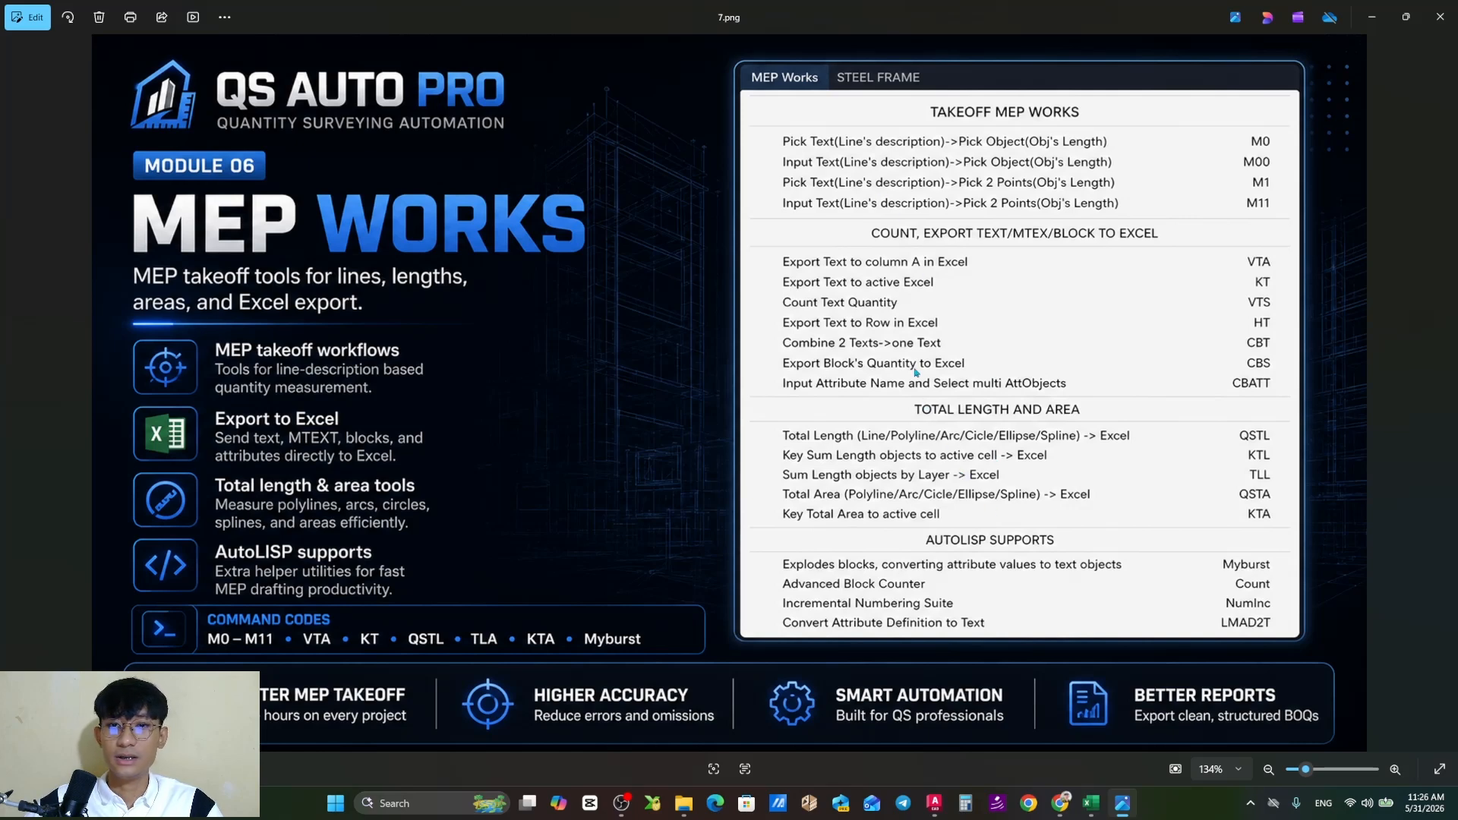
{"action": "key", "text": "Right"}
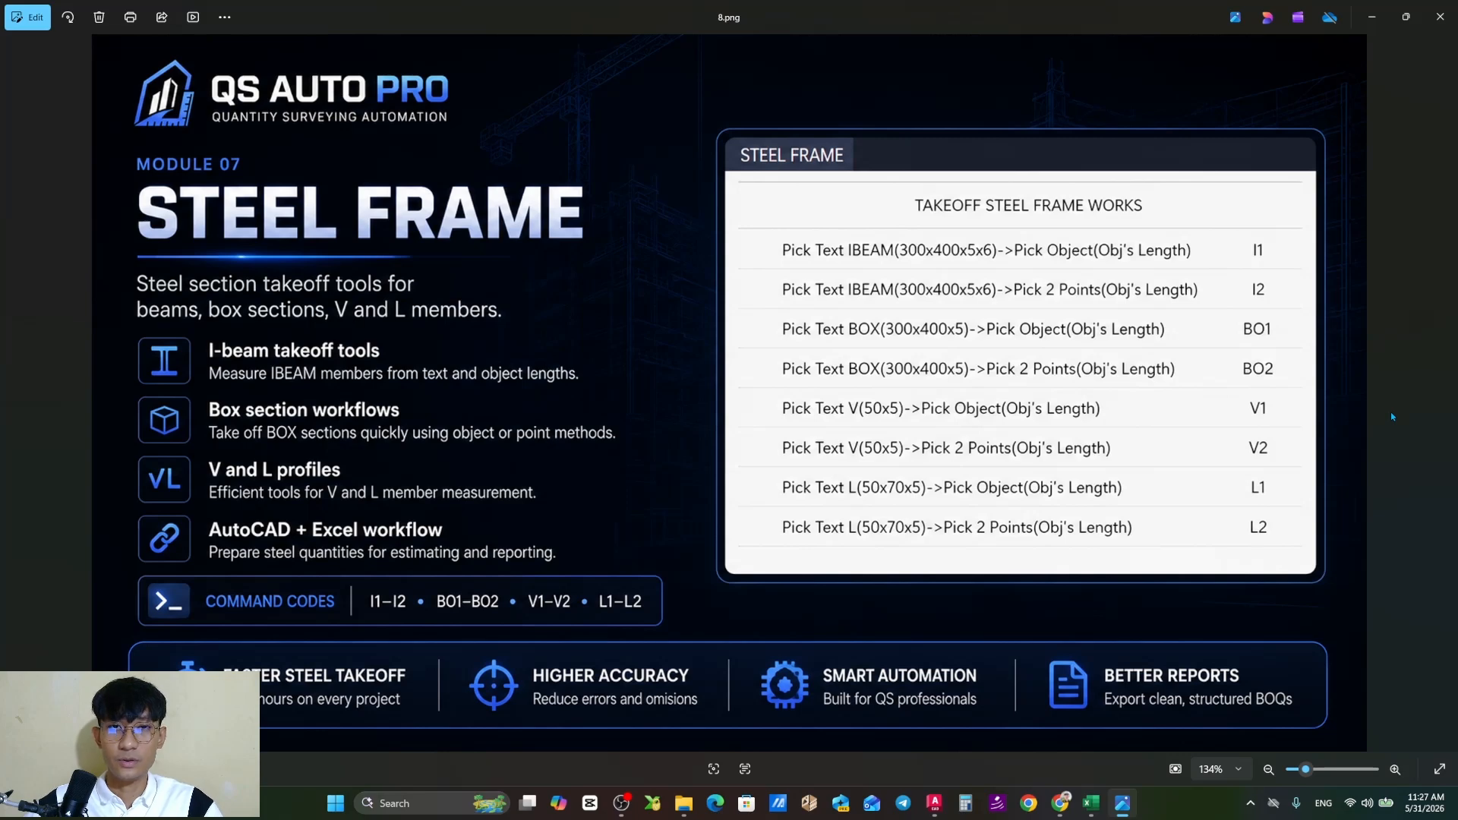
Switch to AutoCAD and examine the Modern Villa drawing's layout of pile cap, column, beam, slab and stair plans by floor
{"action": "left_click", "coordinate": [1375, 16]}
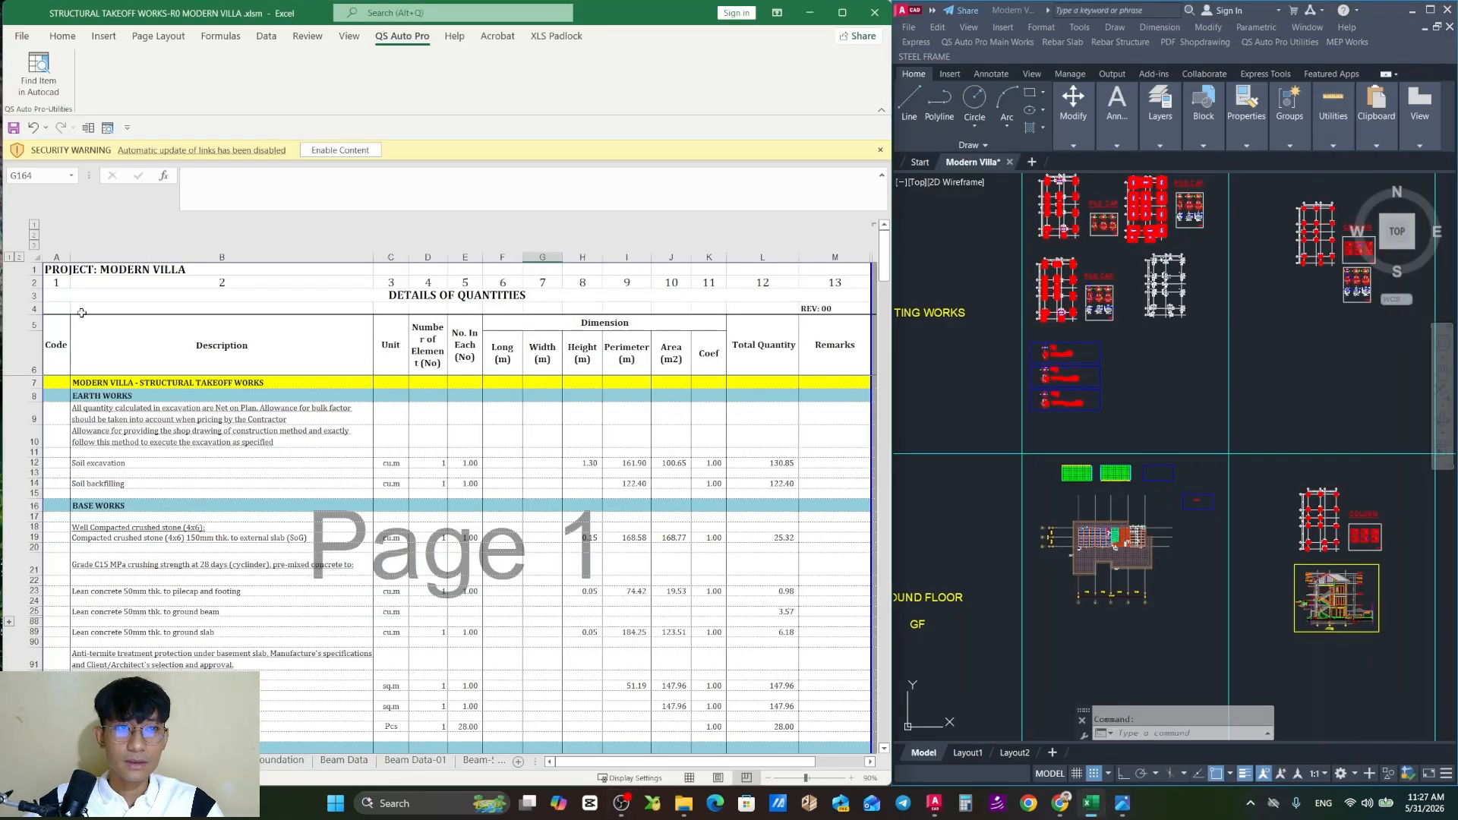
{"action": "left_click", "coordinate": [1164, 317]}
{"action": "scroll", "coordinate": [1164, 317], "scroll_direction": "down", "scroll_amount": 4}
{"action": "scroll", "coordinate": [1154, 361], "scroll_direction": "up", "scroll_amount": 5}
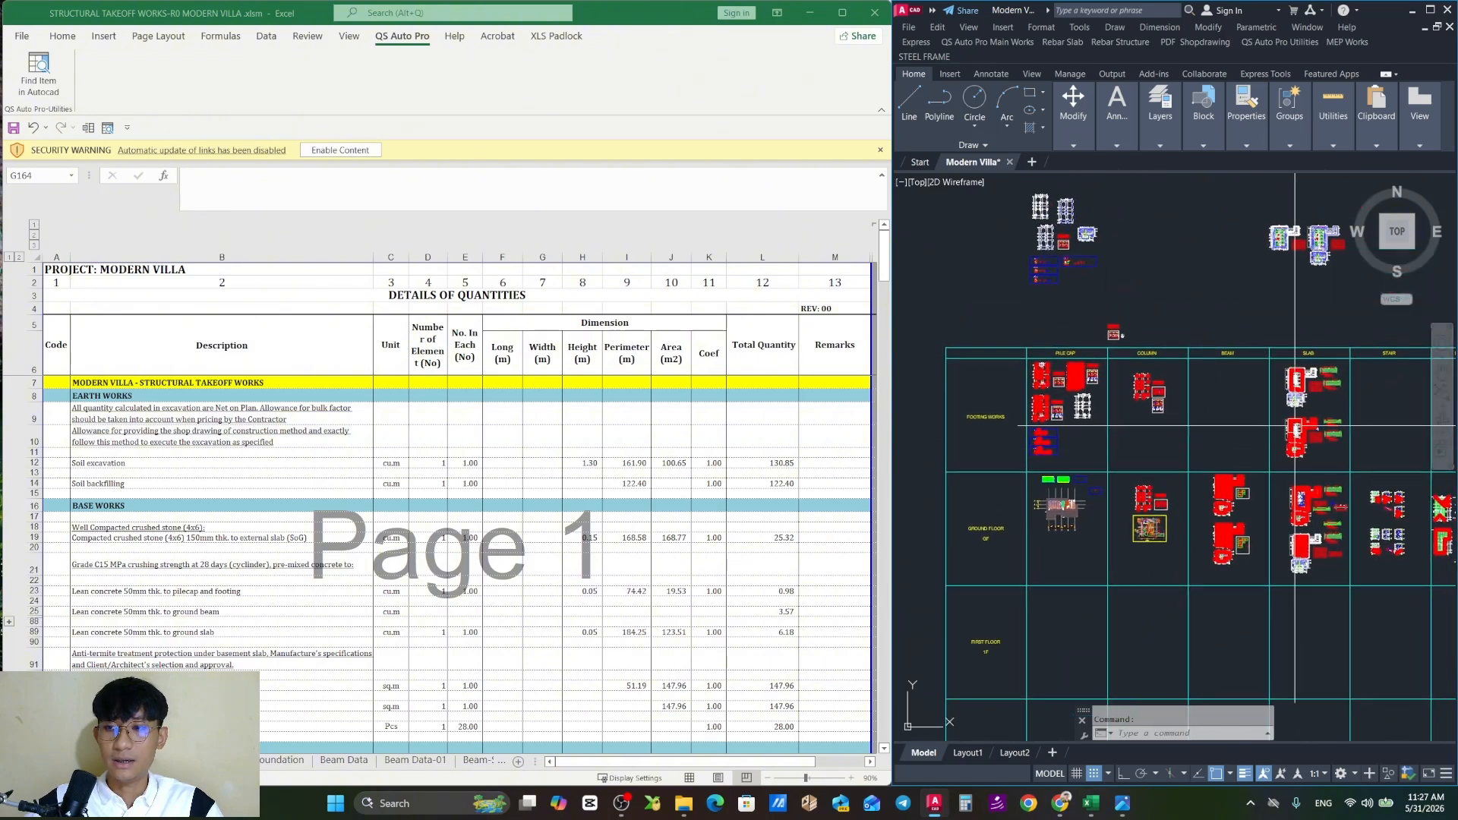
{"action": "scroll", "coordinate": [1213, 444], "scroll_direction": "down", "scroll_amount": 4}
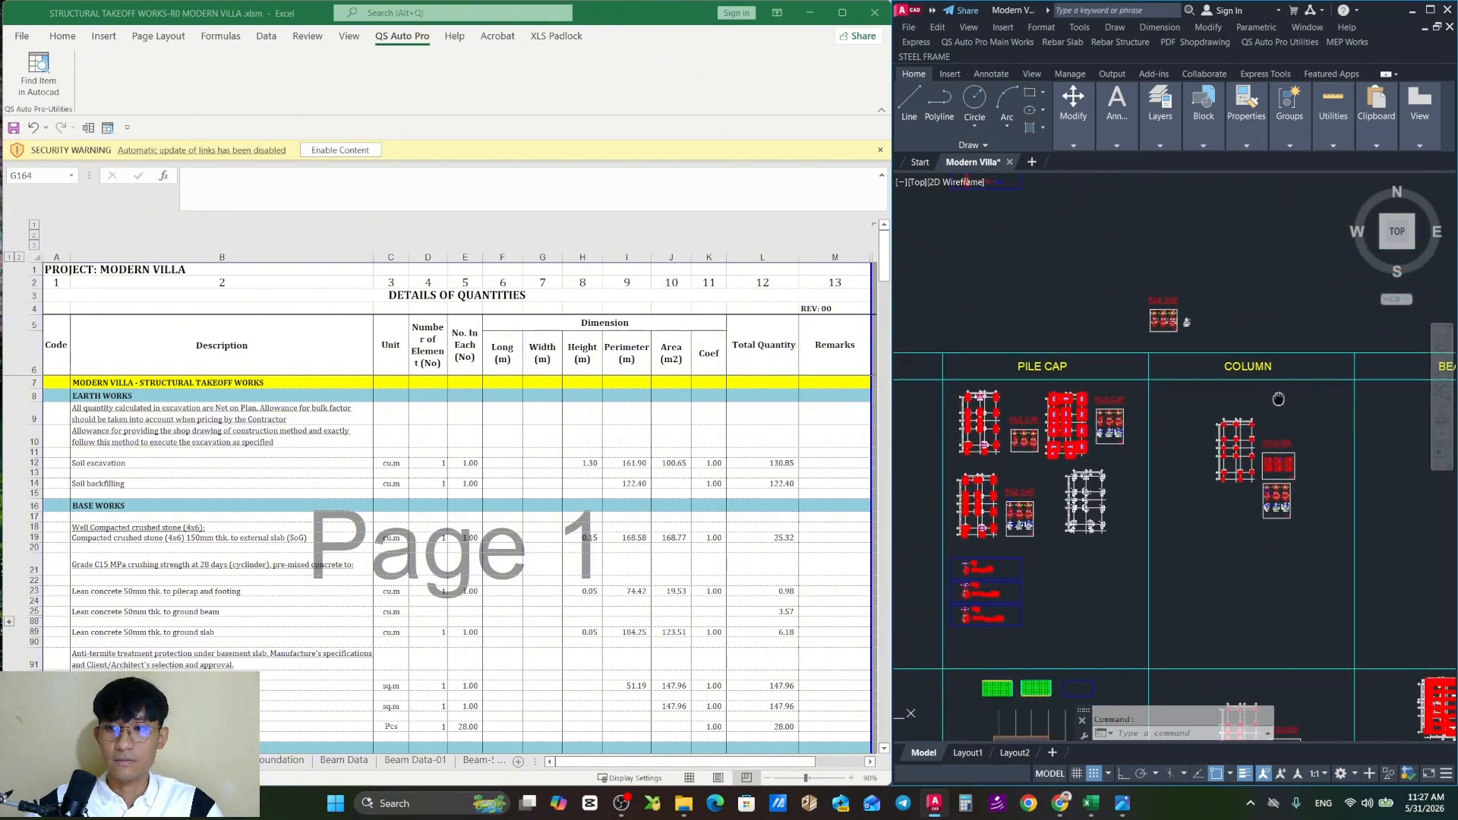
{"action": "middle_click_drag", "start_coordinate": [1298, 478], "coordinate": [1227, 488]}
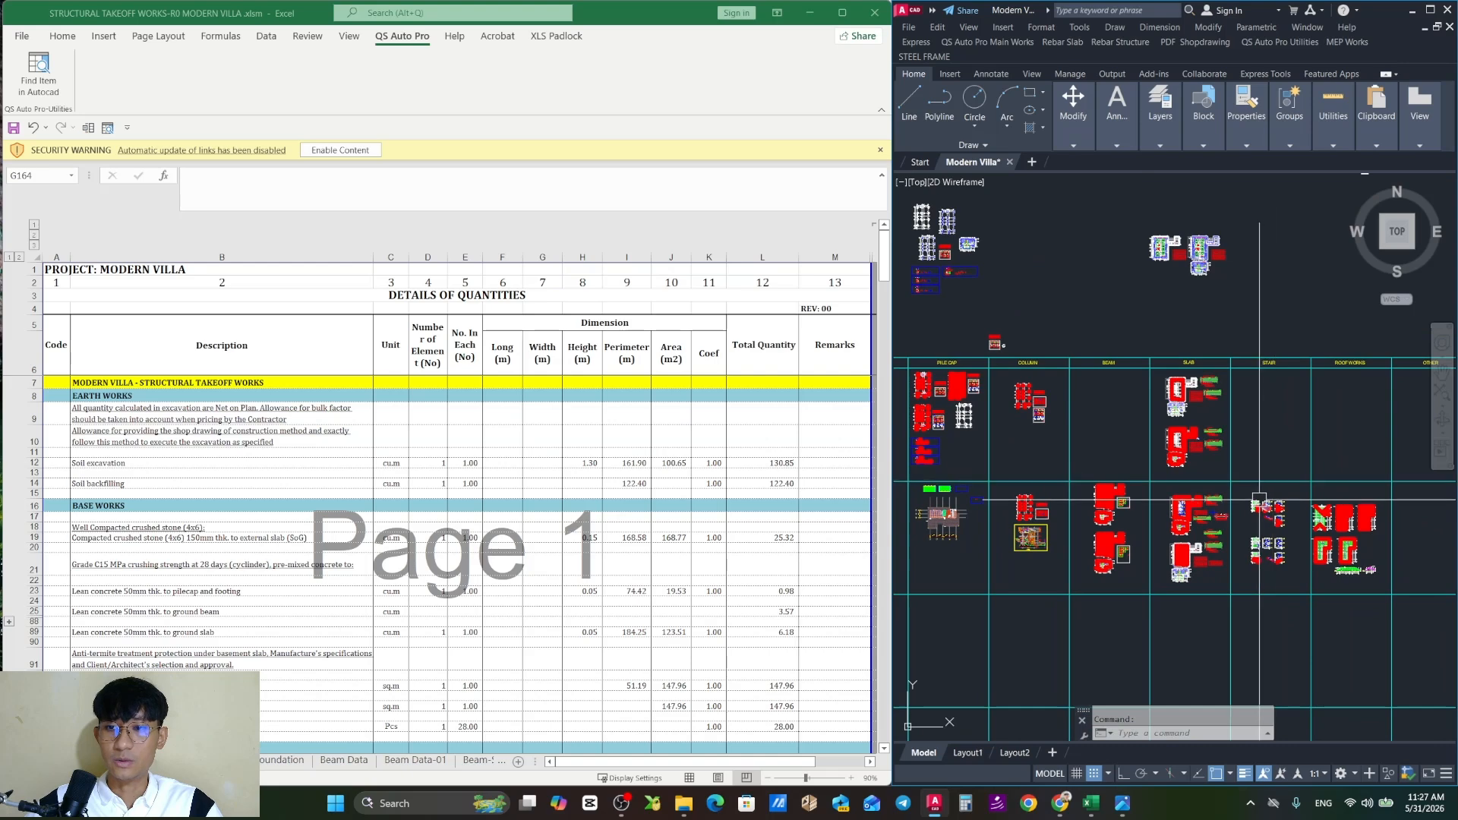
{"action": "mouse_move", "coordinate": [1324, 471]}
{"action": "middle_mouse_down"}
{"action": "mouse_move", "coordinate": [1170, 471]}
{"action": "mouse_move", "coordinate": [1365, 465]}
{"action": "middle_mouse_up"}
{"action": "middle_click_drag", "start_coordinate": [1216, 471], "coordinate": [1368, 466]}
Examine the workbook's reinforcement sheet from the pile cap rebar down to the slab rebar
{"action": "left_click", "coordinate": [238, 487]}
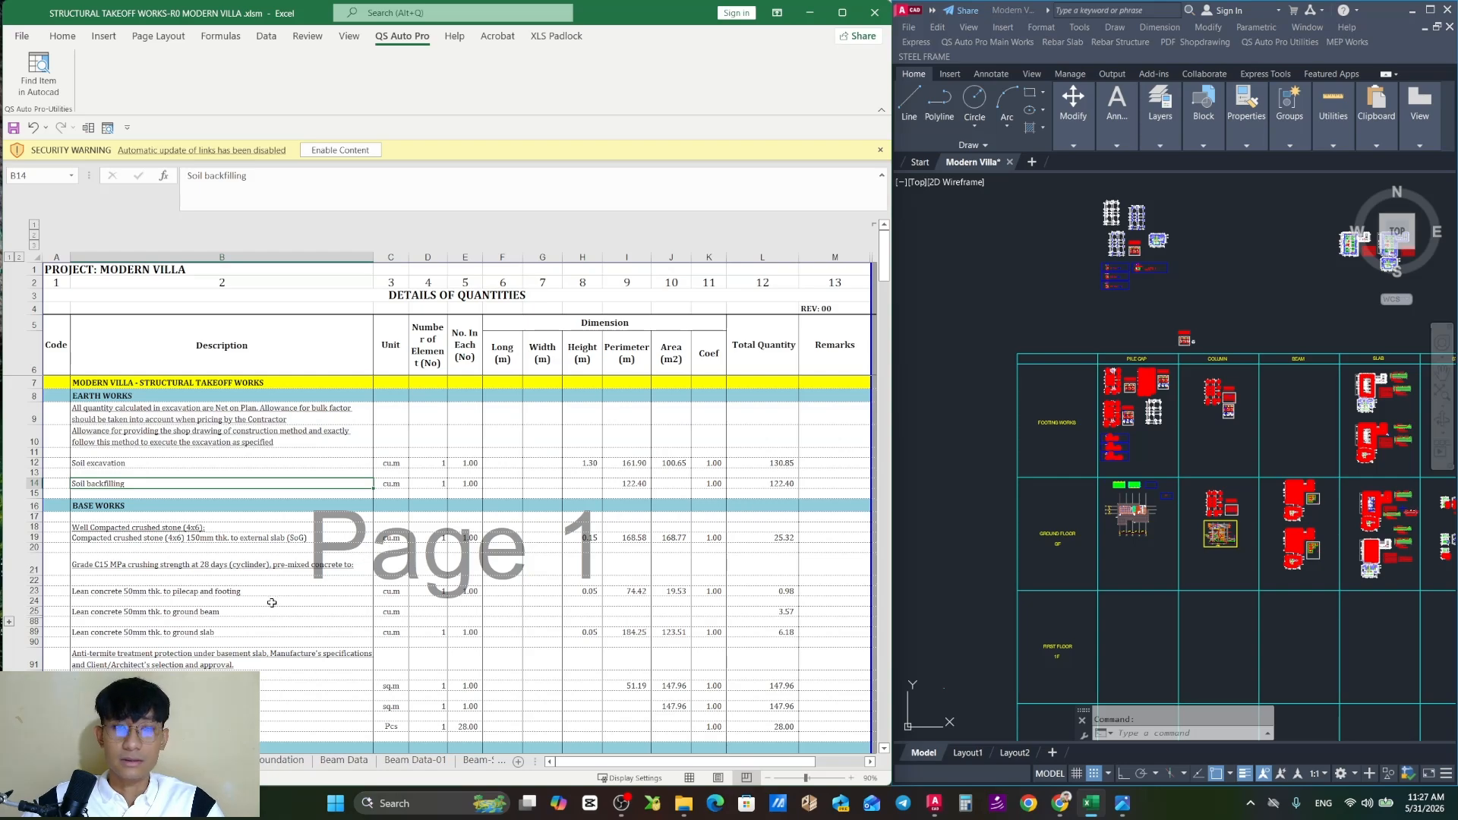
{"action": "left_click", "coordinate": [175, 760]}
{"action": "scroll", "coordinate": [367, 532], "scroll_direction": "up", "scroll_amount": 20}
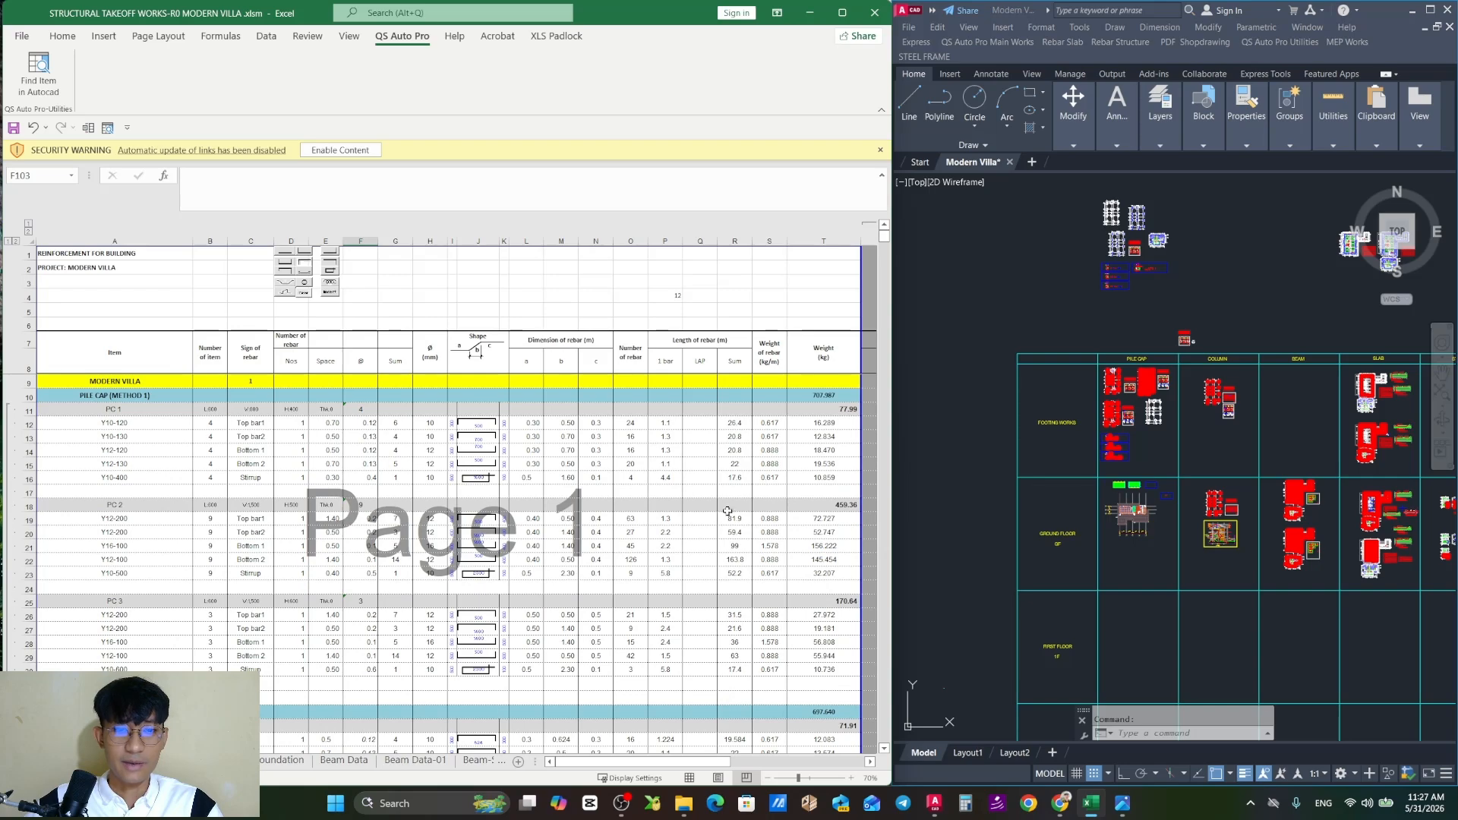
{"action": "scroll", "coordinate": [559, 495], "scroll_direction": "down", "scroll_amount": 3}
{"action": "scroll", "coordinate": [558, 495], "scroll_direction": "down", "scroll_amount": 10}
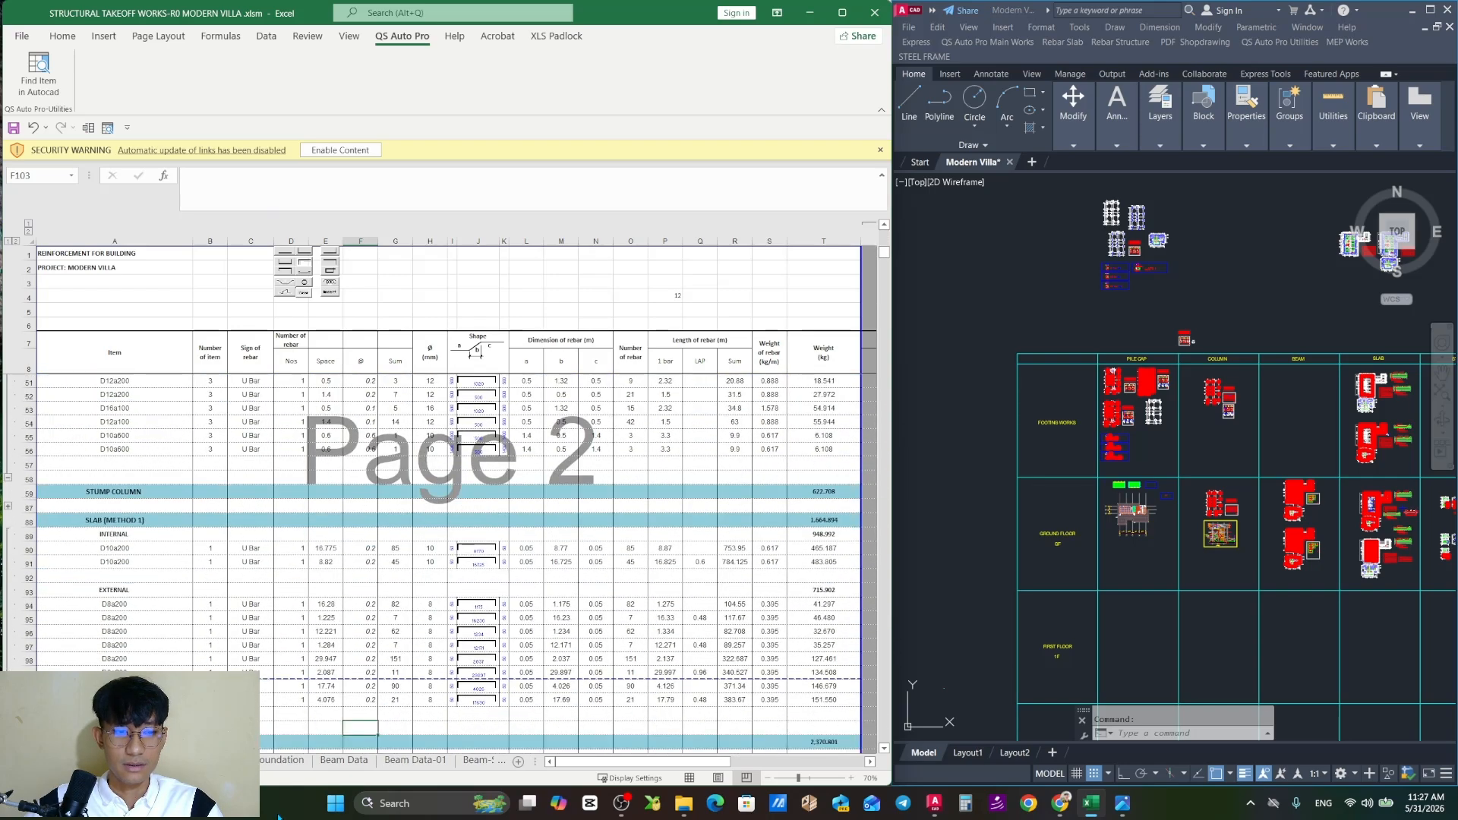
Review the Foundation, Beam Data, Beam Data-01, Beam-Schedule and Beam-Schedule-Form sheets, including the form's further reinforcement columns
{"action": "left_click", "coordinate": [217, 761]}
{"action": "left_click", "coordinate": [282, 764]}
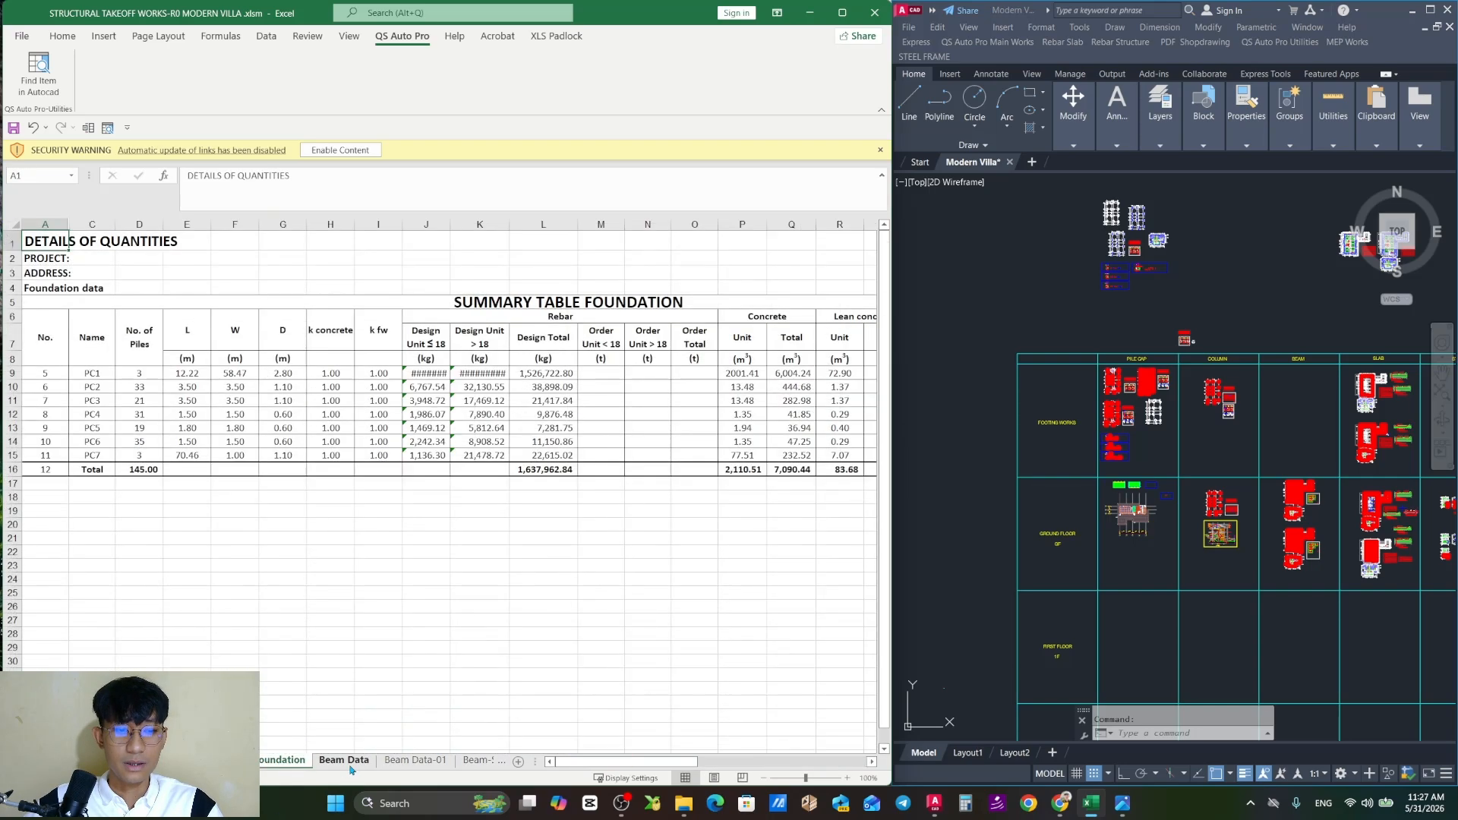
{"action": "left_click", "coordinate": [349, 766]}
{"action": "left_click", "coordinate": [415, 766]}
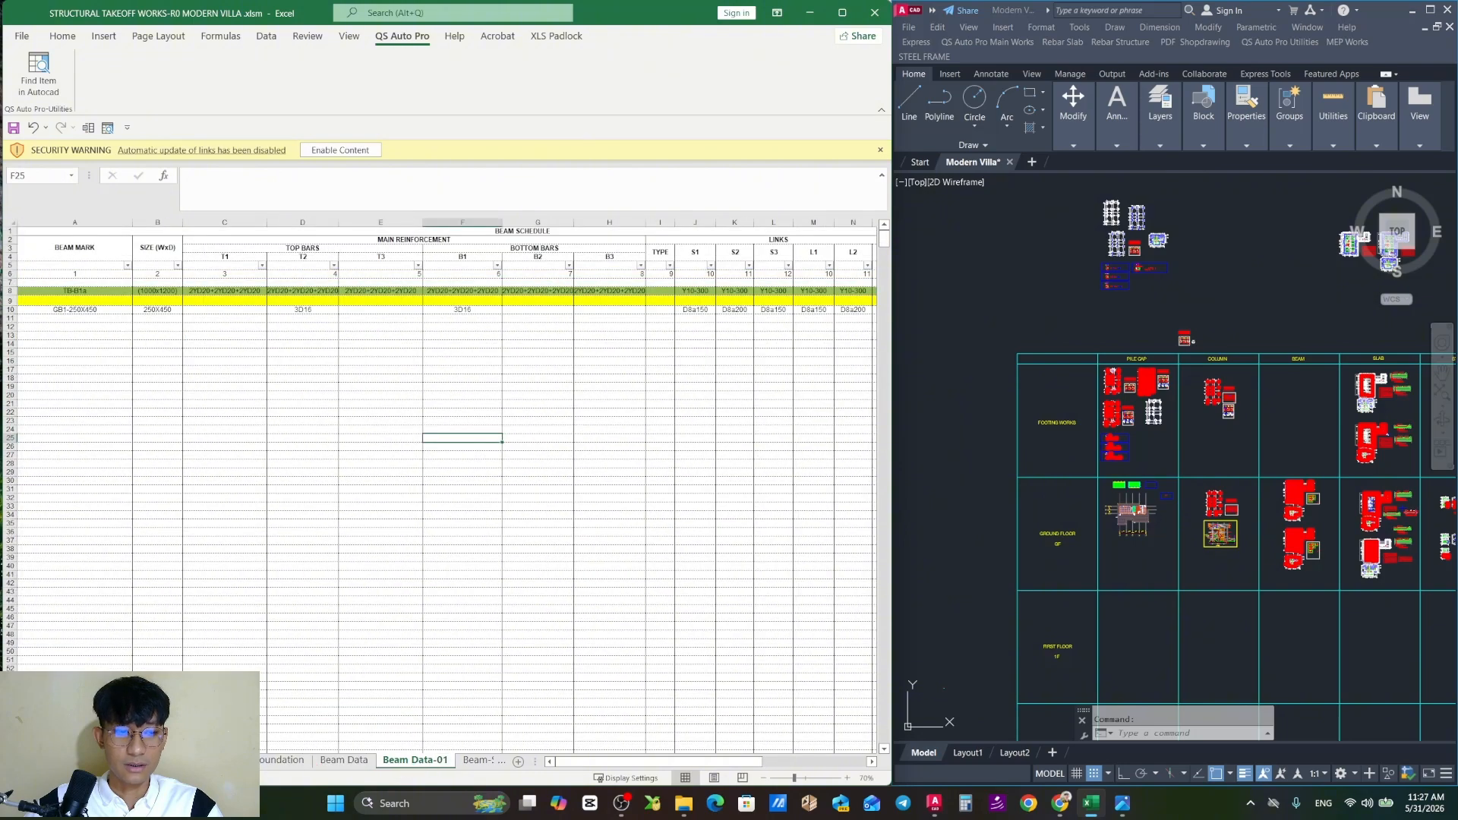
{"action": "left_click", "coordinate": [311, 761]}
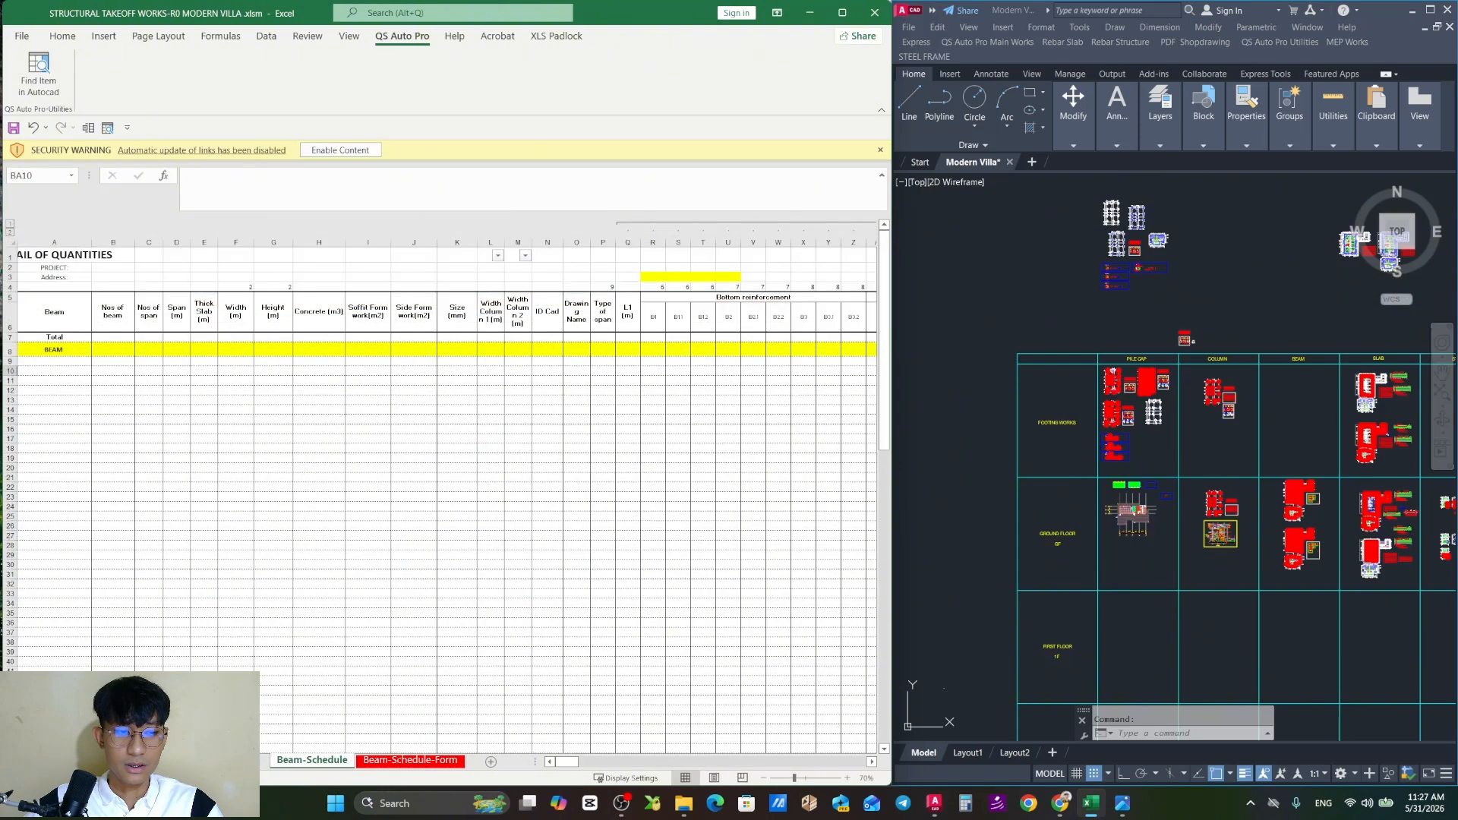
{"action": "left_click", "coordinate": [410, 761]}
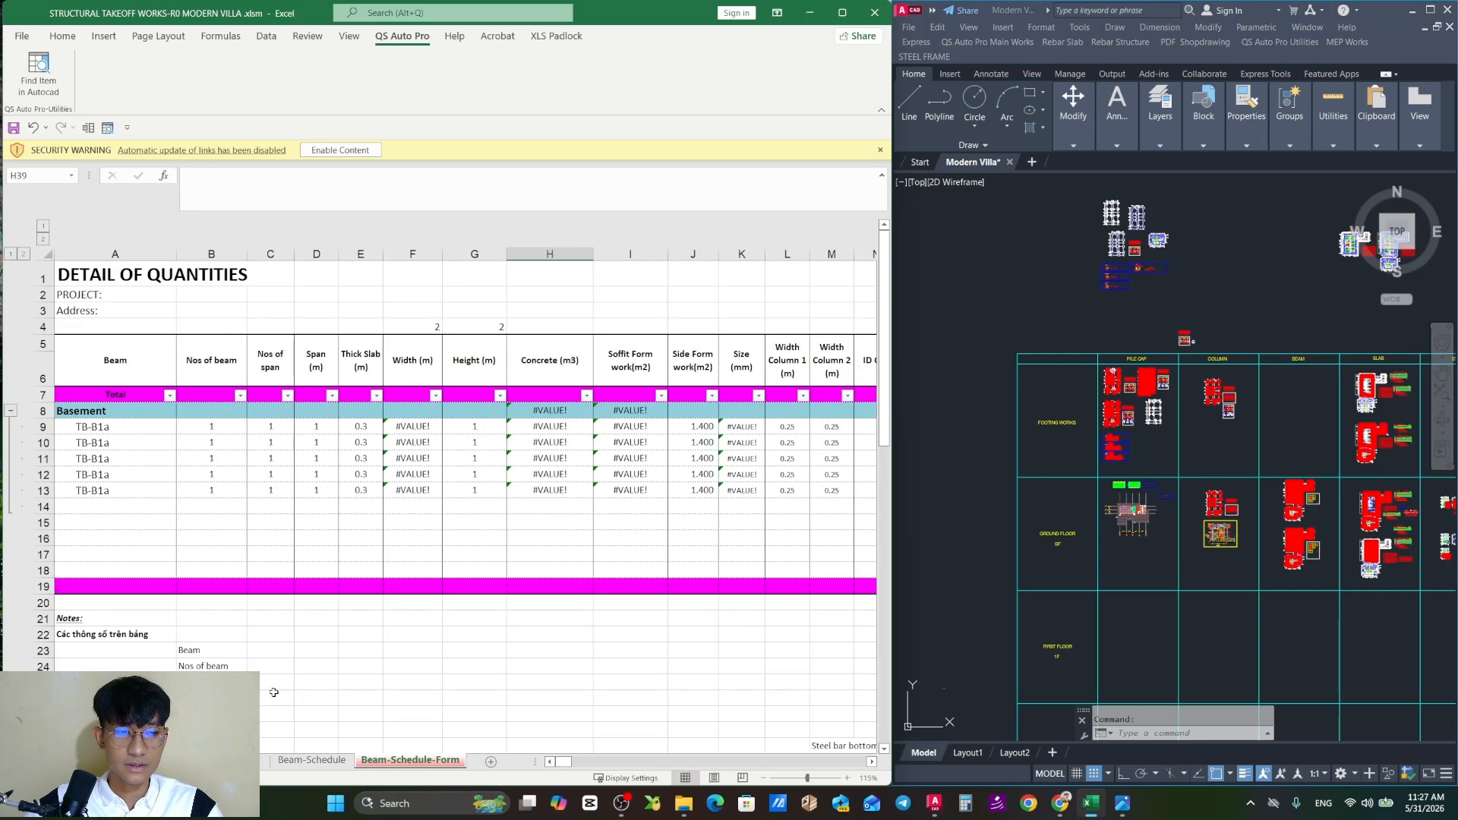
{"action": "left_click_drag", "start_coordinate": [581, 763], "coordinate": [641, 763]}
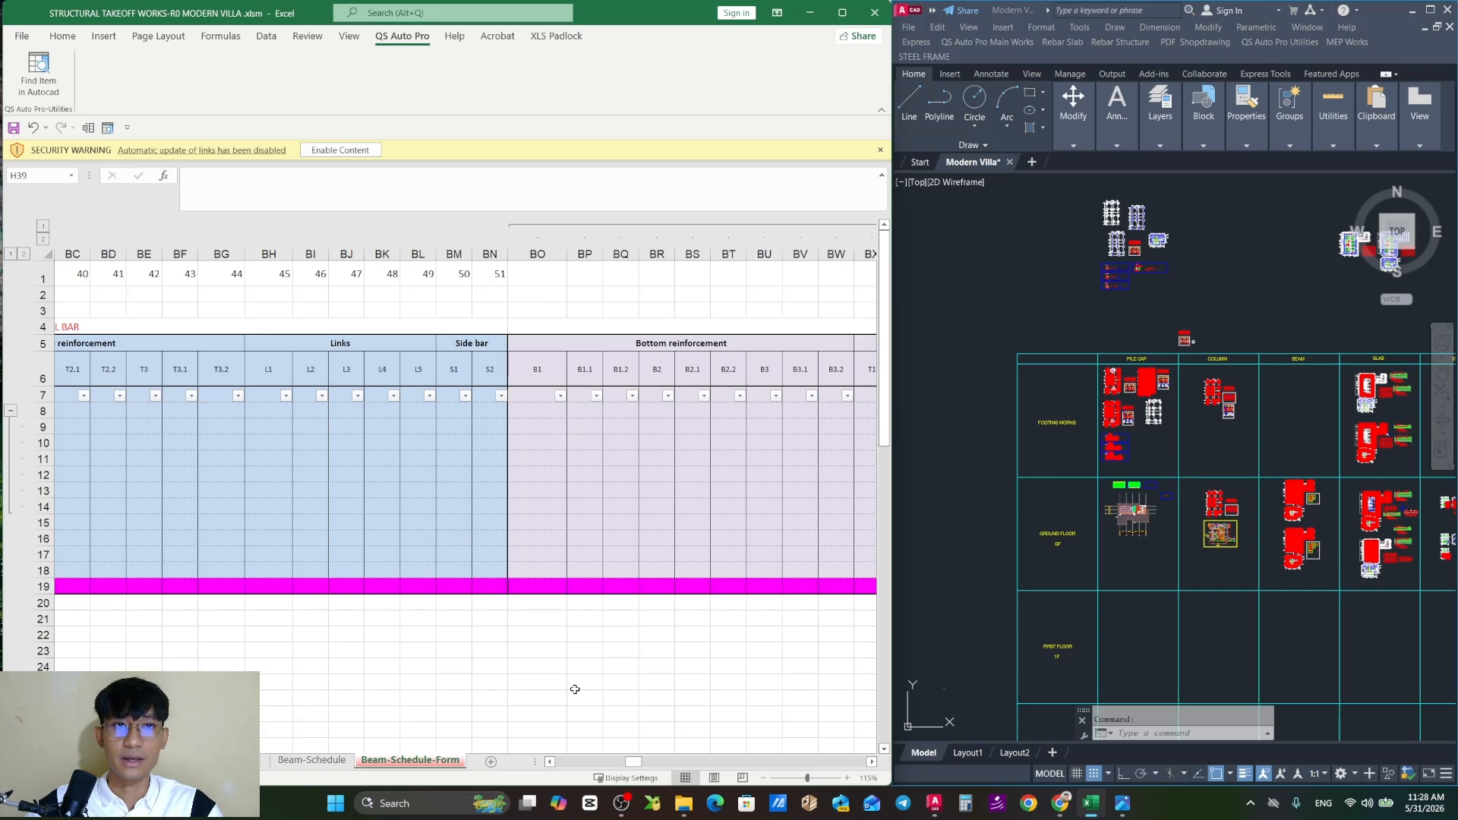
{"action": "left_click", "coordinate": [480, 680]}
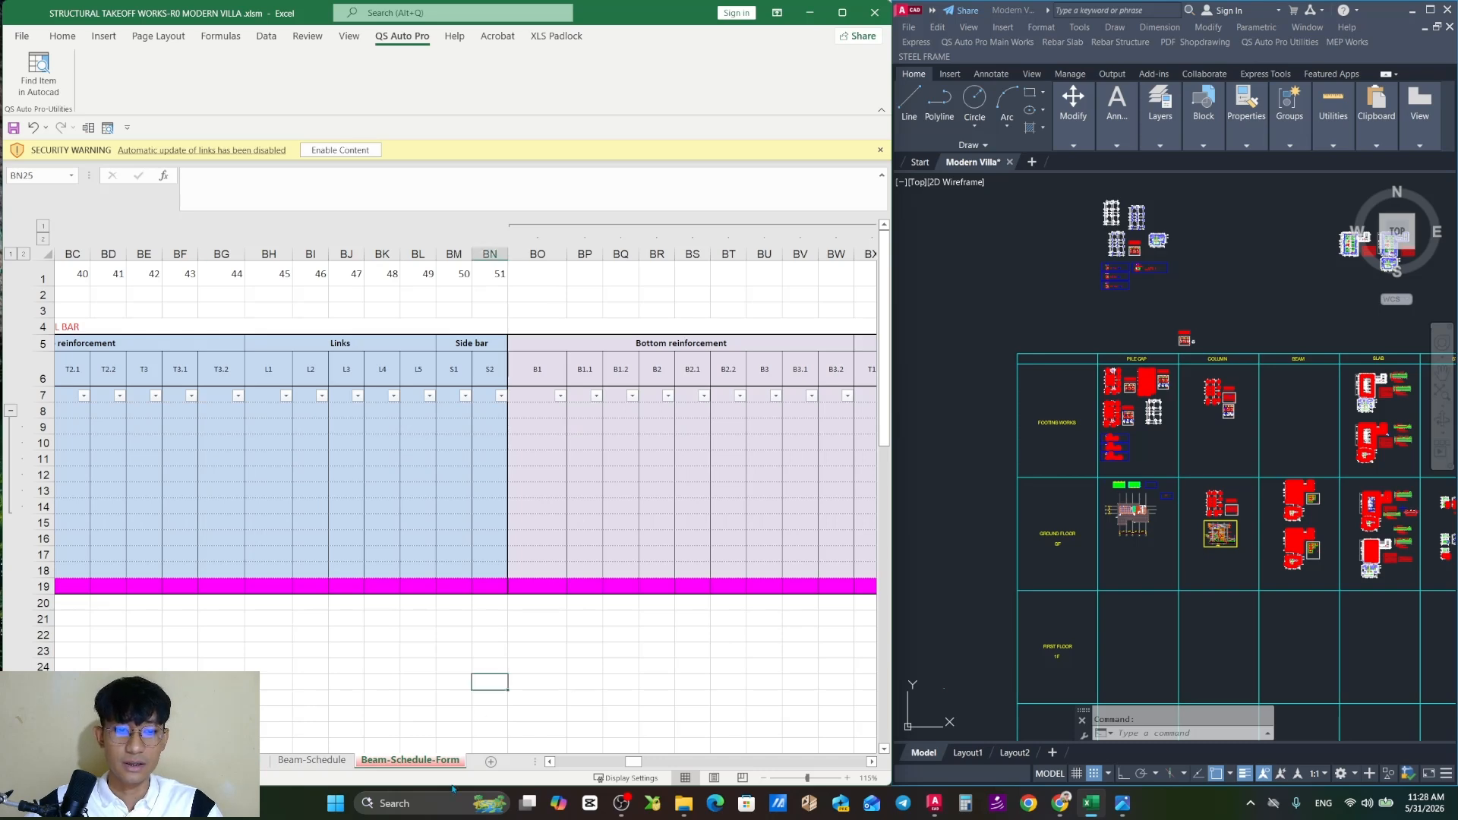
Unhide the Rebar_Form sheet in the takeoff workbook
{"action": "right_click", "coordinate": [453, 762]}
{"action": "left_click", "coordinate": [521, 729]}
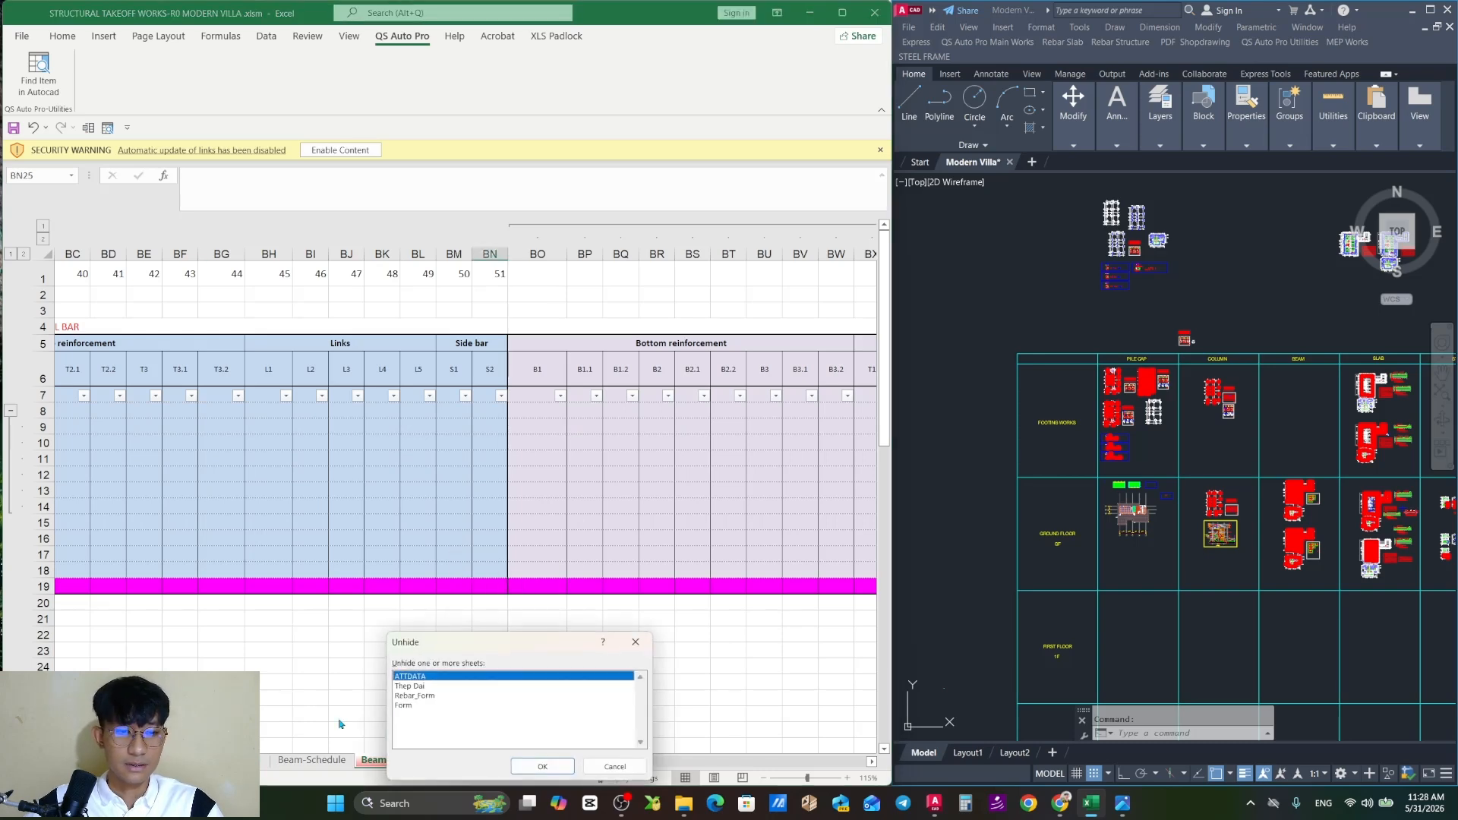
{"action": "left_click", "coordinate": [423, 700]}
{"action": "left_click", "coordinate": [554, 765]}
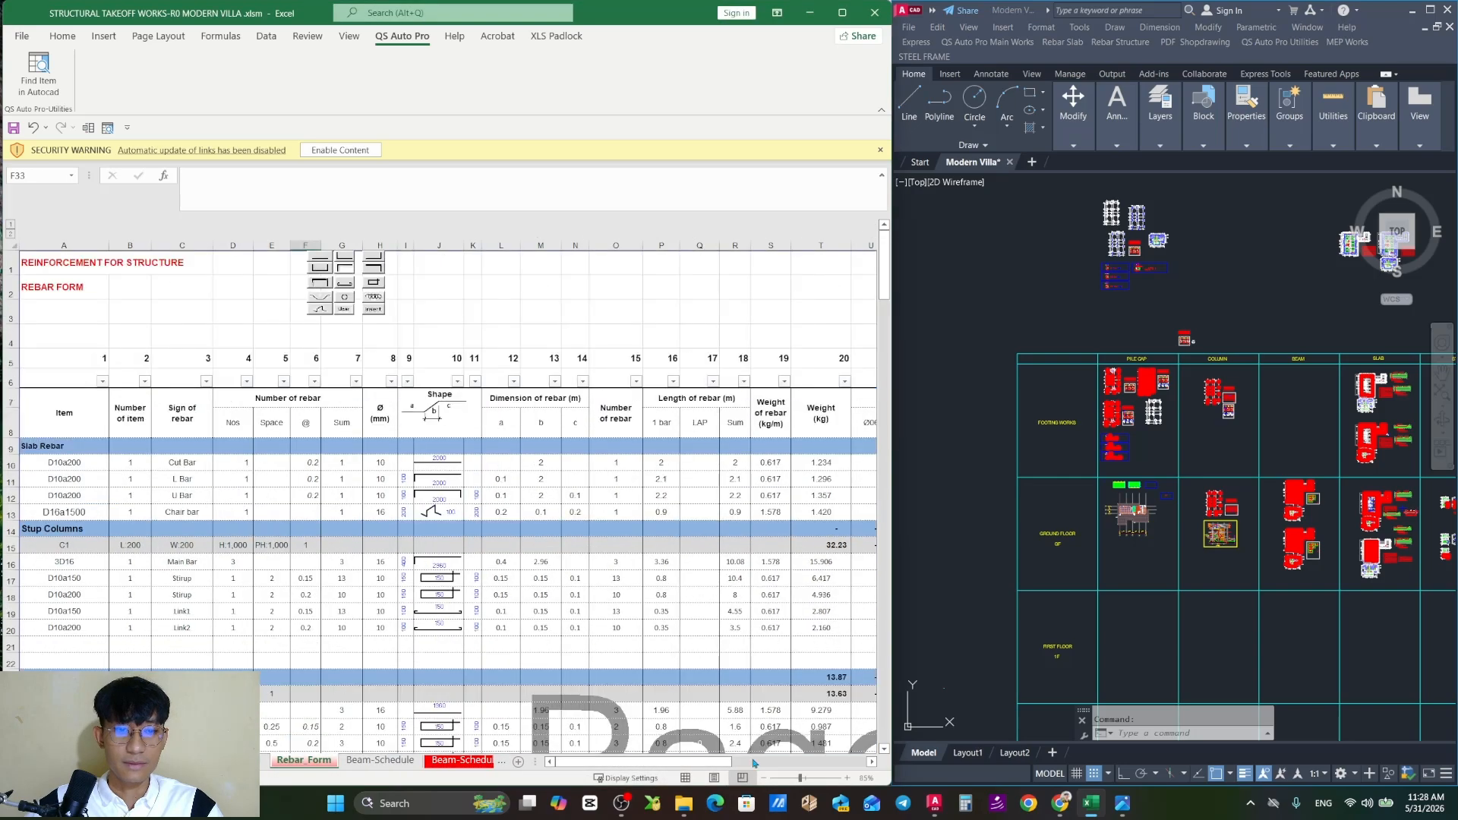
Examine the Rebar_Form sheet's Classification columns by bar diameter and inspect the formula in cell W10
{"action": "left_click_drag", "start_coordinate": [702, 762], "coordinate": [887, 766]}
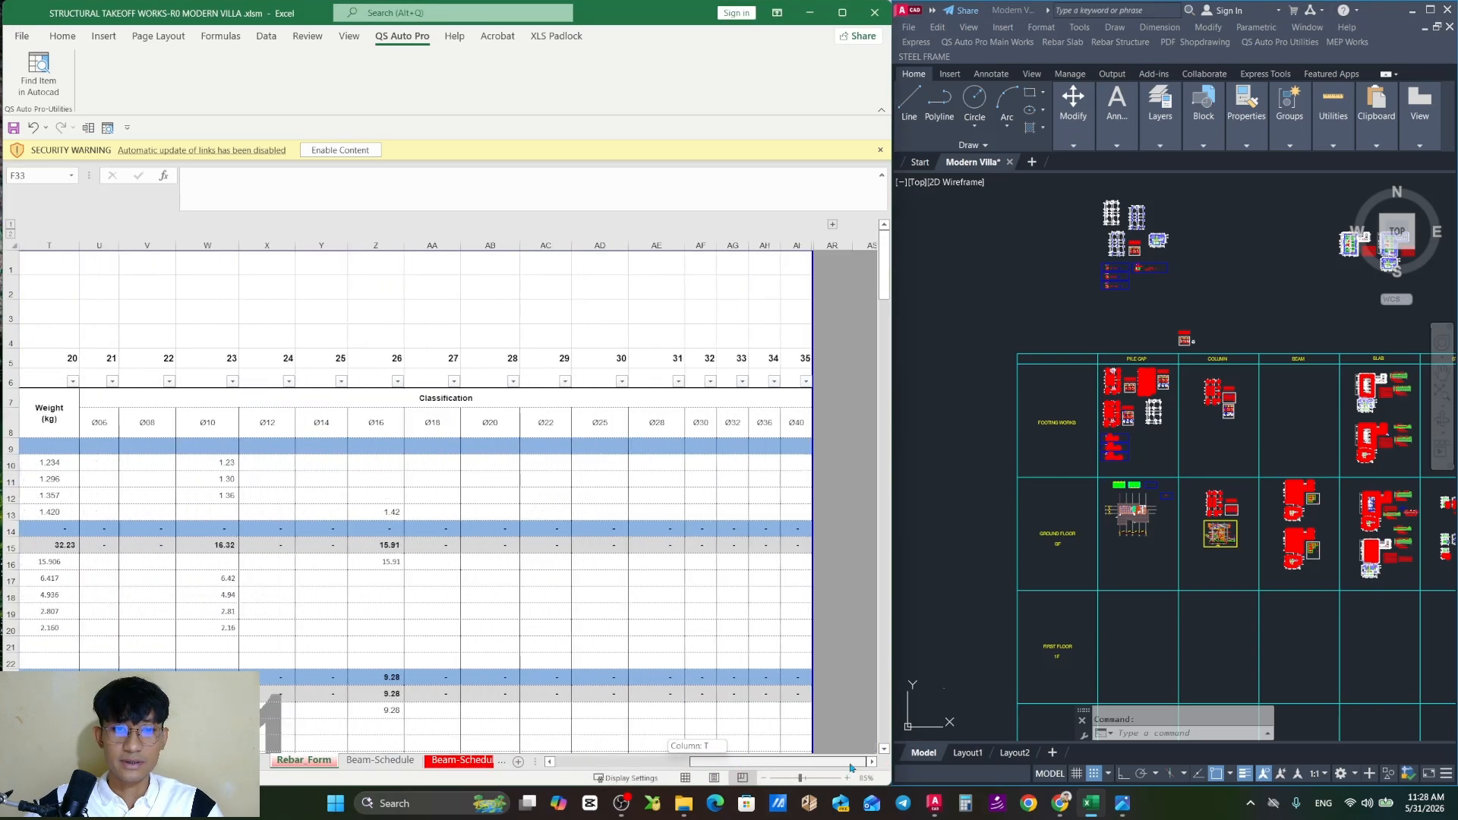
{"action": "left_click", "coordinate": [440, 398]}
{"action": "left_click_drag", "start_coordinate": [777, 763], "coordinate": [746, 766]}
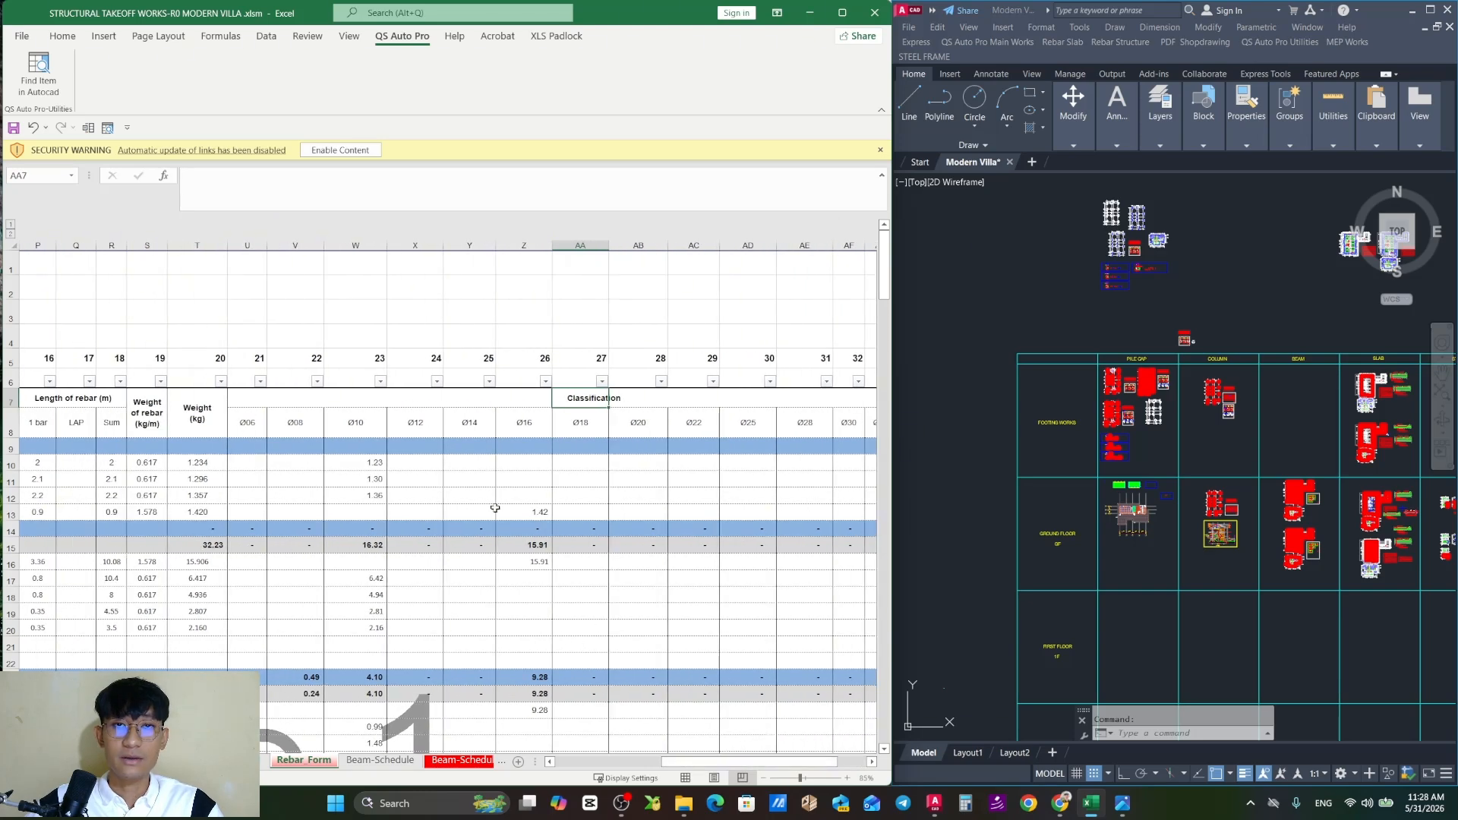
{"action": "double_click", "coordinate": [363, 469]}
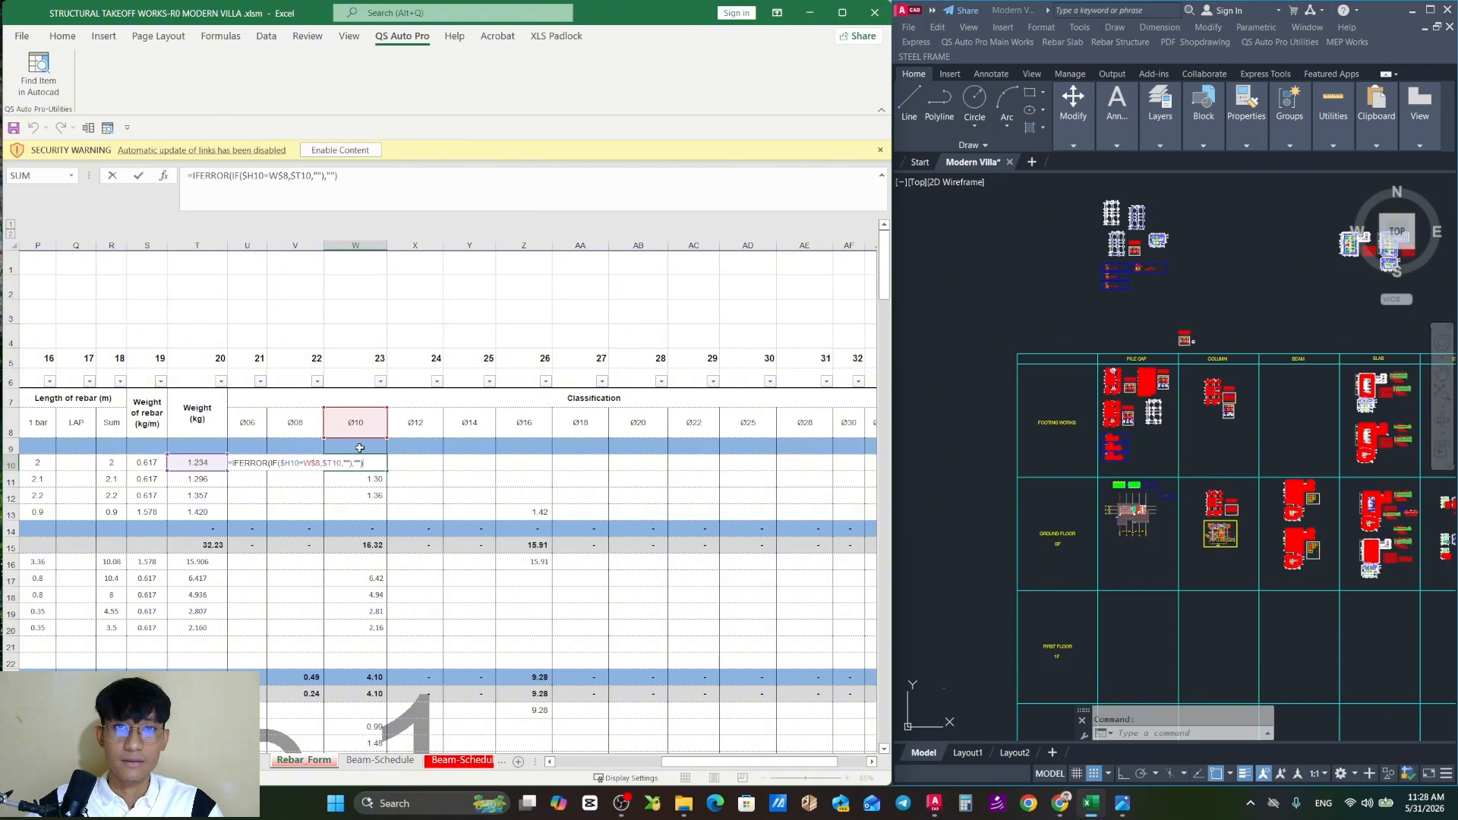
{"action": "key", "text": "Escape"}
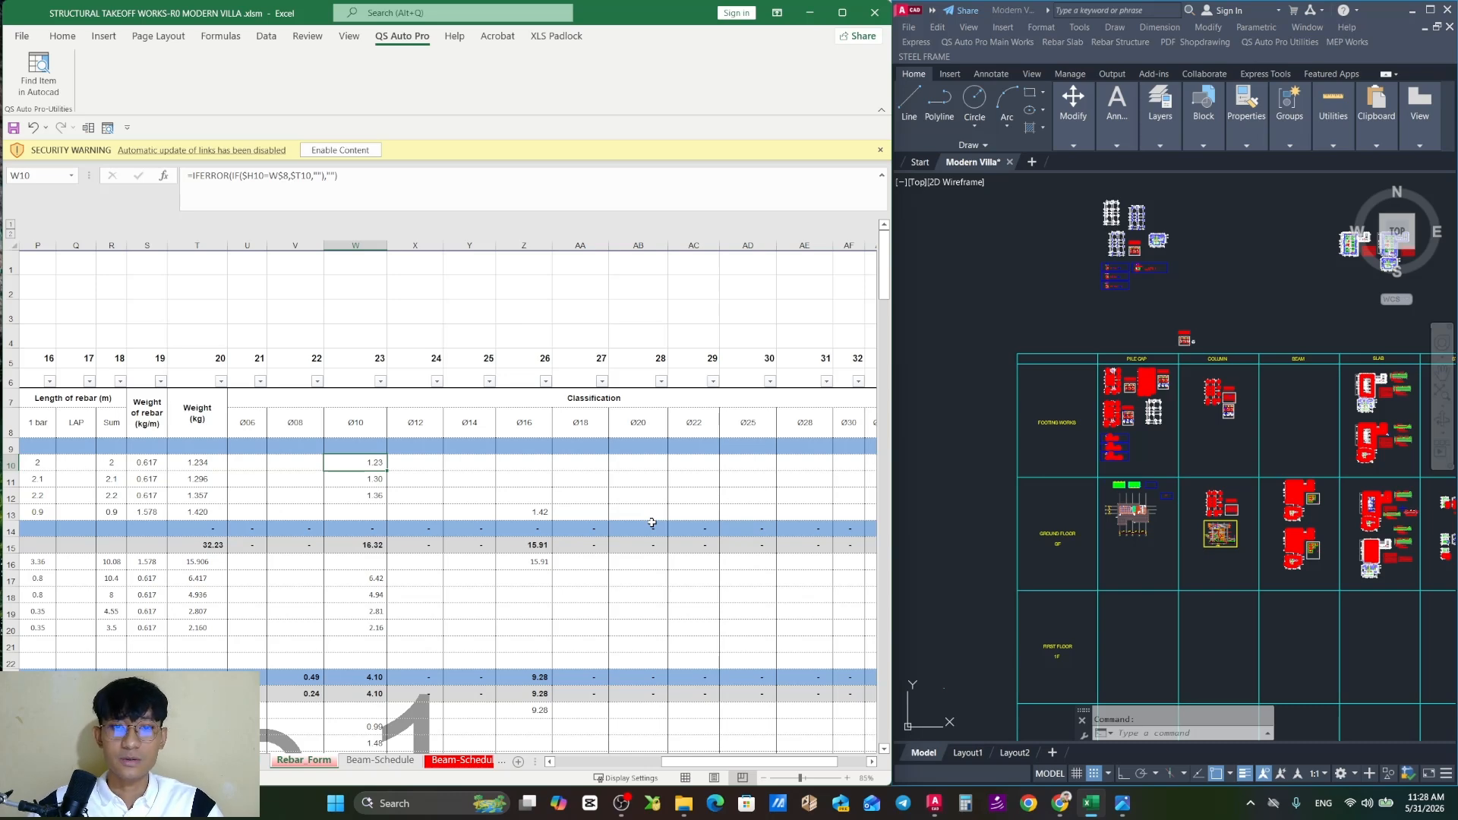
{"action": "left_click_drag", "start_coordinate": [251, 422], "coordinate": [755, 642]}
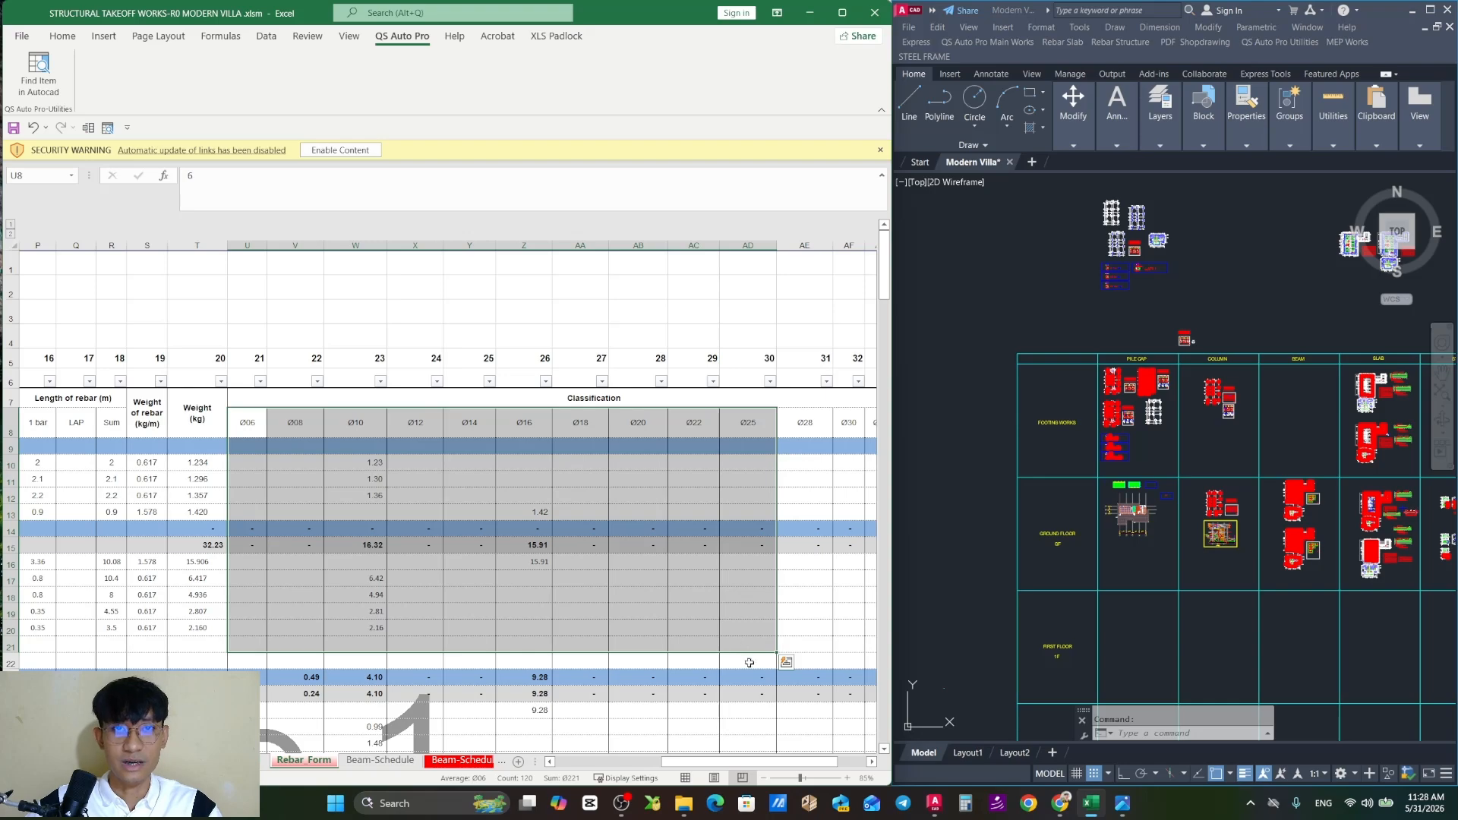
Look through the Rebar_Form templates for columns, beams, foundations and walls down to the end of the sheet
{"action": "scroll", "coordinate": [645, 642], "scroll_direction": "down", "scroll_amount": 4}
{"action": "left_click_drag", "start_coordinate": [737, 763], "coordinate": [577, 758]}
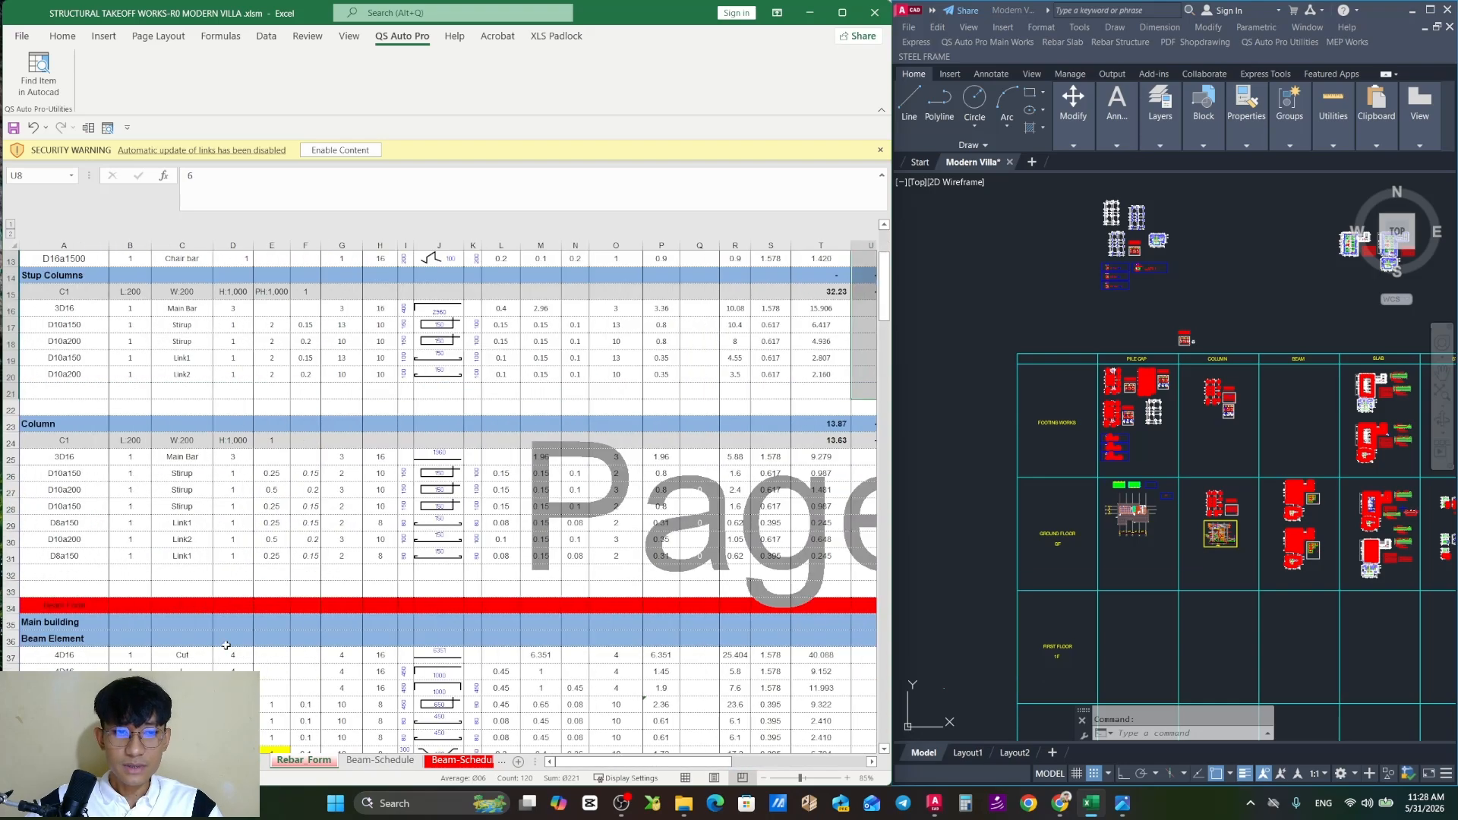
{"action": "scroll", "coordinate": [247, 496], "scroll_direction": "down", "scroll_amount": 20}
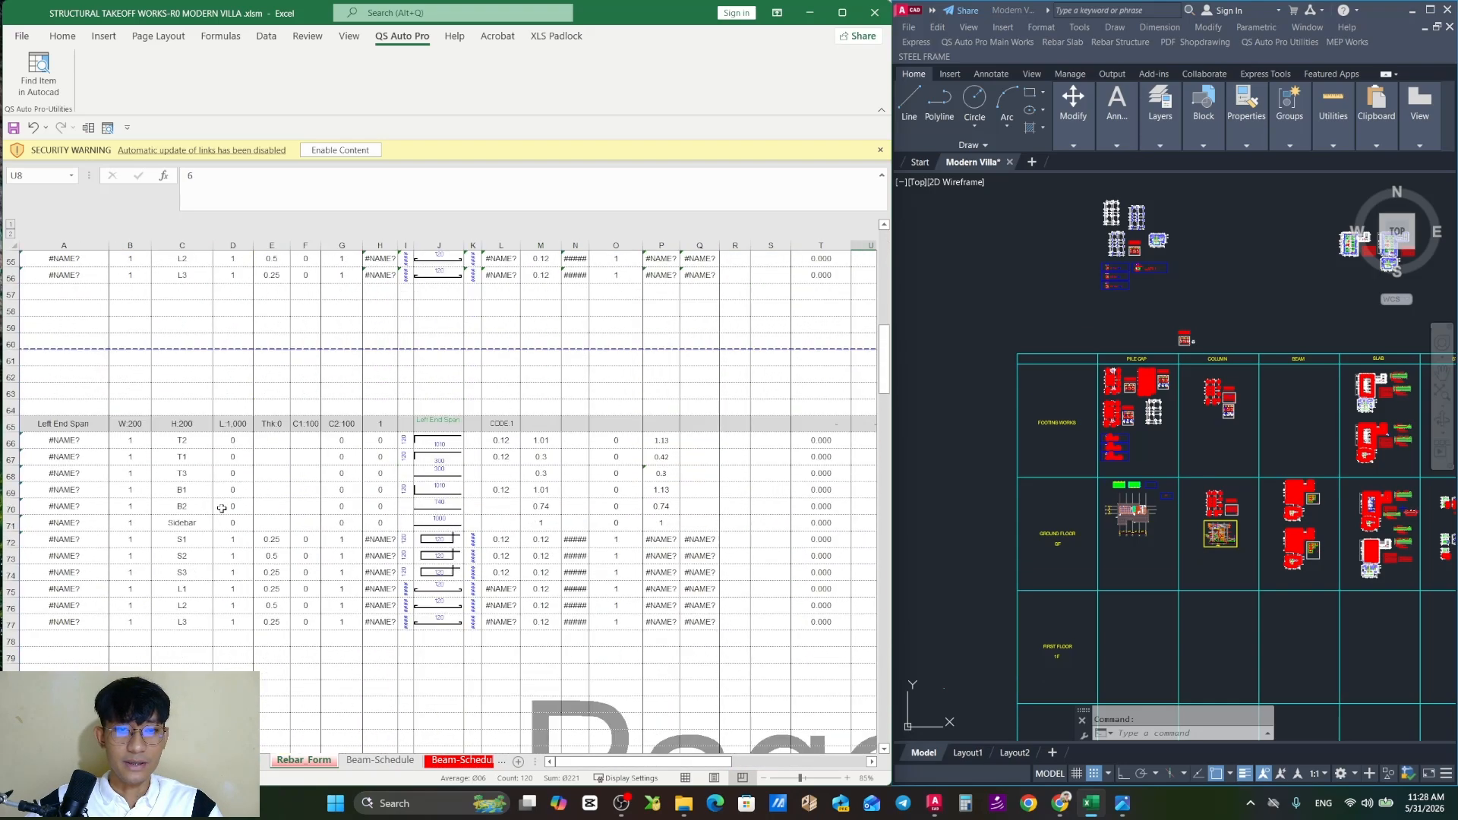
{"action": "scroll", "coordinate": [223, 508], "scroll_direction": "down", "scroll_amount": 20}
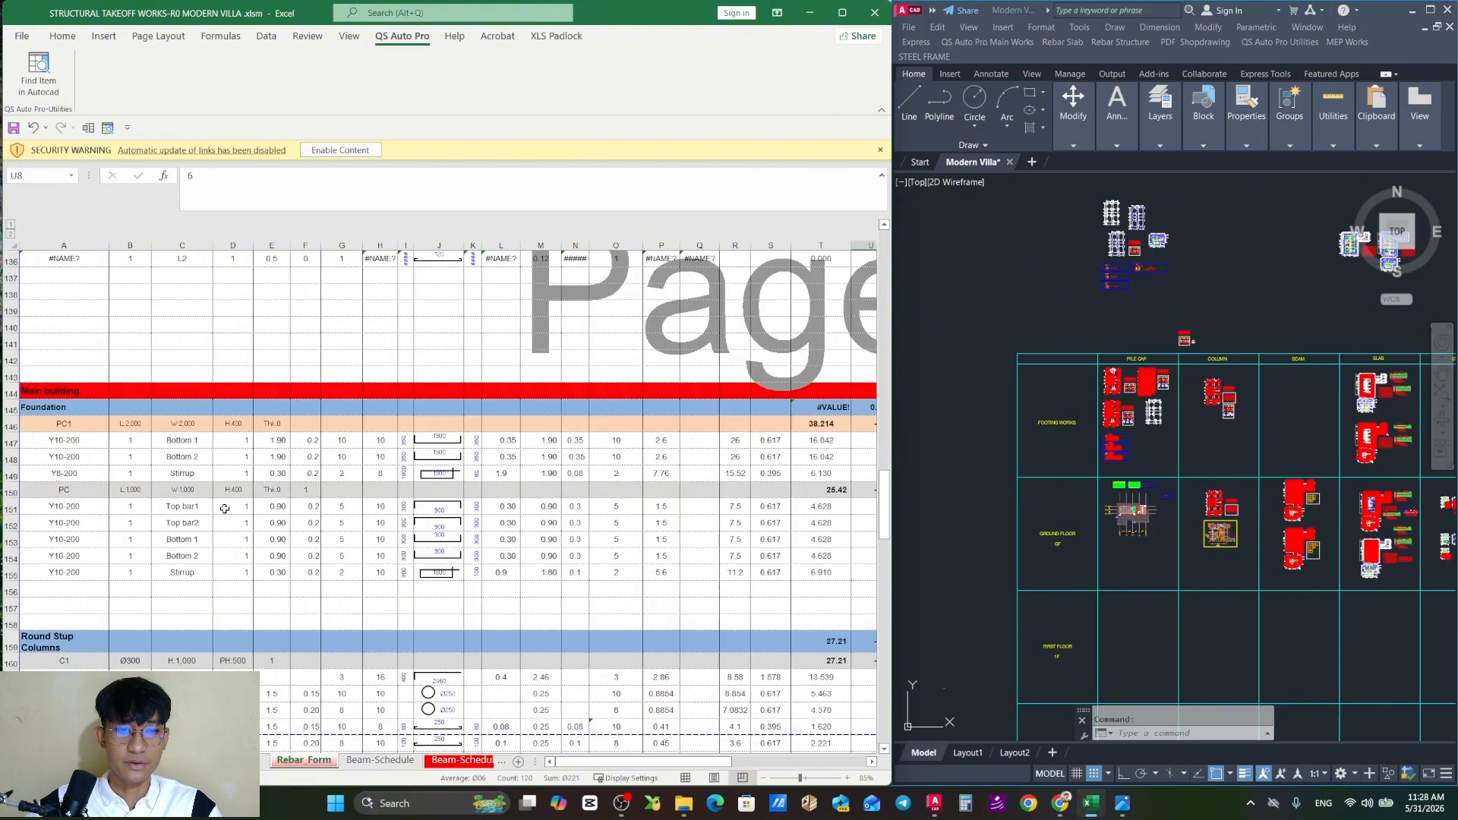
{"action": "scroll", "coordinate": [226, 511], "scroll_direction": "down", "scroll_amount": 20}
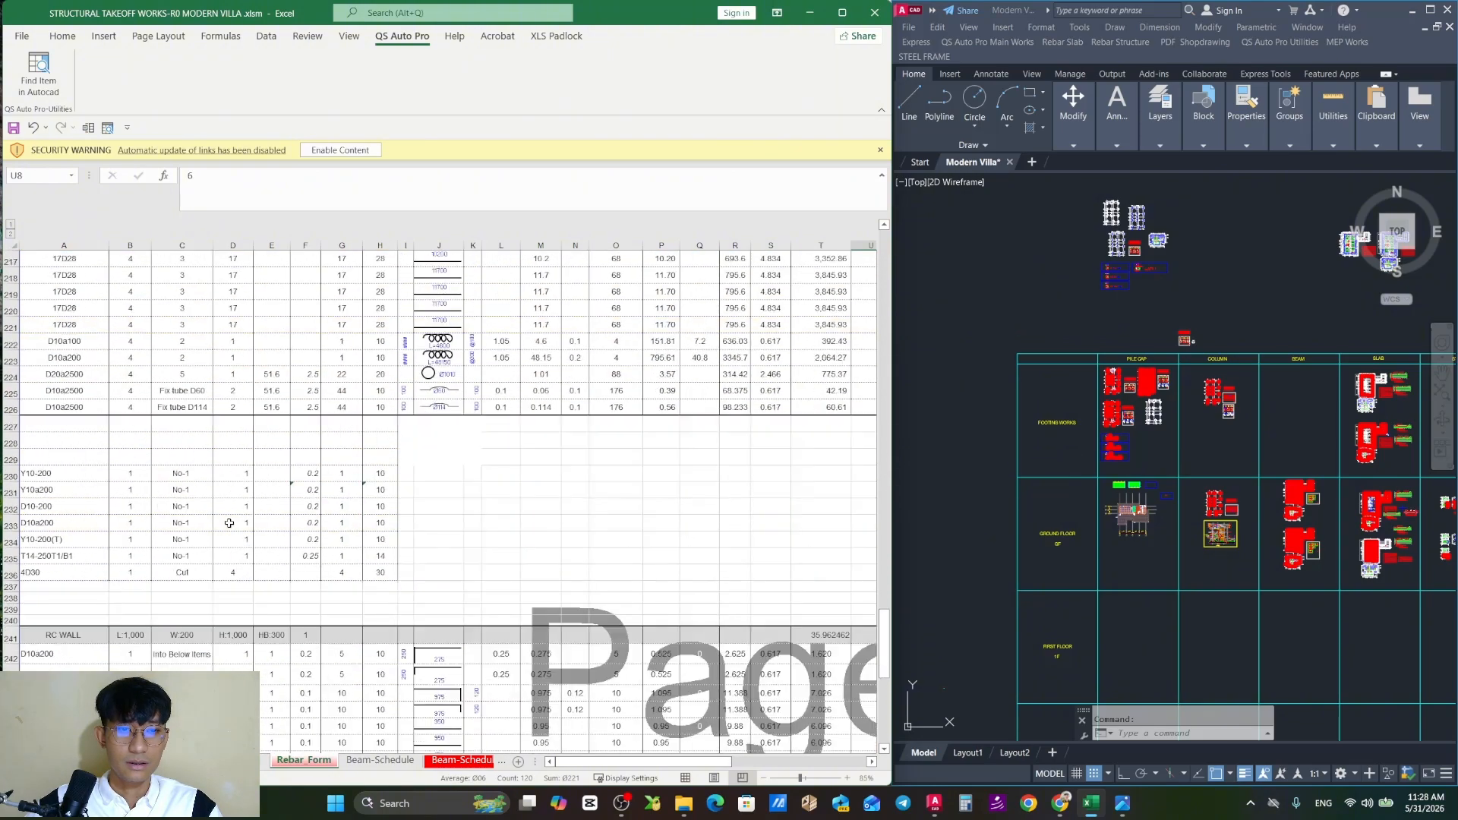
{"action": "scroll", "coordinate": [430, 672], "scroll_direction": "down", "scroll_amount": 3}
Hide the Rebar_Form sheet again
{"action": "right_click", "coordinate": [372, 764]}
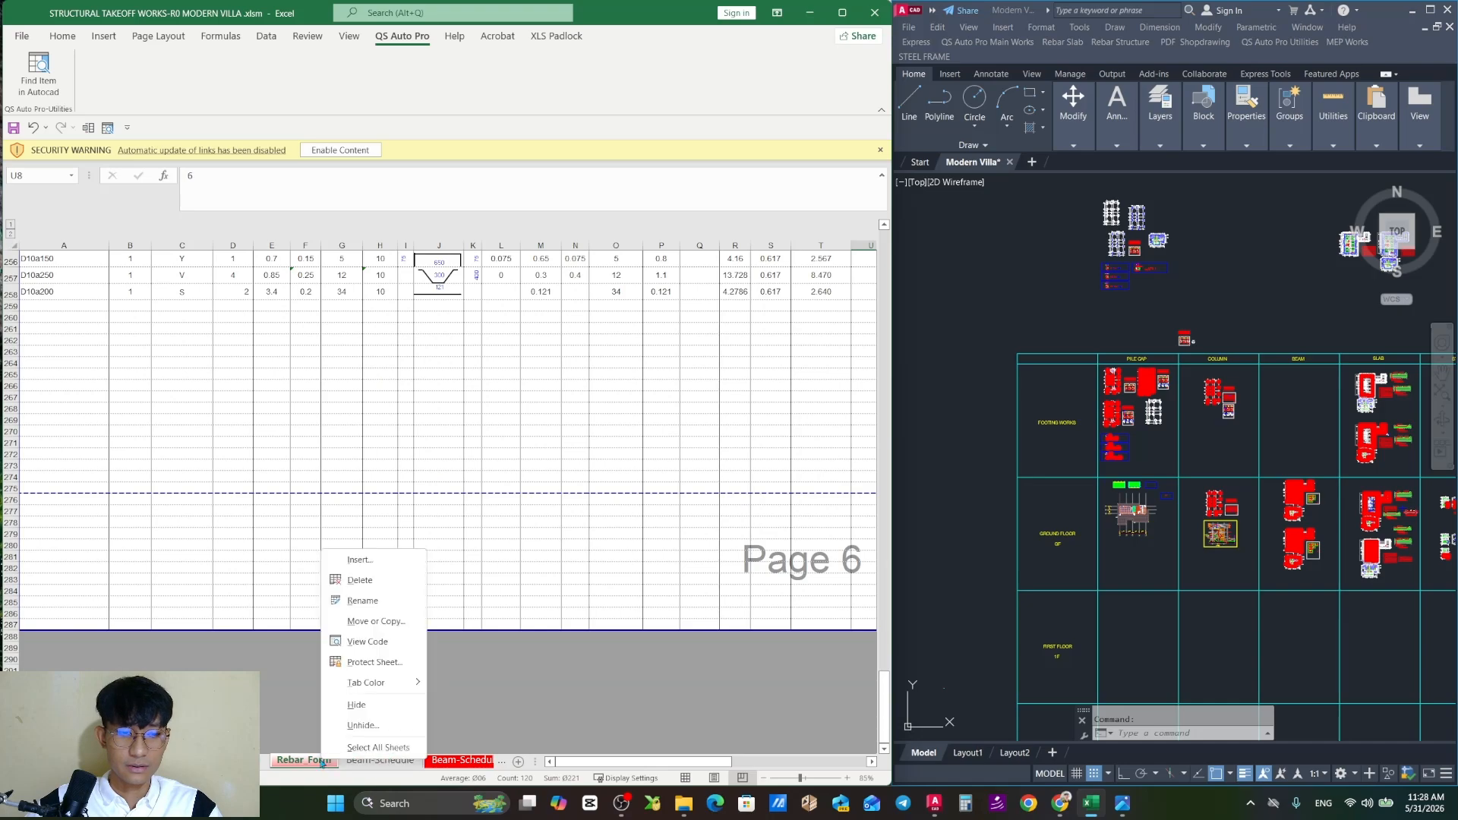
{"action": "left_click", "coordinate": [369, 697]}
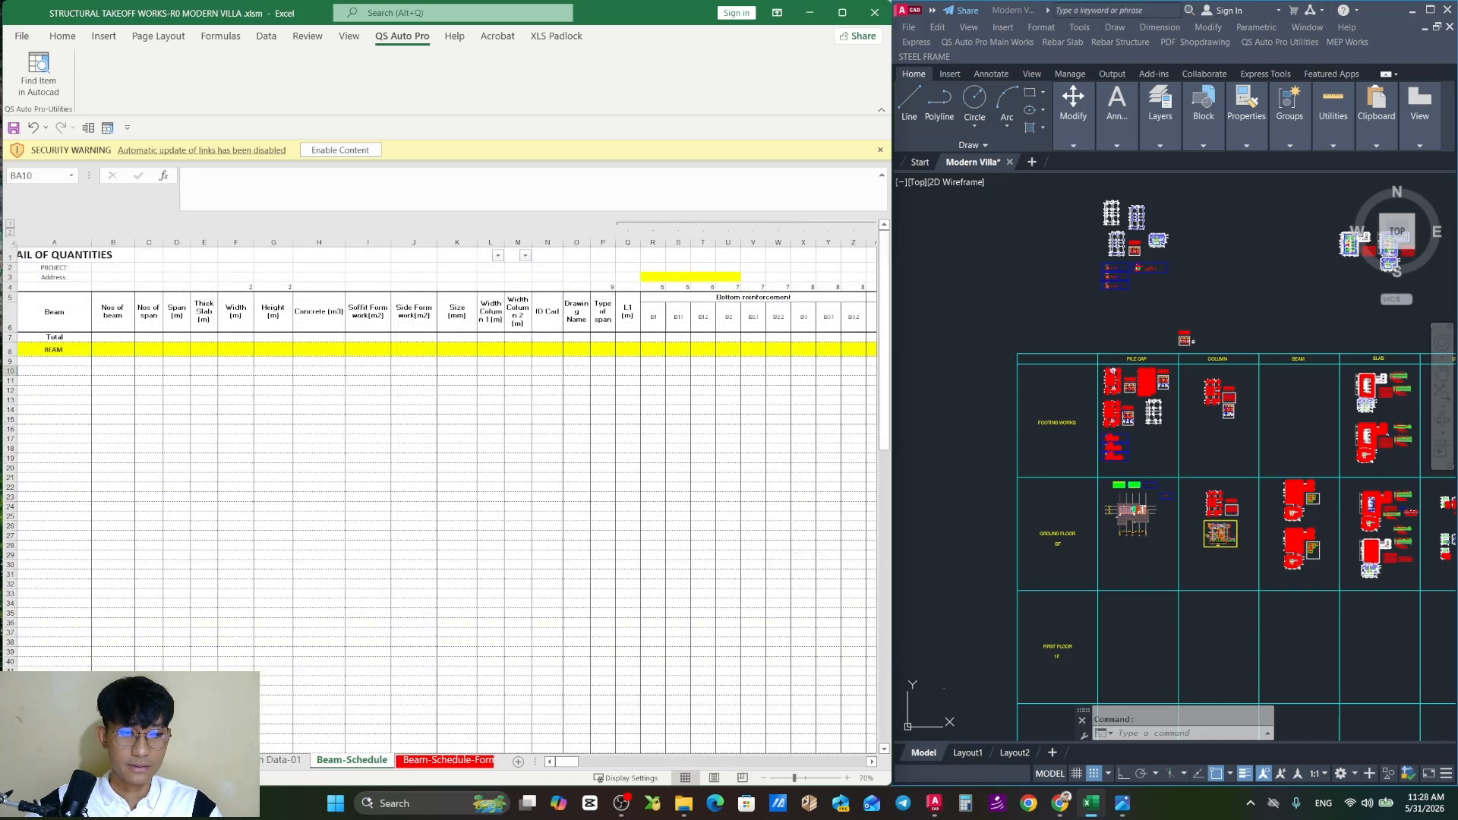
Open the Details of Quantities sheet and look through it down to the PILE CAP concrete items
{"action": "key", "text": "ctrl+Page_Down"}
{"action": "left_click", "coordinate": [282, 569]}
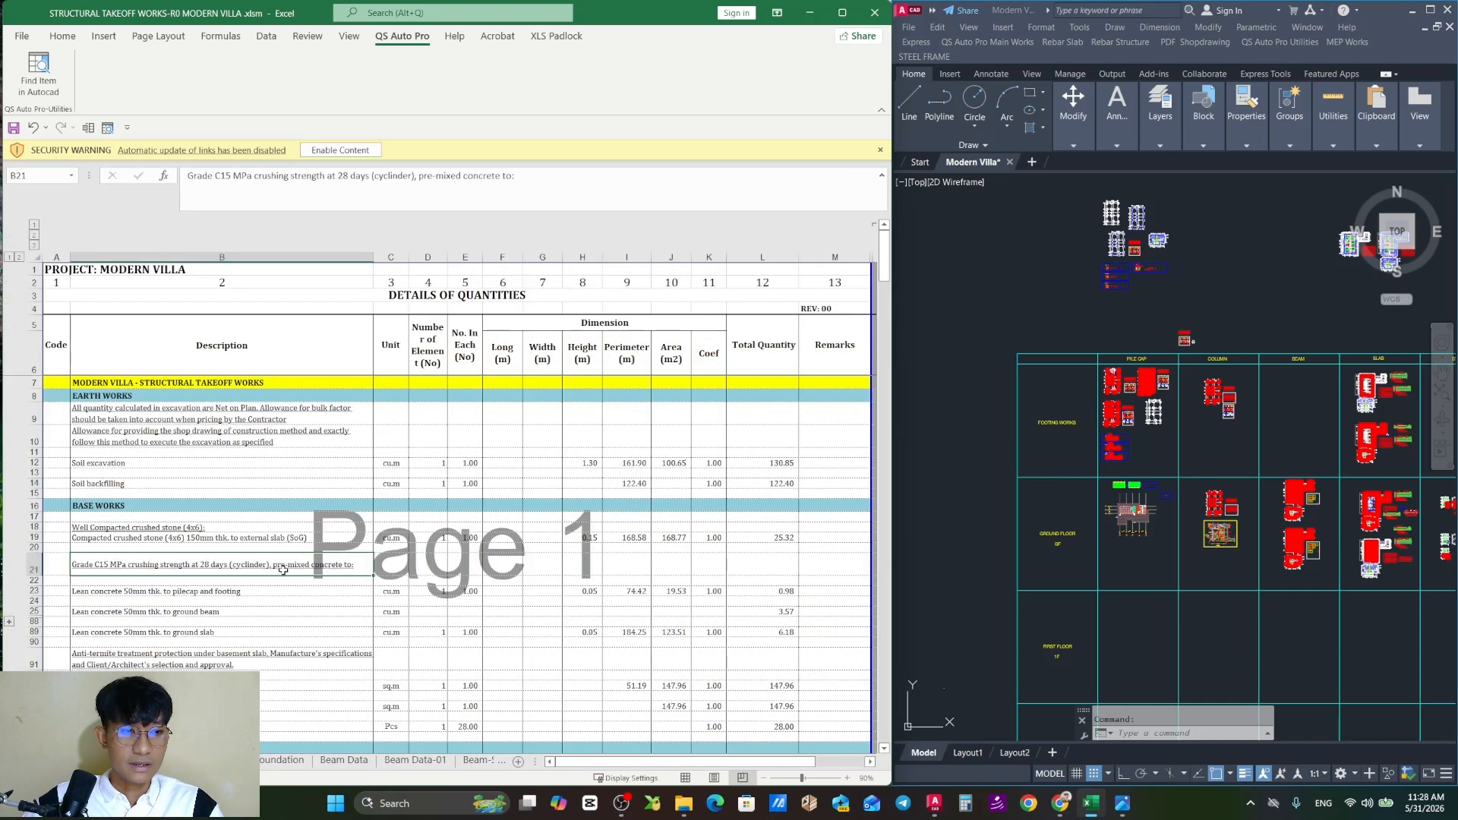
{"action": "scroll", "coordinate": [212, 591], "scroll_direction": "down", "scroll_amount": 10}
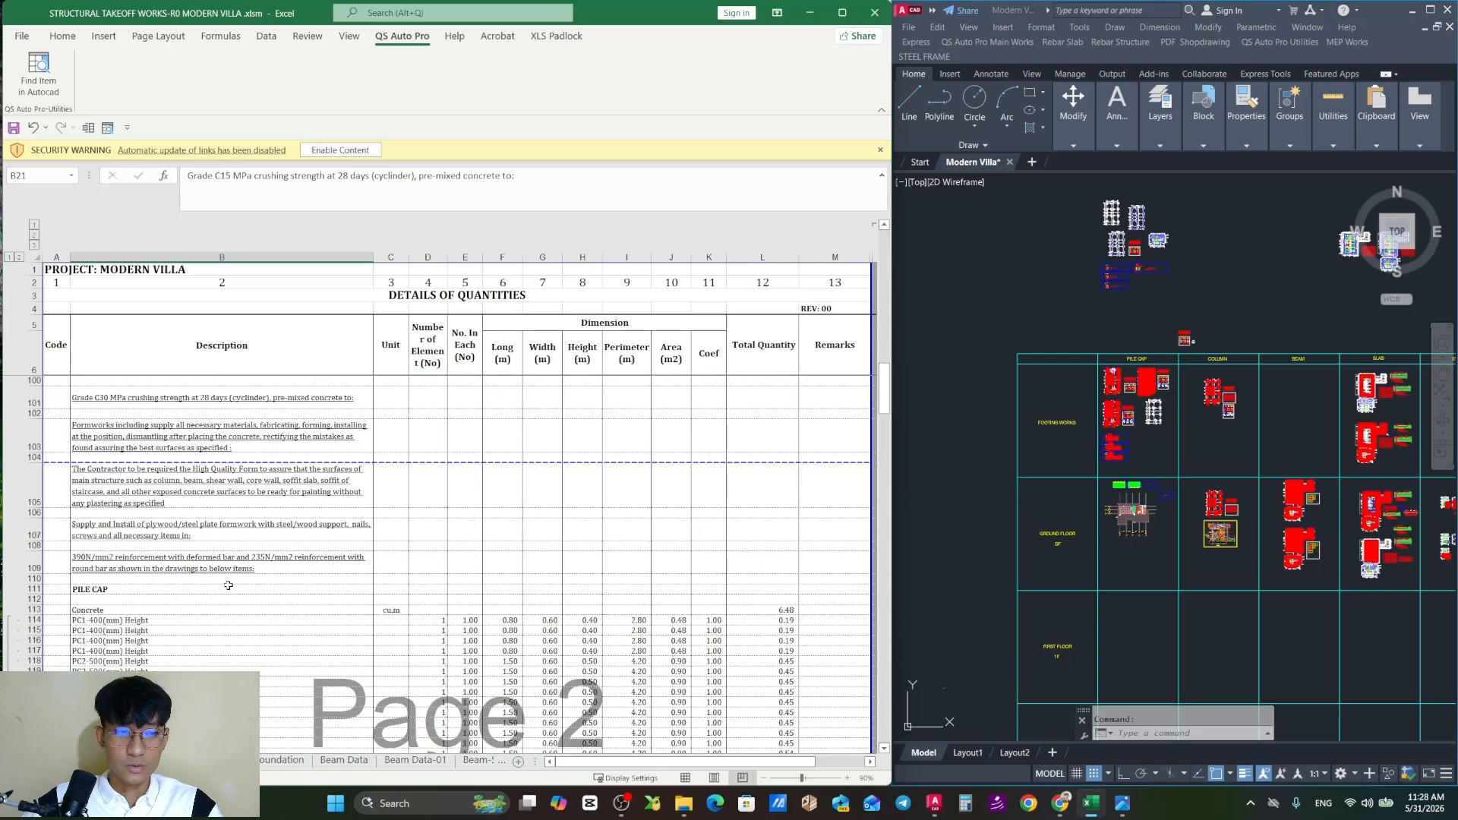
{"action": "scroll", "coordinate": [236, 584], "scroll_direction": "down", "scroll_amount": 3}
{"action": "left_click", "coordinate": [182, 506]}
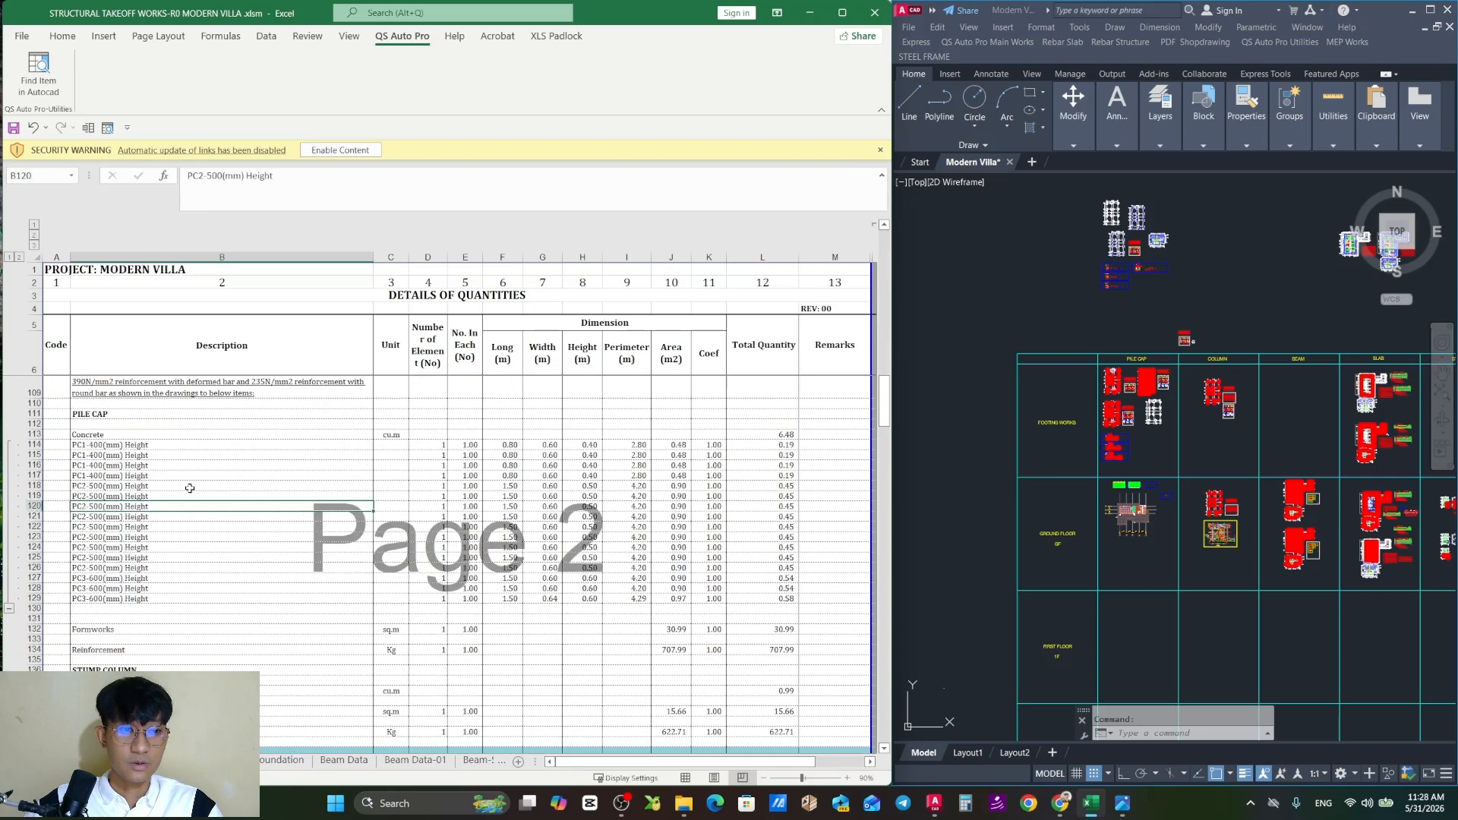
Locate all the pile cap concrete items, from Concrete to the last PC3-600(mm) entry, in the AutoCAD drawing, and clear the selection
{"action": "left_click_drag", "start_coordinate": [188, 436], "coordinate": [171, 602]}
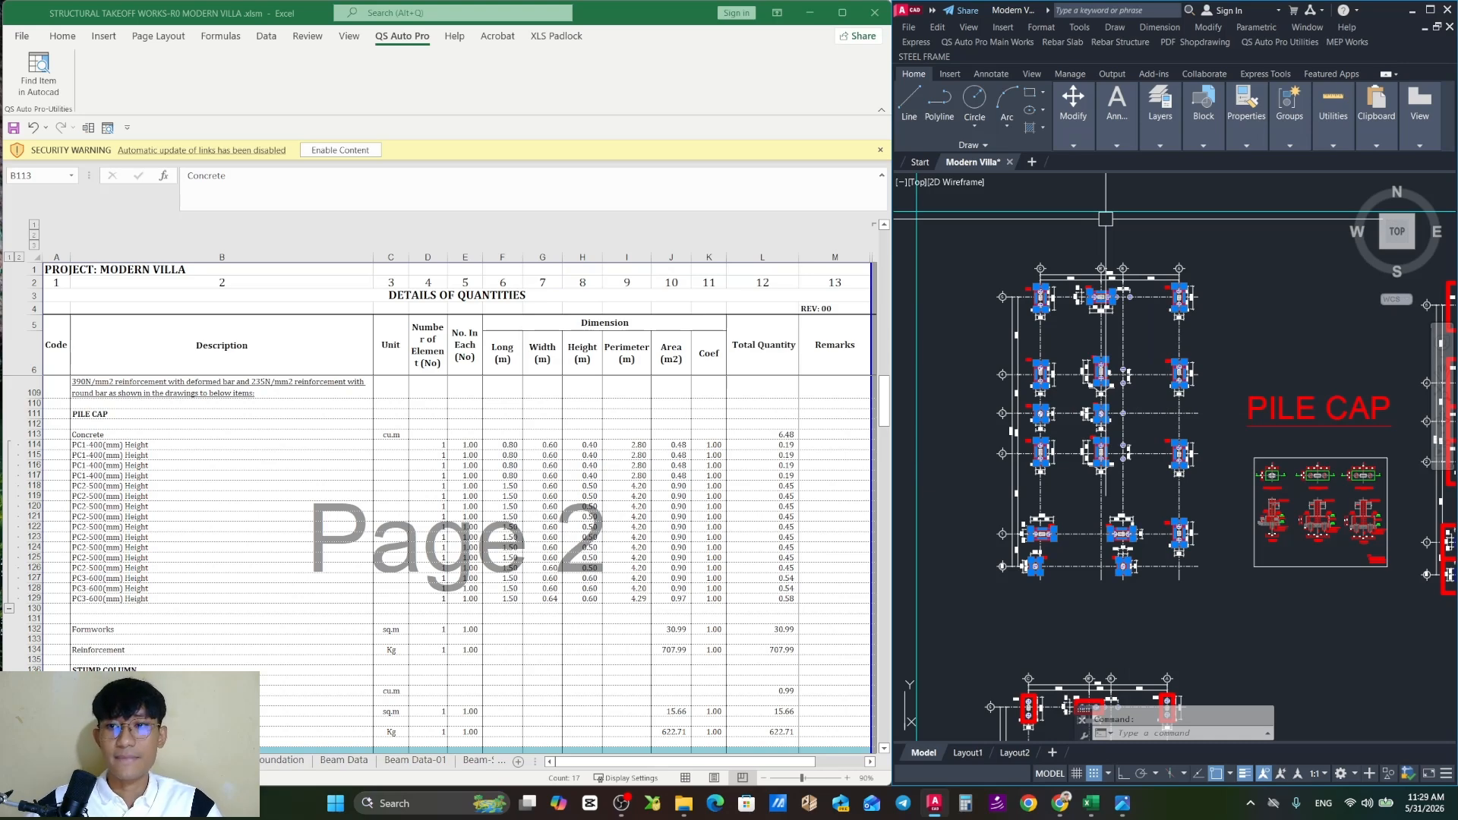
{"action": "key", "text": "Escape"}
Locate the PC2-500(mm) pile cap listed in cell B126 in the drawing with Find Item in Autocad
{"action": "left_click", "coordinate": [199, 553]}
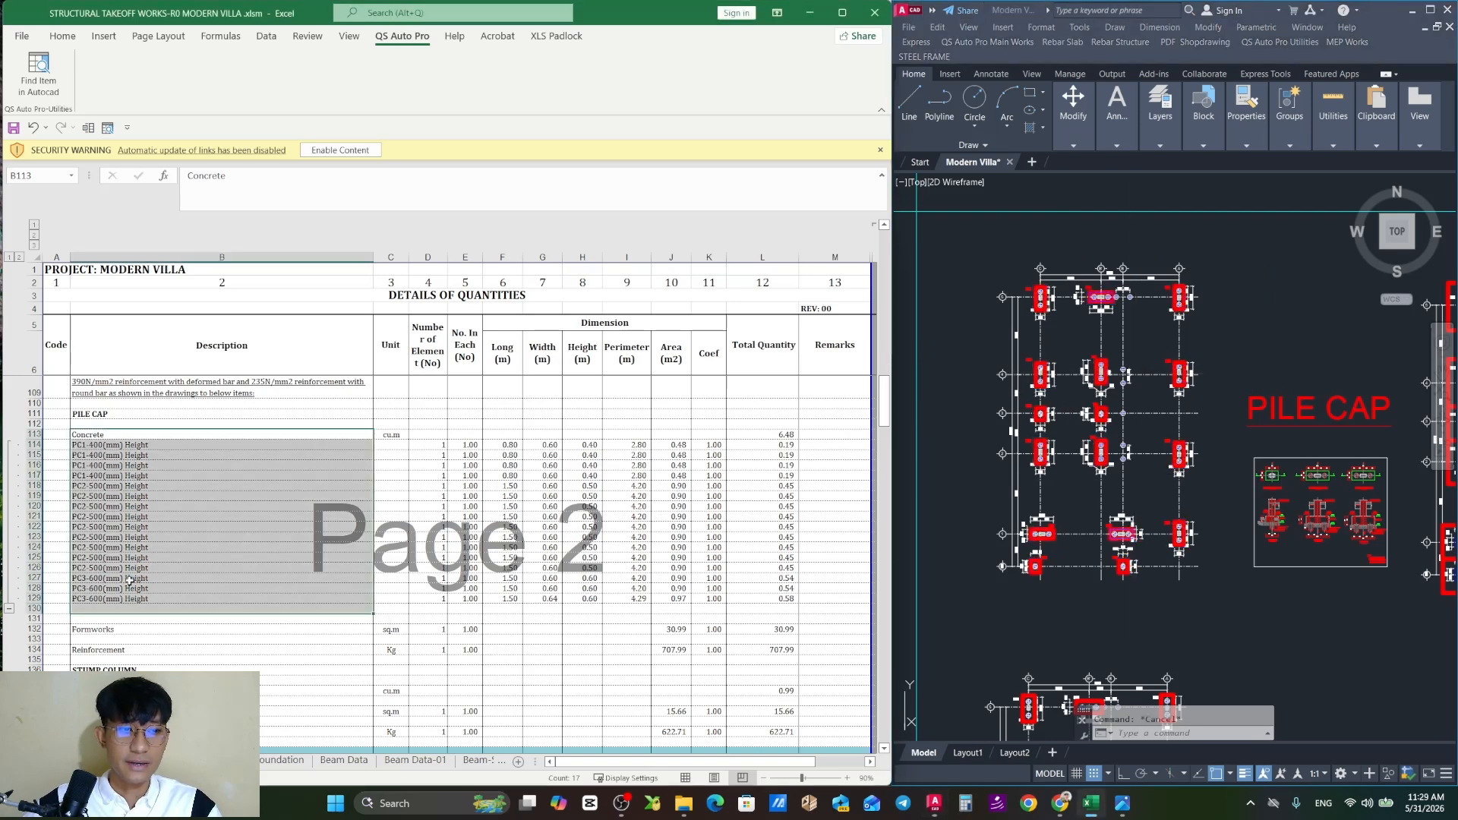
{"action": "left_click", "coordinate": [130, 581]}
{"action": "left_click", "coordinate": [106, 568]}
{"action": "left_click", "coordinate": [40, 79]}
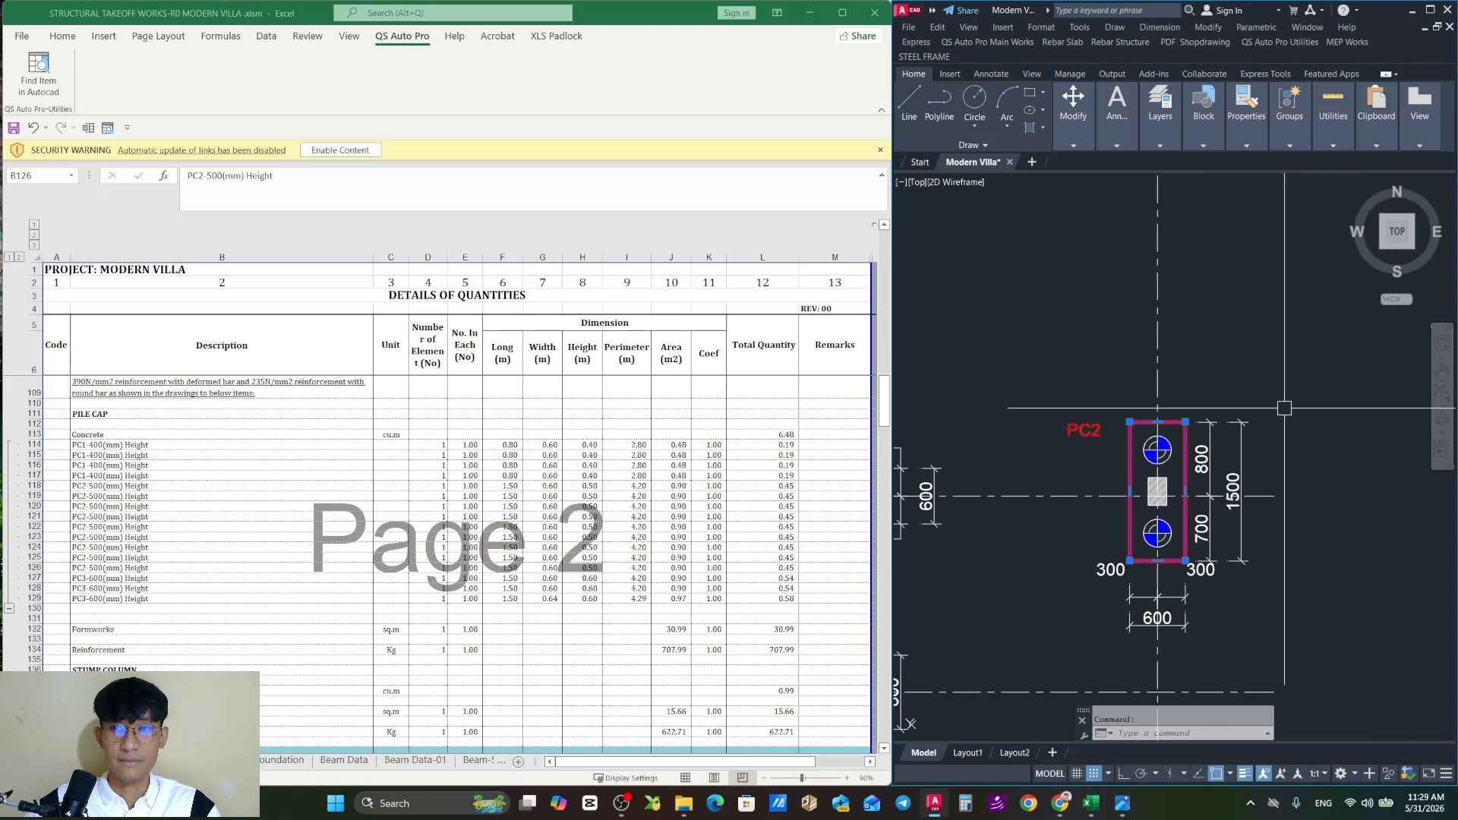
Inspect the dimension and coefficient cells of the PC1 and PC2 rows and the total quantity formula in L125
{"action": "left_click", "coordinate": [591, 568]}
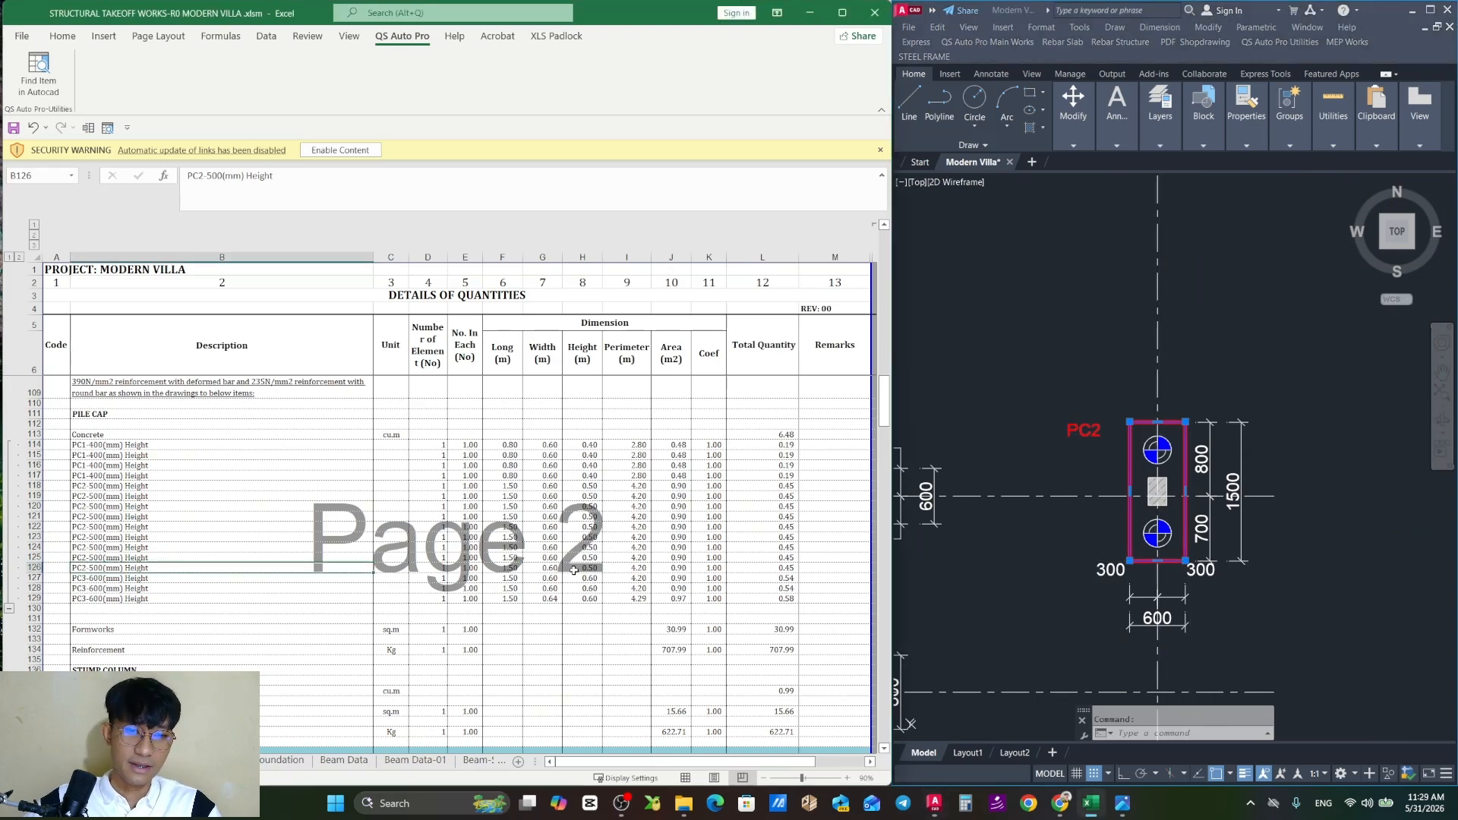
{"action": "left_click", "coordinate": [560, 559]}
{"action": "left_click", "coordinate": [666, 560]}
{"action": "left_click", "coordinate": [757, 563]}
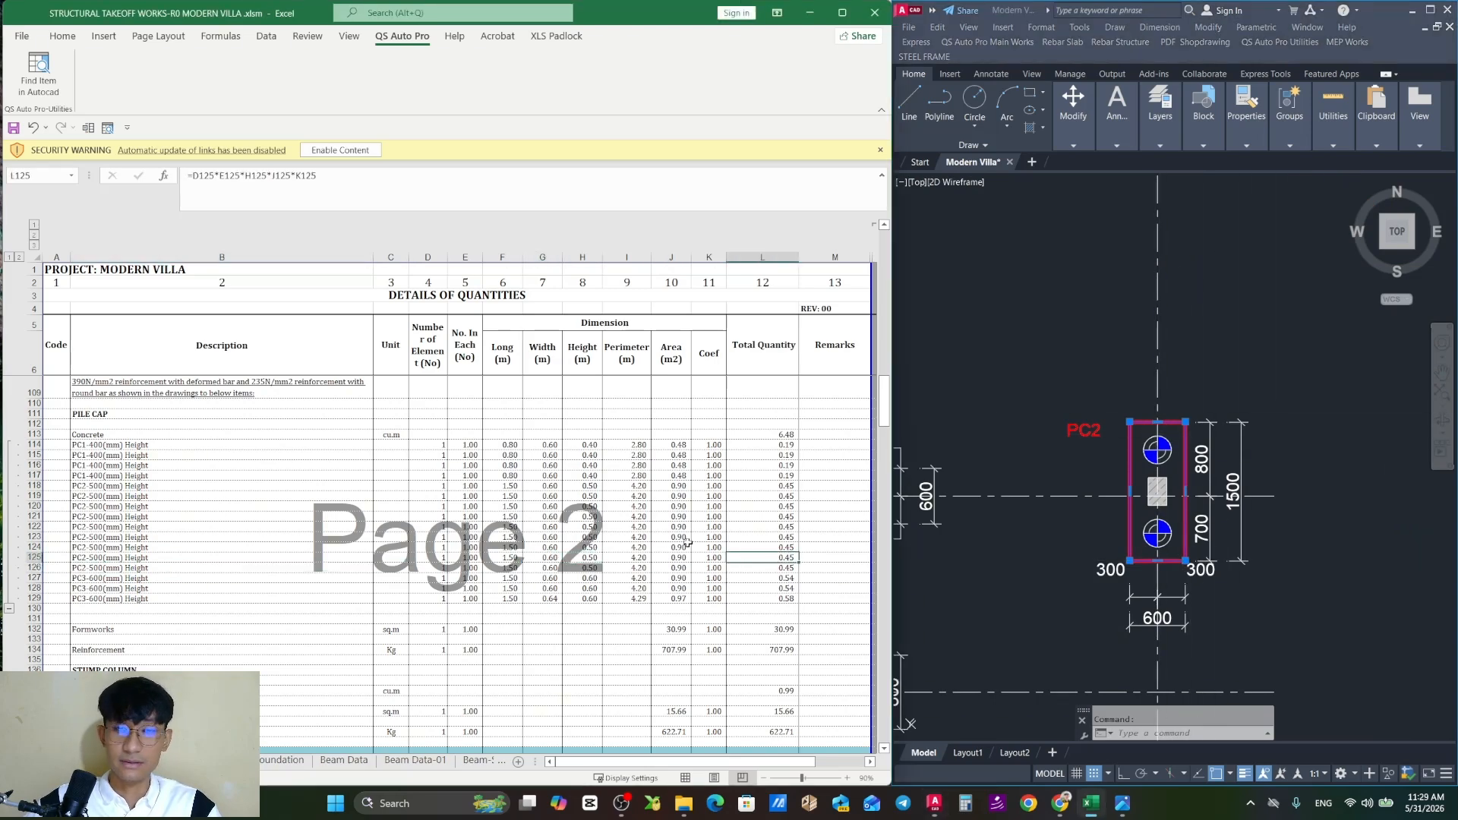
{"action": "left_click", "coordinate": [617, 456]}
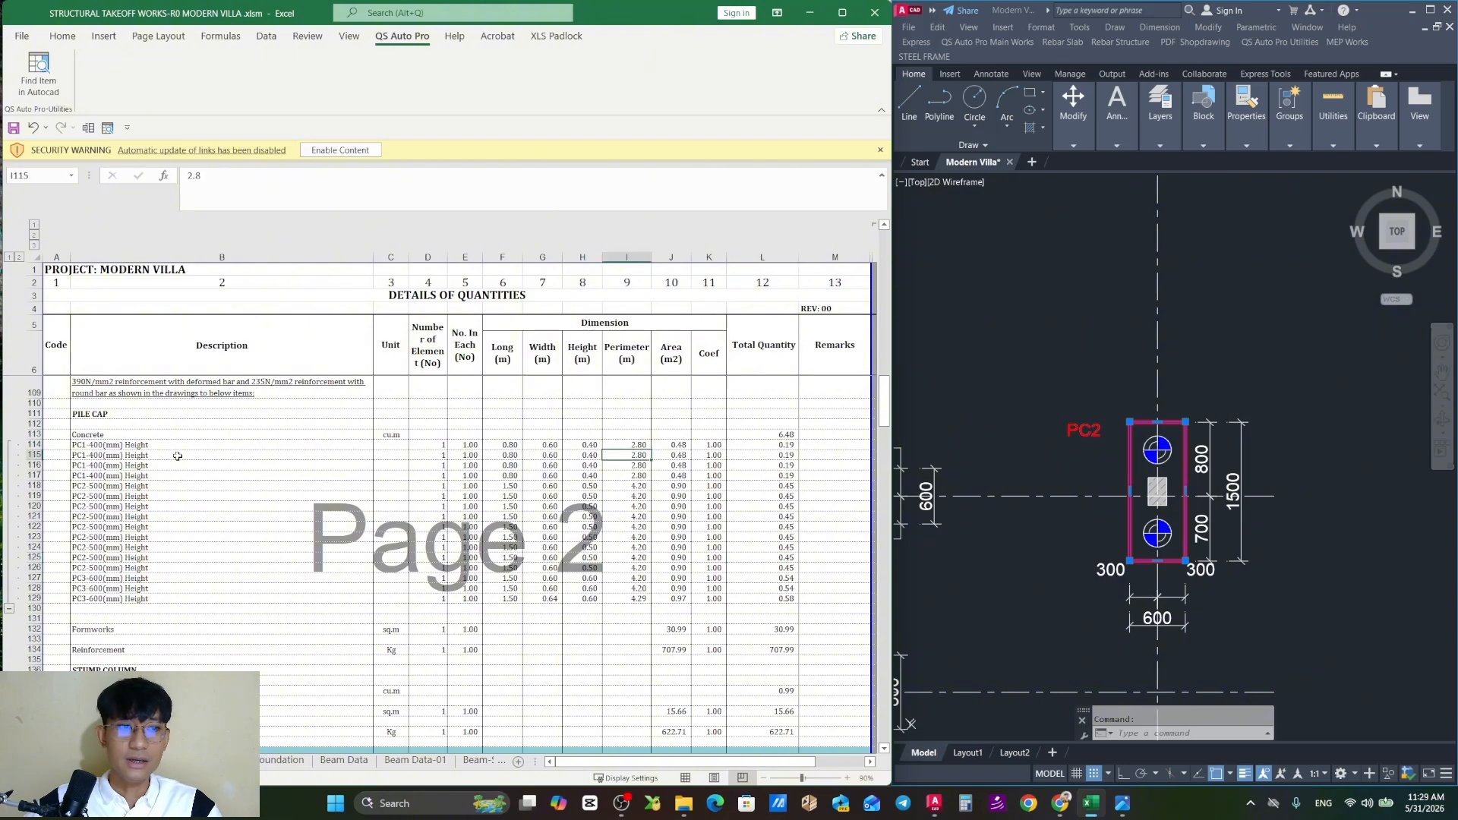
{"action": "left_click", "coordinate": [719, 507]}
Unhide the ID CAD and drawing name columns between columns M and P
{"action": "scroll", "coordinate": [582, 460], "scroll_direction": "right", "scroll_amount": 3}
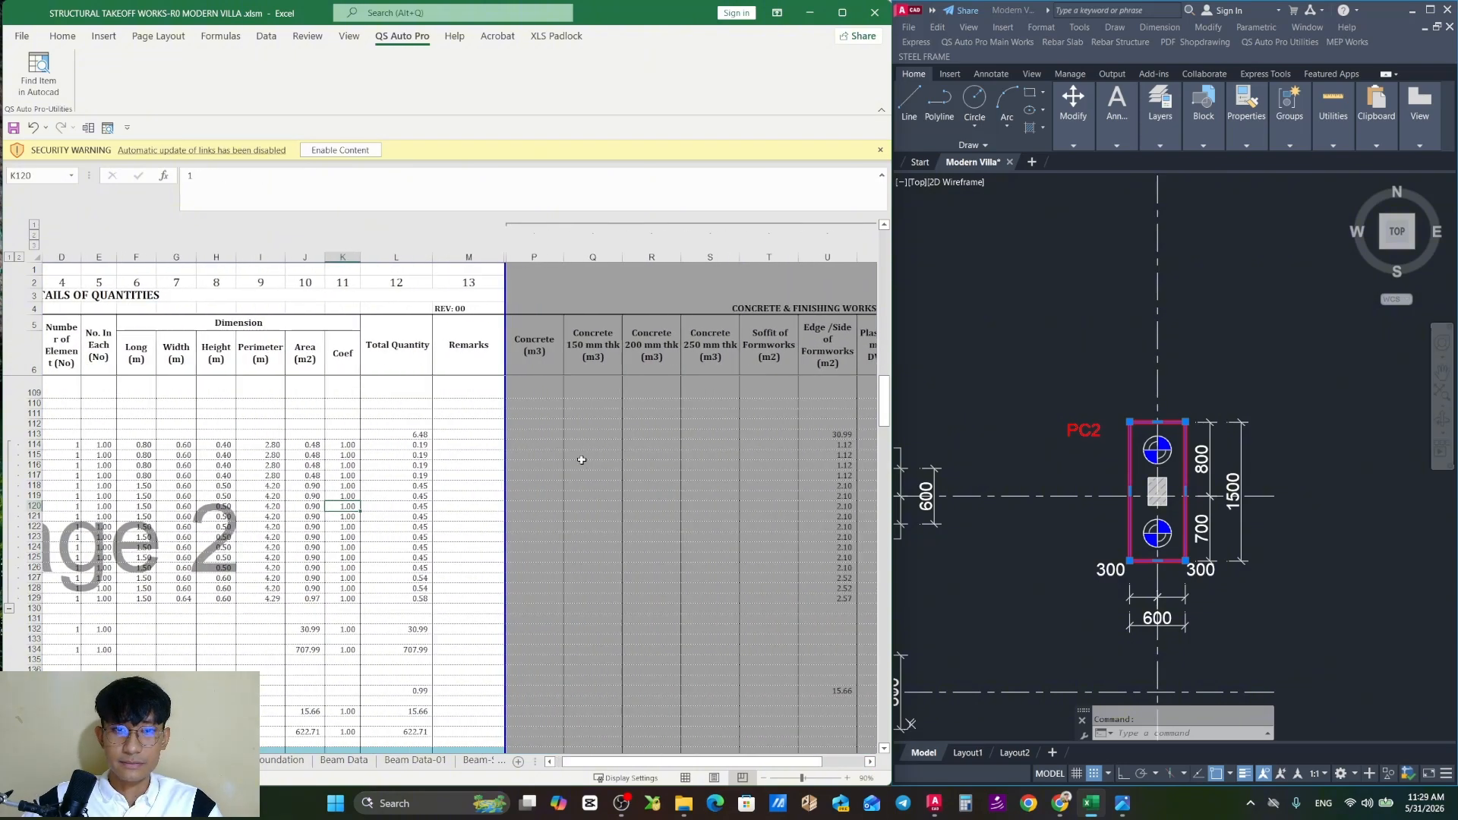
{"action": "left_click_drag", "start_coordinate": [469, 257], "coordinate": [534, 257]}
{"action": "right_click", "coordinate": [535, 259]}
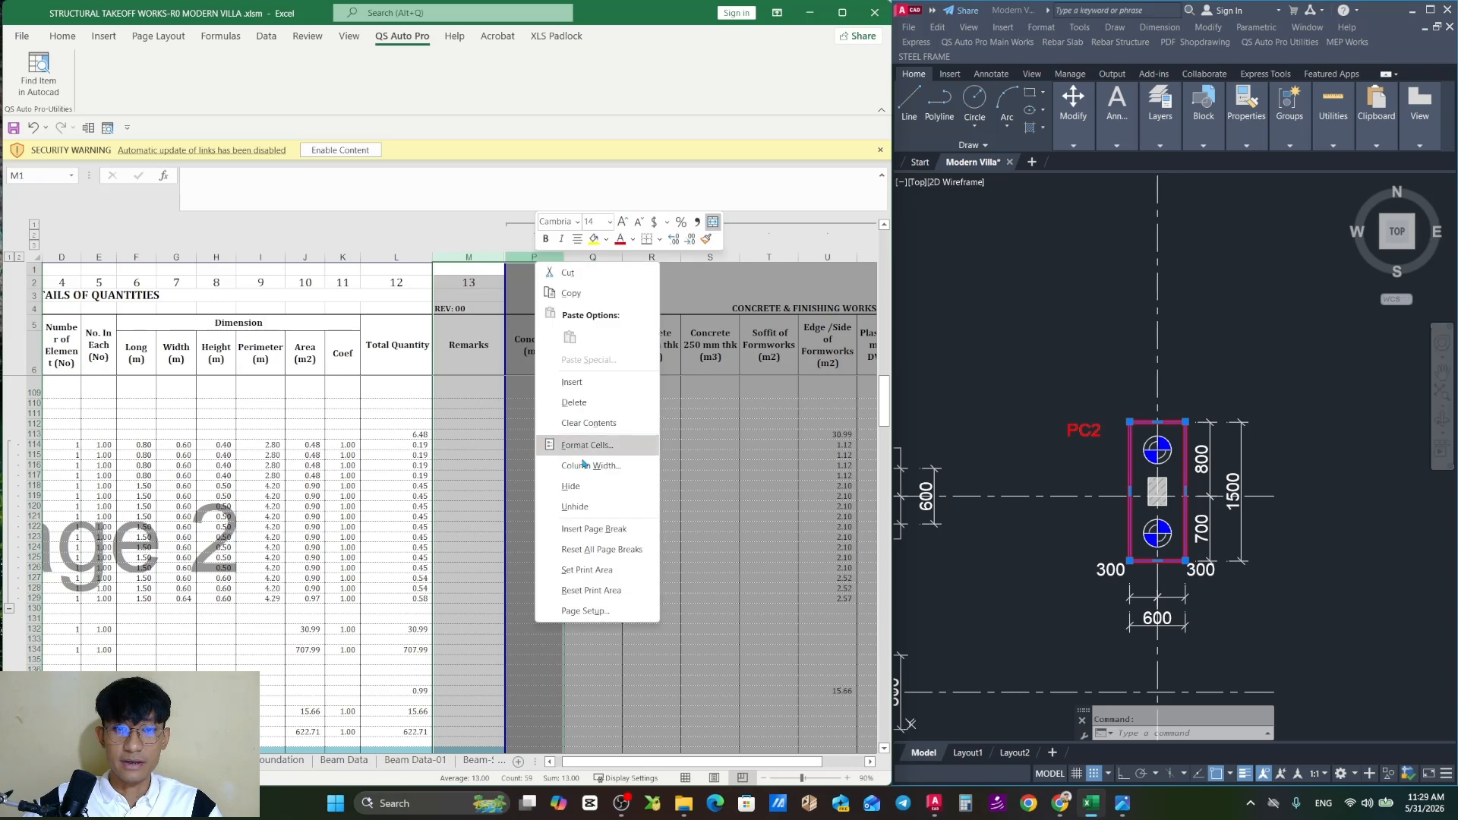
{"action": "left_click", "coordinate": [575, 507]}
{"action": "left_click", "coordinate": [691, 475]}
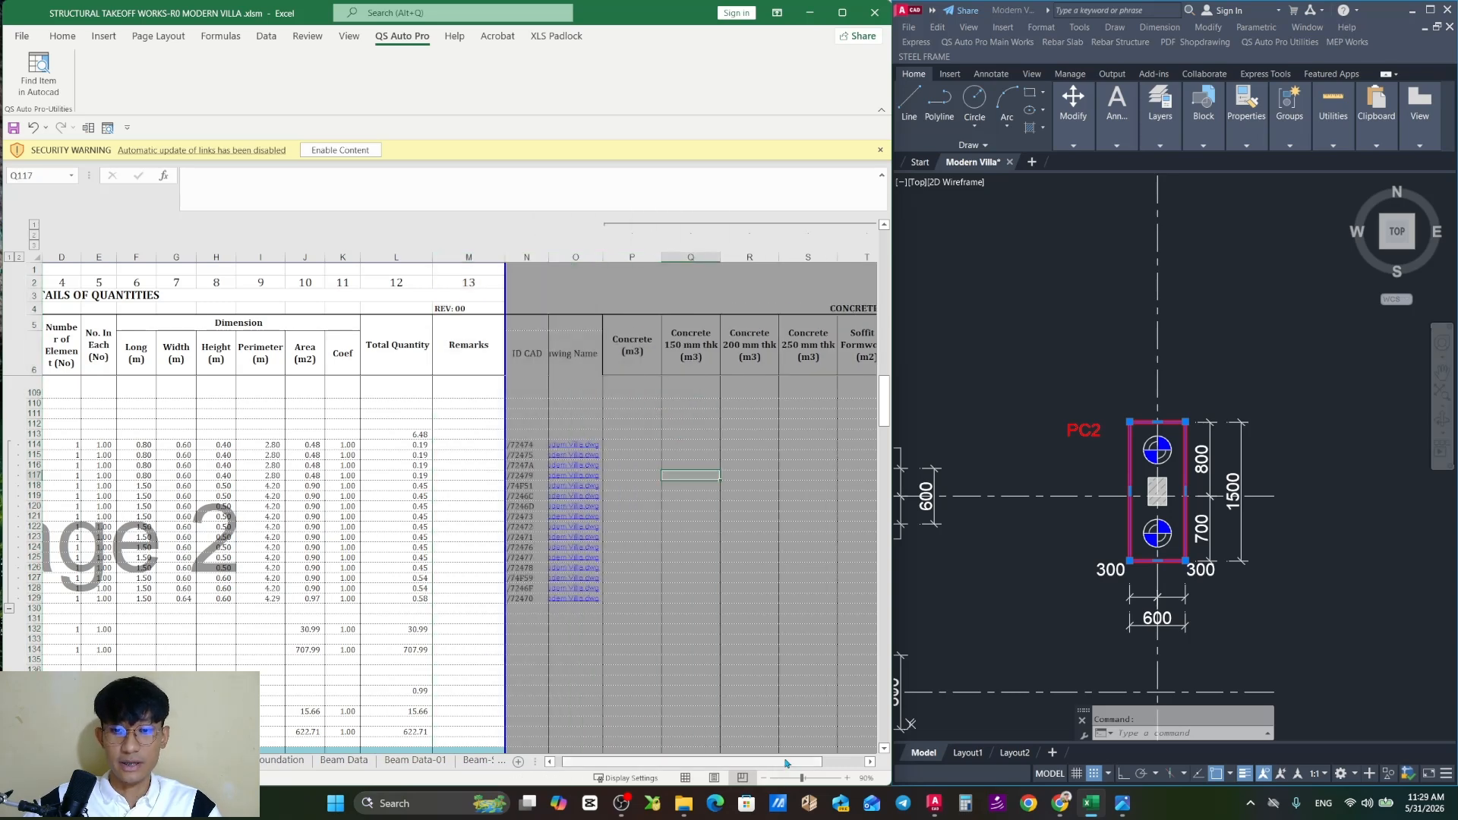
Return to the PC2 item in B126, deselect its outline in the drawing and examine the neighbouring PC1 and PC2 pile caps
{"action": "left_click_drag", "start_coordinate": [787, 763], "coordinate": [741, 762]}
{"action": "left_click", "coordinate": [237, 568]}
{"action": "left_click", "coordinate": [1220, 434]}
{"action": "scroll", "coordinate": [1223, 441], "scroll_direction": "up", "scroll_amount": 3}
{"action": "key", "text": "Escape"}
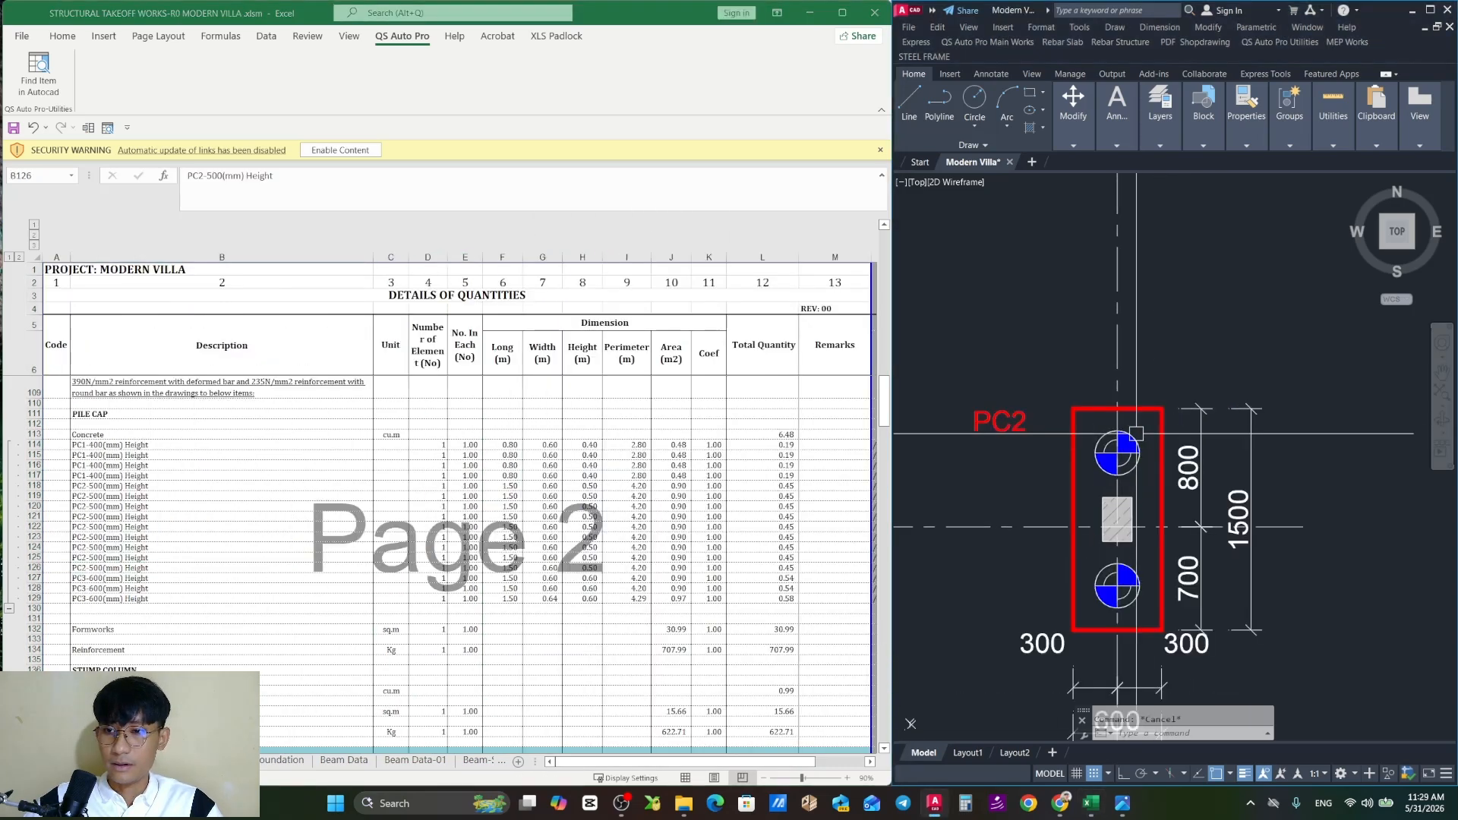
{"action": "scroll", "coordinate": [1128, 387], "scroll_direction": "down", "scroll_amount": 5}
{"action": "scroll", "coordinate": [1125, 407], "scroll_direction": "up", "scroll_amount": 3}
{"action": "middle_click_drag", "start_coordinate": [1057, 454], "coordinate": [1343, 419]}
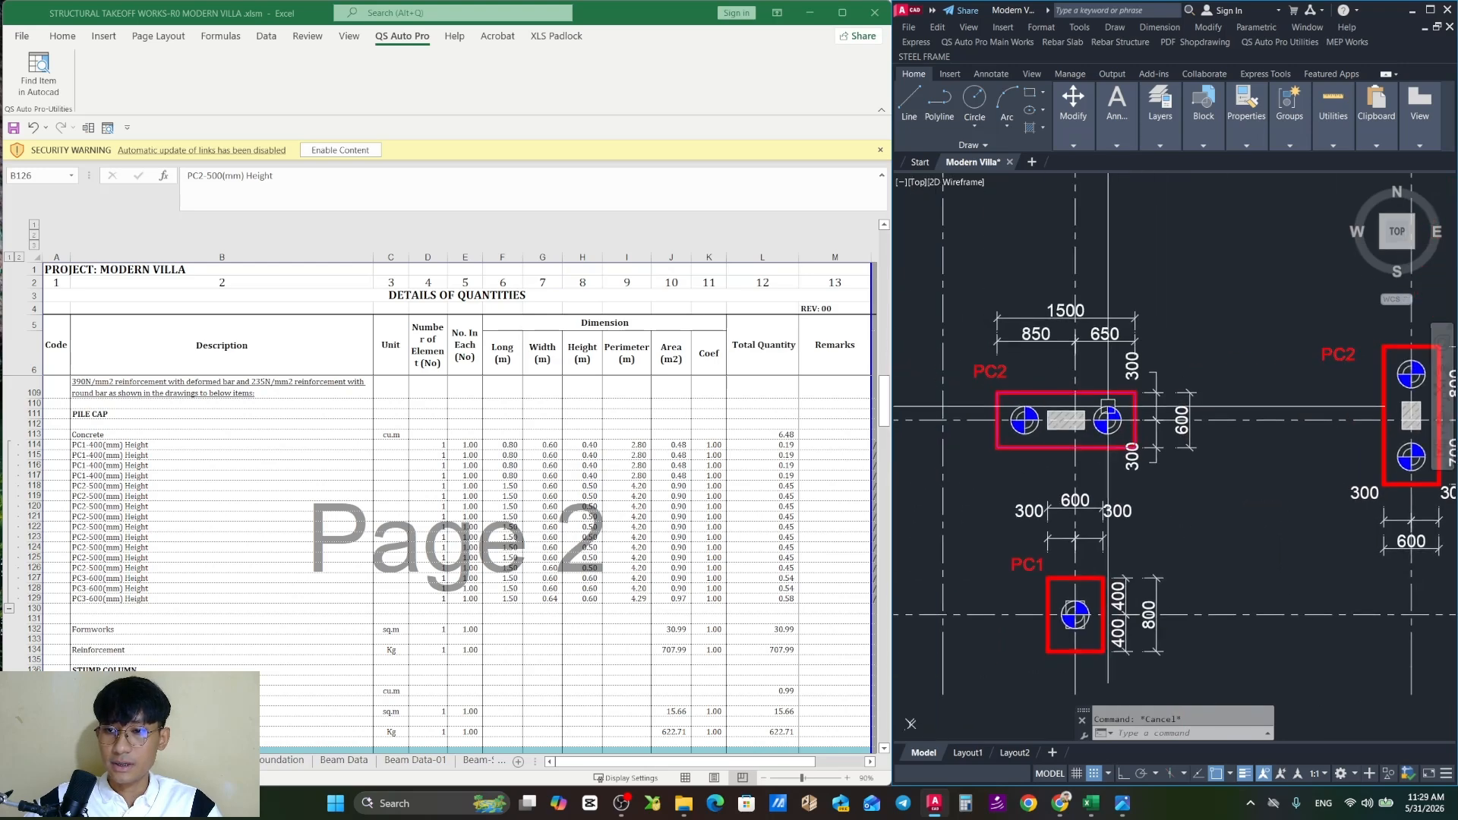
{"action": "scroll", "coordinate": [1108, 404], "scroll_direction": "up", "scroll_amount": 4}
{"action": "scroll", "coordinate": [1152, 402], "scroll_direction": "down", "scroll_amount": 4}
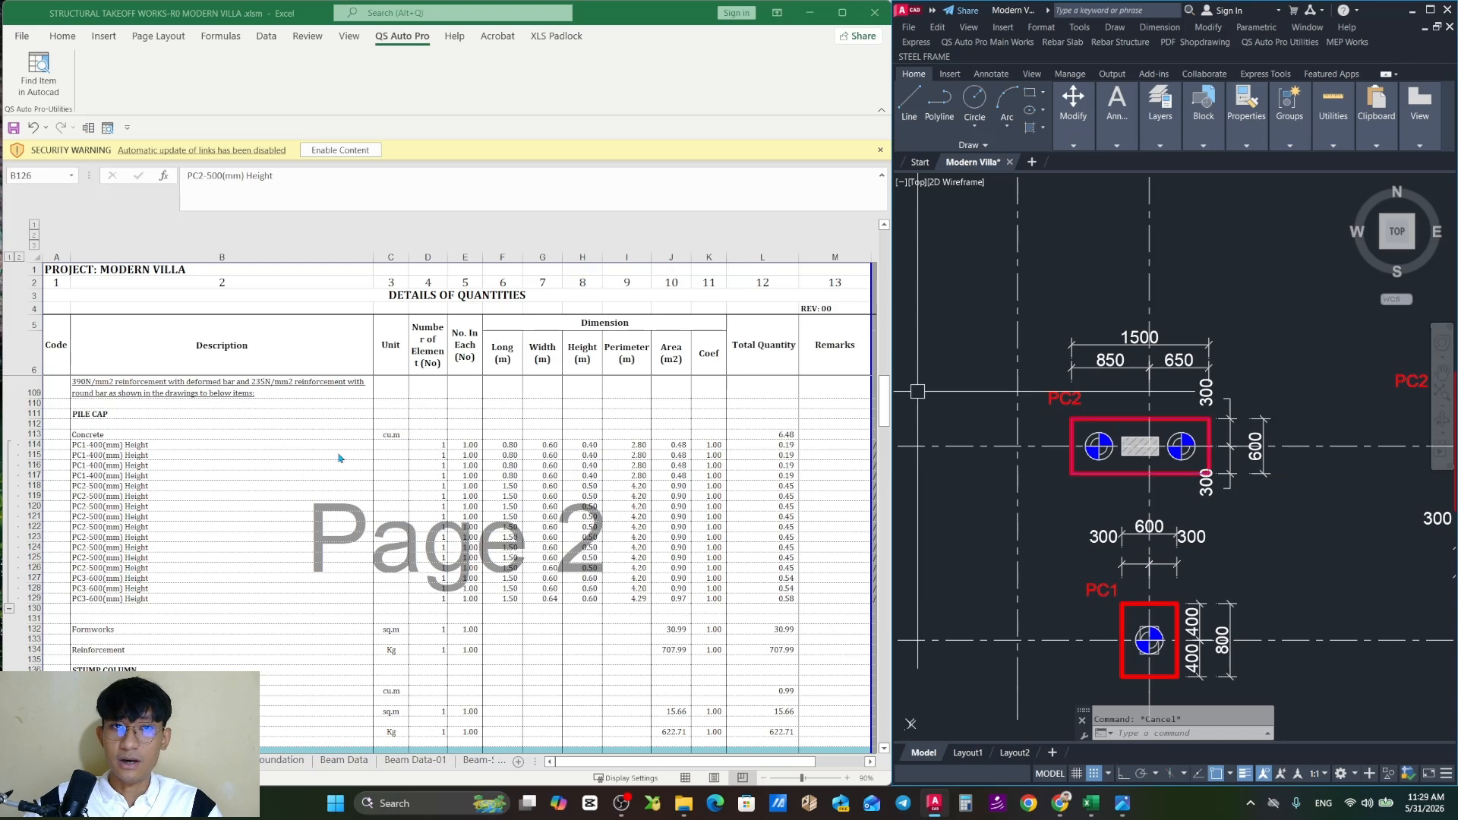
{"action": "scroll", "coordinate": [1097, 419], "scroll_direction": "up", "scroll_amount": 3}
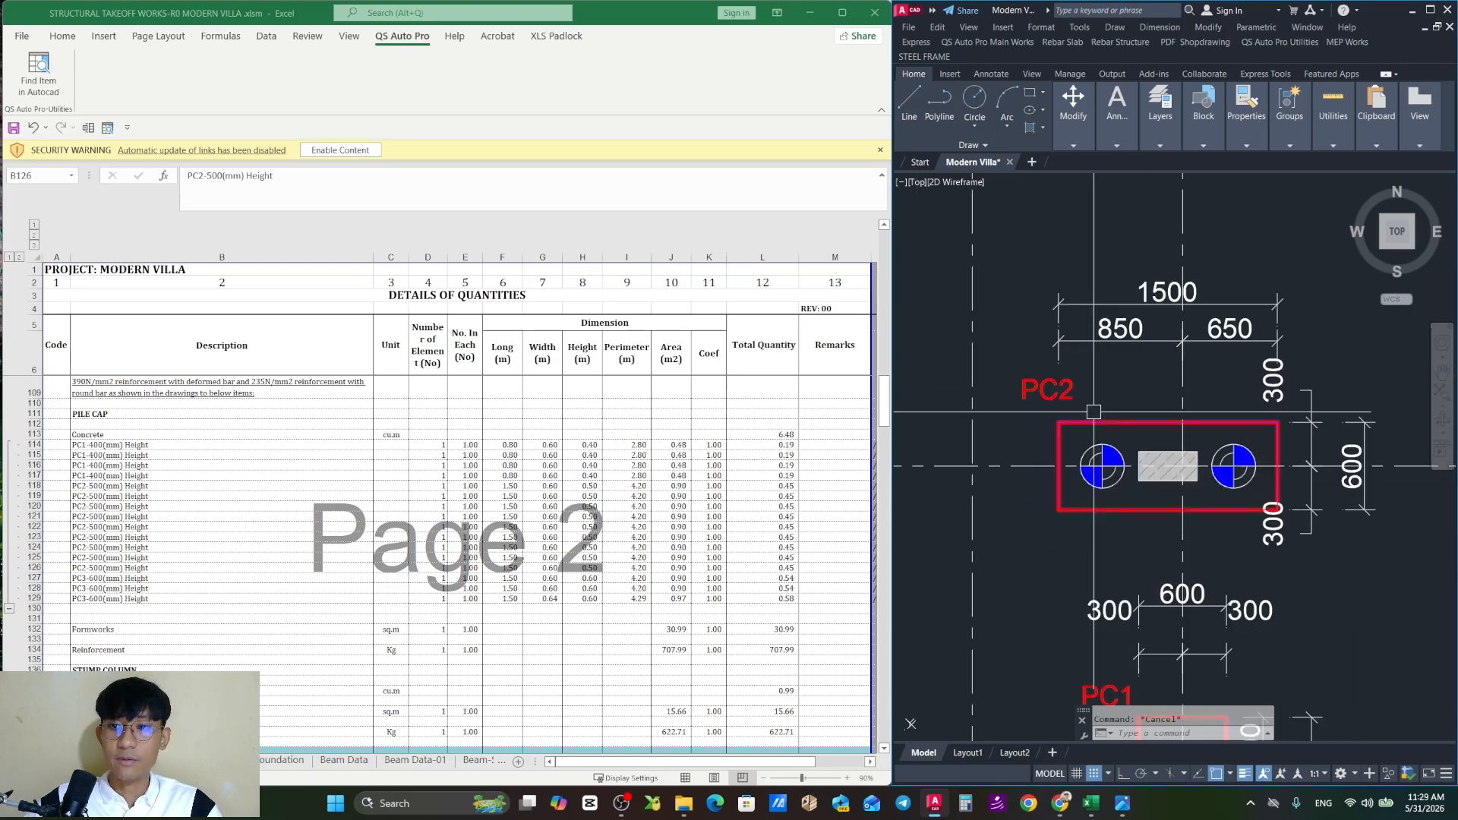
{"action": "left_click", "coordinate": [1097, 420]}
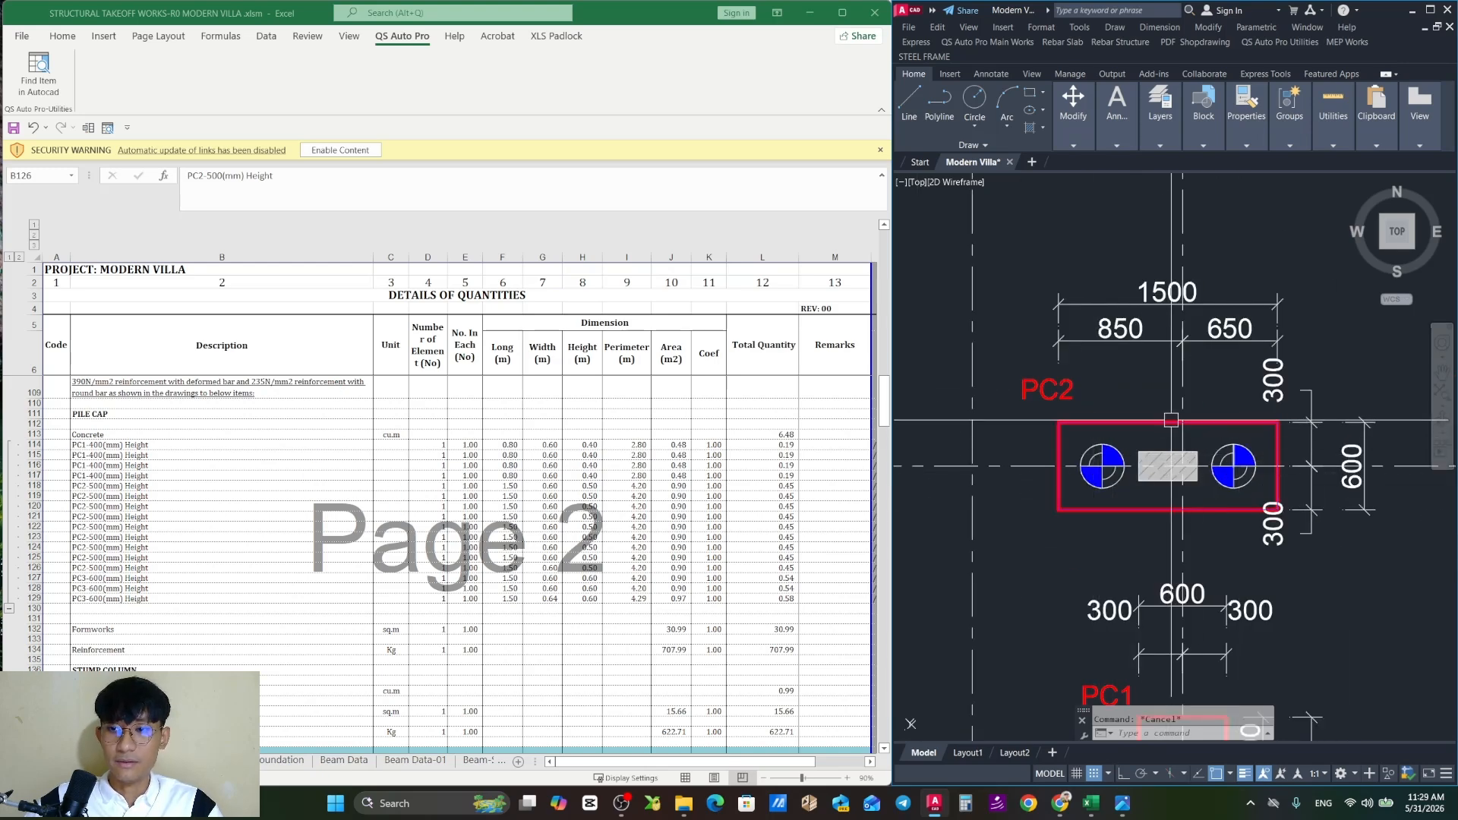
{"action": "left_click", "coordinate": [377, 555]}
{"action": "left_click", "coordinate": [1196, 484]}
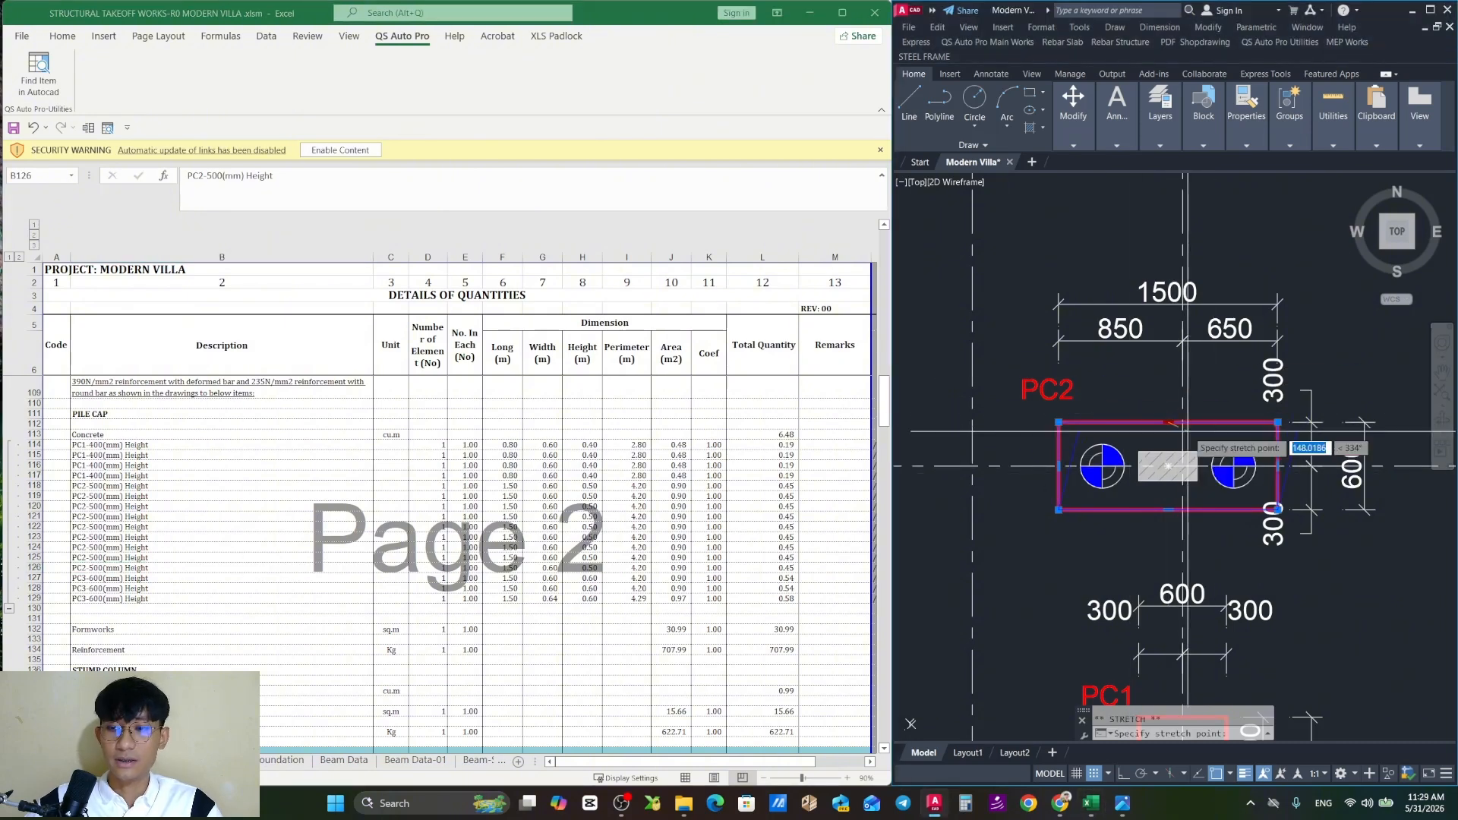
{"action": "key", "text": "Escape"}
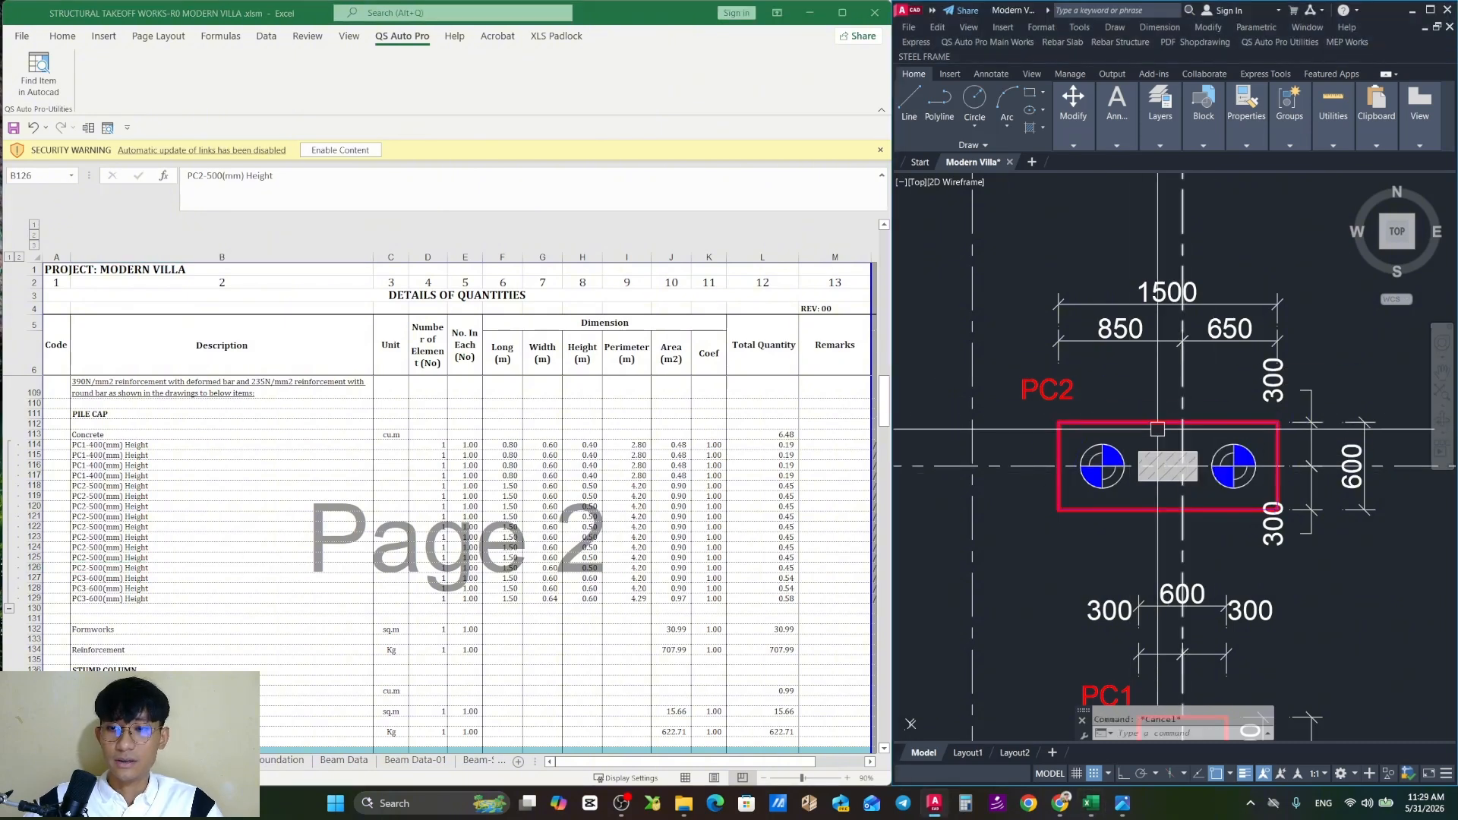
Run Find Autocad Item in Excel on the horizontal PC2 pile cap with the 850 and 650 dimensions and select its takeoff row
{"action": "left_click", "coordinate": [1260, 42]}
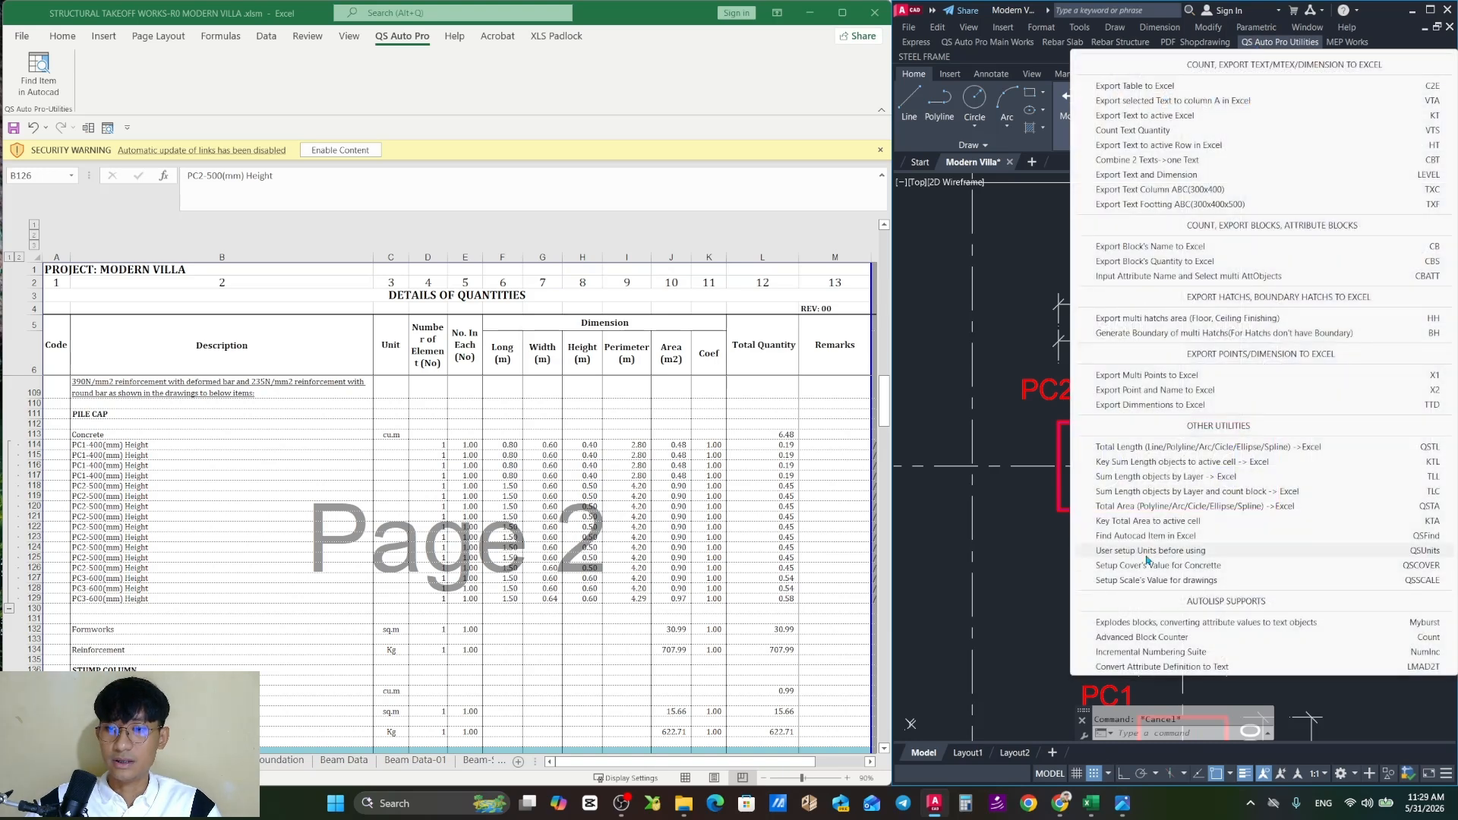
{"action": "left_click", "coordinate": [1150, 537]}
{"action": "left_click", "coordinate": [1137, 425]}
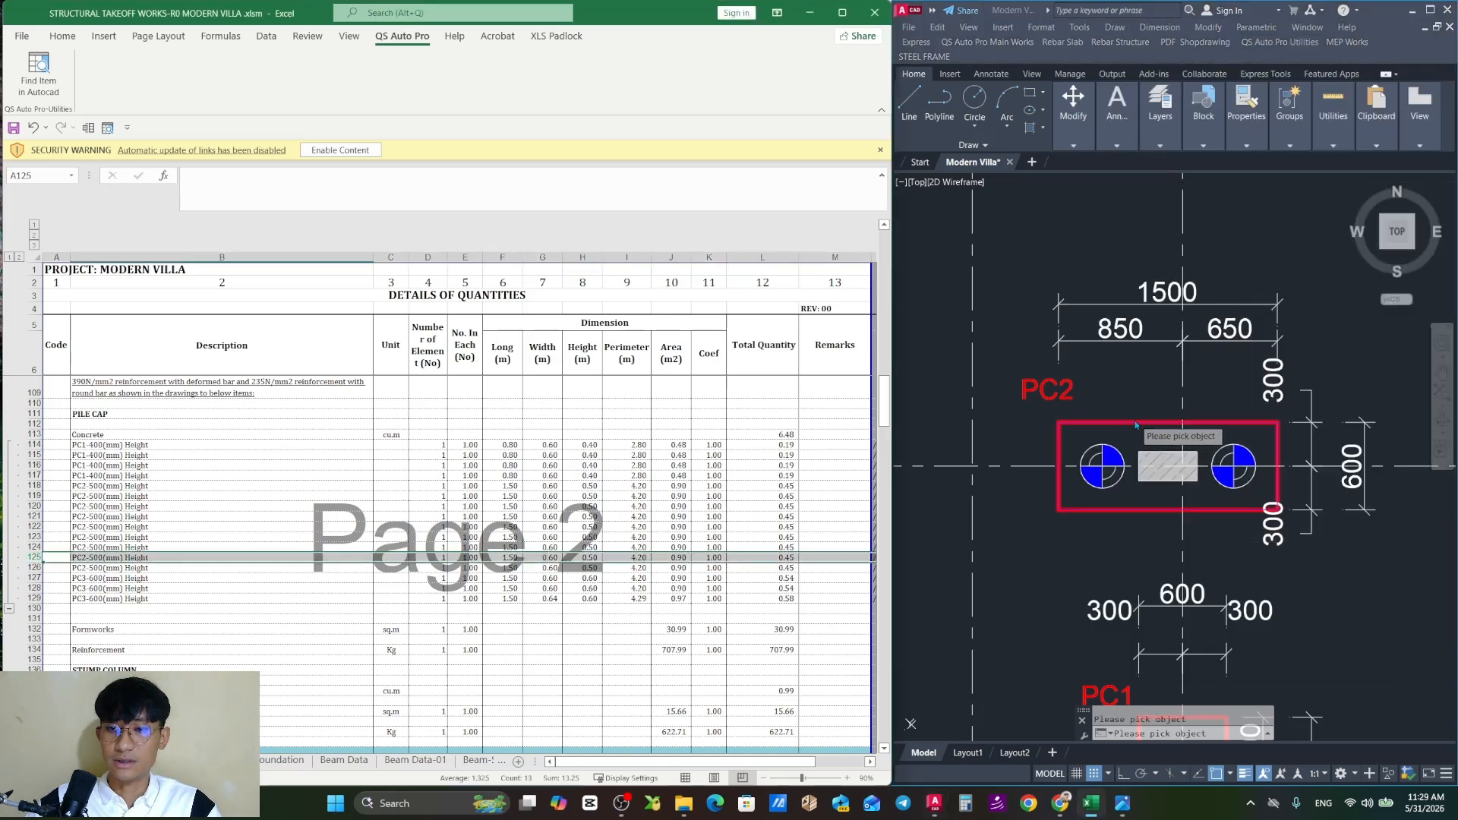
{"action": "left_click", "coordinate": [33, 557]}
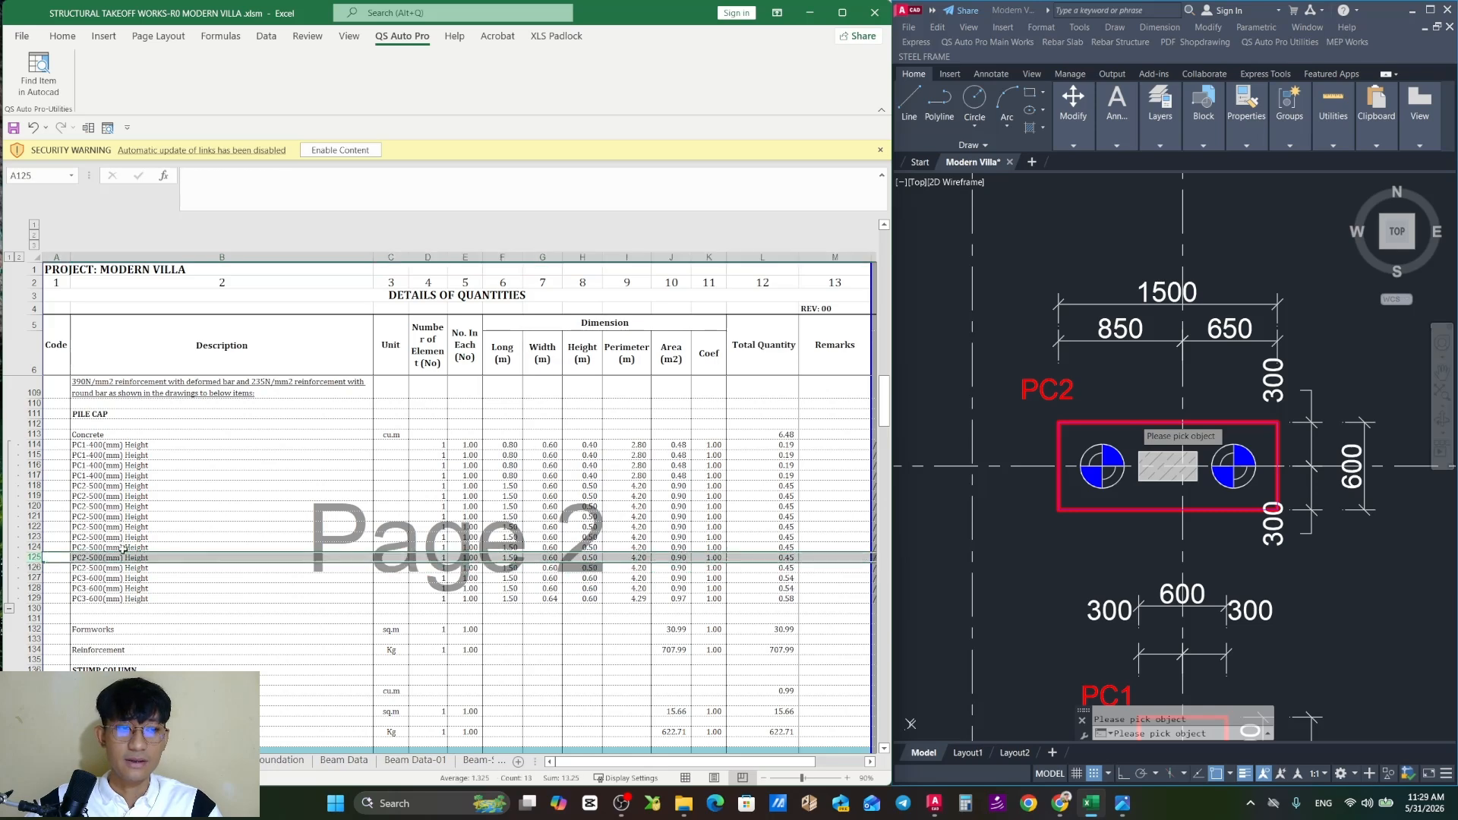
Set the PC2 pile cap height in H125 to 0.7 m and inspect the pile cap concrete subtotal in L113
{"action": "left_click", "coordinate": [597, 559]}
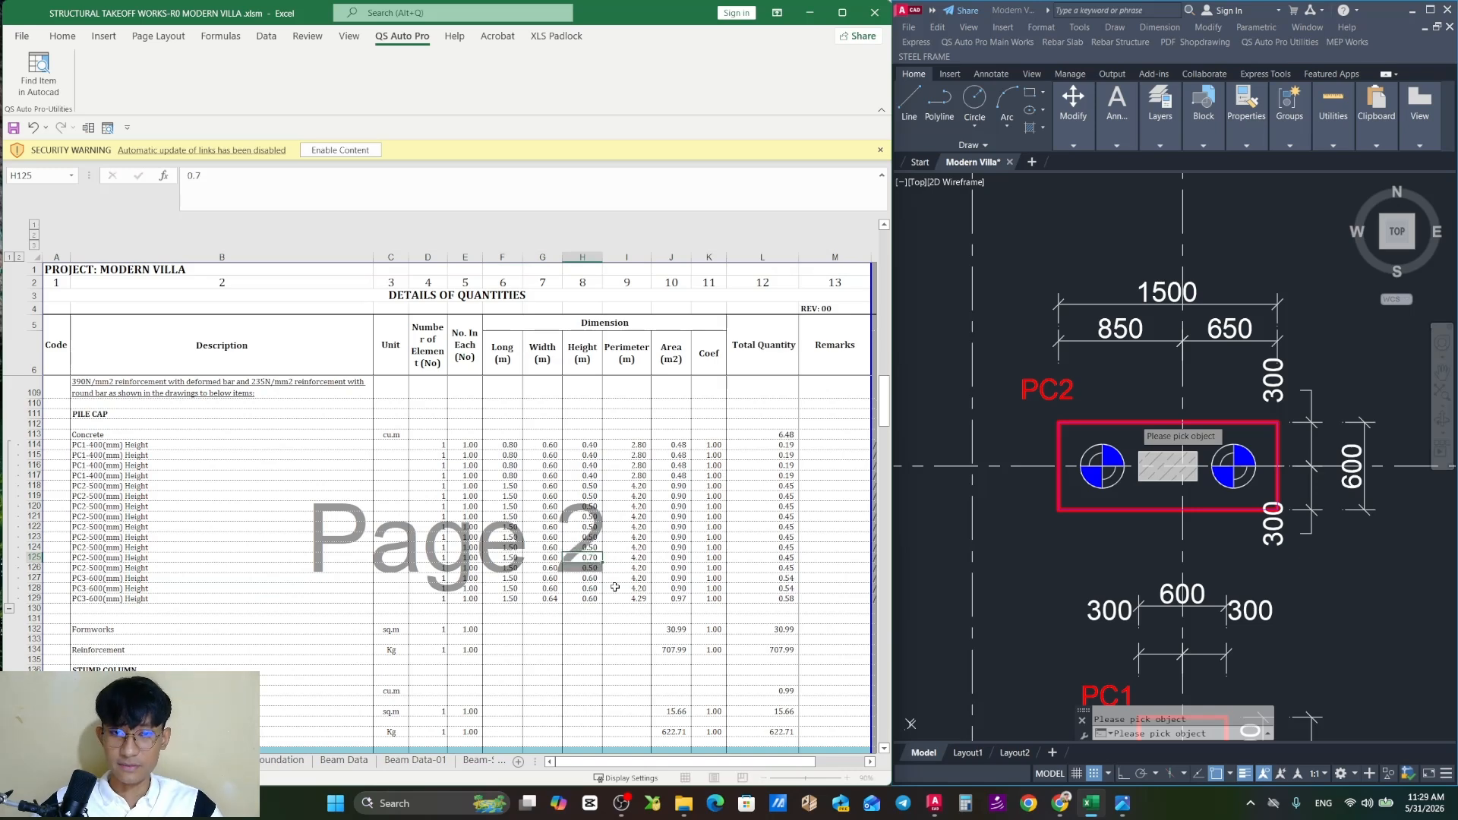
{"action": "left_click", "coordinate": [755, 434]}
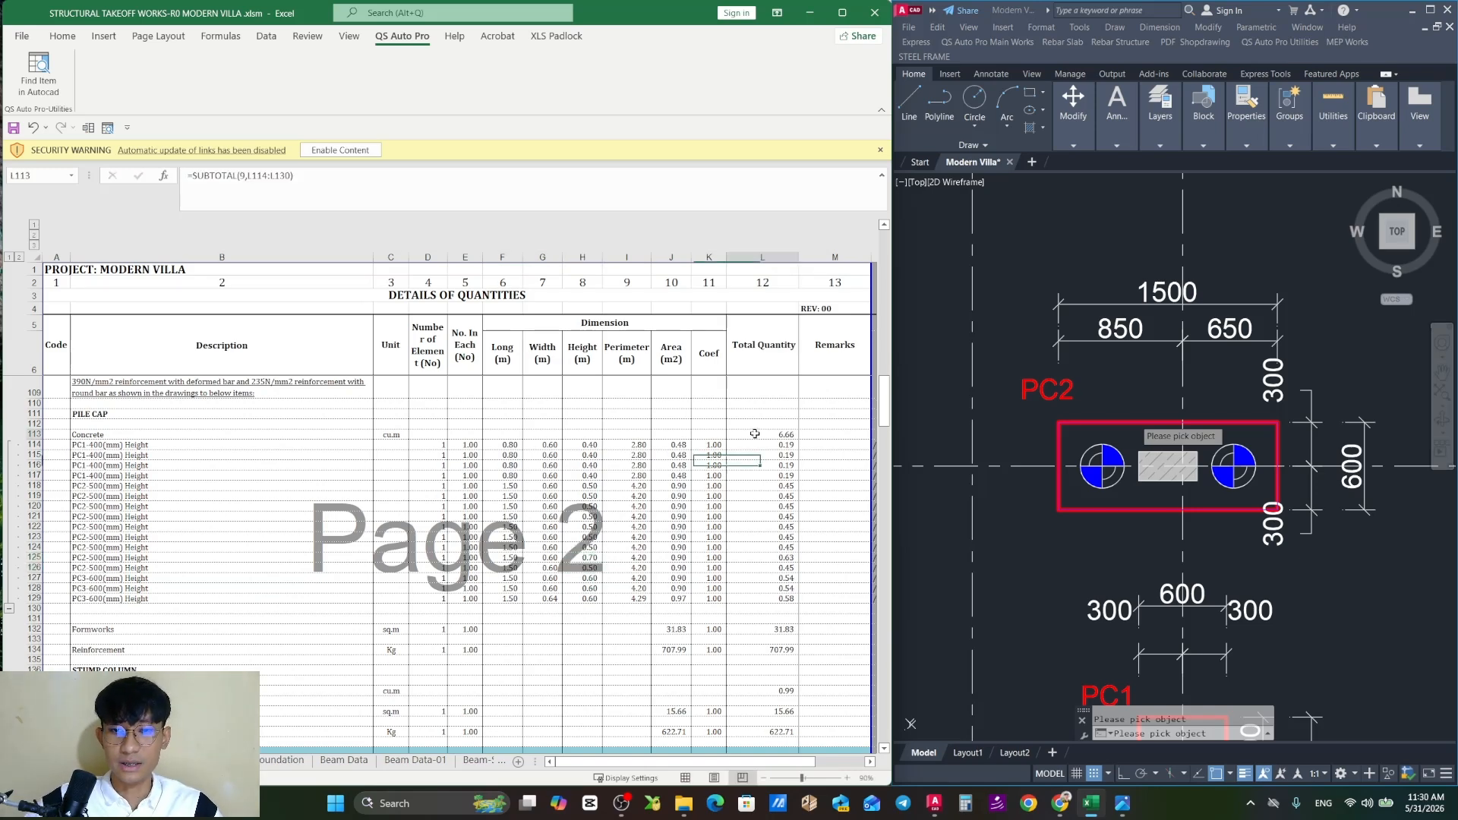
{"action": "left_click", "coordinate": [594, 558]}
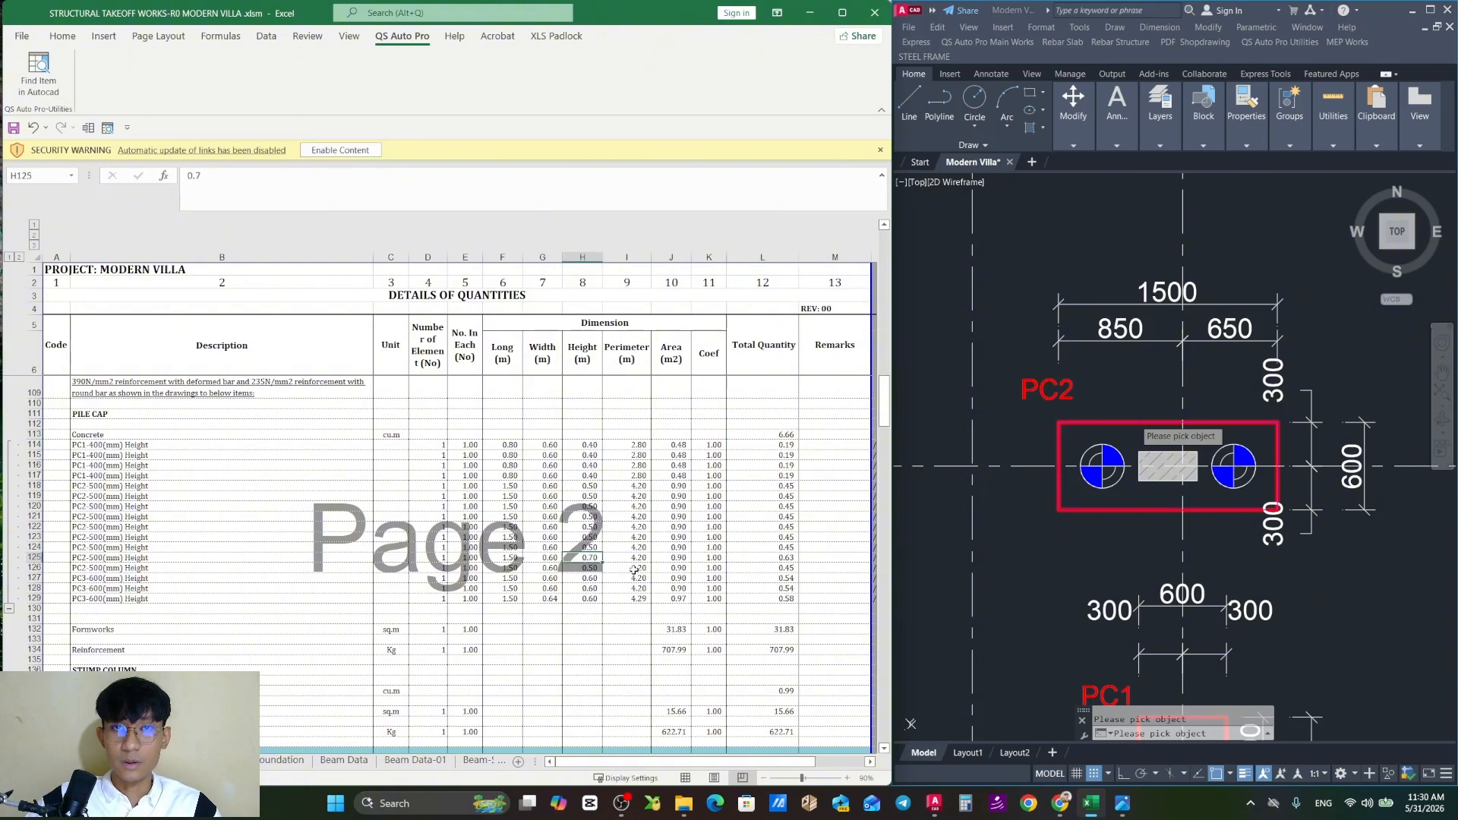
Check the ID CAD and drawing name columns of the pile cap rows, and undo the height change in H125
{"action": "left_click", "coordinate": [871, 762]}
{"action": "left_click", "coordinate": [871, 762]}
{"action": "left_click", "coordinate": [871, 762]}
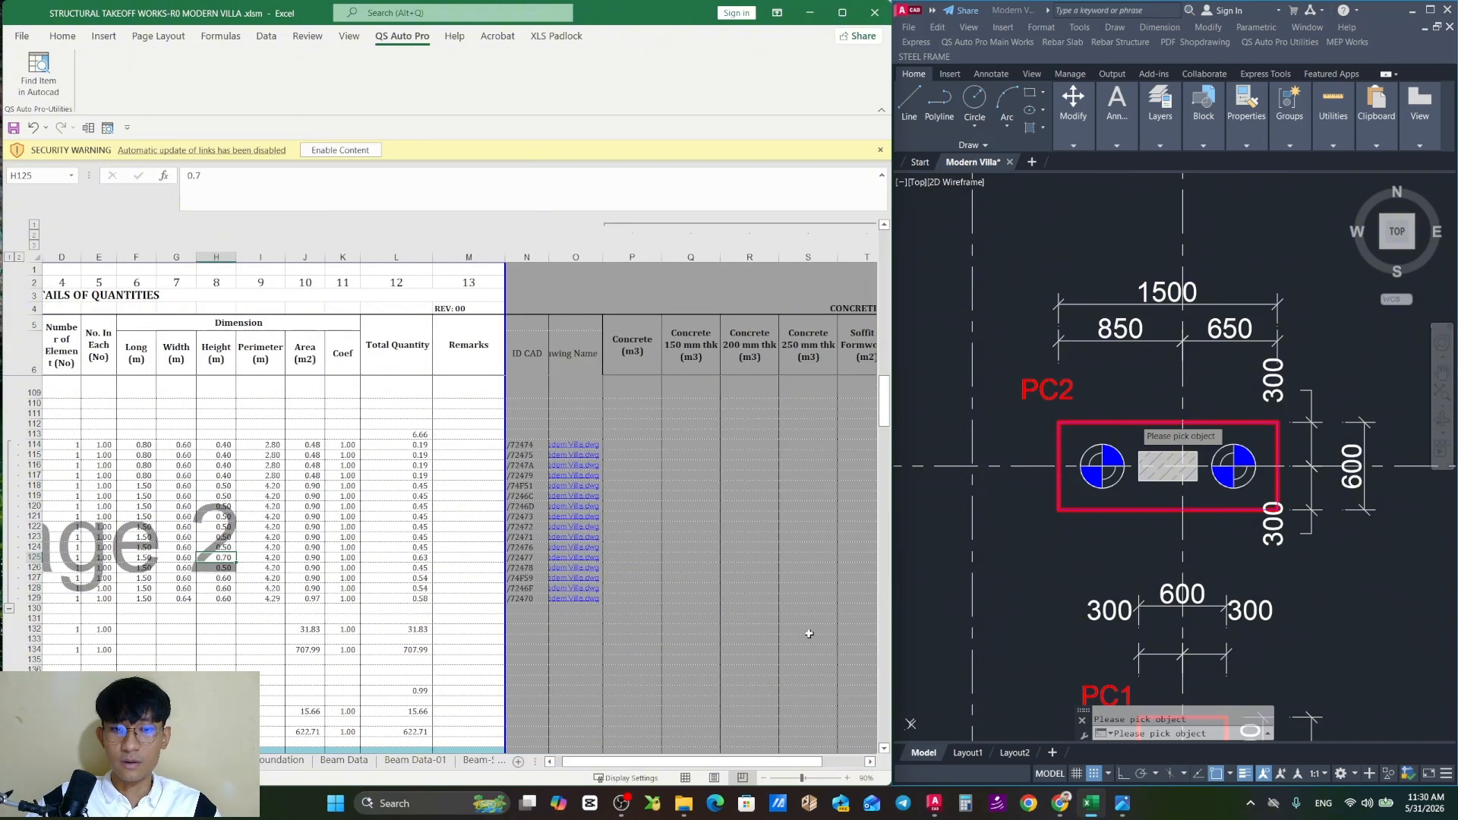
{"action": "left_click_drag", "start_coordinate": [790, 763], "coordinate": [574, 700]}
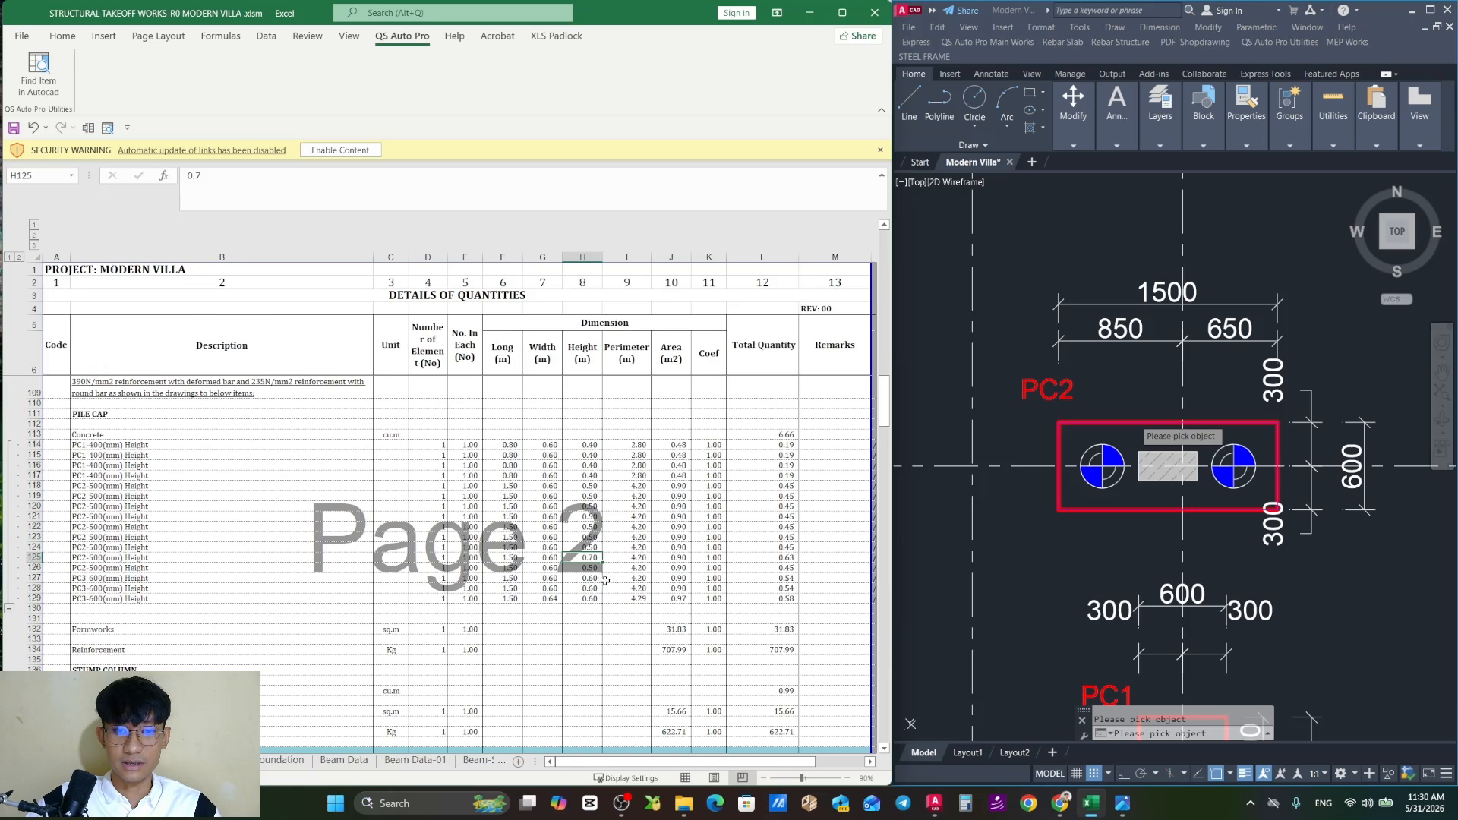
{"action": "left_click_drag", "start_coordinate": [627, 598], "coordinate": [627, 589]}
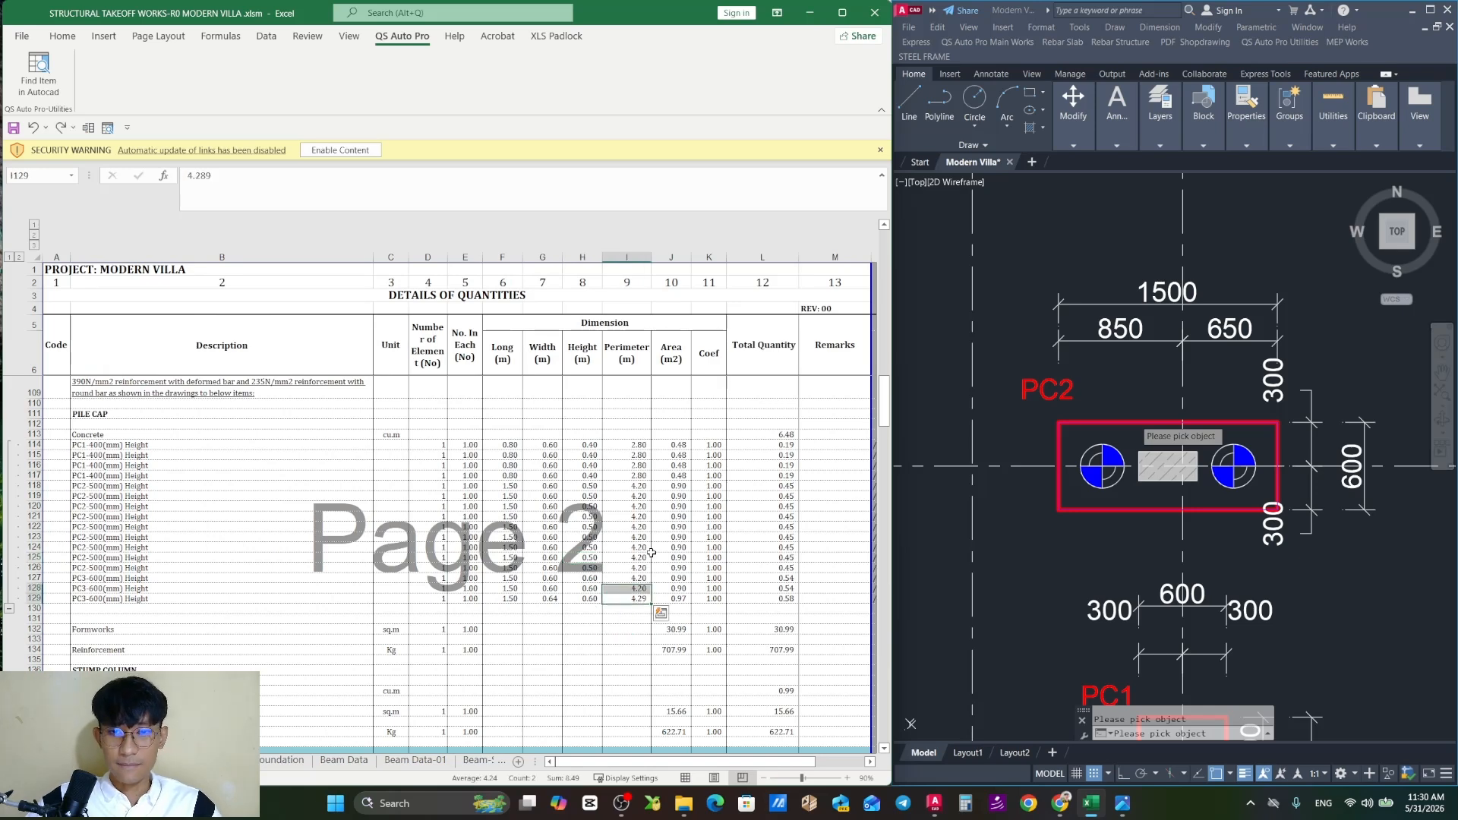
Restart Find Autocad Item in Excel and use it to locate the takeoff row of the PC2 pile cap on grid B'
{"action": "left_click", "coordinate": [1169, 357]}
{"action": "scroll", "coordinate": [1155, 372], "scroll_direction": "up", "scroll_amount": 2}
{"action": "key", "text": "Escape"}
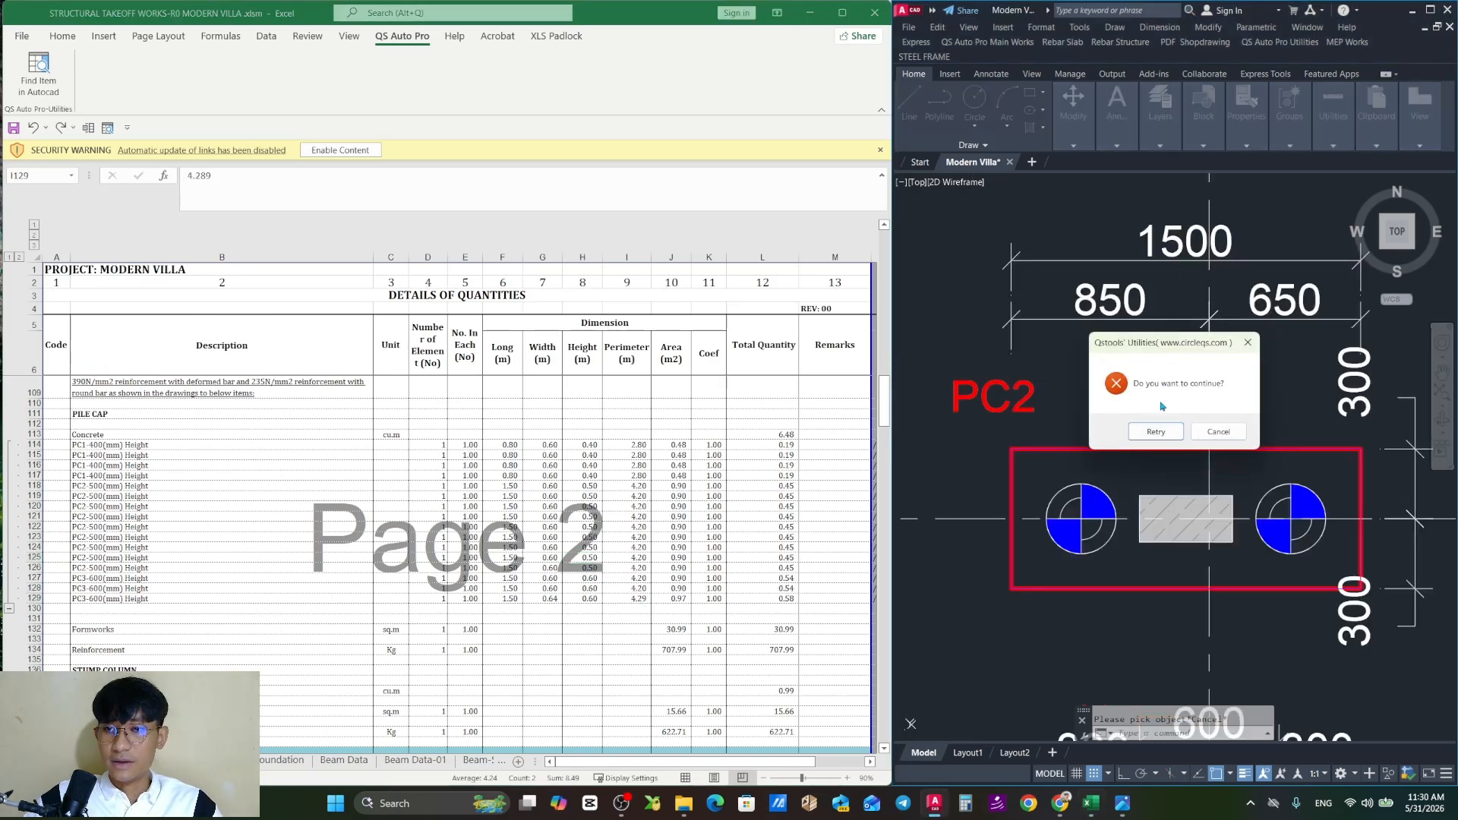
{"action": "left_click", "coordinate": [1156, 429]}
{"action": "scroll", "coordinate": [1154, 402], "scroll_direction": "down", "scroll_amount": 7}
{"action": "scroll", "coordinate": [1155, 402], "scroll_direction": "up", "scroll_amount": 6}
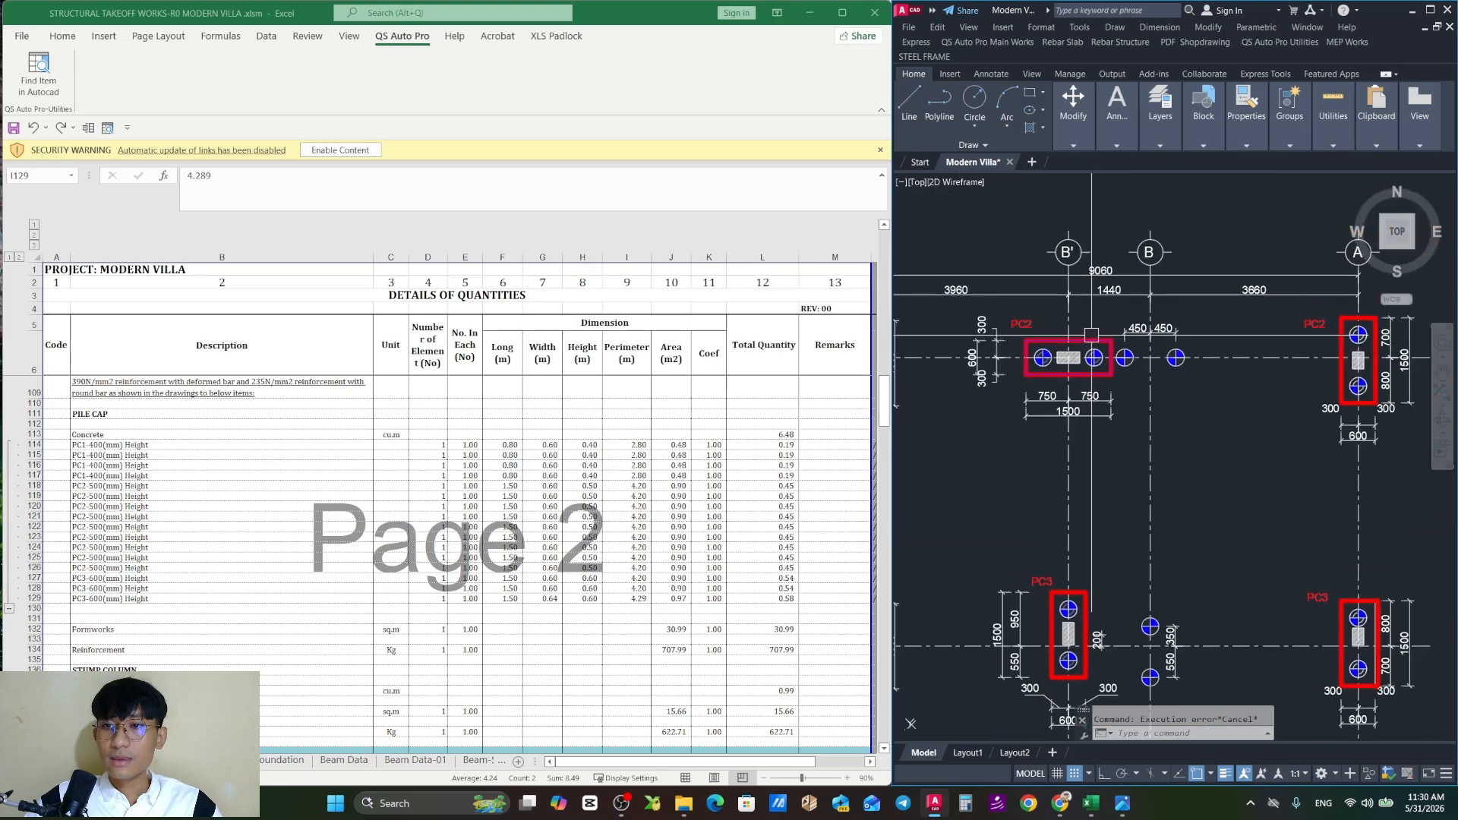
{"action": "key", "text": "space"}
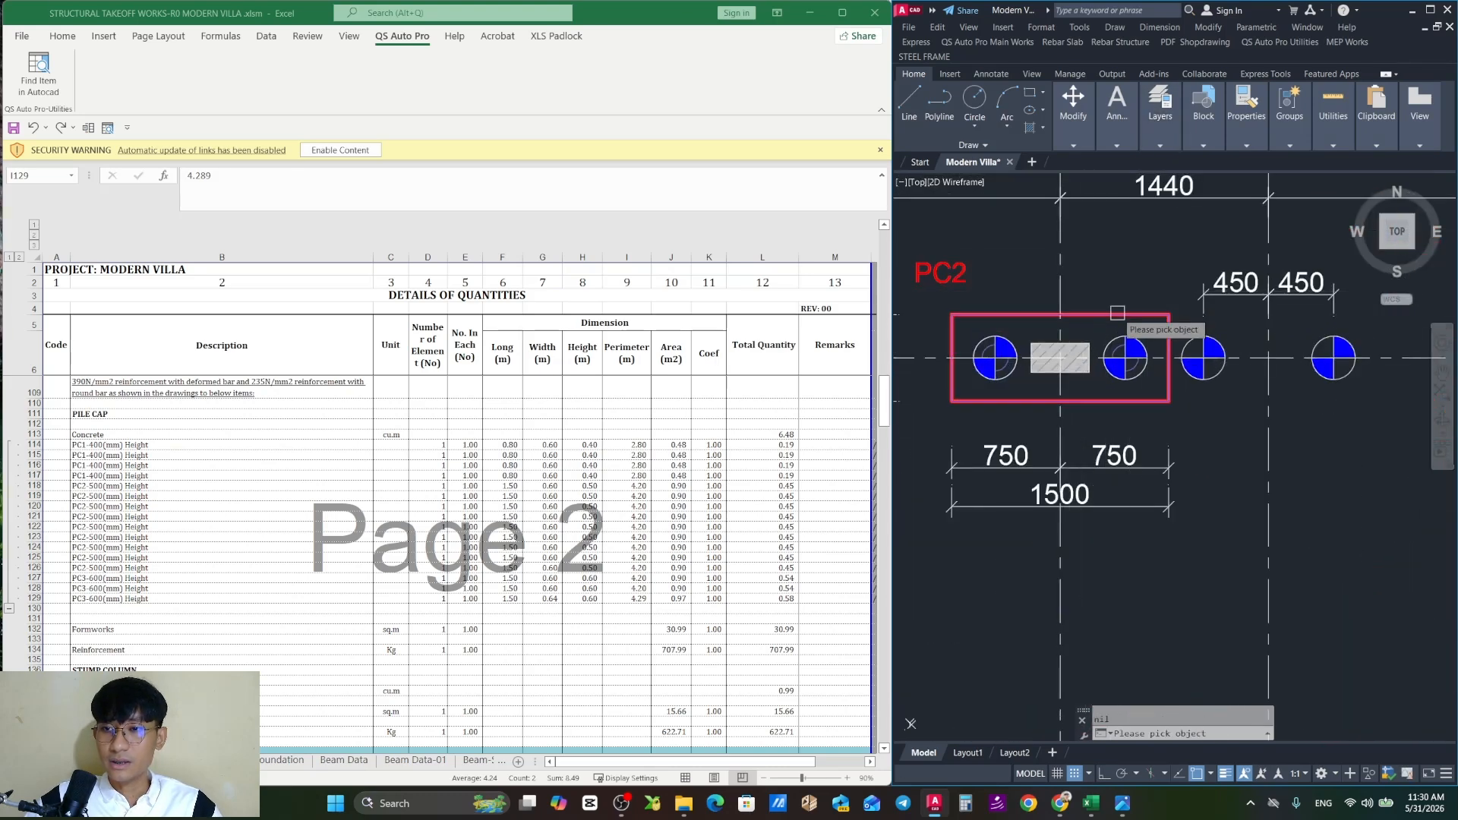
{"action": "left_click", "coordinate": [1117, 314]}
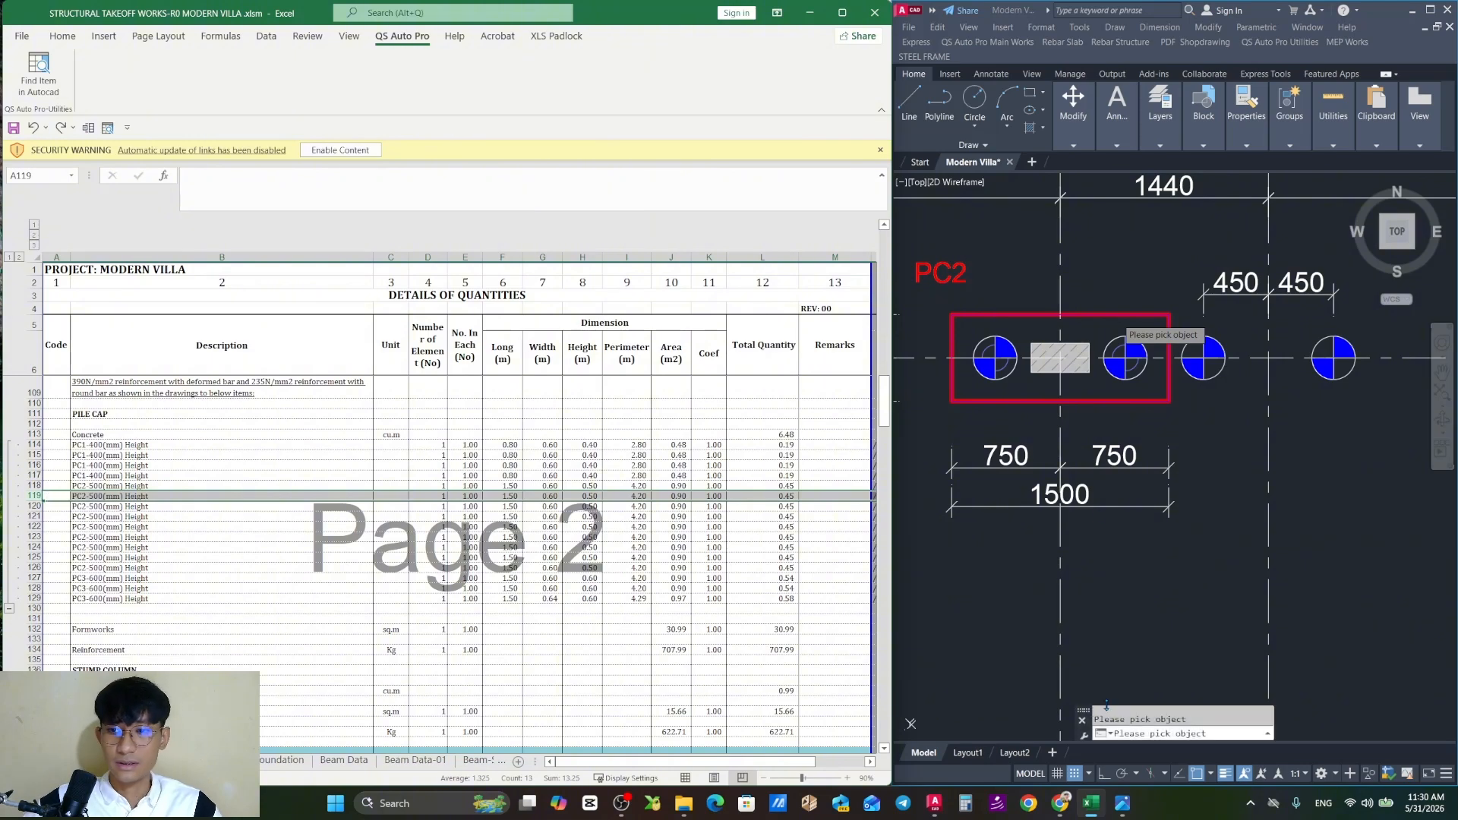
{"action": "key", "text": "Escape"}
Insert a blank row at row 131, between the last pile cap concrete item and Formworks
{"action": "scroll", "coordinate": [1158, 425], "scroll_direction": "down", "scroll_amount": 6}
{"action": "middle_click_drag", "start_coordinate": [1158, 425], "coordinate": [1122, 240]}
{"action": "scroll", "coordinate": [1140, 336], "scroll_direction": "down", "scroll_amount": 6}
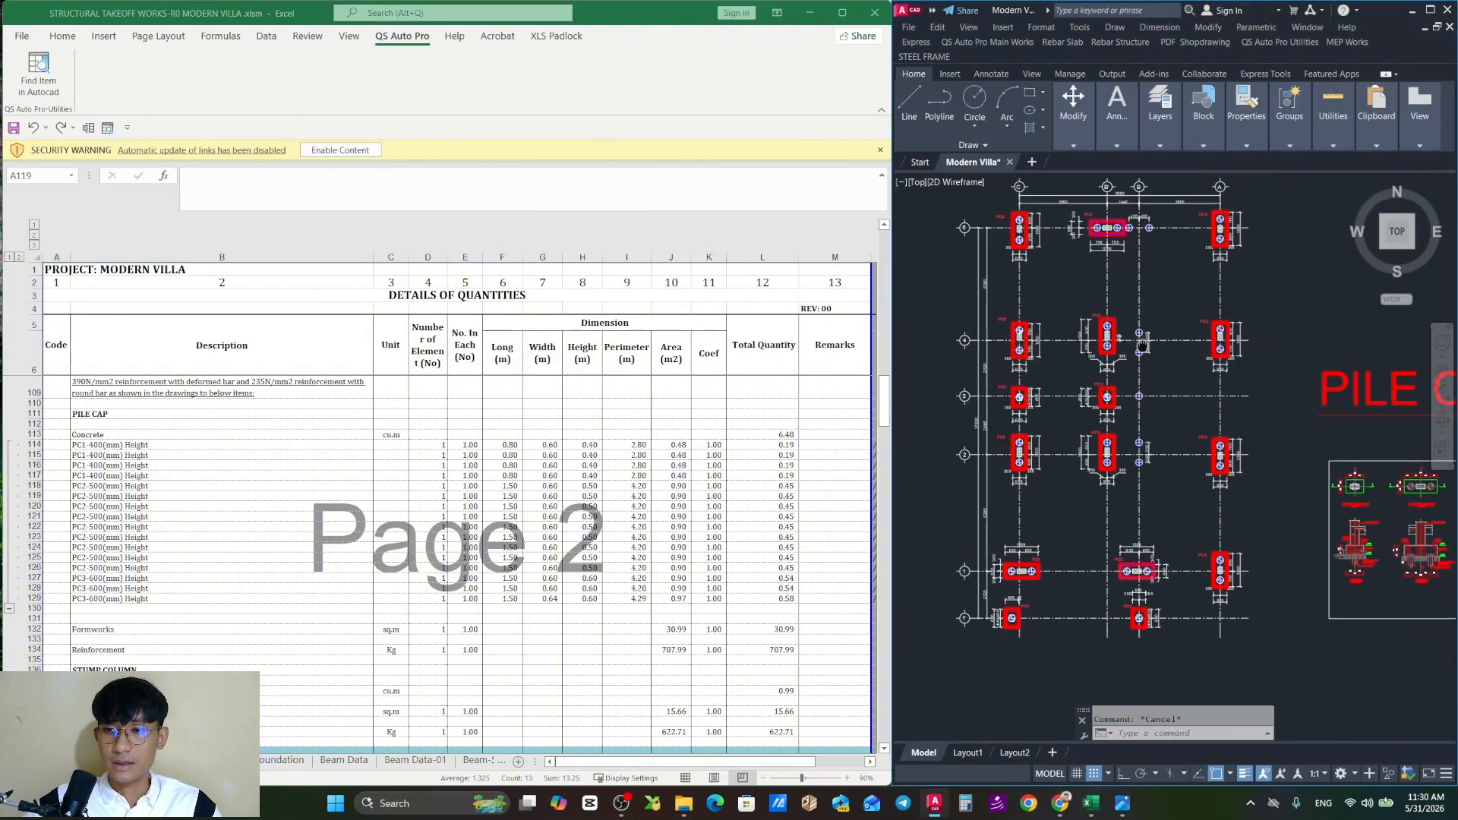
{"action": "left_click_drag", "start_coordinate": [262, 558], "coordinate": [257, 548]}
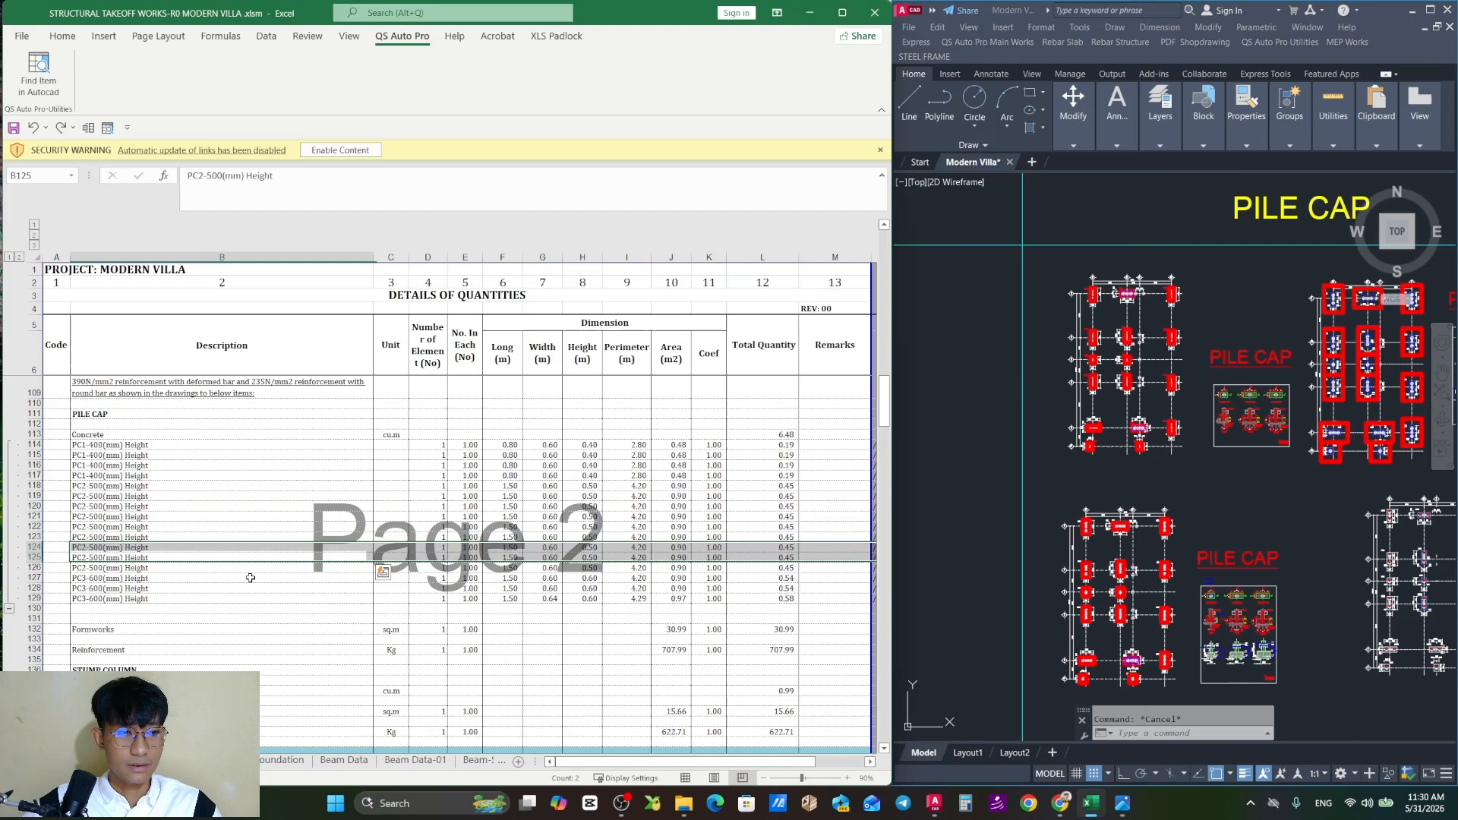
{"action": "right_click", "coordinate": [35, 619]}
{"action": "left_click", "coordinate": [96, 385]}
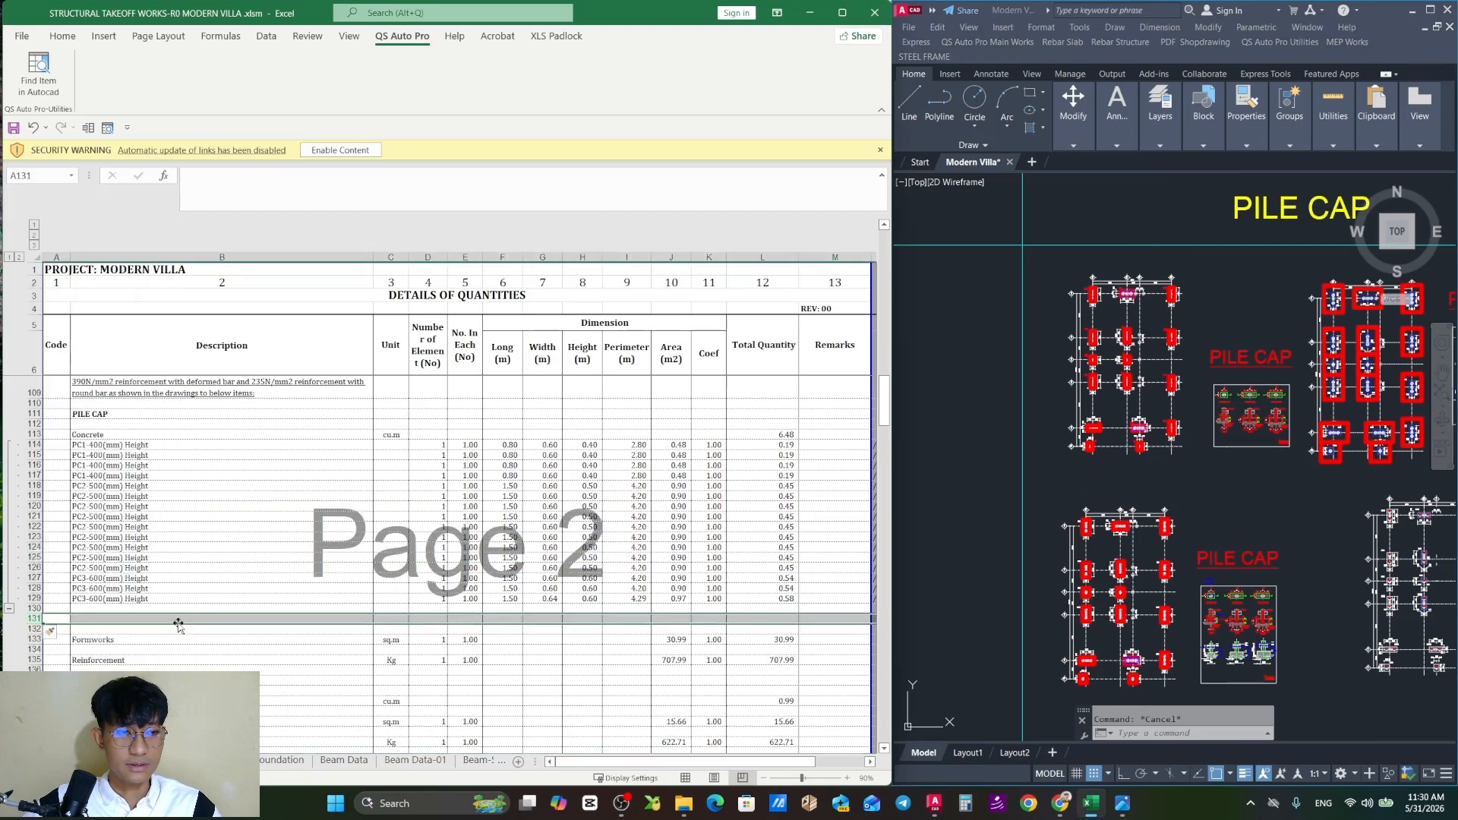
Export the PC2 pile cap on grid B' from AutoCAD into row 131 with Export Wall/Column/Footing, using a height of 400
{"action": "left_click", "coordinate": [182, 620]}
{"action": "left_click", "coordinate": [1148, 303]}
{"action": "left_click", "coordinate": [993, 43]}
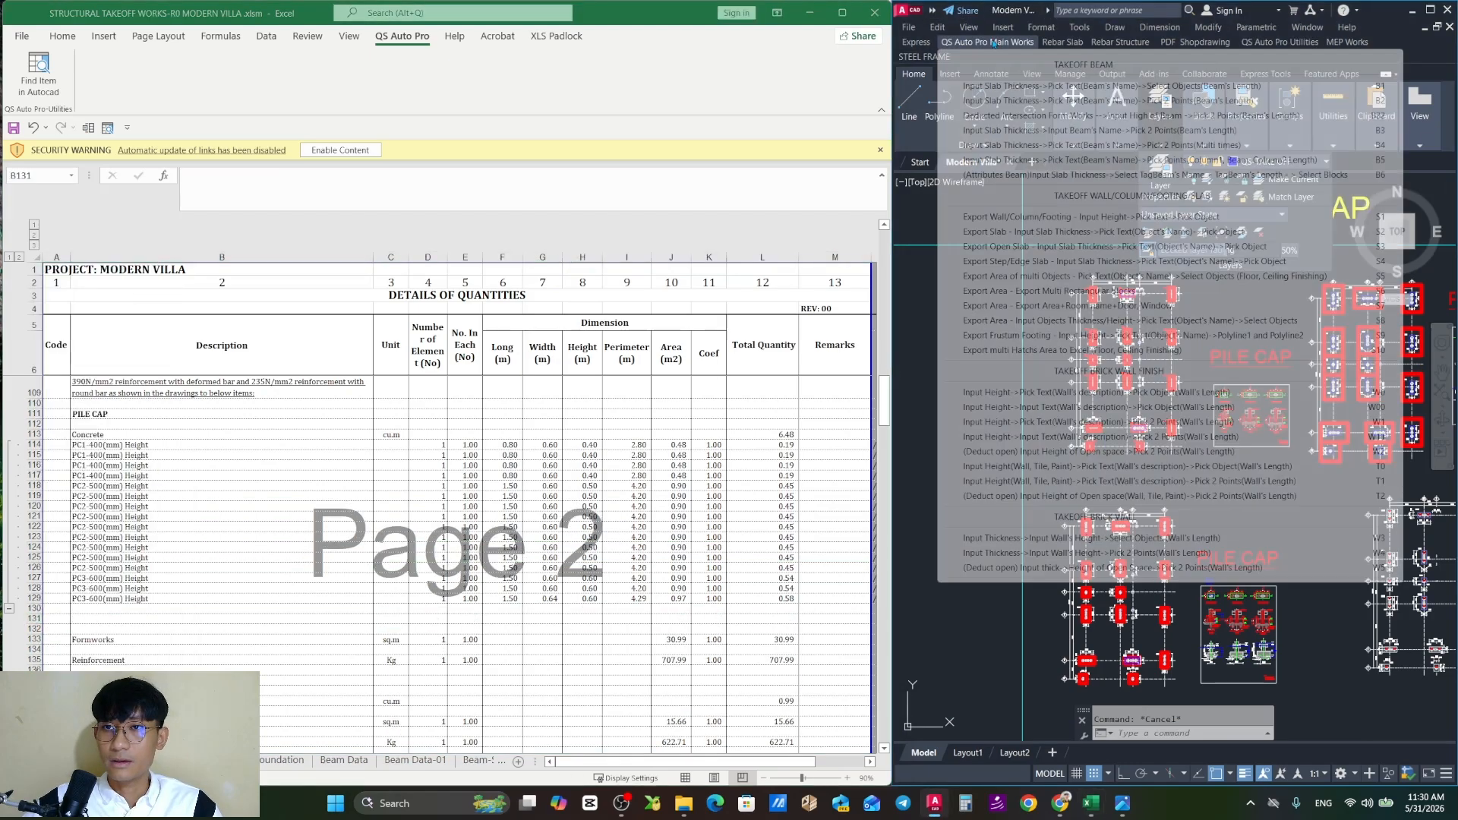
{"action": "left_click", "coordinate": [1020, 223]}
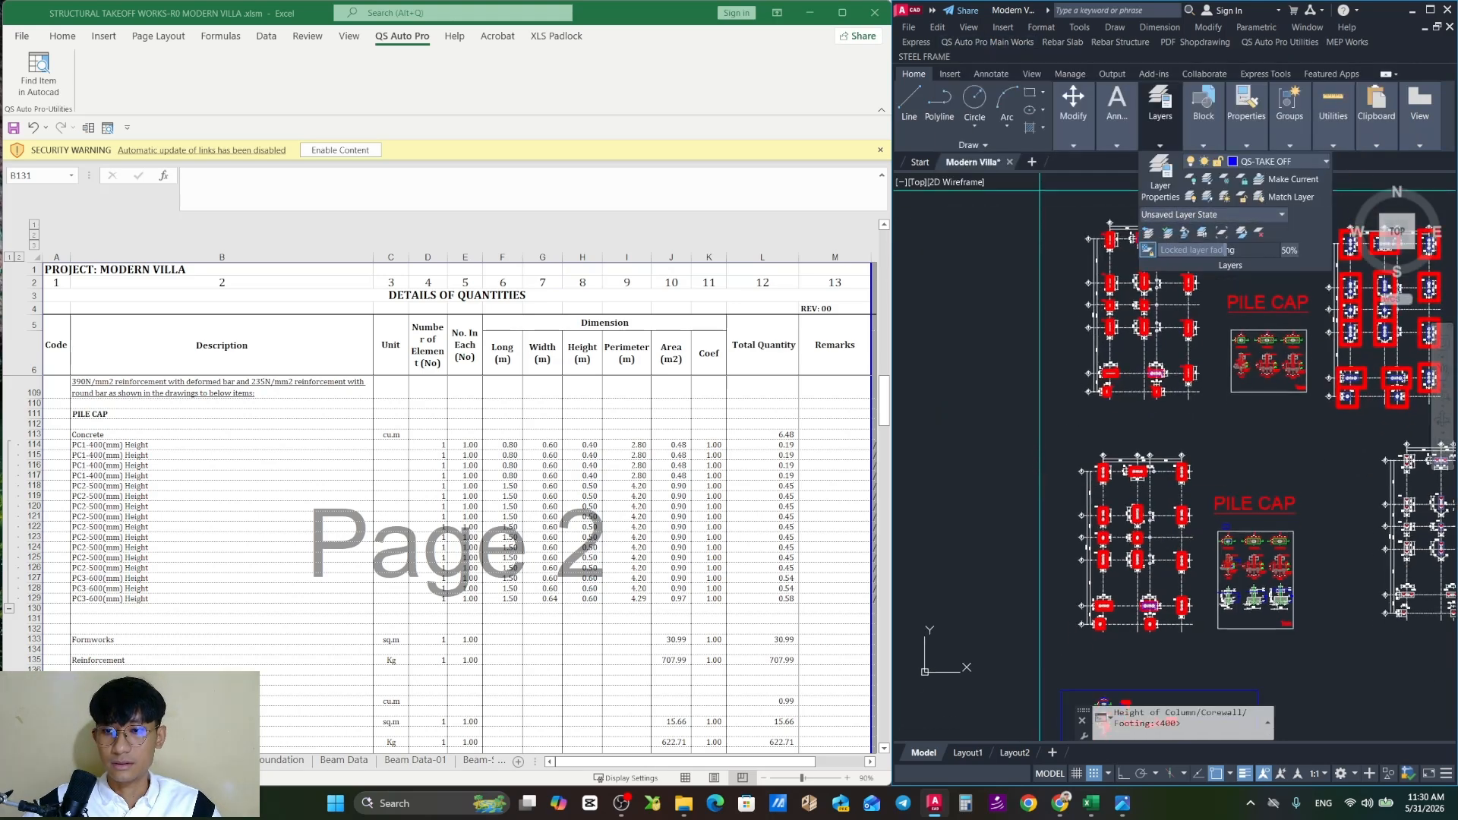
{"action": "scroll", "coordinate": [1042, 451], "scroll_direction": "up", "scroll_amount": 2}
{"action": "middle_click_drag", "start_coordinate": [1042, 451], "coordinate": [1023, 461]}
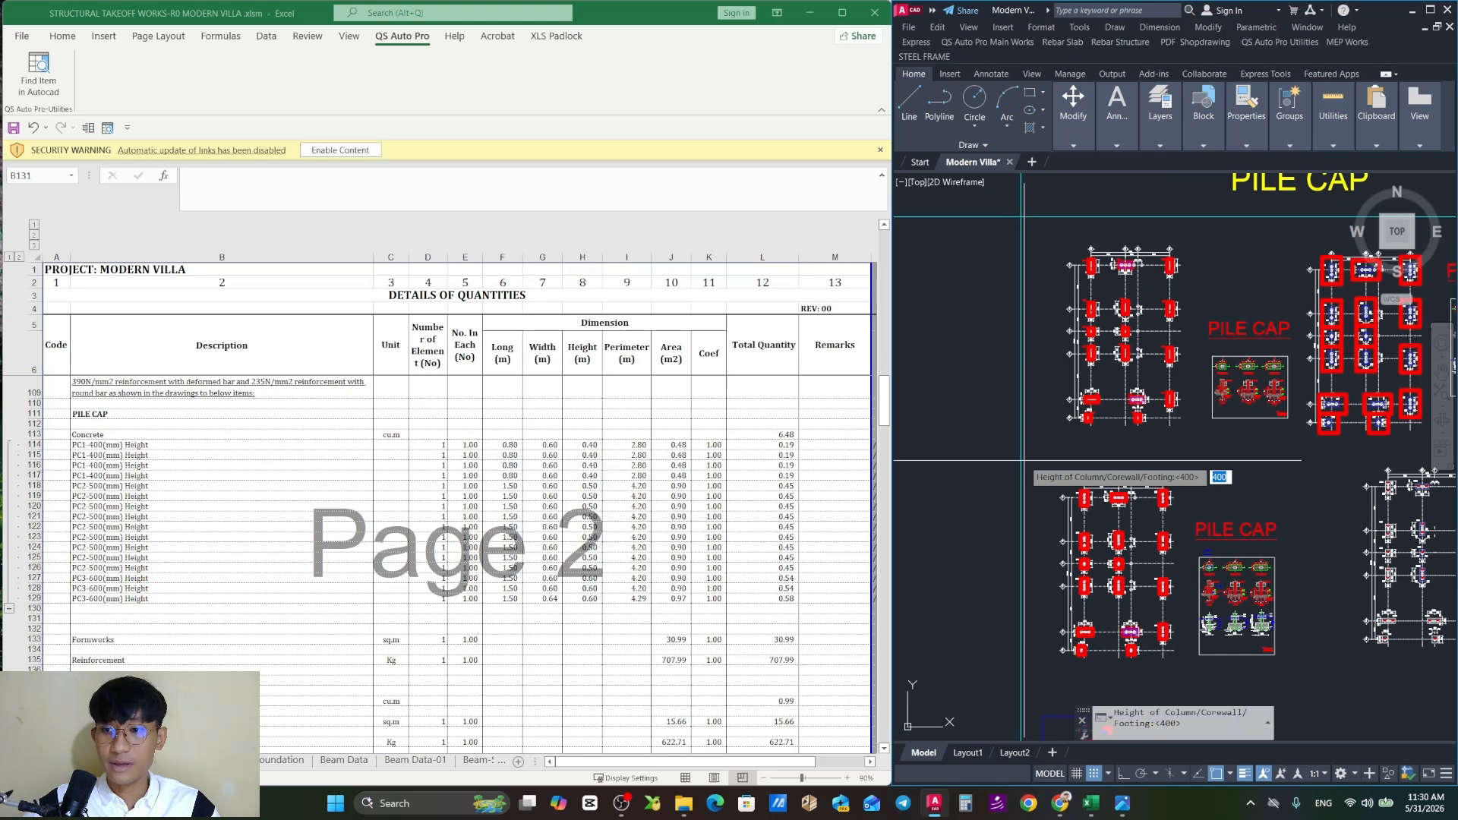
{"action": "key", "text": "Return"}
{"action": "scroll", "coordinate": [1109, 241], "scroll_direction": "up", "scroll_amount": 5}
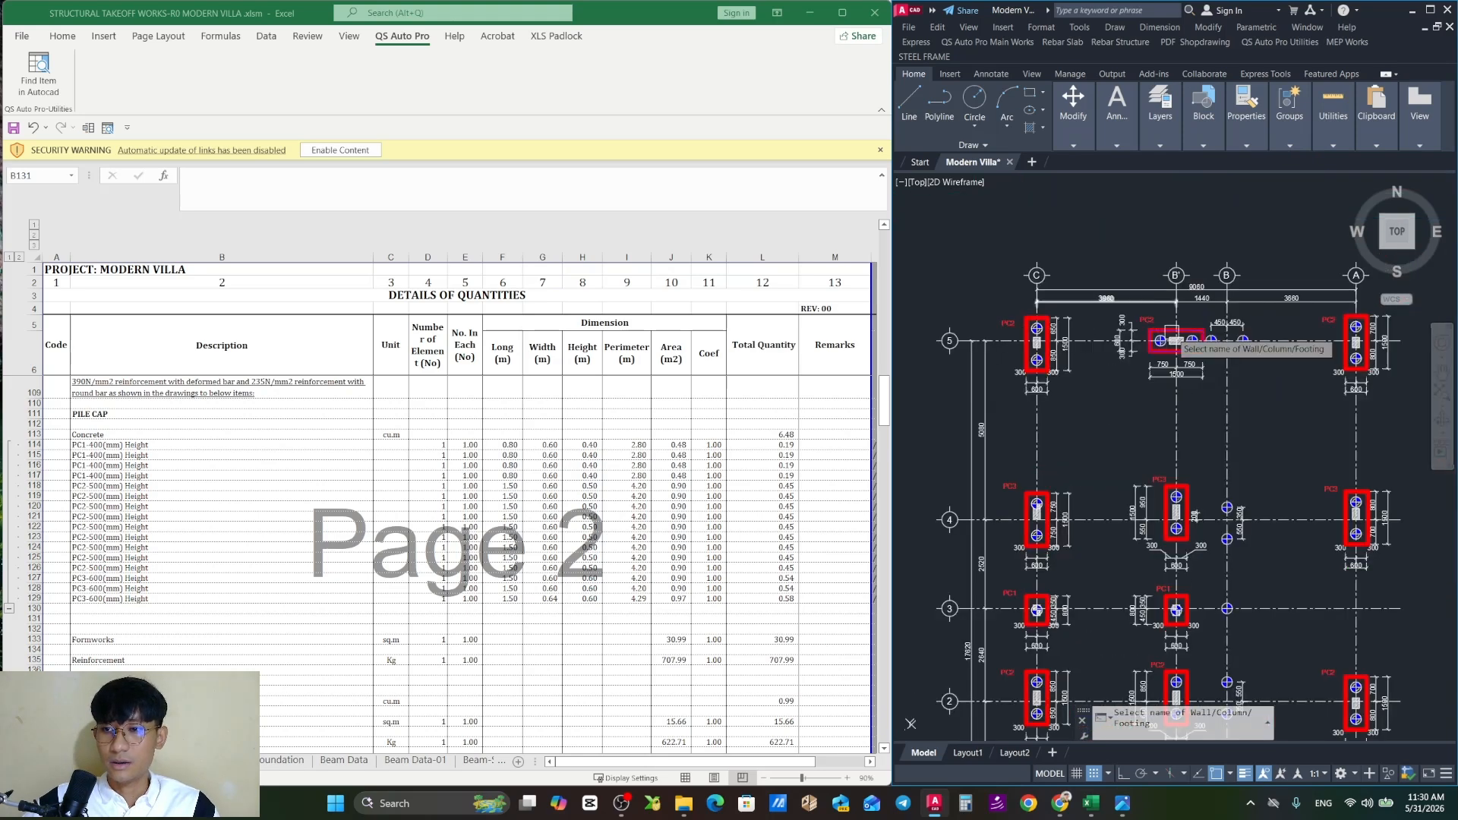
{"action": "scroll", "coordinate": [1172, 332], "scroll_direction": "up", "scroll_amount": 6}
{"action": "left_click", "coordinate": [1118, 286]}
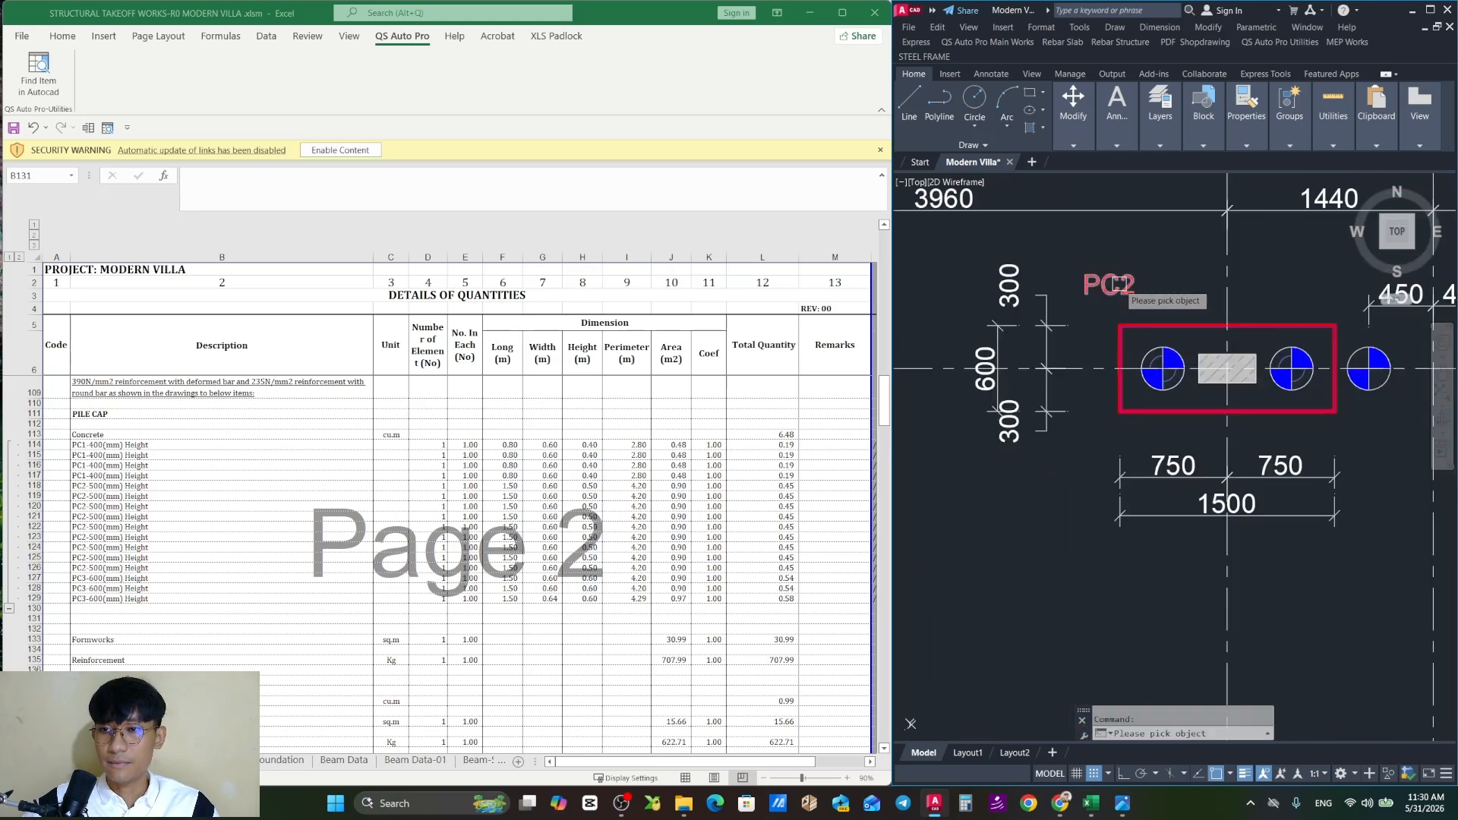
{"action": "left_click", "coordinate": [1174, 326]}
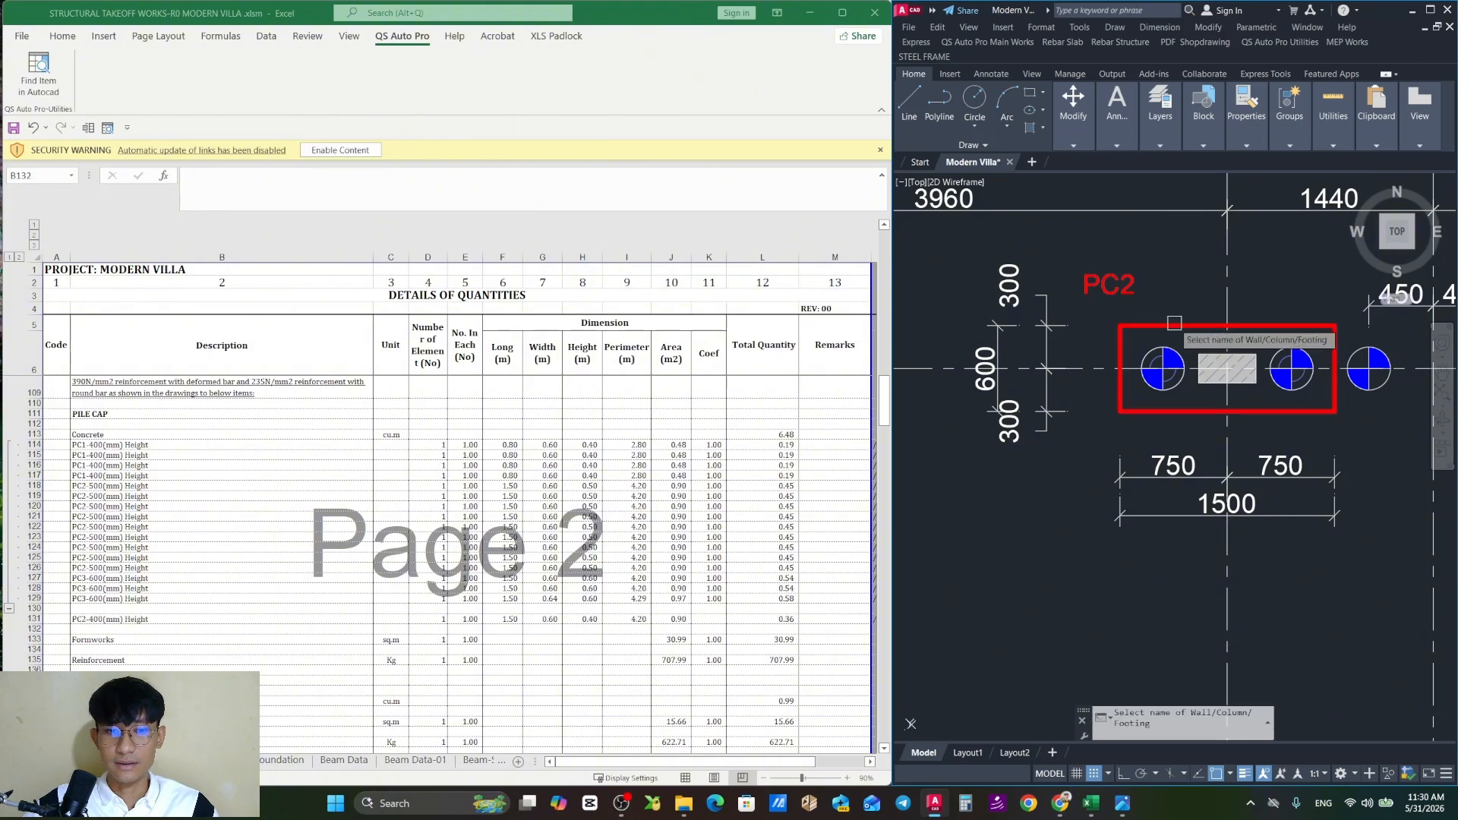
Examine the exported PC2 row 131, including its width and the total quantity formula in L131
{"action": "left_click", "coordinate": [35, 619]}
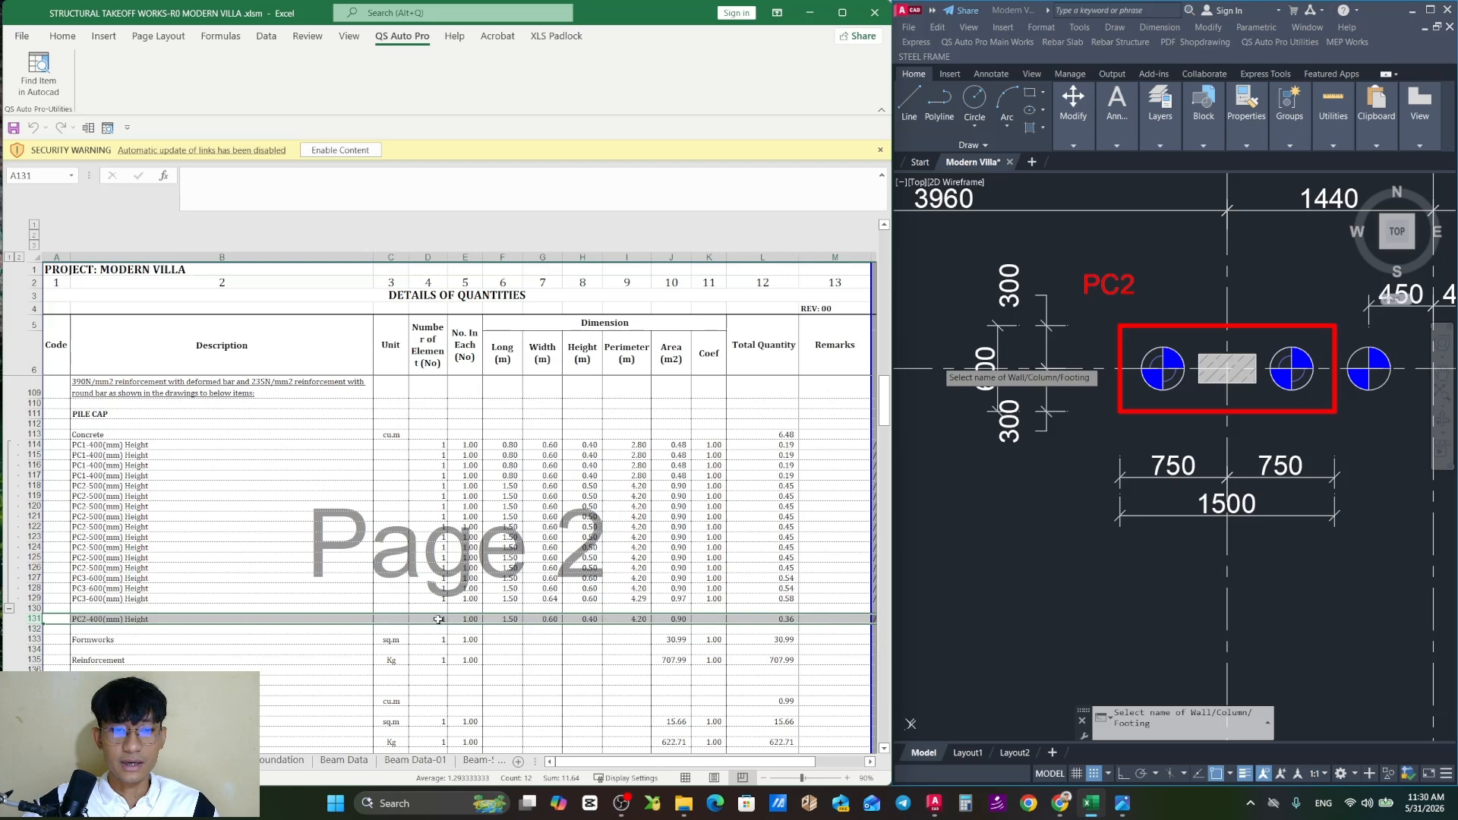
{"action": "left_click", "coordinate": [438, 620]}
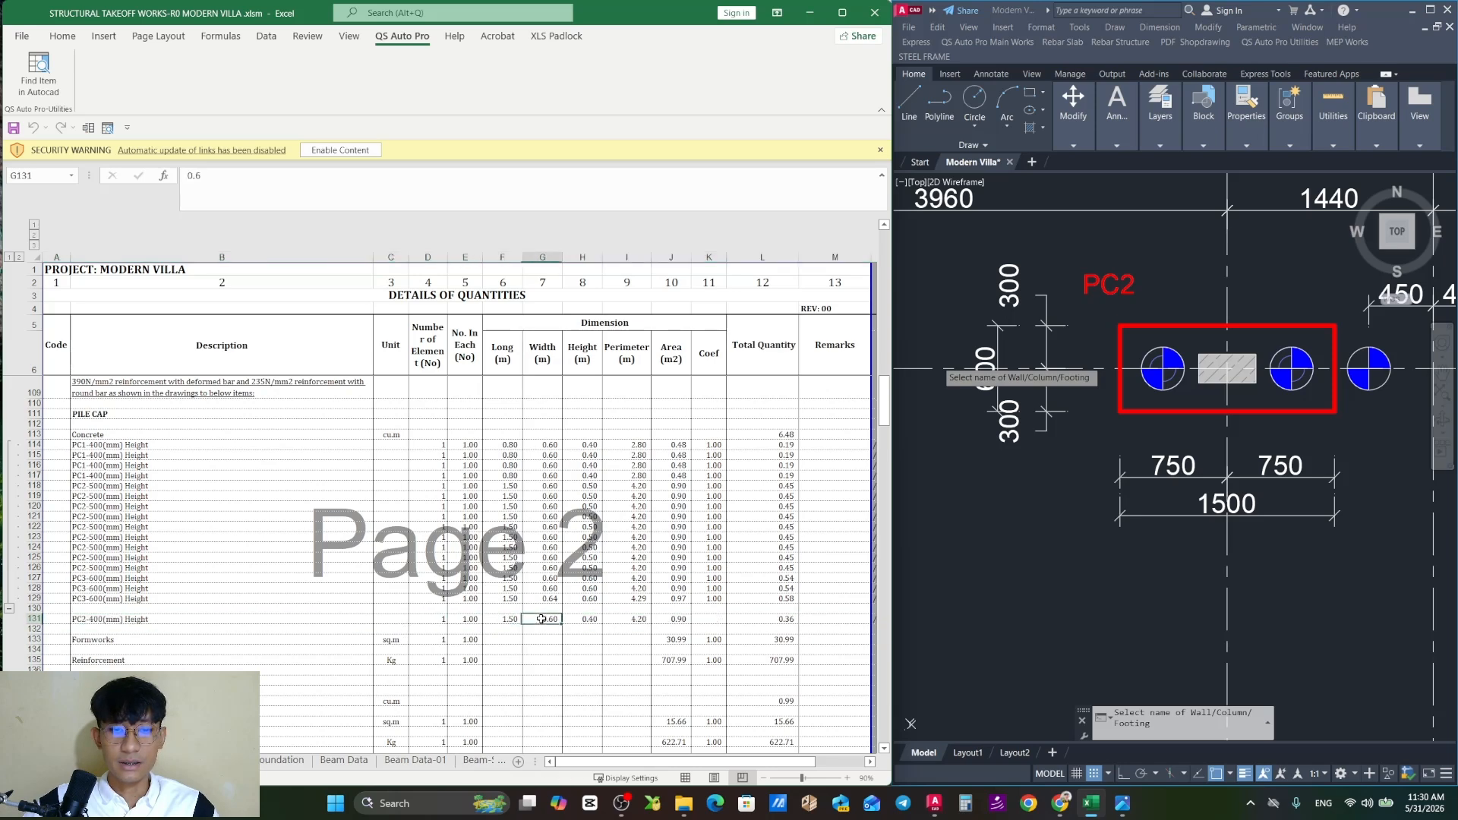
{"action": "left_click", "coordinate": [752, 621]}
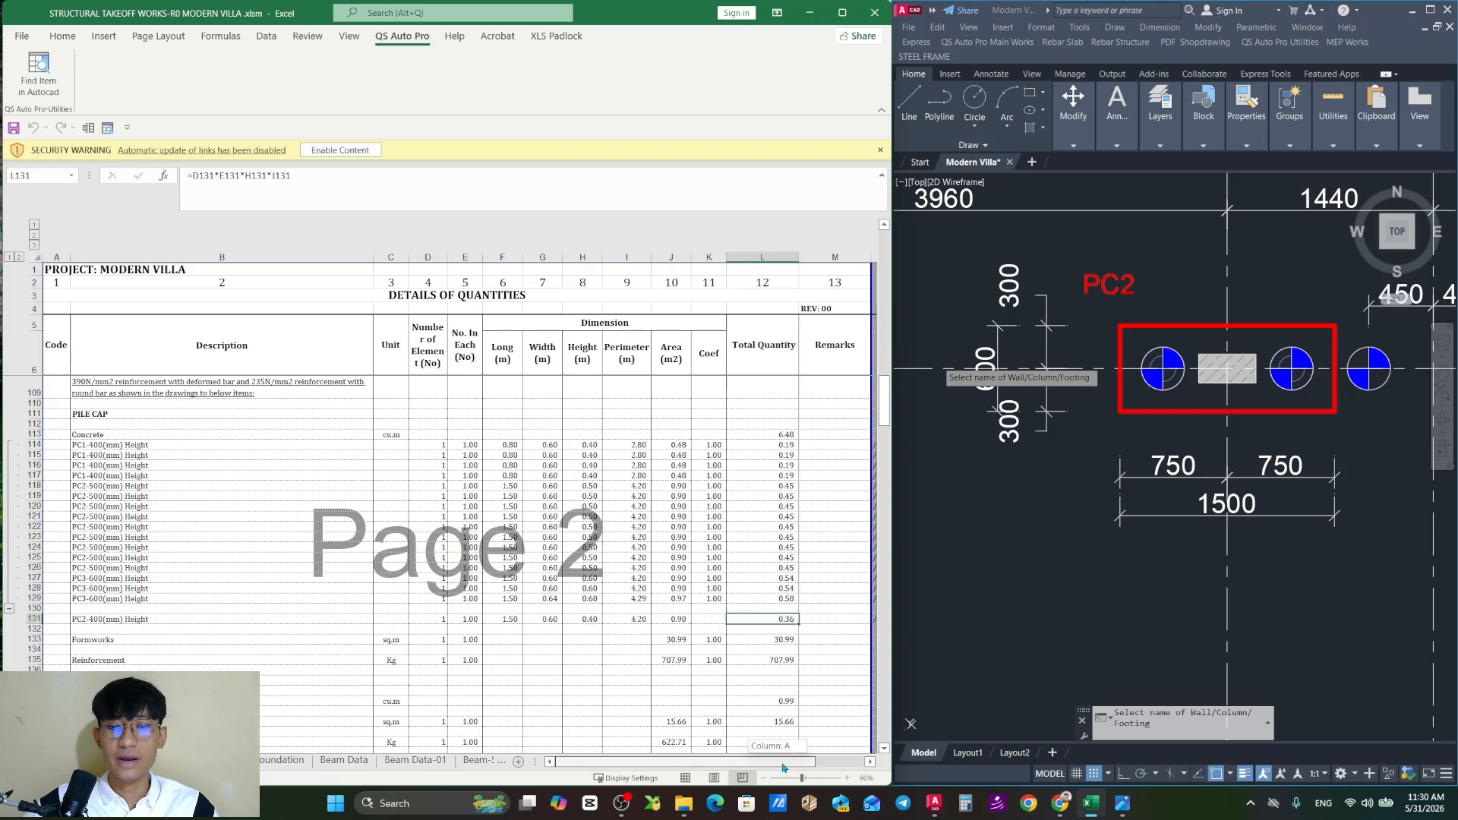
Inspect the ID CAD and drawing name of row 131 and the edge formwork formula in U131
{"action": "mouse_move", "coordinate": [779, 762]}
{"action": "left_mouse_down"}
{"action": "mouse_move", "coordinate": [808, 760]}
{"action": "mouse_move", "coordinate": [791, 753]}
{"action": "left_mouse_up"}
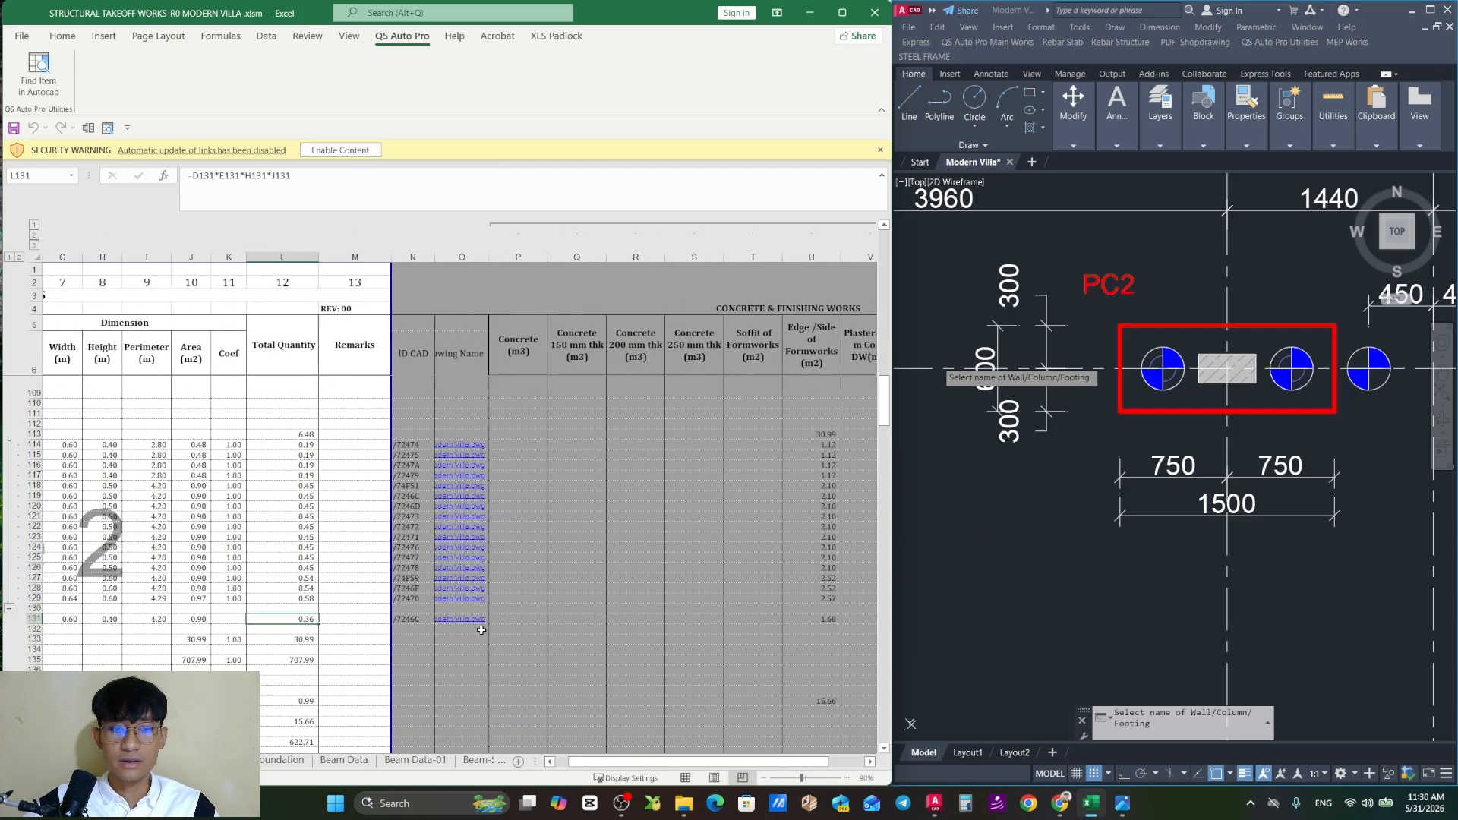
{"action": "left_click_drag", "start_coordinate": [418, 620], "coordinate": [473, 621]}
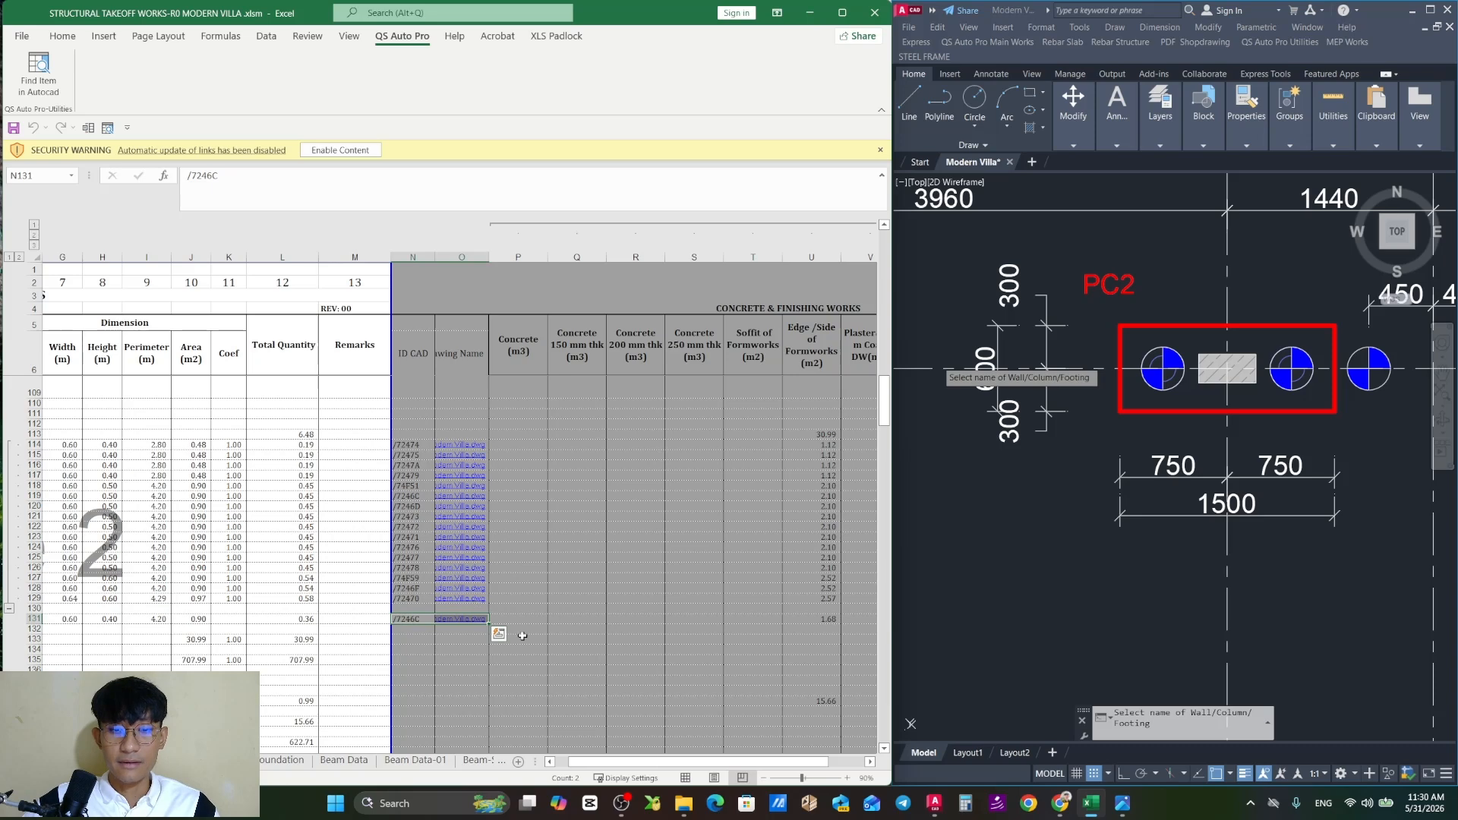
{"action": "left_click", "coordinate": [425, 619]}
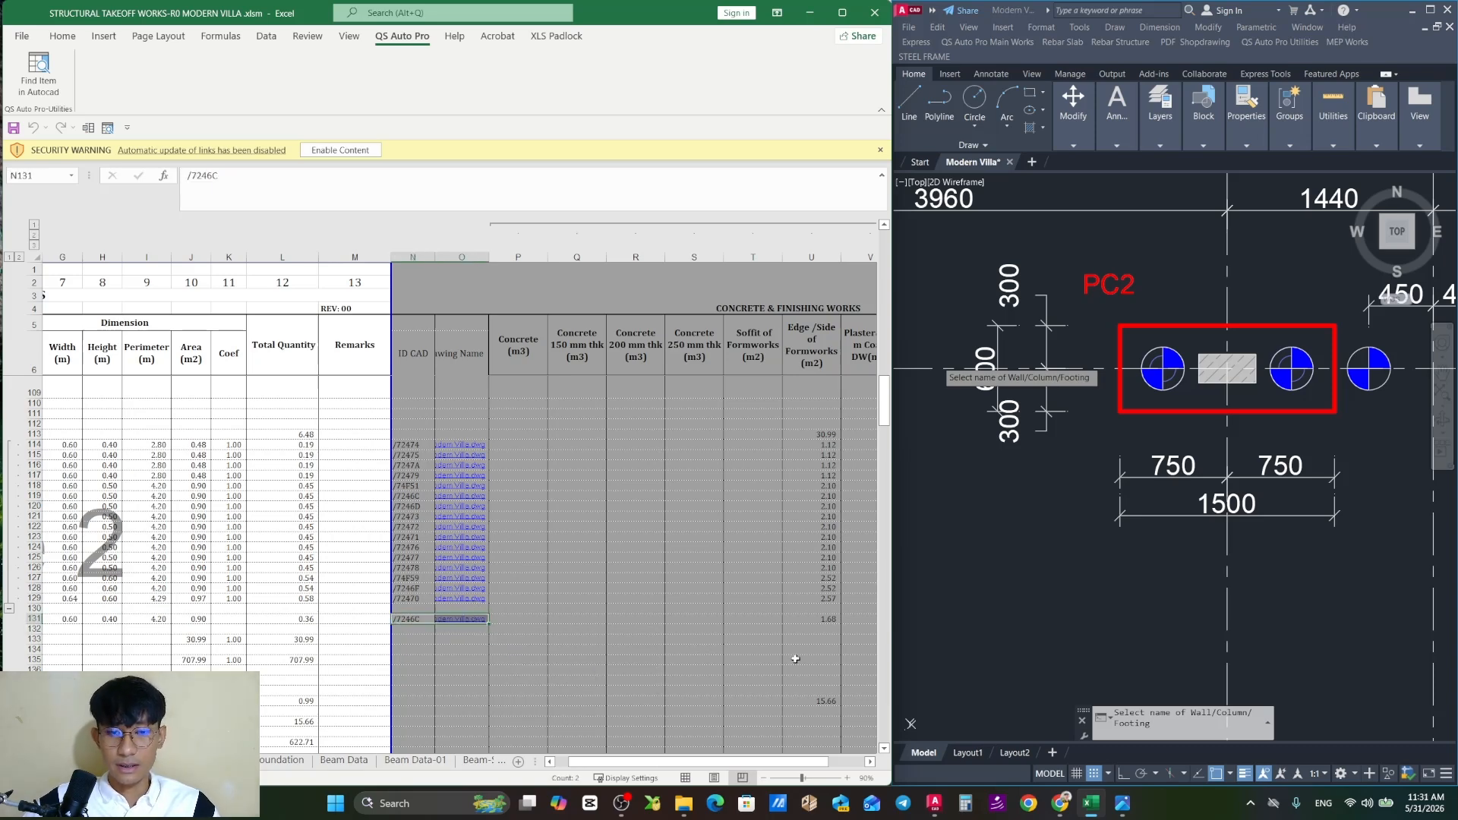
{"action": "double_click", "coordinate": [828, 619]}
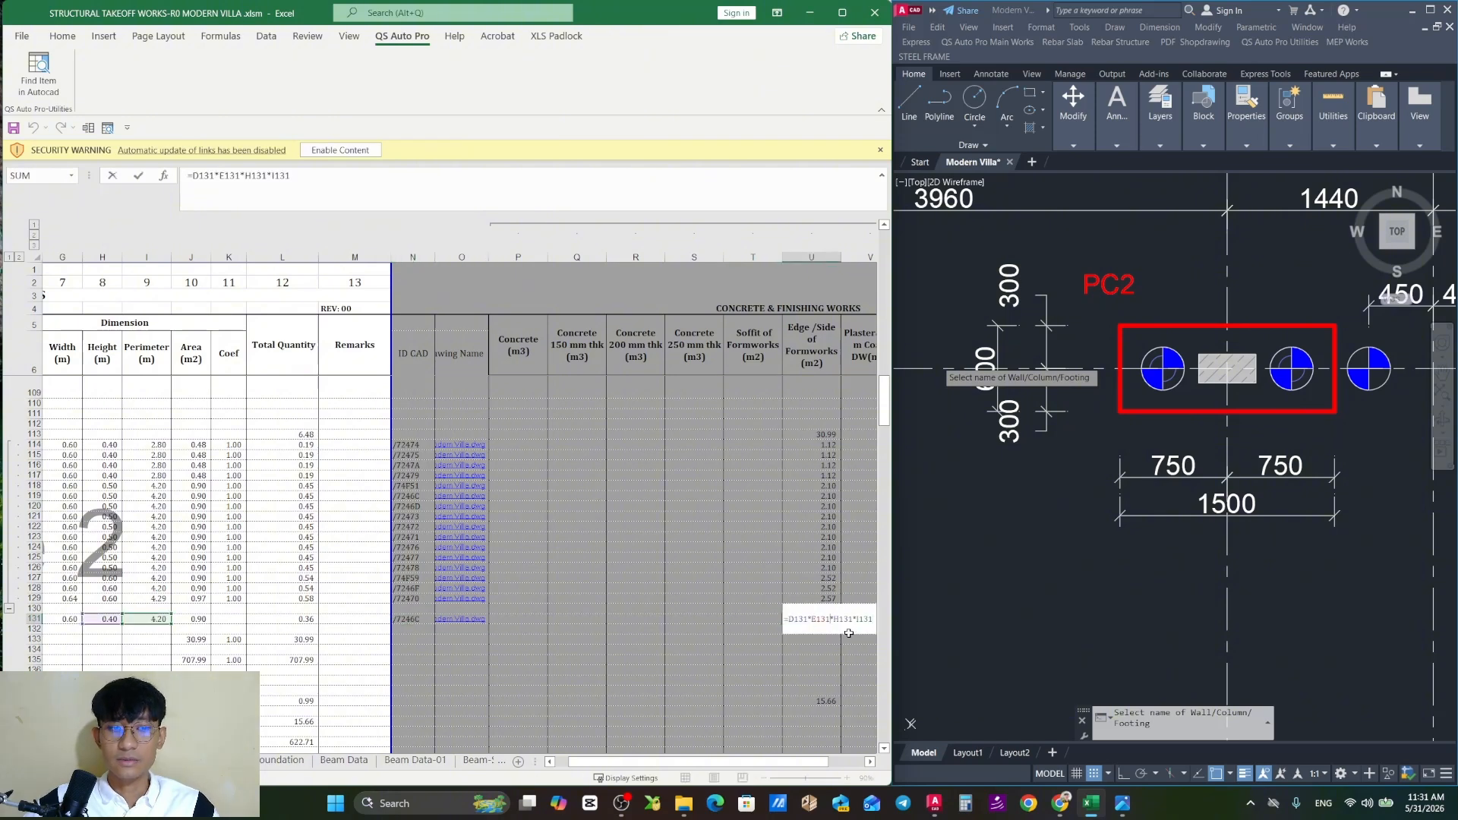
{"action": "key", "text": "Escape"}
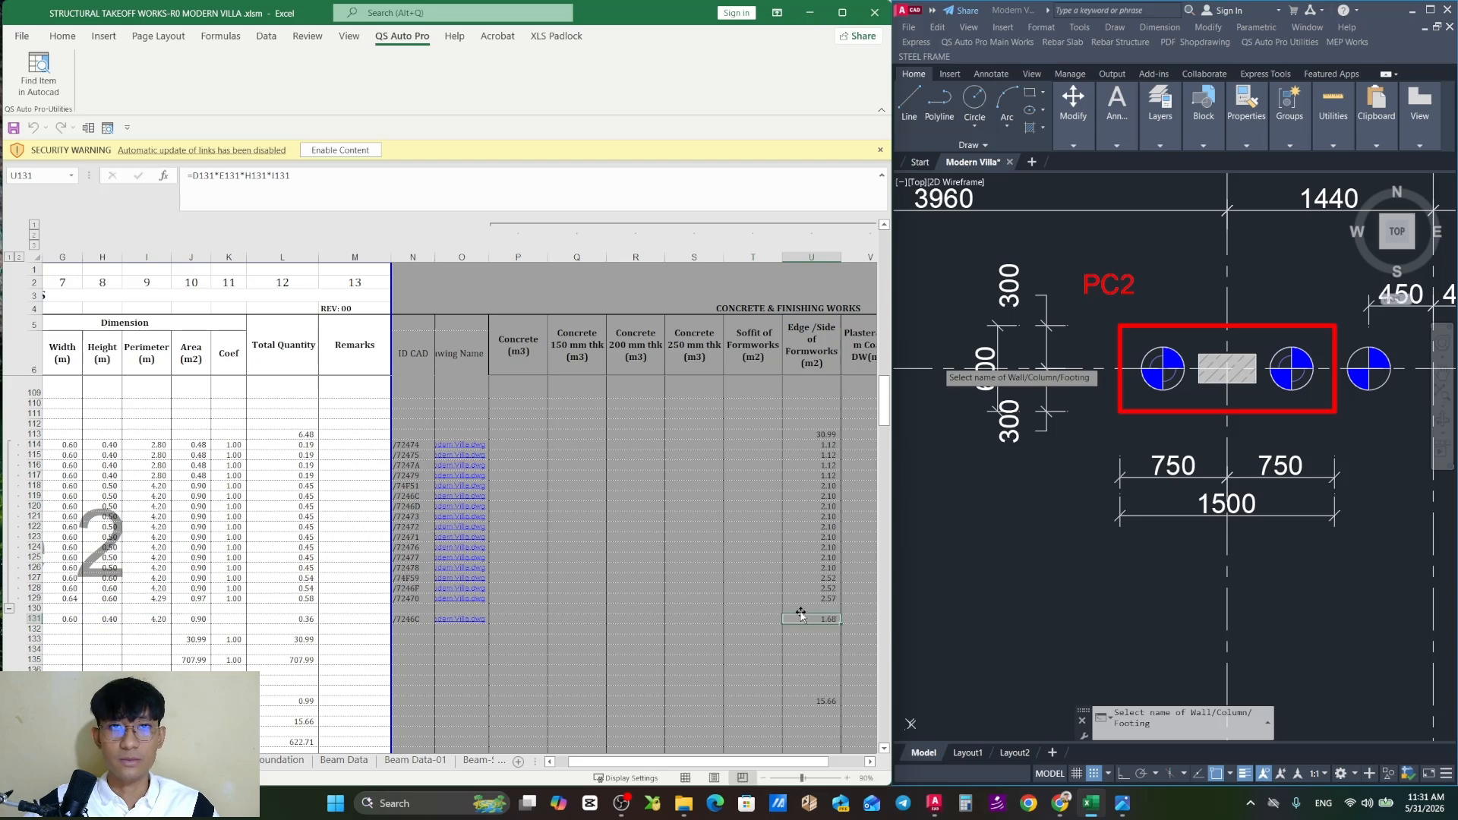
Delete the PC2-400(mm) Height row 131 from the pile cap takeoff
{"action": "left_click_drag", "start_coordinate": [794, 762], "coordinate": [706, 759]}
{"action": "left_click", "coordinate": [732, 663]}
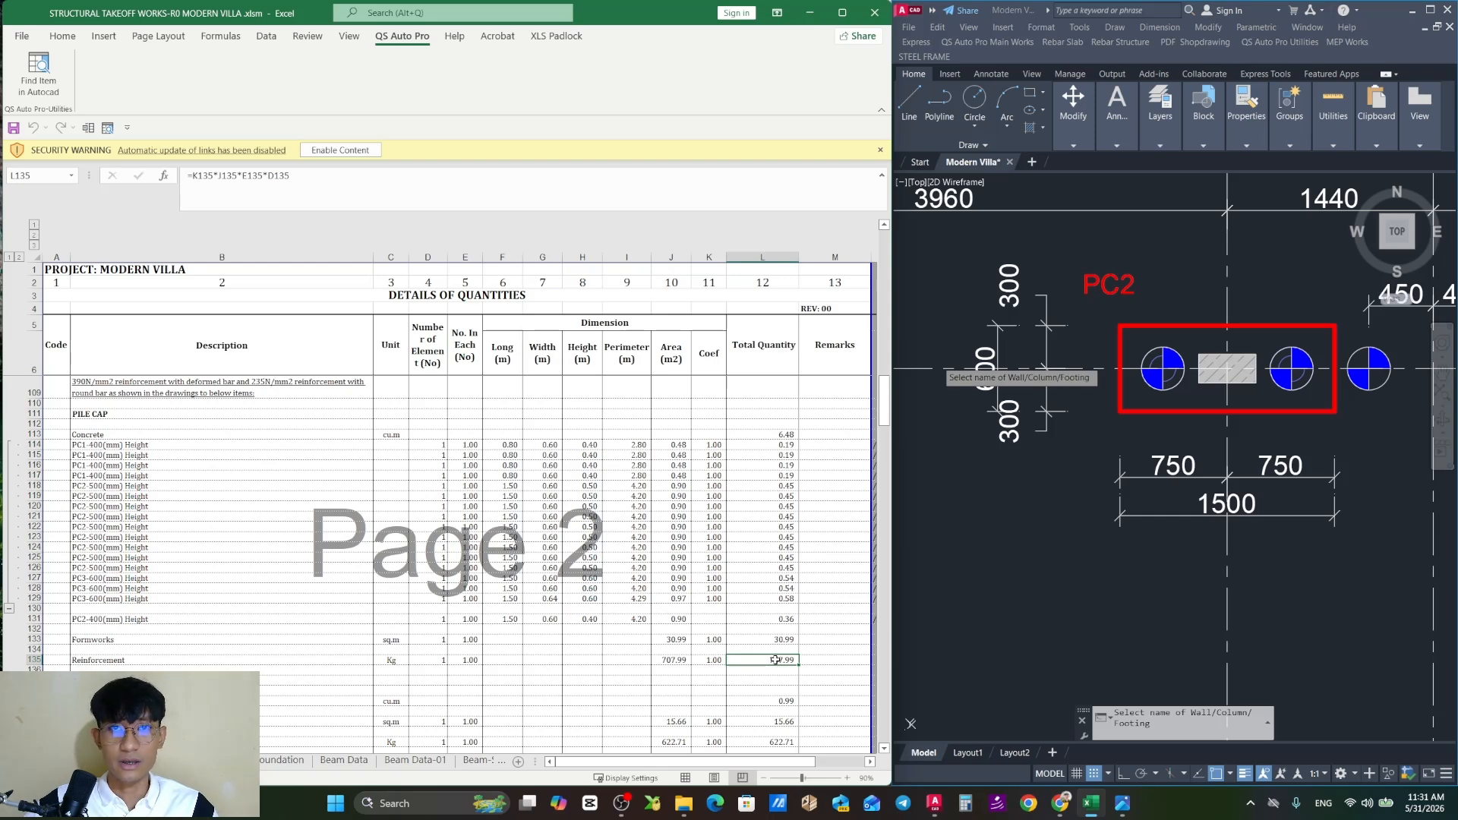
{"action": "left_click_drag", "start_coordinate": [764, 526], "coordinate": [763, 516]}
{"action": "scroll", "coordinate": [734, 542], "scroll_direction": "down", "scroll_amount": 2}
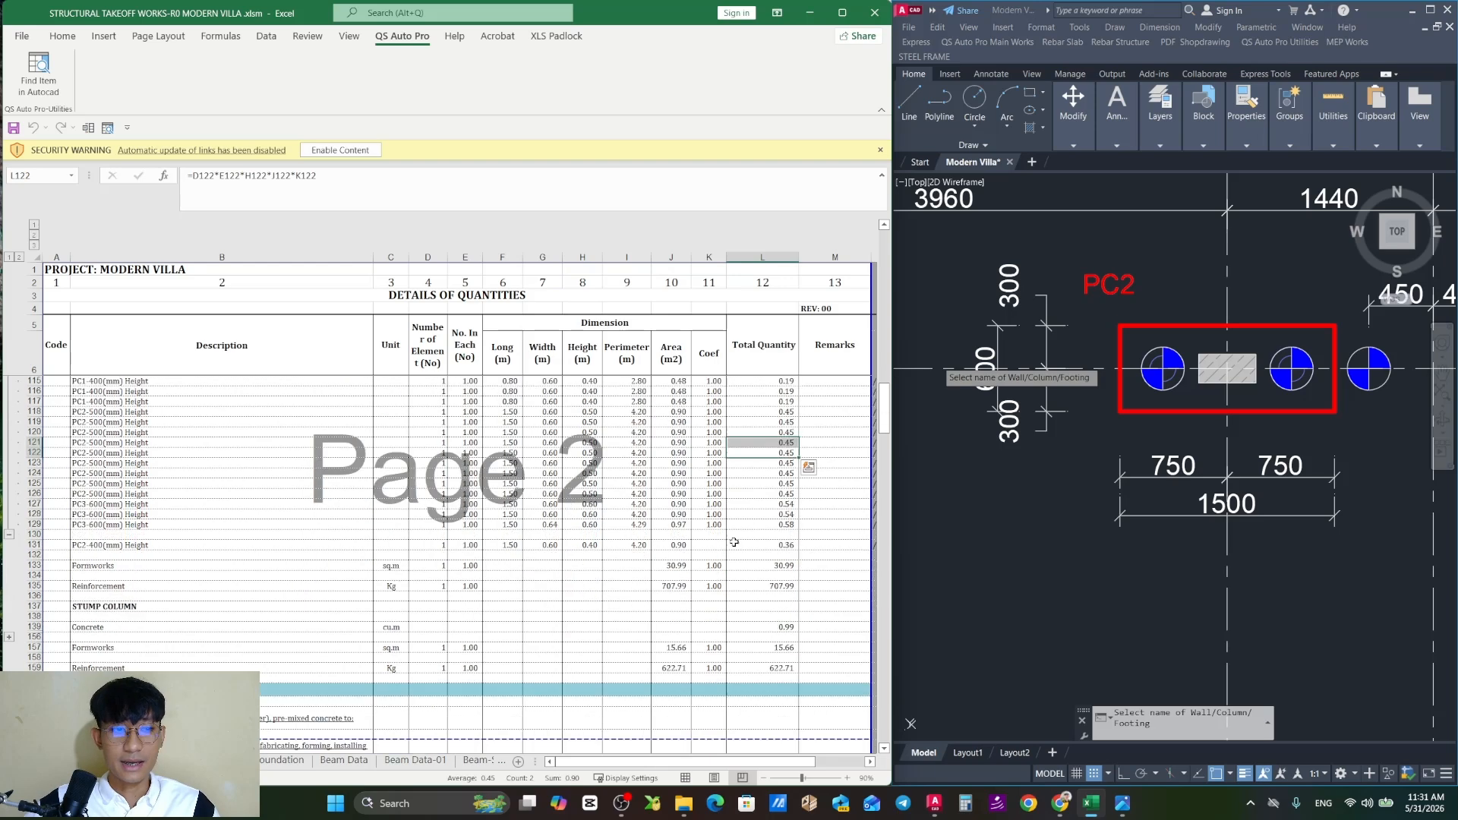
{"action": "left_click", "coordinate": [525, 545]}
{"action": "left_click", "coordinate": [35, 546]}
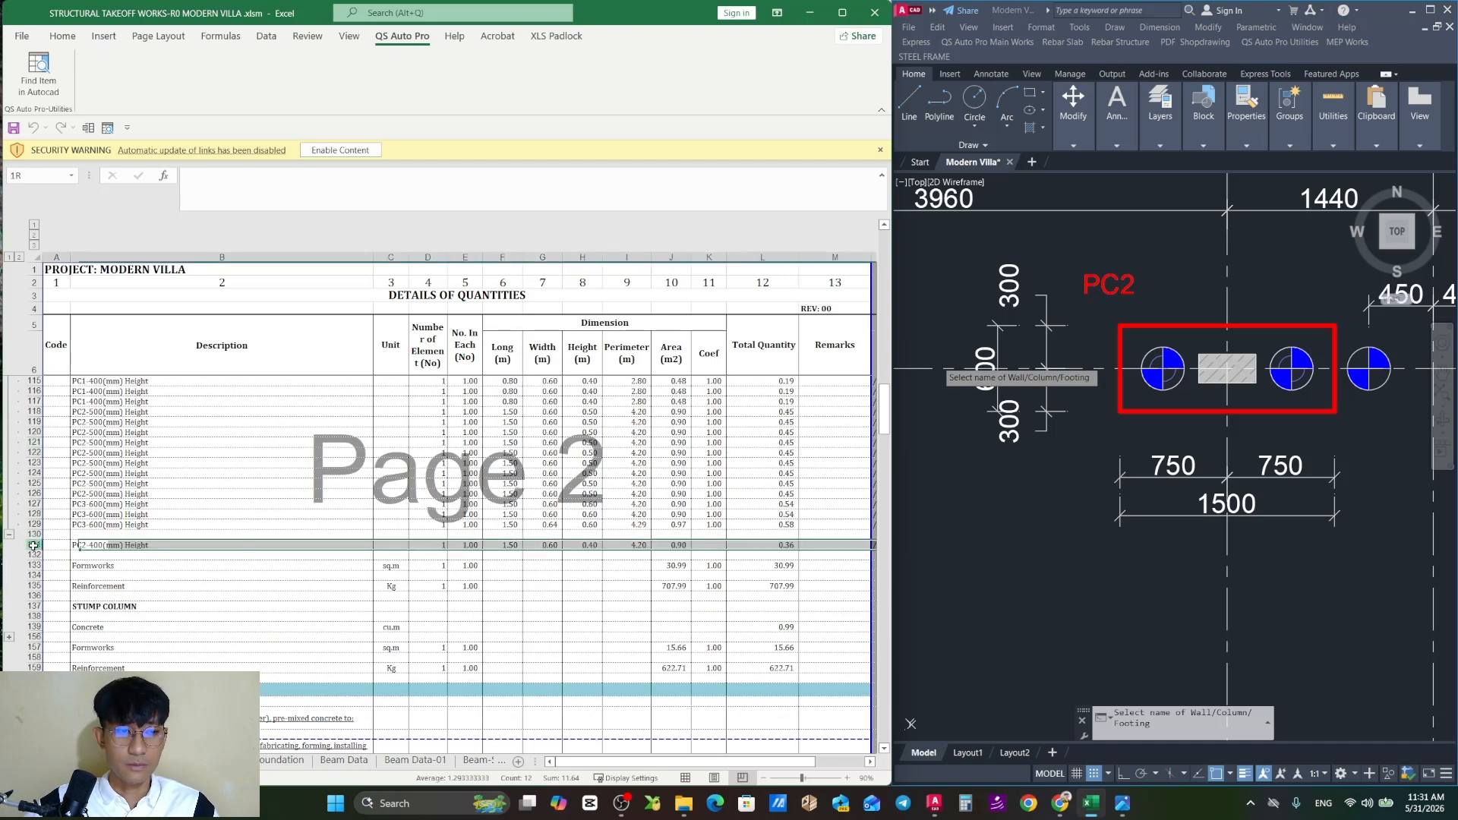
{"action": "right_click", "coordinate": [35, 546]}
{"action": "left_click", "coordinate": [105, 326]}
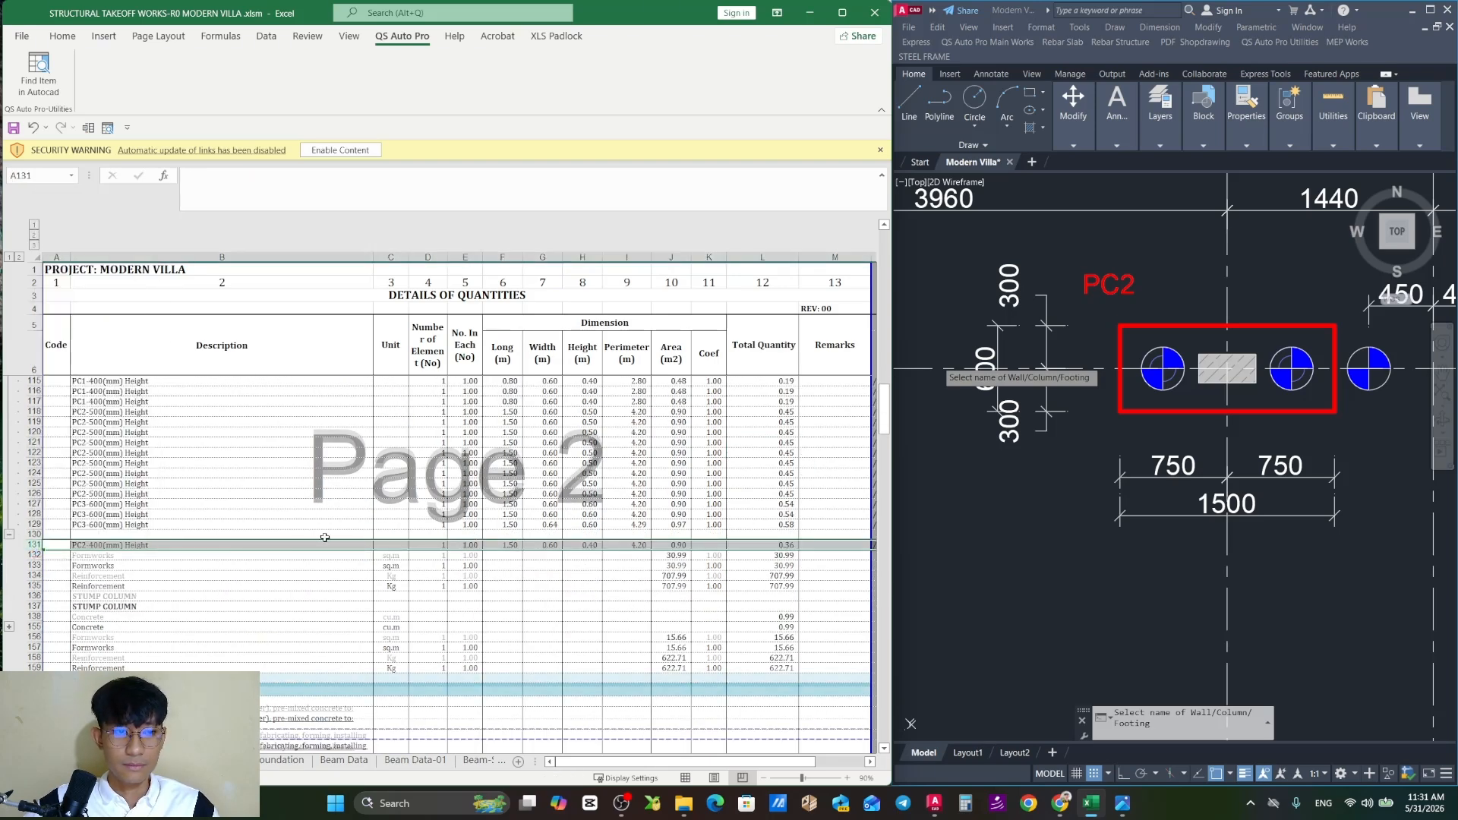
Select cell B341, directly below the yellow row at the end of the takeoff, as the next export destination
{"action": "left_click", "coordinate": [291, 565]}
{"action": "scroll", "coordinate": [291, 563], "scroll_direction": "down", "scroll_amount": 20}
{"action": "scroll", "coordinate": [290, 561], "scroll_direction": "up", "scroll_amount": 18}
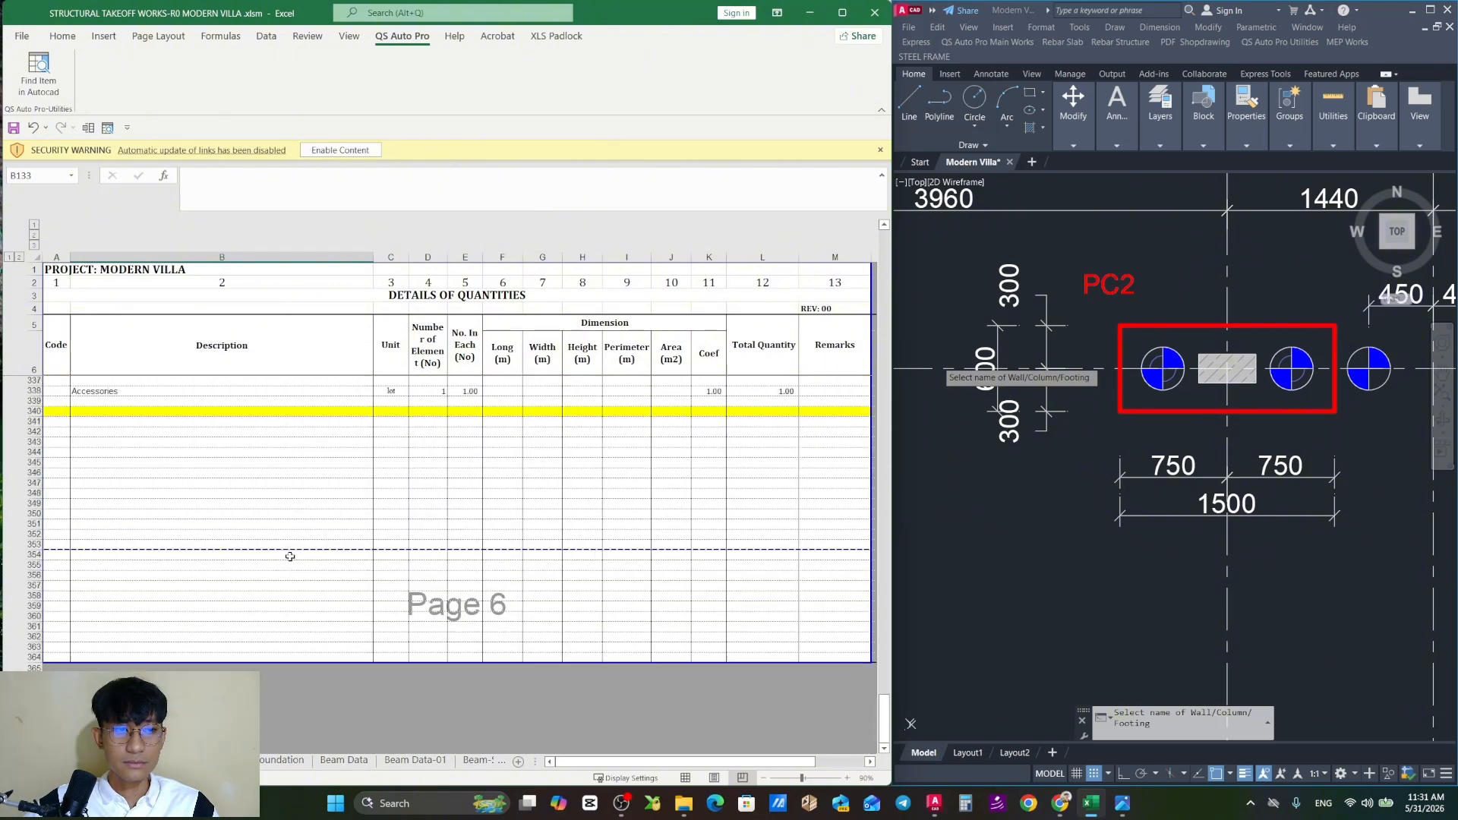
{"action": "left_click", "coordinate": [193, 557]}
{"action": "left_click", "coordinate": [167, 545]}
End the pile cap export in AutoCAD and locate the PCS panel layout on the ground floor plan
{"action": "scroll", "coordinate": [1185, 368], "scroll_direction": "down", "scroll_amount": 12}
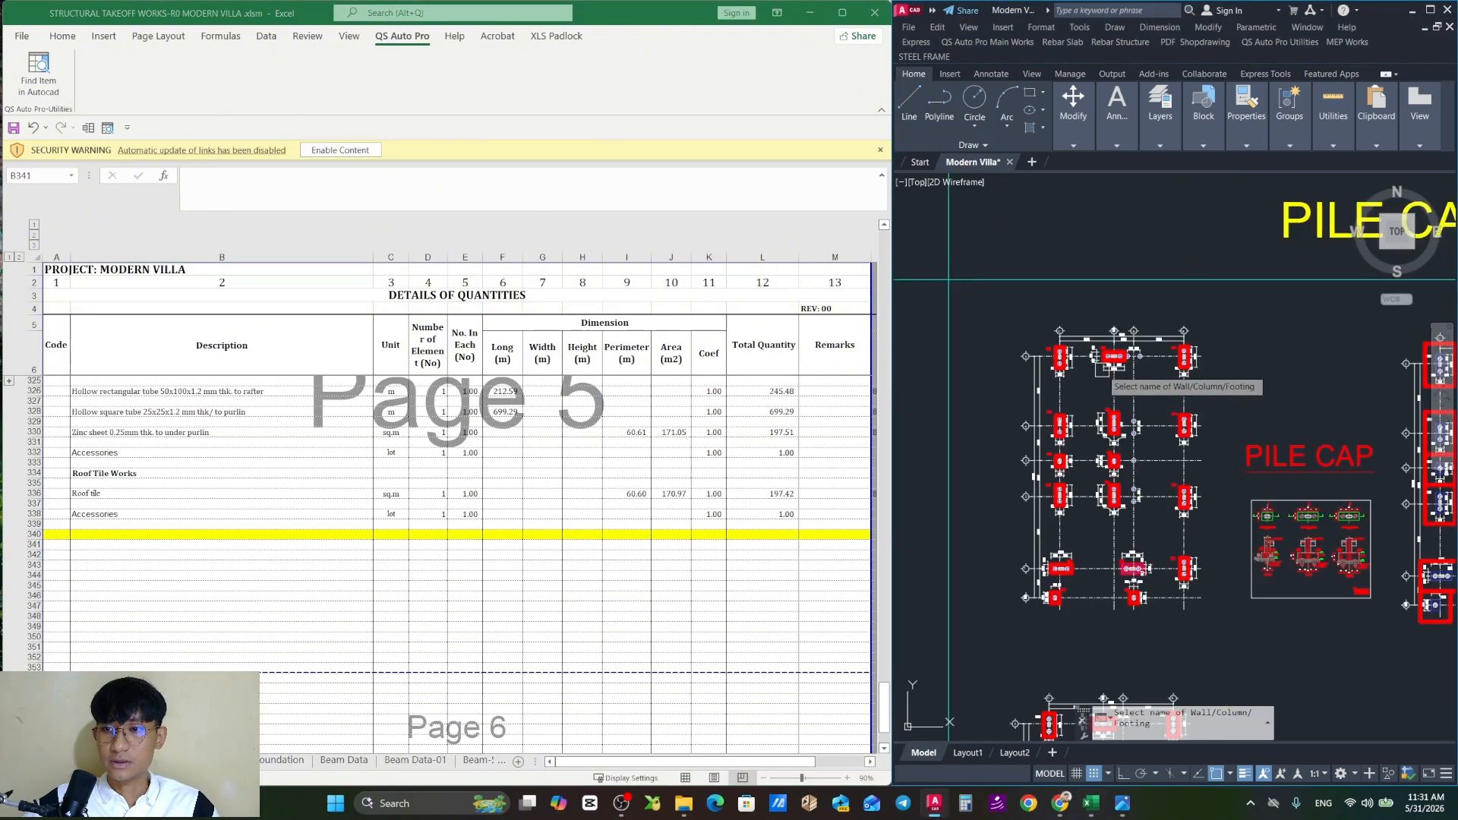
{"action": "middle_click_drag", "start_coordinate": [1162, 421], "coordinate": [1059, 313]}
{"action": "key", "text": "Escape"}
{"action": "key", "text": "Escape"}
{"action": "middle_click_drag", "start_coordinate": [1104, 581], "coordinate": [1162, 397]}
{"action": "middle_click_drag", "start_coordinate": [1121, 520], "coordinate": [1123, 284]}
{"action": "scroll", "coordinate": [1123, 283], "scroll_direction": "down", "scroll_amount": 2}
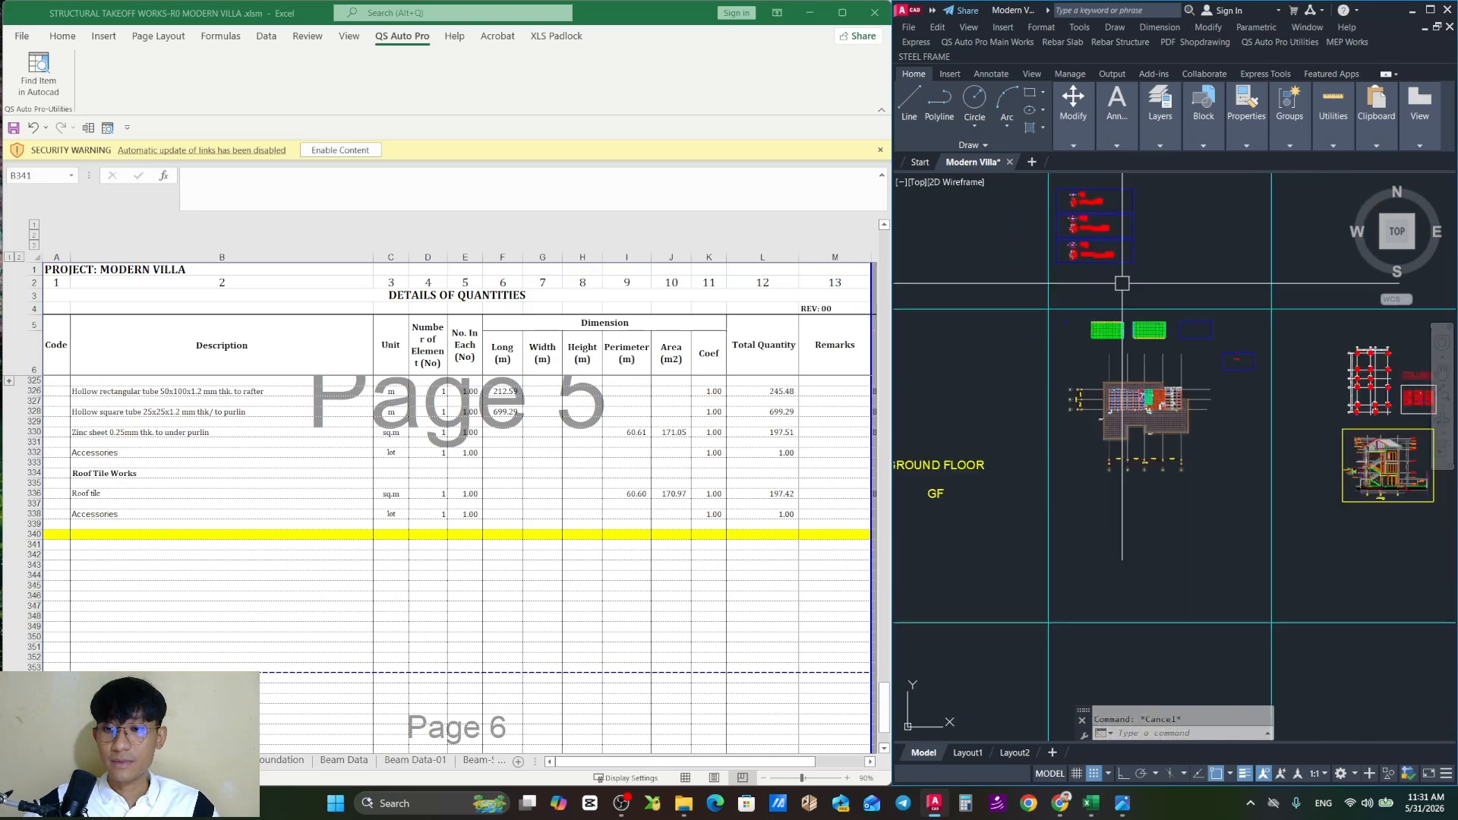
{"action": "scroll", "coordinate": [1117, 296], "scroll_direction": "up", "scroll_amount": 2}
{"action": "middle_click_drag", "start_coordinate": [1072, 383], "coordinate": [1085, 443]}
{"action": "scroll", "coordinate": [1159, 519], "scroll_direction": "up", "scroll_amount": 10}
{"action": "middle_click_drag", "start_coordinate": [994, 359], "coordinate": [1051, 333]}
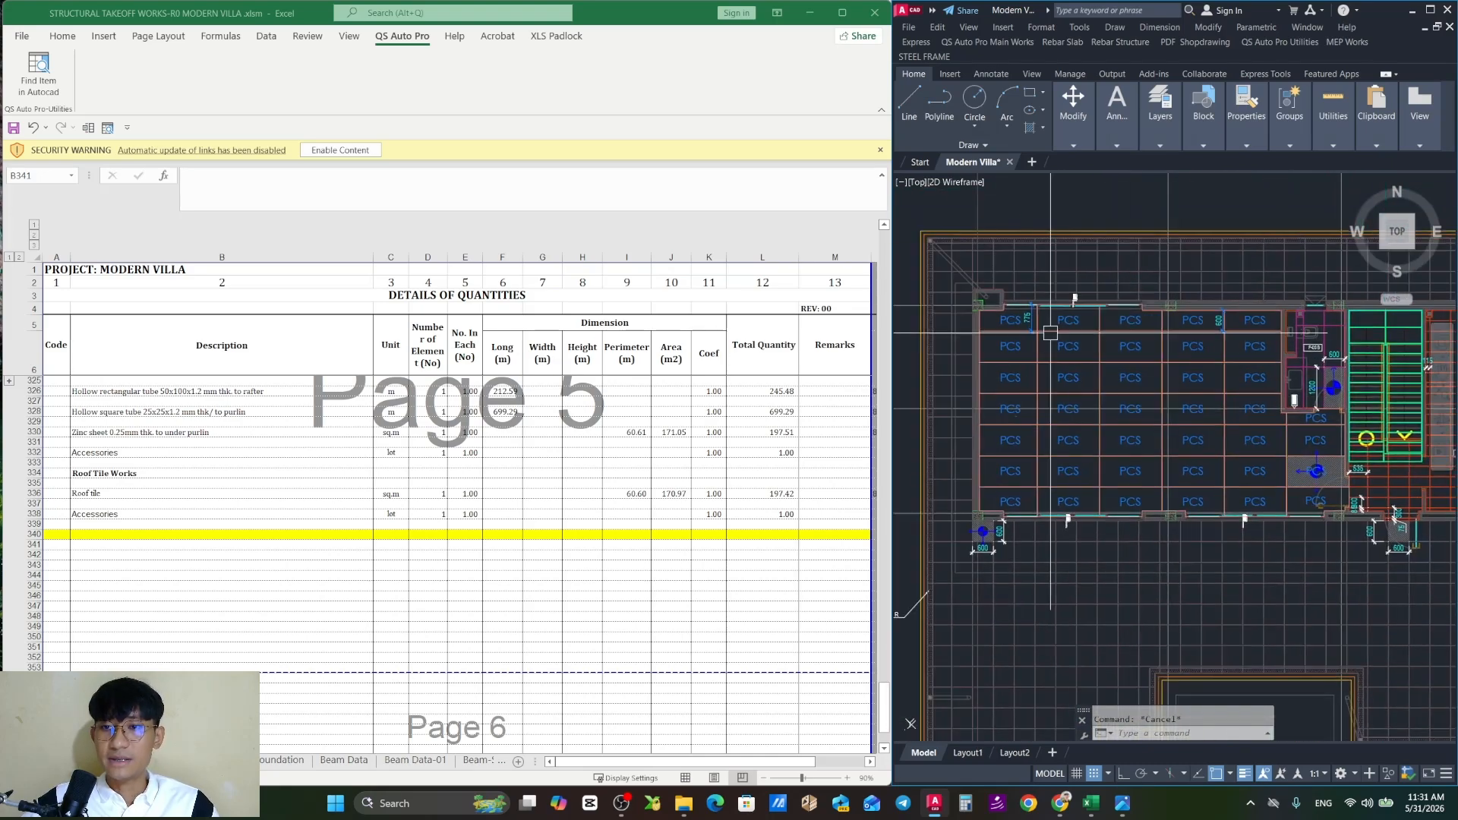
{"action": "scroll", "coordinate": [1025, 322], "scroll_direction": "up", "scroll_amount": 2}
{"action": "scroll", "coordinate": [950, 471], "scroll_direction": "down", "scroll_amount": 2}
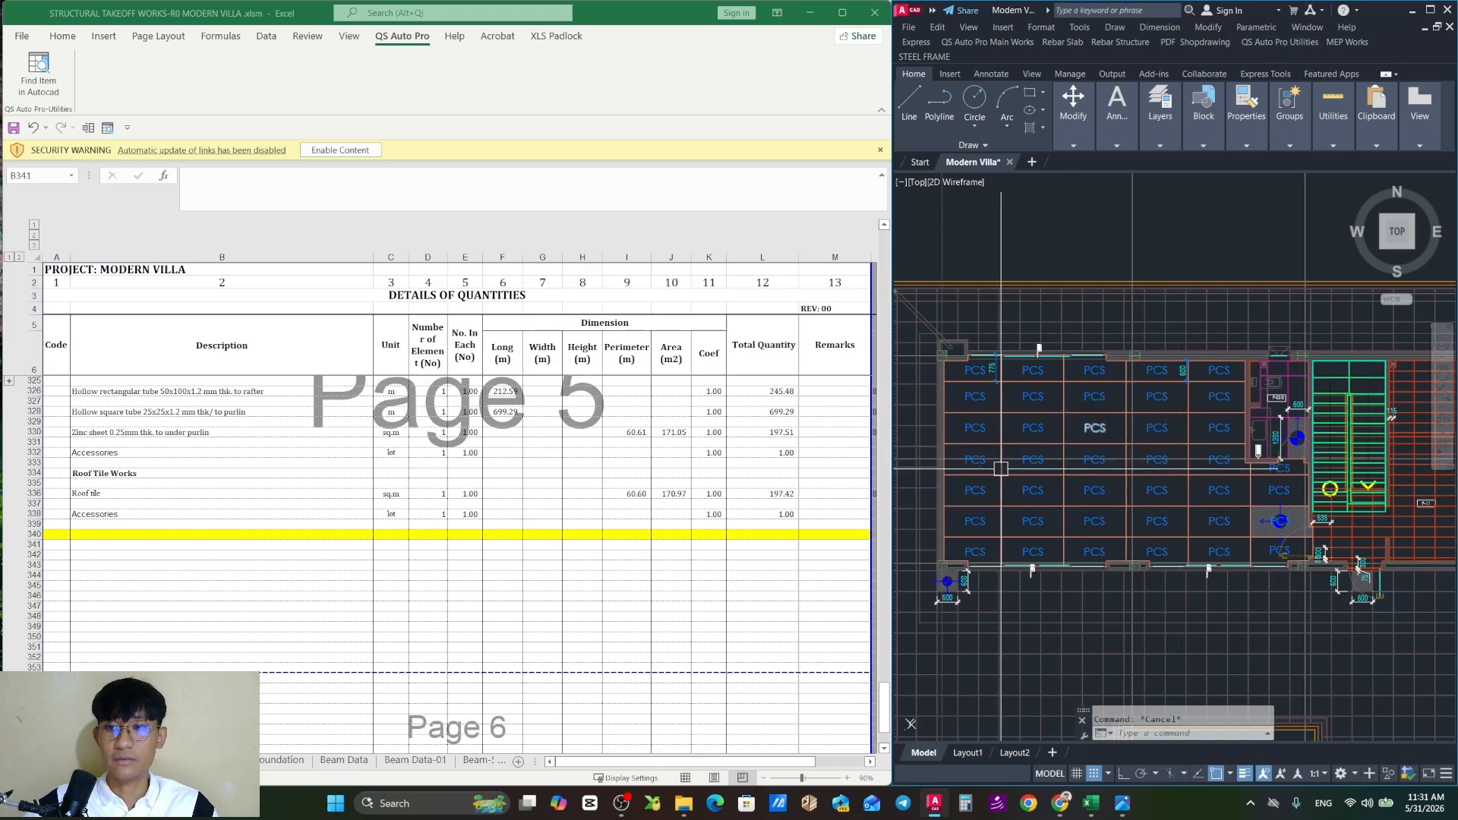
Isolate the layer of the PCS texts in the ground floor panel layout
{"action": "scroll", "coordinate": [1040, 380], "scroll_direction": "up", "scroll_amount": 4}
{"action": "scroll", "coordinate": [1115, 295], "scroll_direction": "down", "scroll_amount": 2}
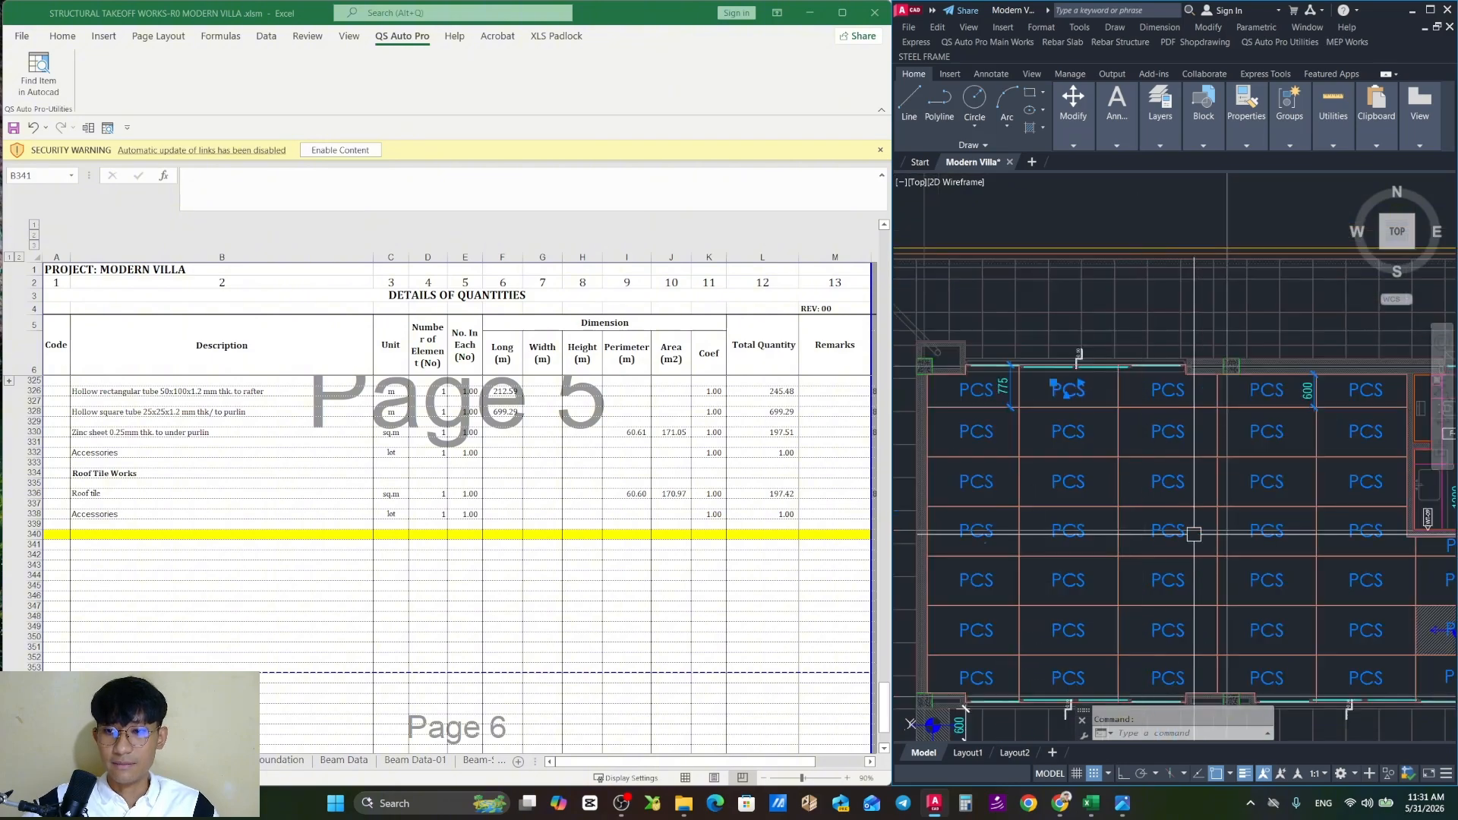
{"action": "scroll", "coordinate": [1031, 397], "scroll_direction": "up", "scroll_amount": 2}
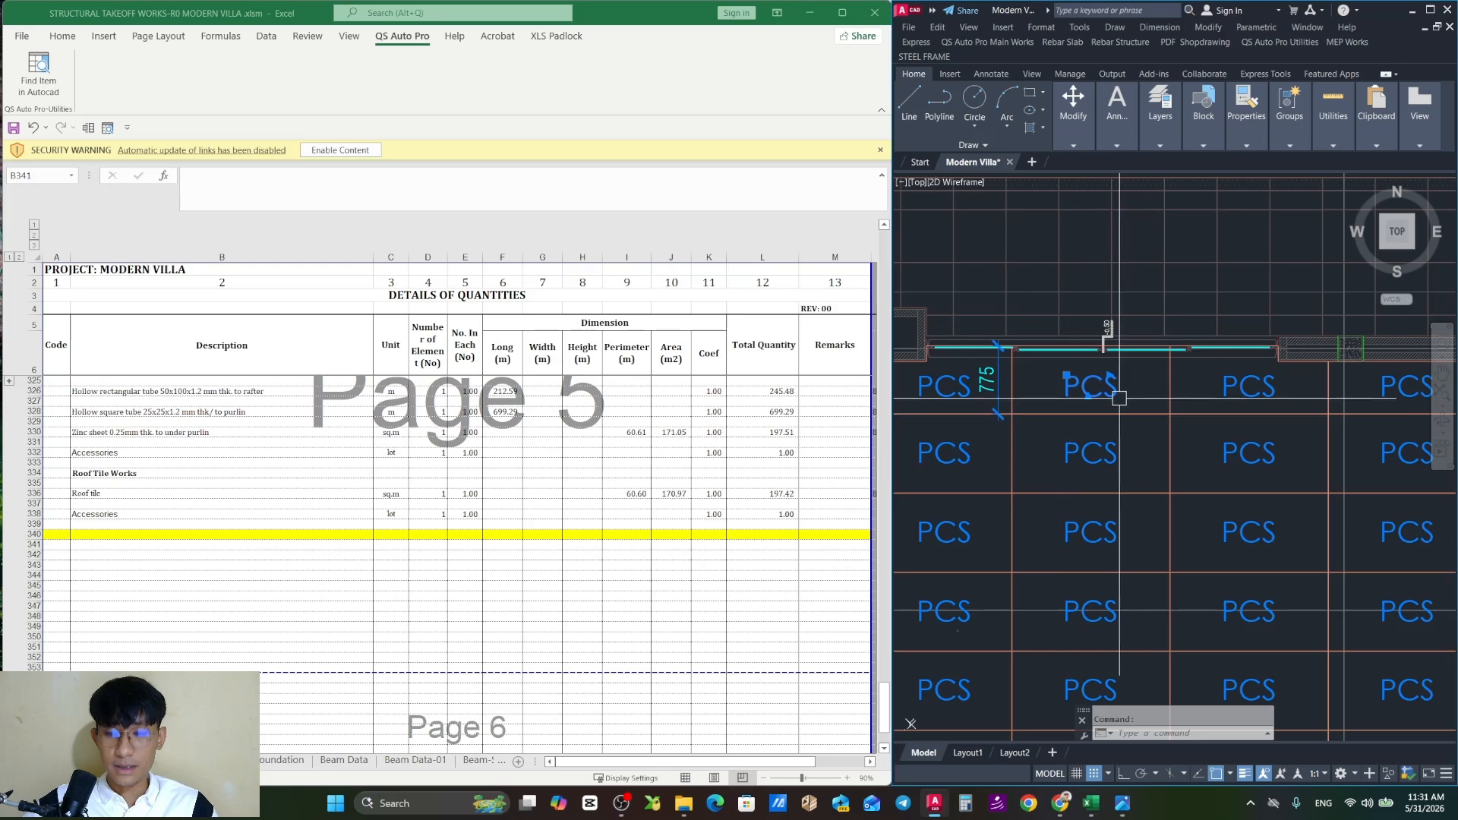
{"action": "middle_click_drag", "start_coordinate": [1119, 395], "coordinate": [1098, 416]}
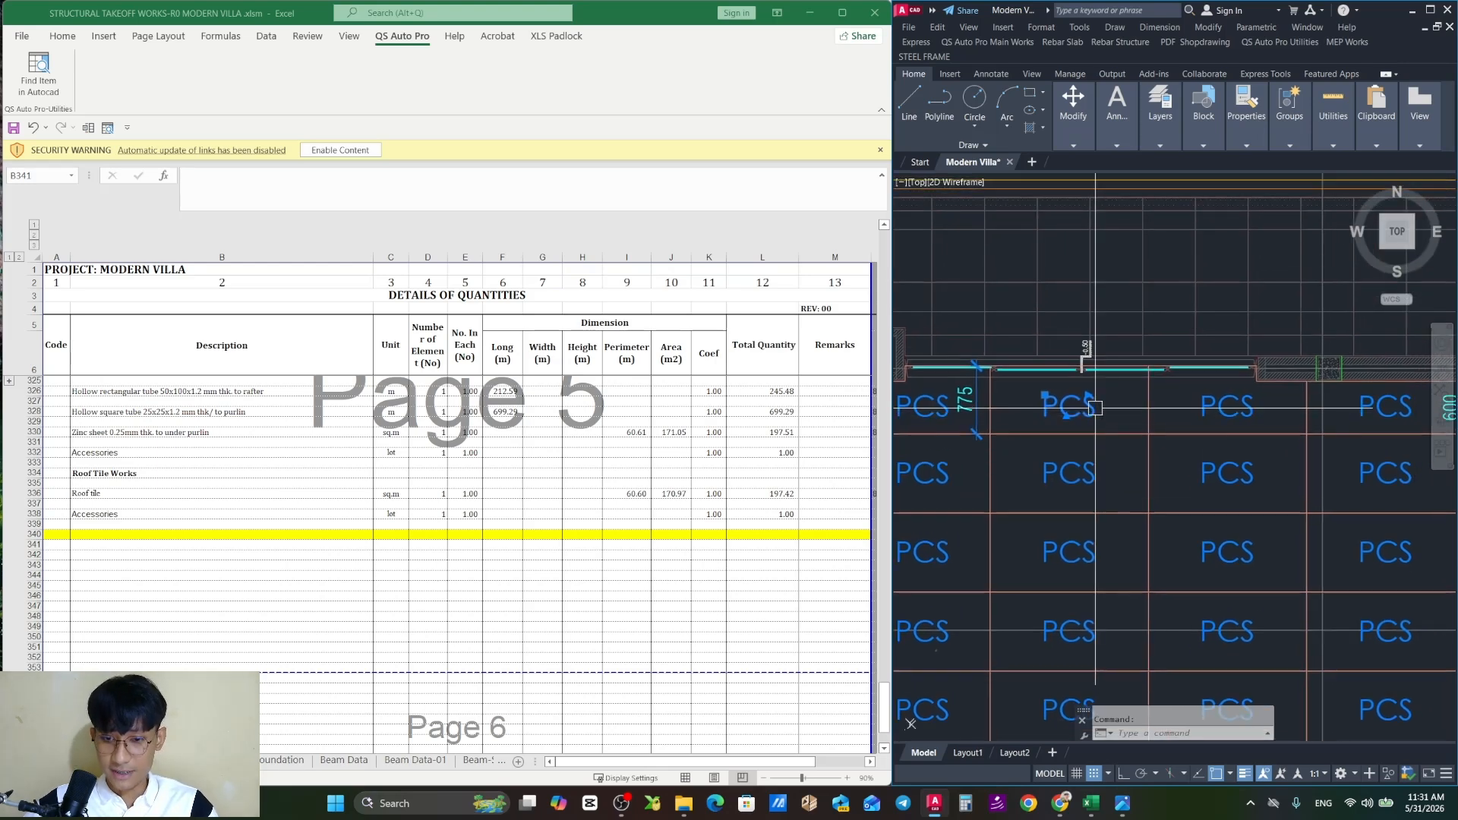
{"action": "type", "text": "li"}
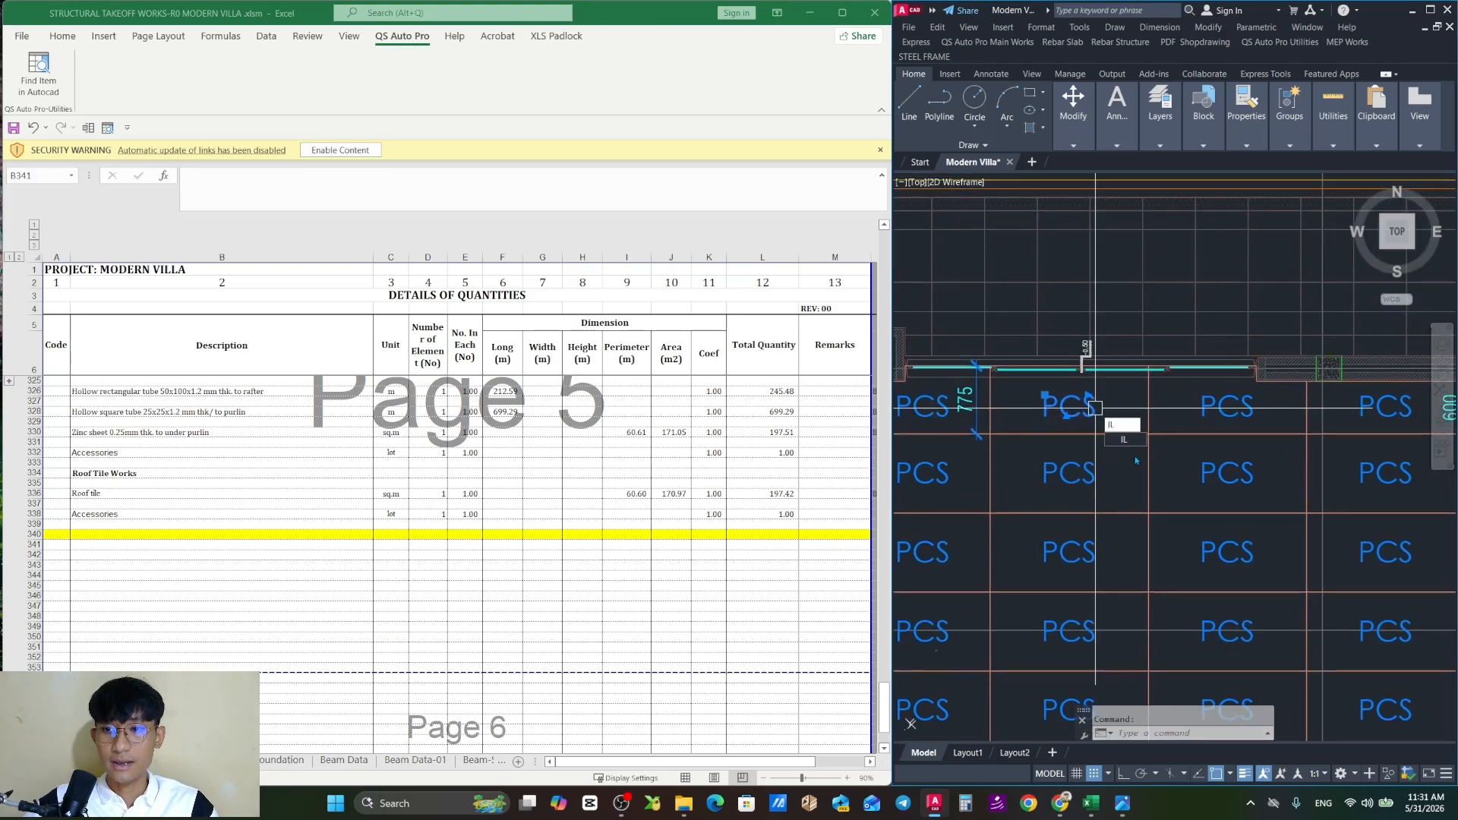
{"action": "key", "text": "Return"}
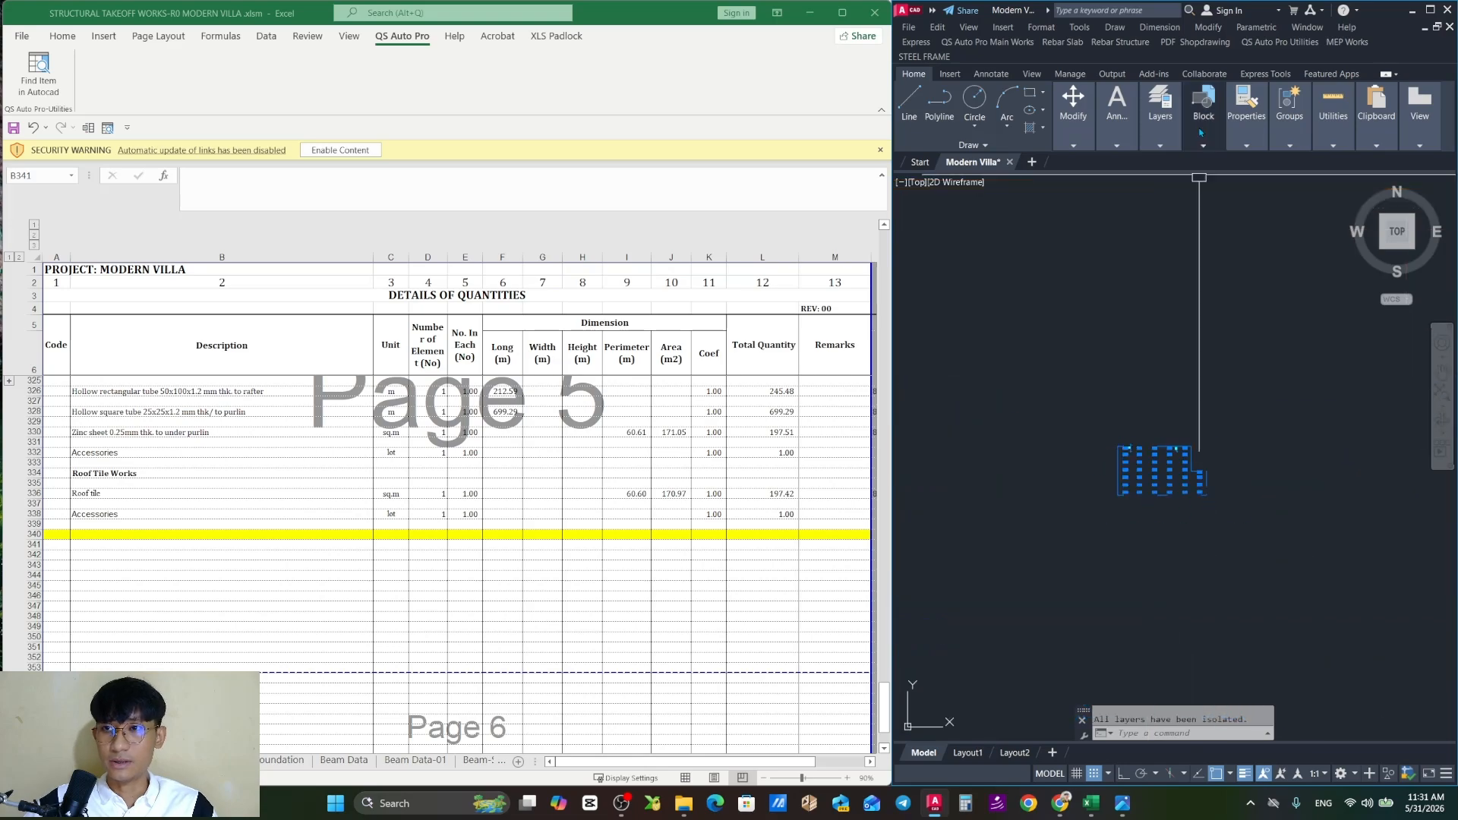
Export the count of all PCS texts to row 341 with Count Text Quantity and check its number and total formula
{"action": "left_click", "coordinate": [1195, 42]}
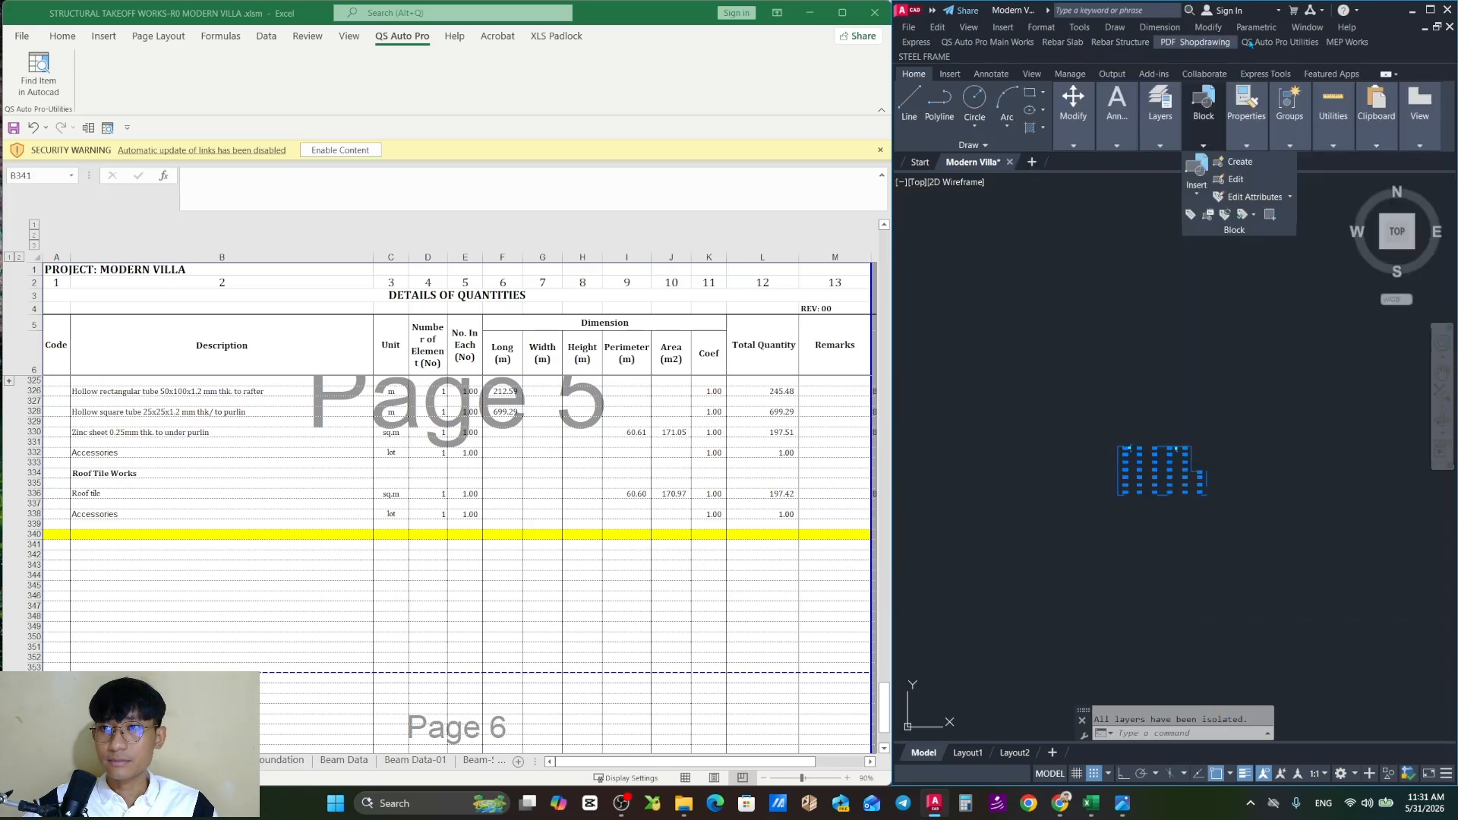
{"action": "mouse_move", "coordinate": [1265, 44]}
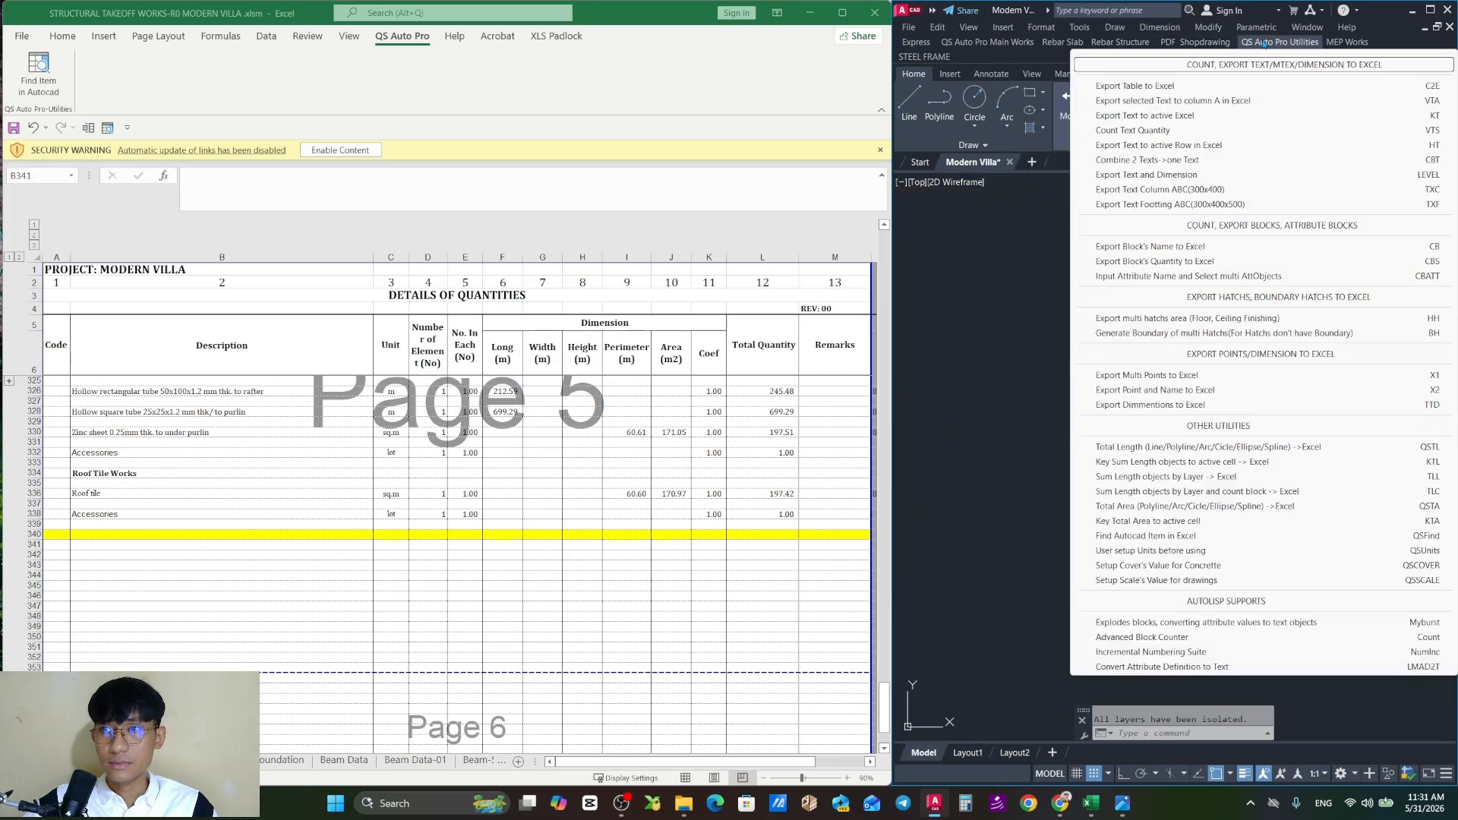
{"action": "left_click", "coordinate": [1197, 130]}
{"action": "left_click", "coordinate": [1210, 550]}
{"action": "left_click", "coordinate": [1015, 262]}
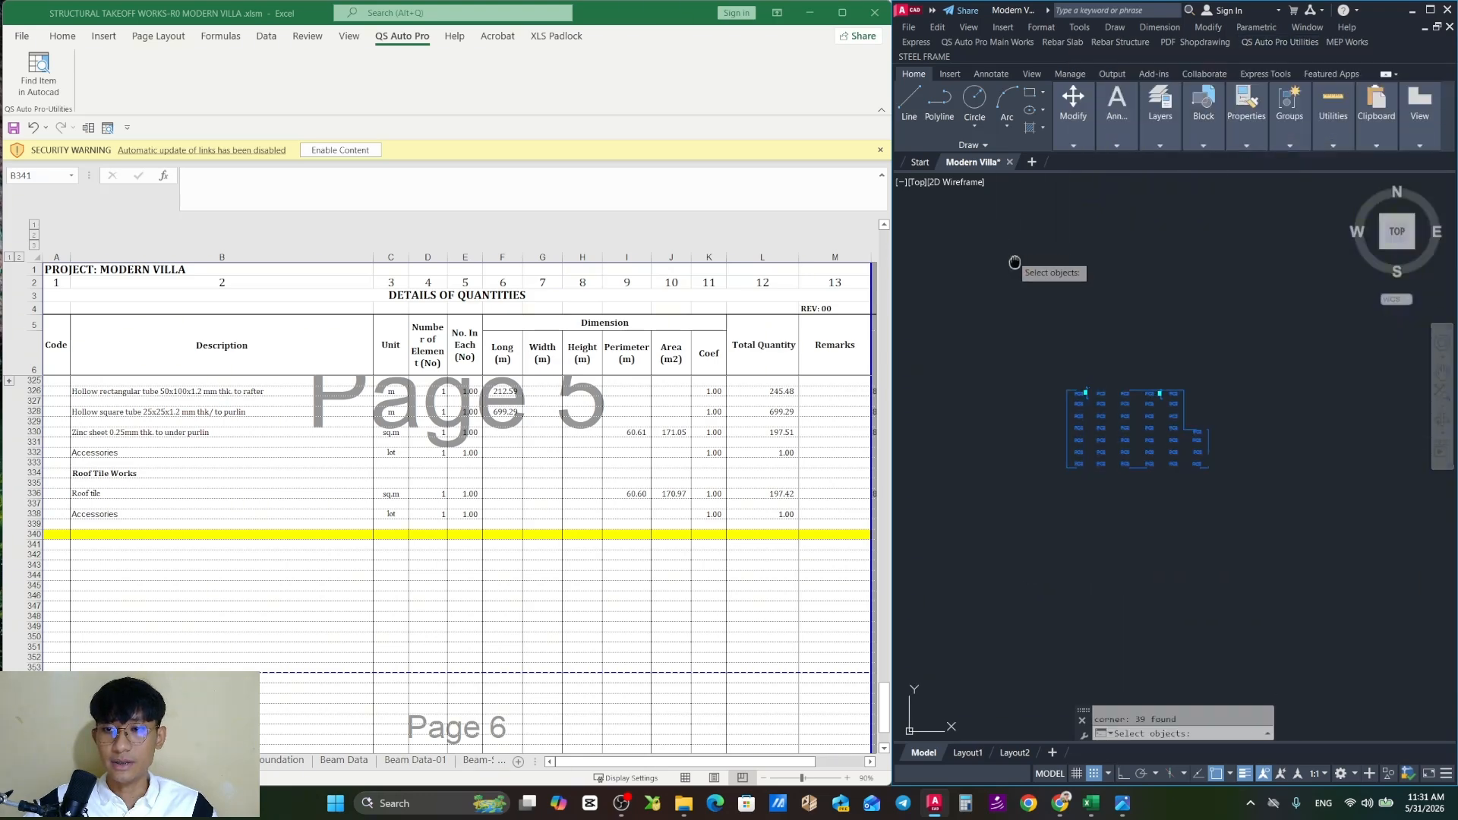
{"action": "middle_click_drag", "start_coordinate": [1015, 262], "coordinate": [1019, 268]}
{"action": "key", "text": "space"}
{"action": "left_click", "coordinate": [463, 545]}
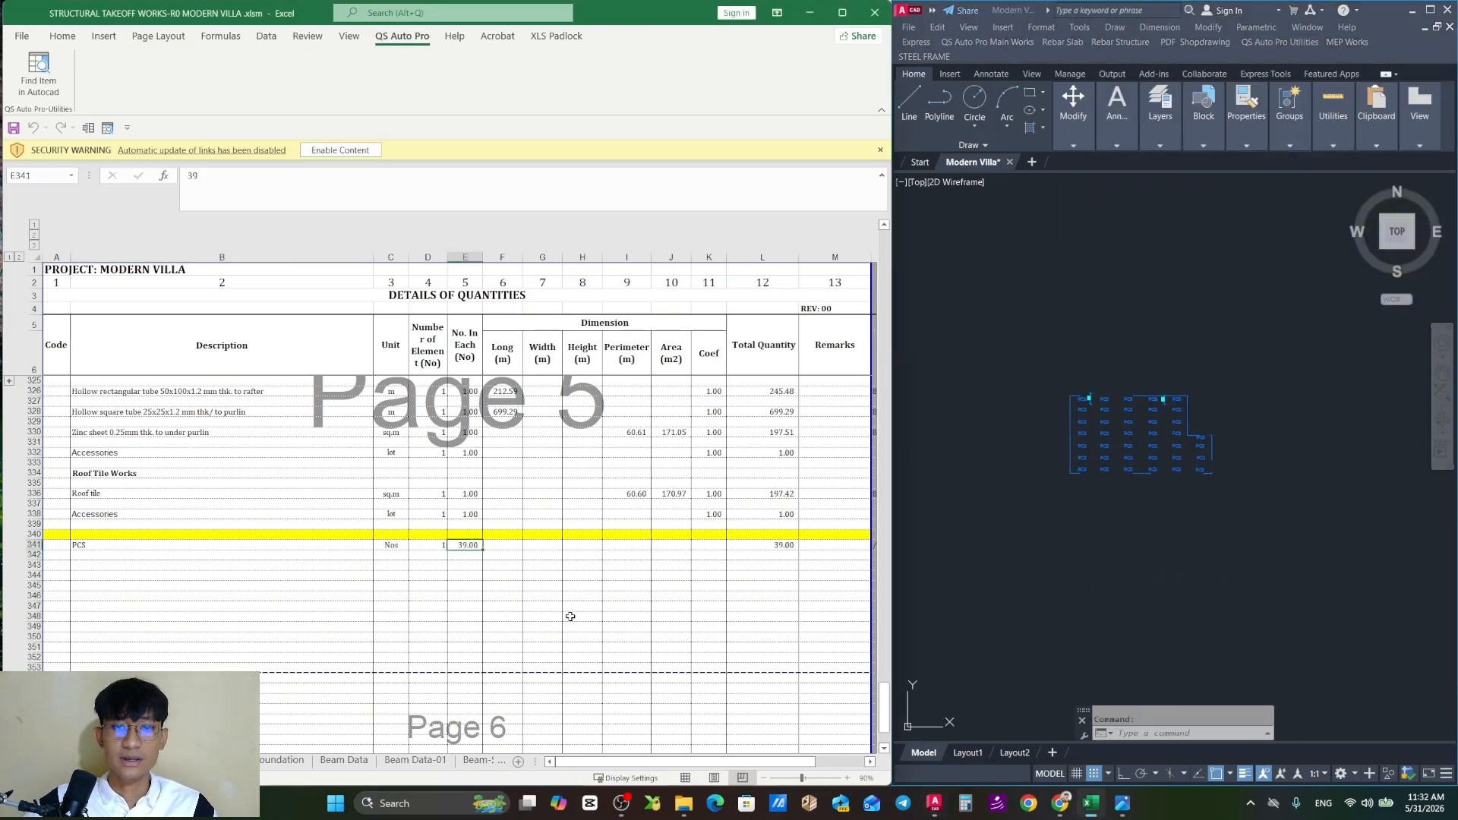
{"action": "left_click", "coordinate": [790, 547]}
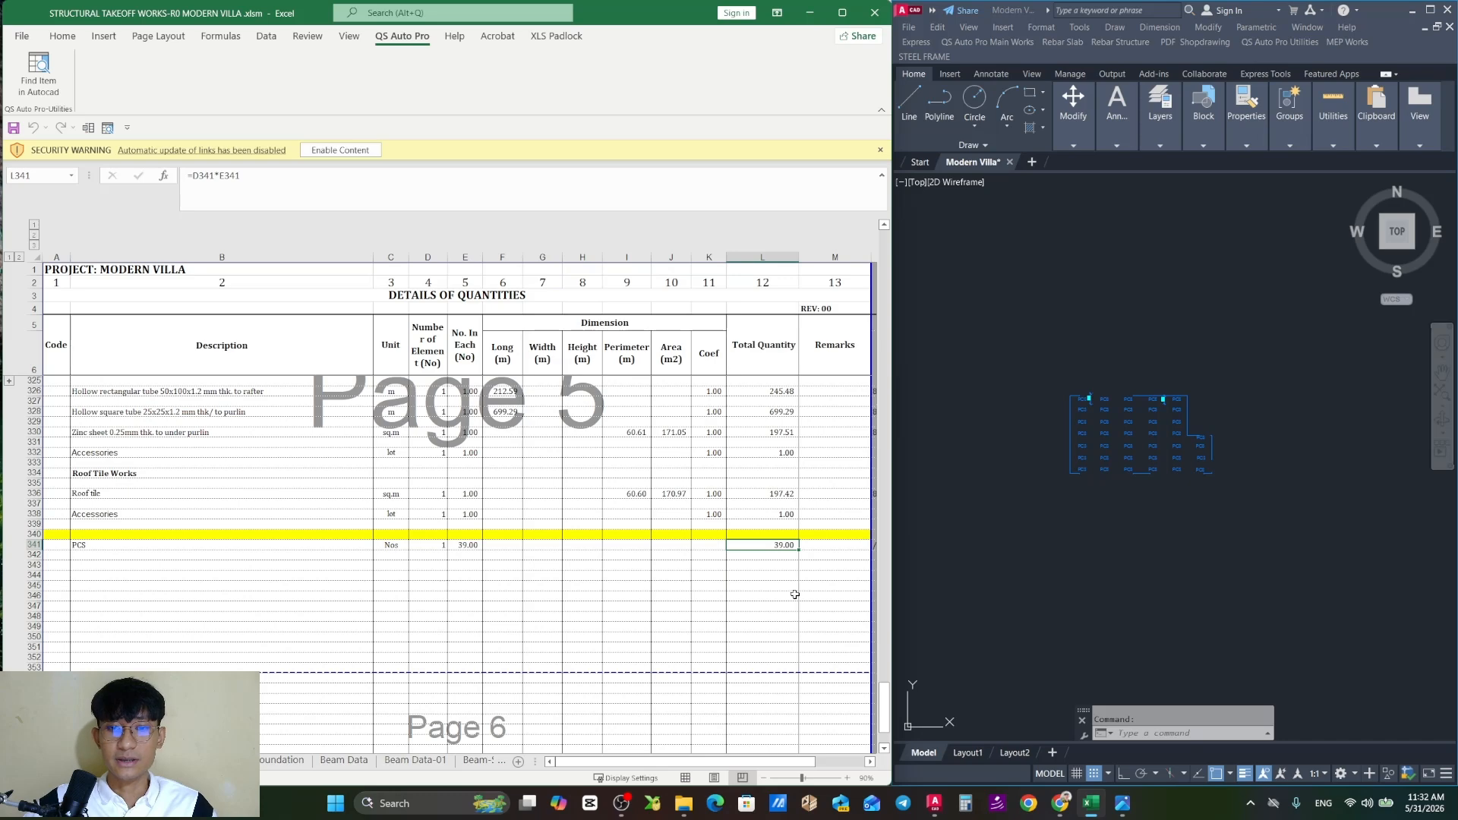
Turn all drawing layers back on with LAYON and return to the PCS panels
{"action": "left_click", "coordinate": [1069, 415]}
{"action": "mouse_move", "coordinate": [1115, 352]}
{"action": "middle_mouse_down"}
{"action": "mouse_move", "coordinate": [1074, 377]}
{"action": "mouse_move", "coordinate": [1243, 354]}
{"action": "middle_mouse_up"}
{"action": "type", "text": "layon"}
{"action": "key", "text": "space"}
{"action": "scroll", "coordinate": [1116, 448], "scroll_direction": "up", "scroll_amount": 6}
{"action": "scroll", "coordinate": [1244, 355], "scroll_direction": "up", "scroll_amount": 4}
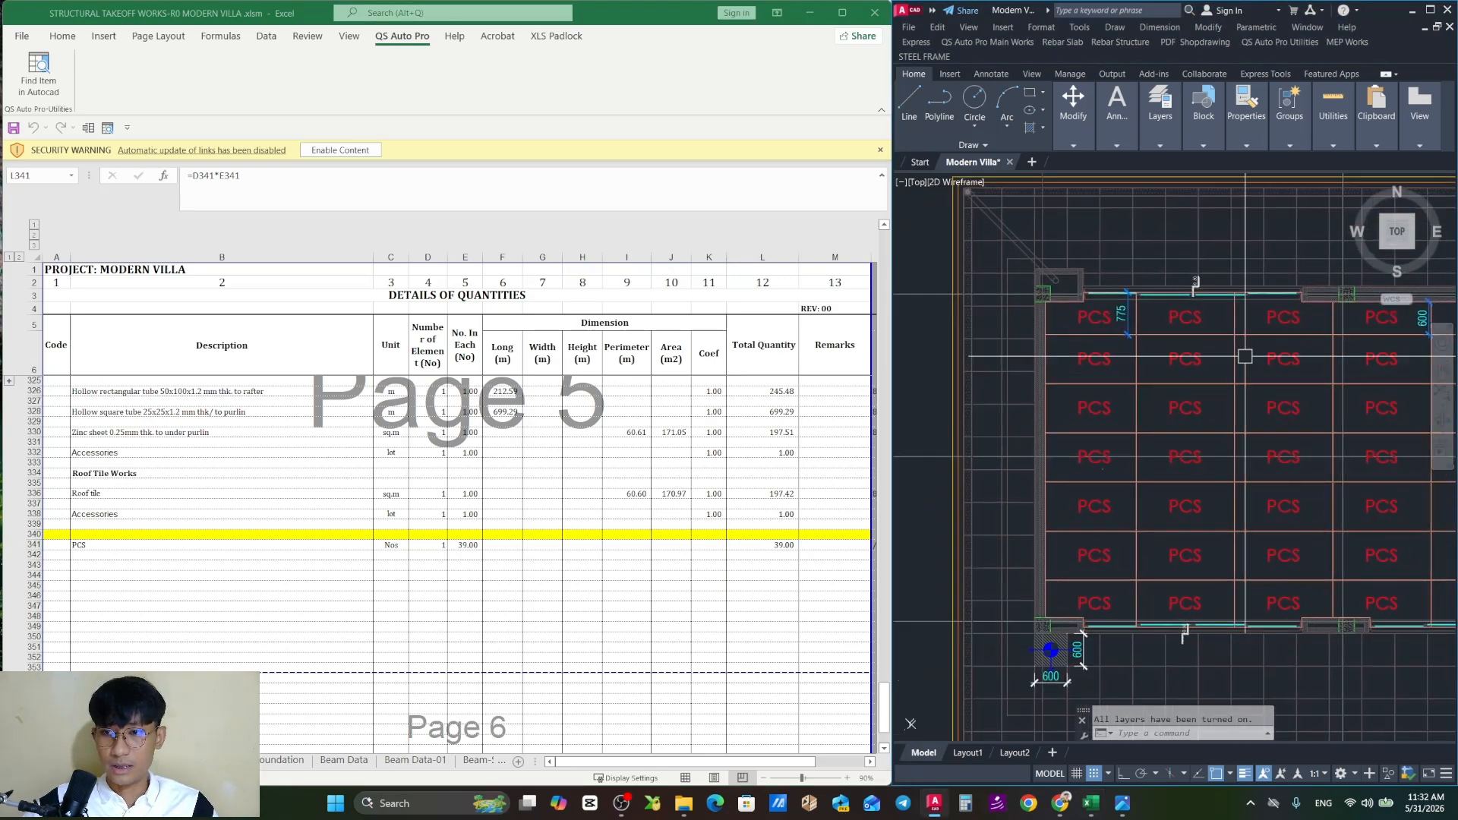
Locate the PCS texts counted in row 341 in the AutoCAD drawing with Find Item in Autocad, then clear the selection
{"action": "left_click", "coordinate": [57, 563]}
{"action": "left_click", "coordinate": [33, 544]}
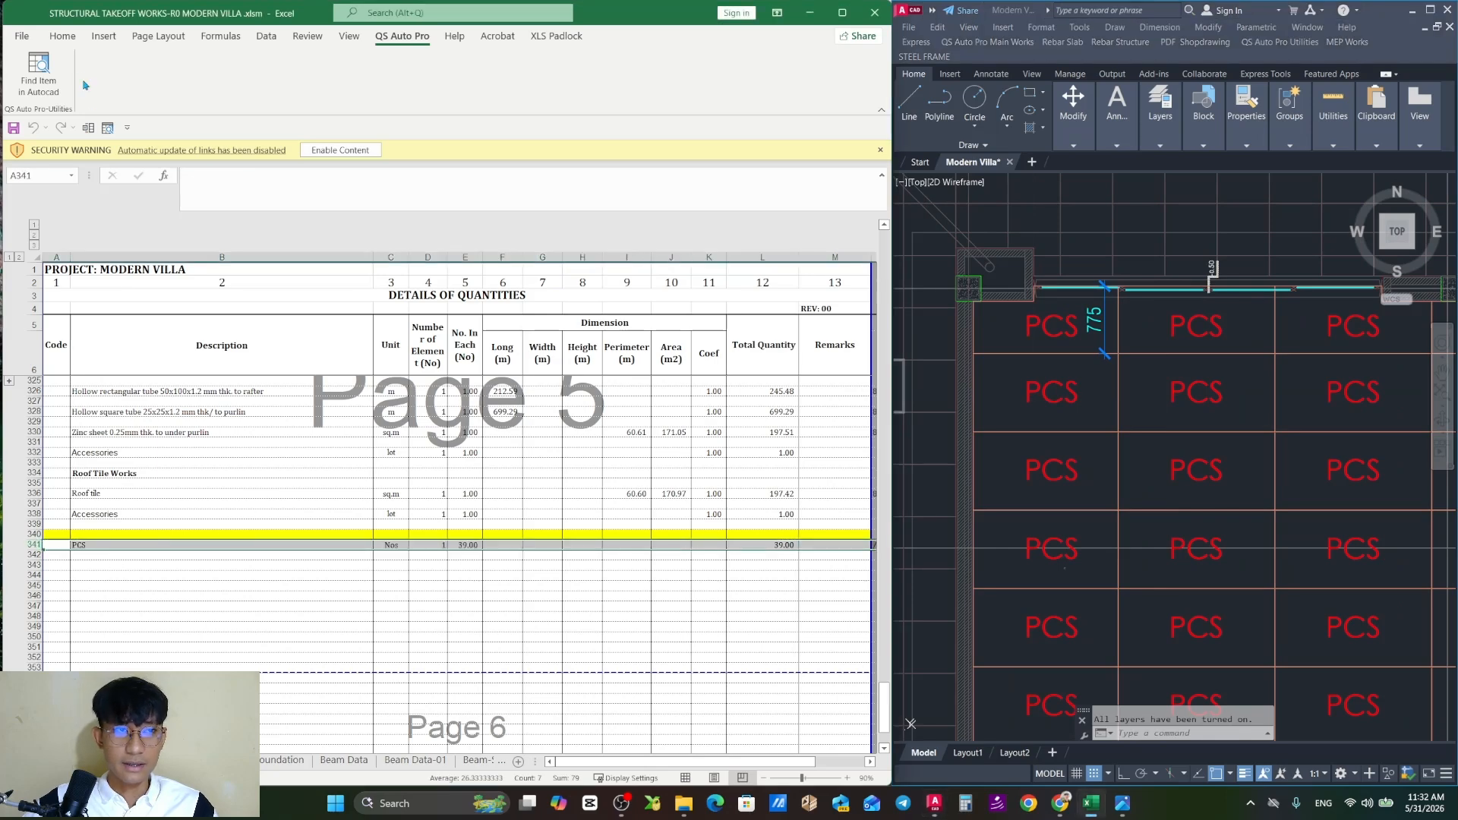
{"action": "left_click", "coordinate": [45, 86]}
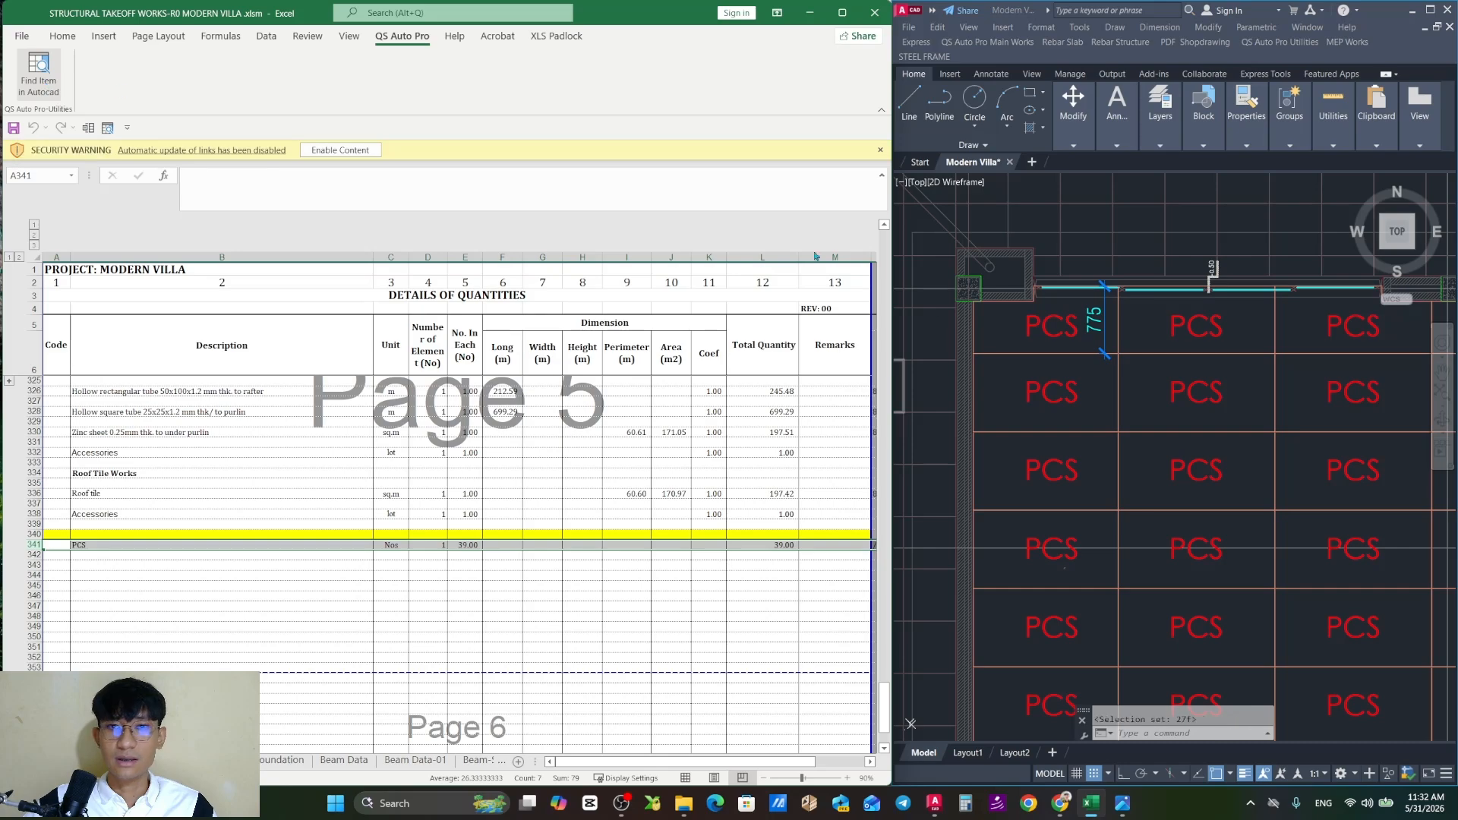
{"action": "scroll", "coordinate": [1084, 493], "scroll_direction": "down", "scroll_amount": 5}
{"action": "scroll", "coordinate": [1221, 526], "scroll_direction": "up", "scroll_amount": 8}
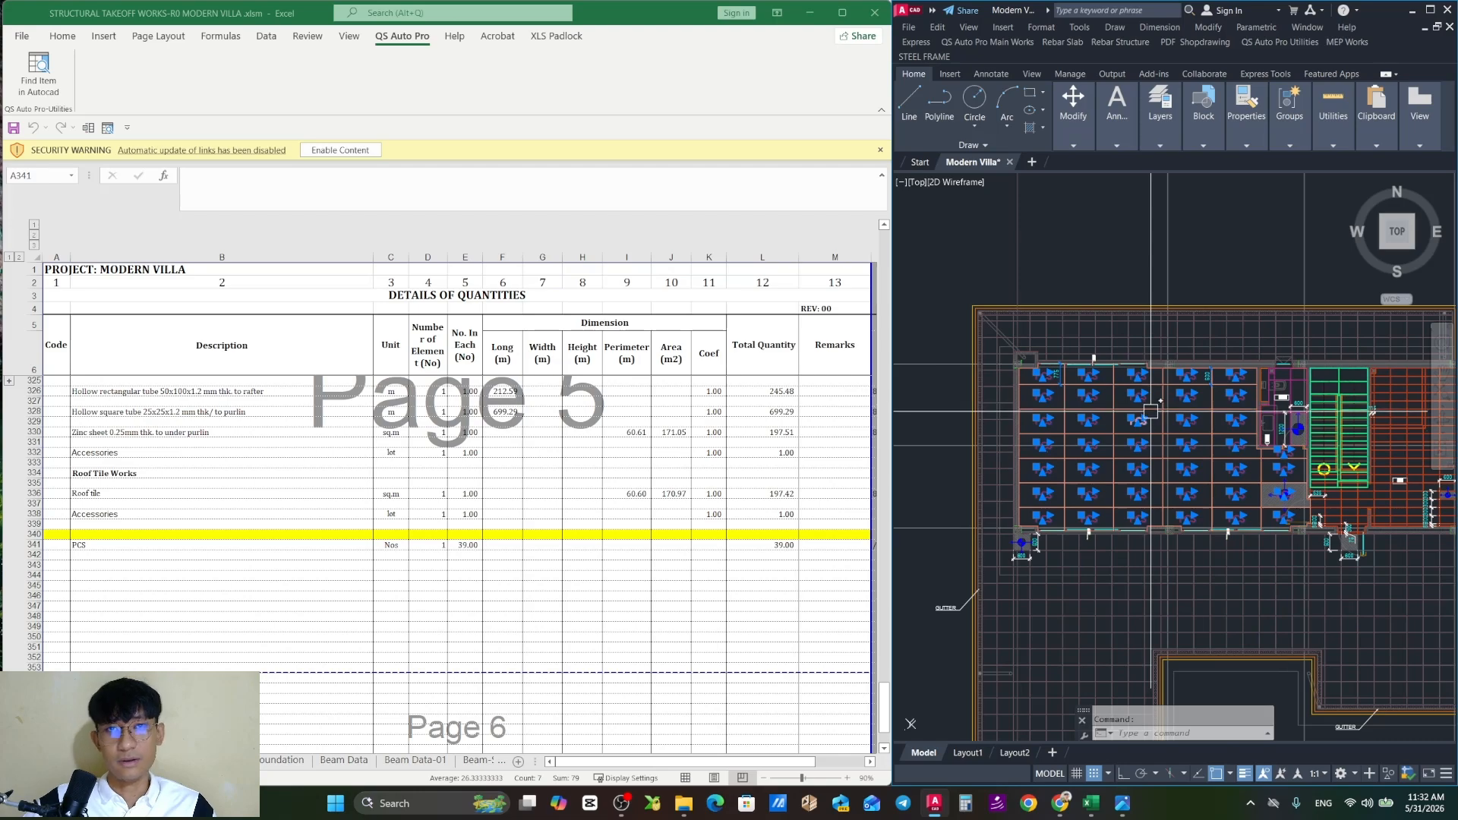
{"action": "key", "text": "Escape"}
Generate the tile quantity summary for the empty blue rectangle near the tile layouts, using a bottom-left working point and 600x600 tiles
{"action": "scroll", "coordinate": [1170, 478], "scroll_direction": "down", "scroll_amount": 6}
{"action": "middle_click_drag", "start_coordinate": [1169, 363], "coordinate": [1179, 475]}
{"action": "scroll", "coordinate": [1139, 442], "scroll_direction": "up", "scroll_amount": 6}
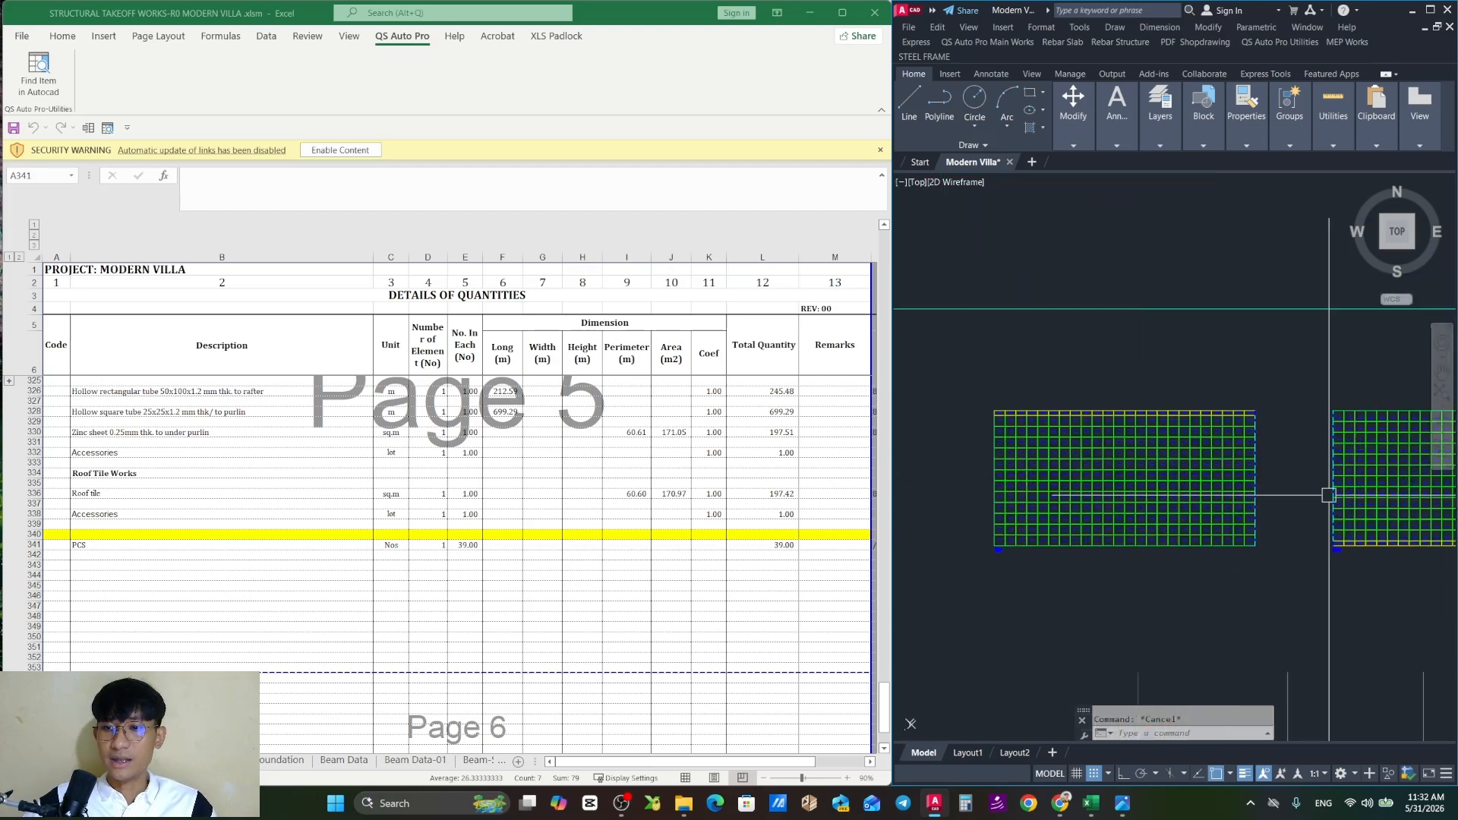
{"action": "middle_click_drag", "start_coordinate": [1399, 502], "coordinate": [994, 463]}
{"action": "middle_click_drag", "start_coordinate": [1235, 447], "coordinate": [1195, 477]}
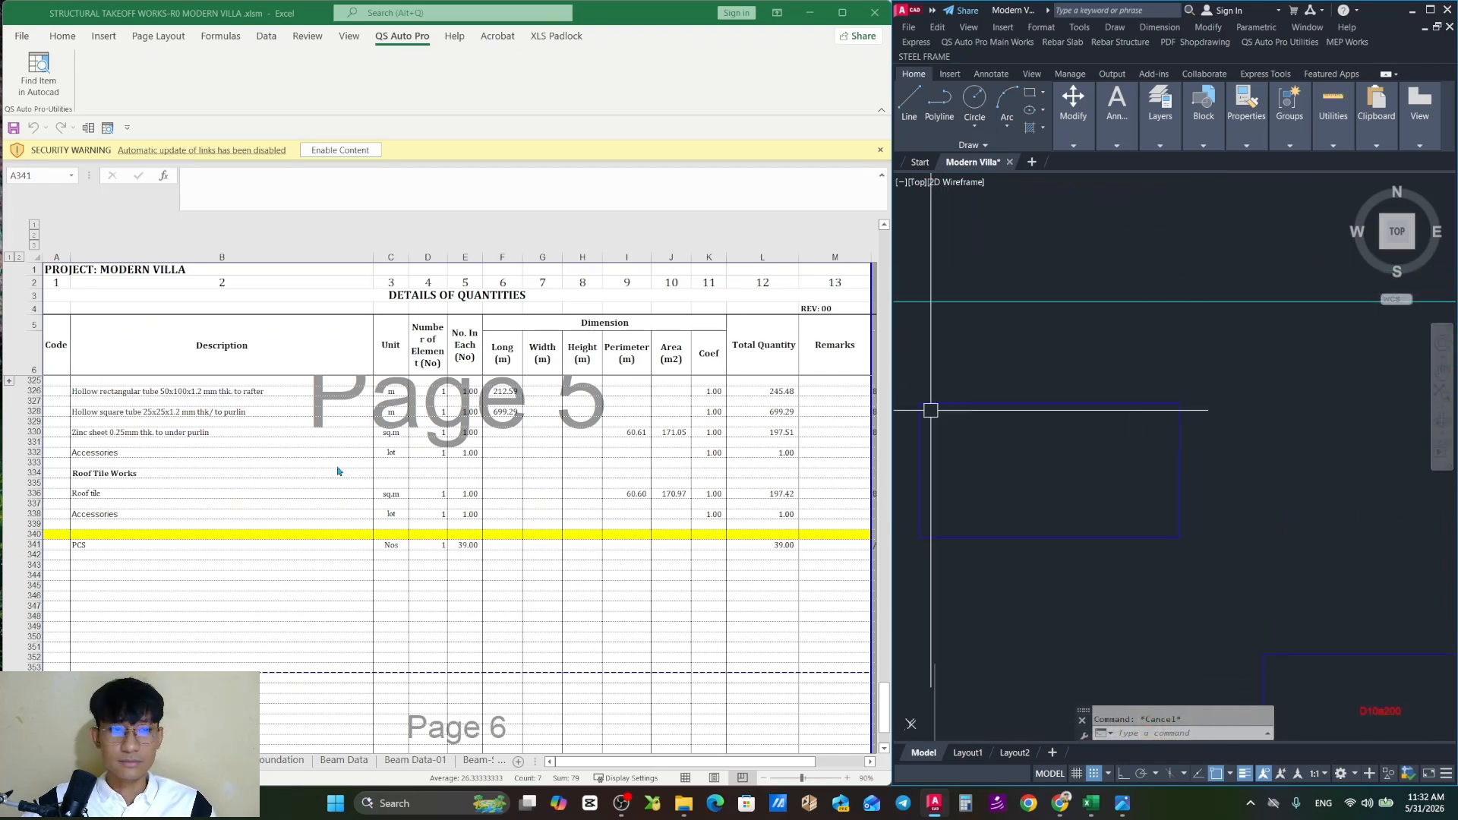
{"action": "left_click", "coordinate": [173, 560]}
{"action": "left_click", "coordinate": [172, 561]}
{"action": "left_click", "coordinate": [1209, 394]}
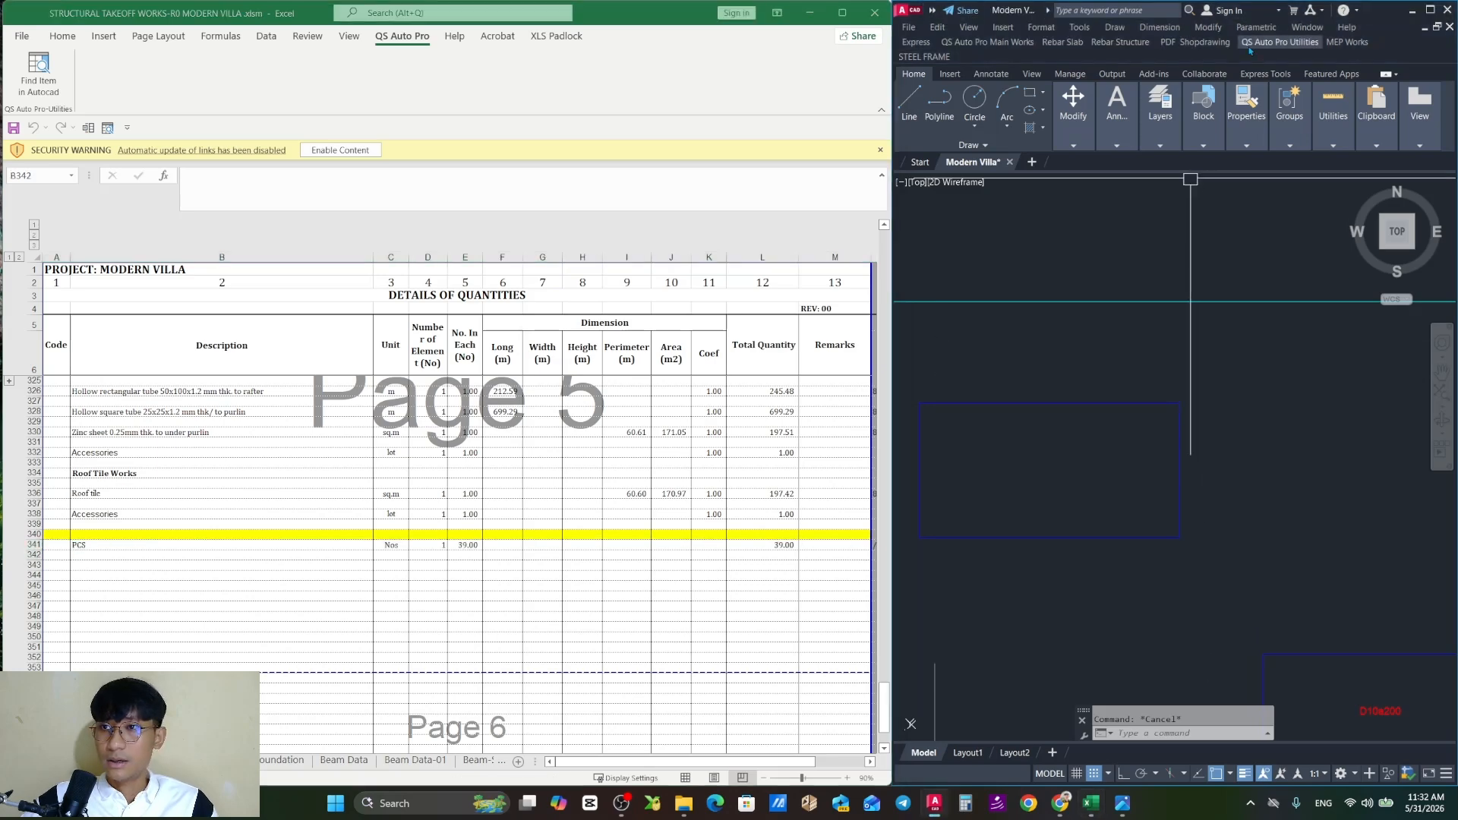
{"action": "left_click", "coordinate": [1194, 42]}
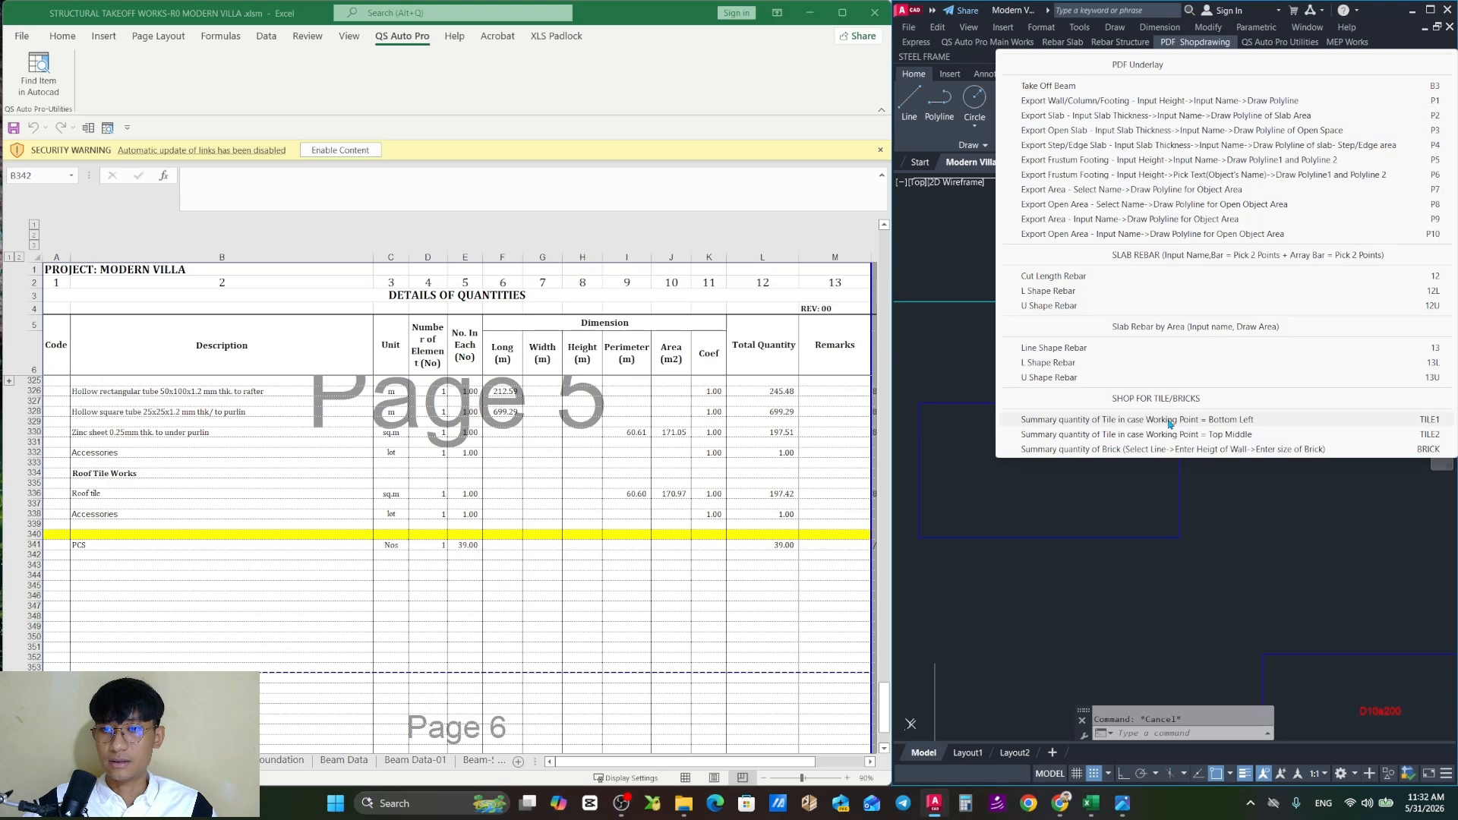
{"action": "left_click", "coordinate": [1171, 423]}
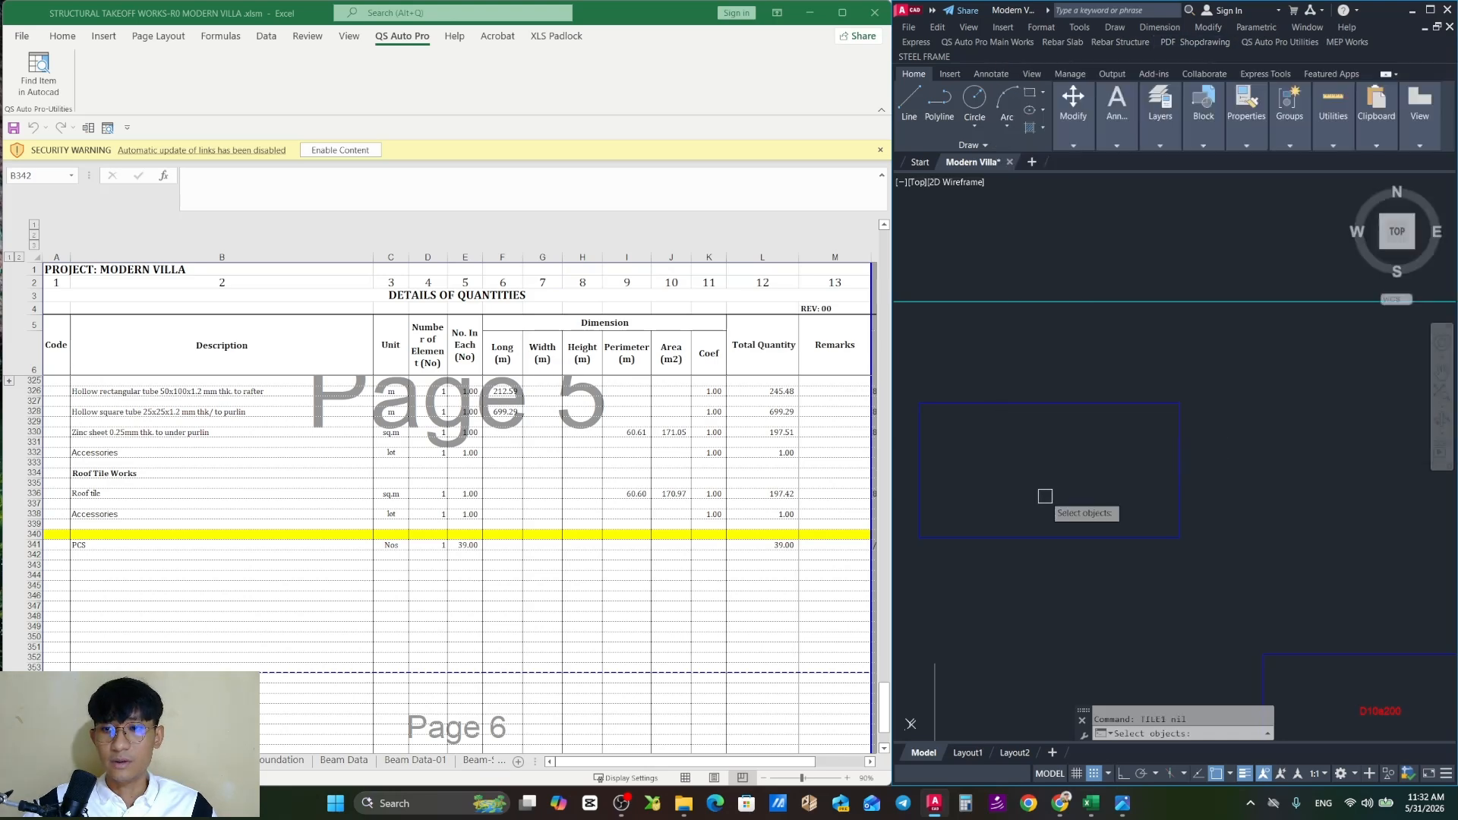
{"action": "left_click", "coordinate": [1002, 377]}
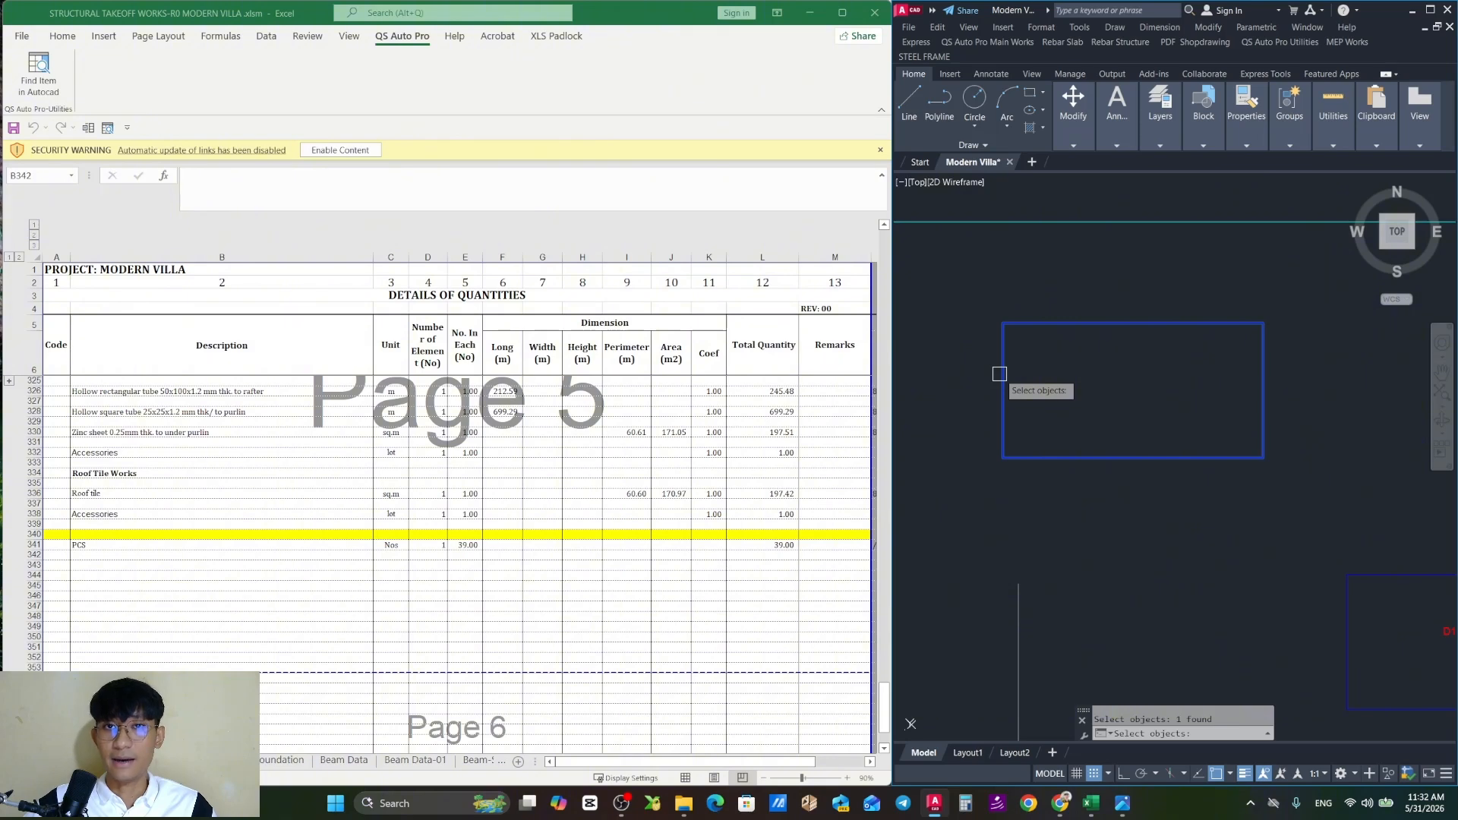
{"action": "key", "text": "Return"}
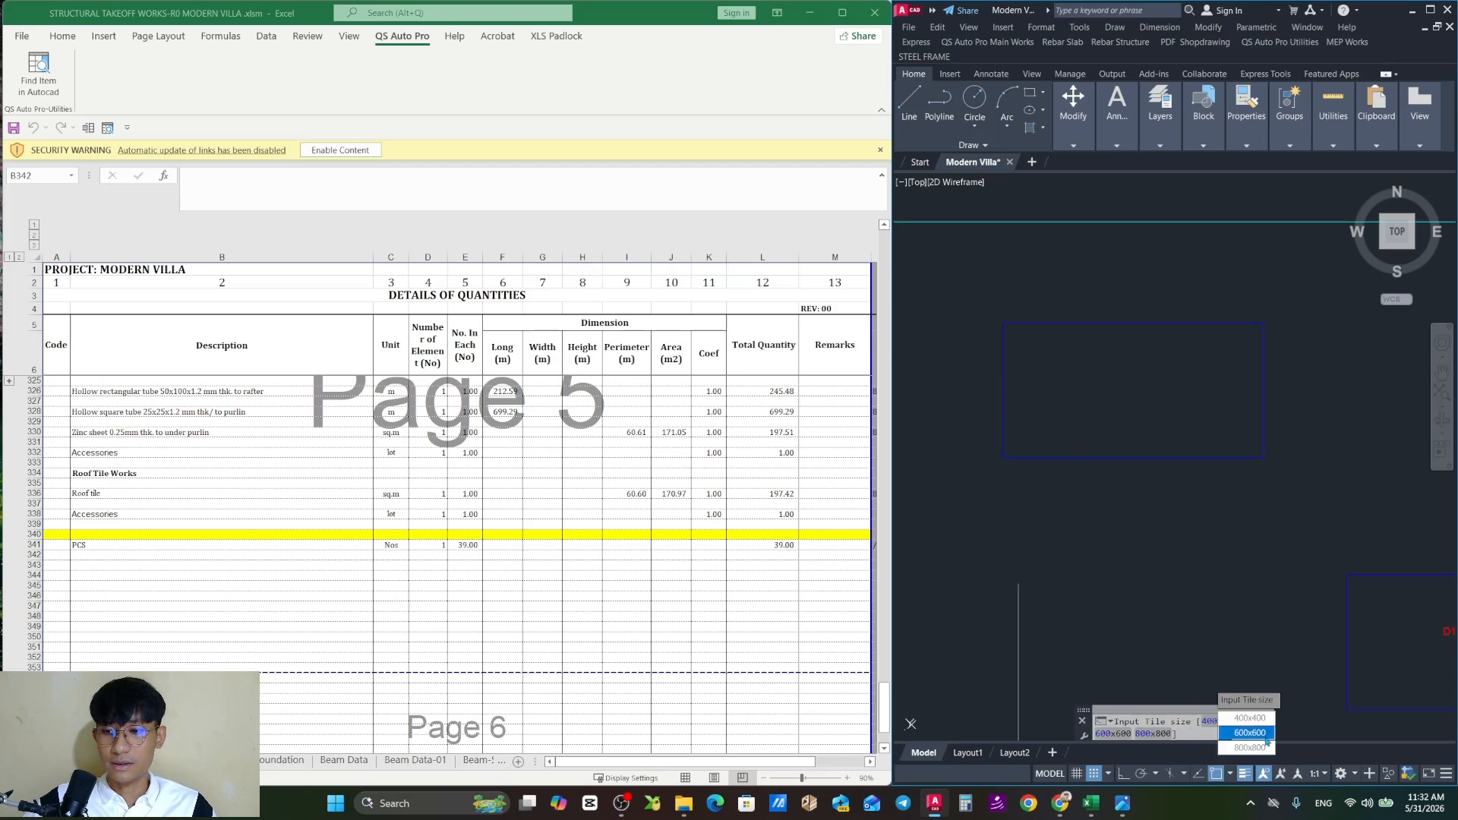
{"action": "left_click", "coordinate": [1265, 736]}
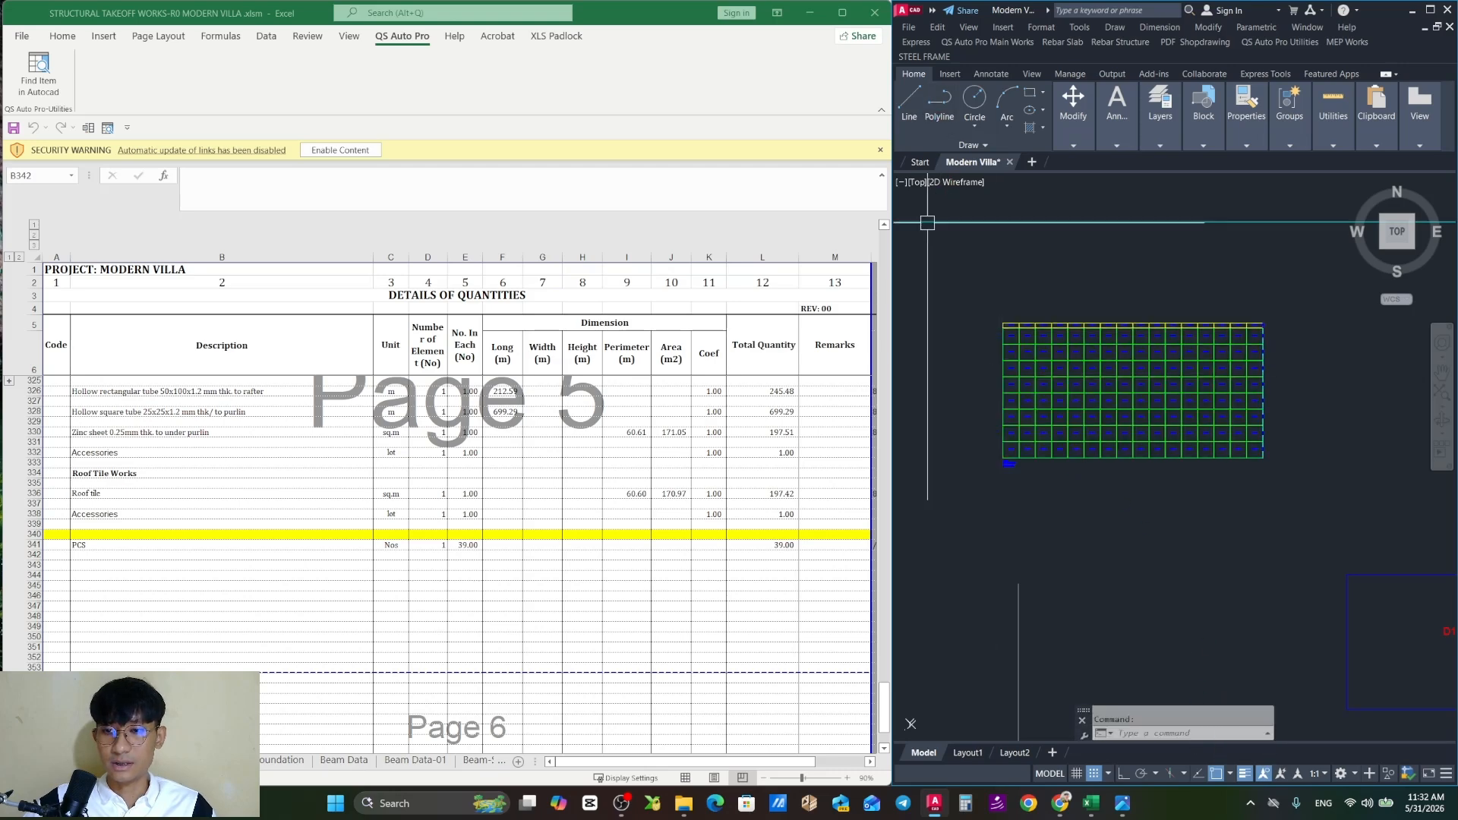
Examine the generated tile grid, its cut tiles along the edges and the tile summary text below it
{"action": "scroll", "coordinate": [1030, 415], "scroll_direction": "up", "scroll_amount": 6}
{"action": "scroll", "coordinate": [1014, 335], "scroll_direction": "up", "scroll_amount": 5}
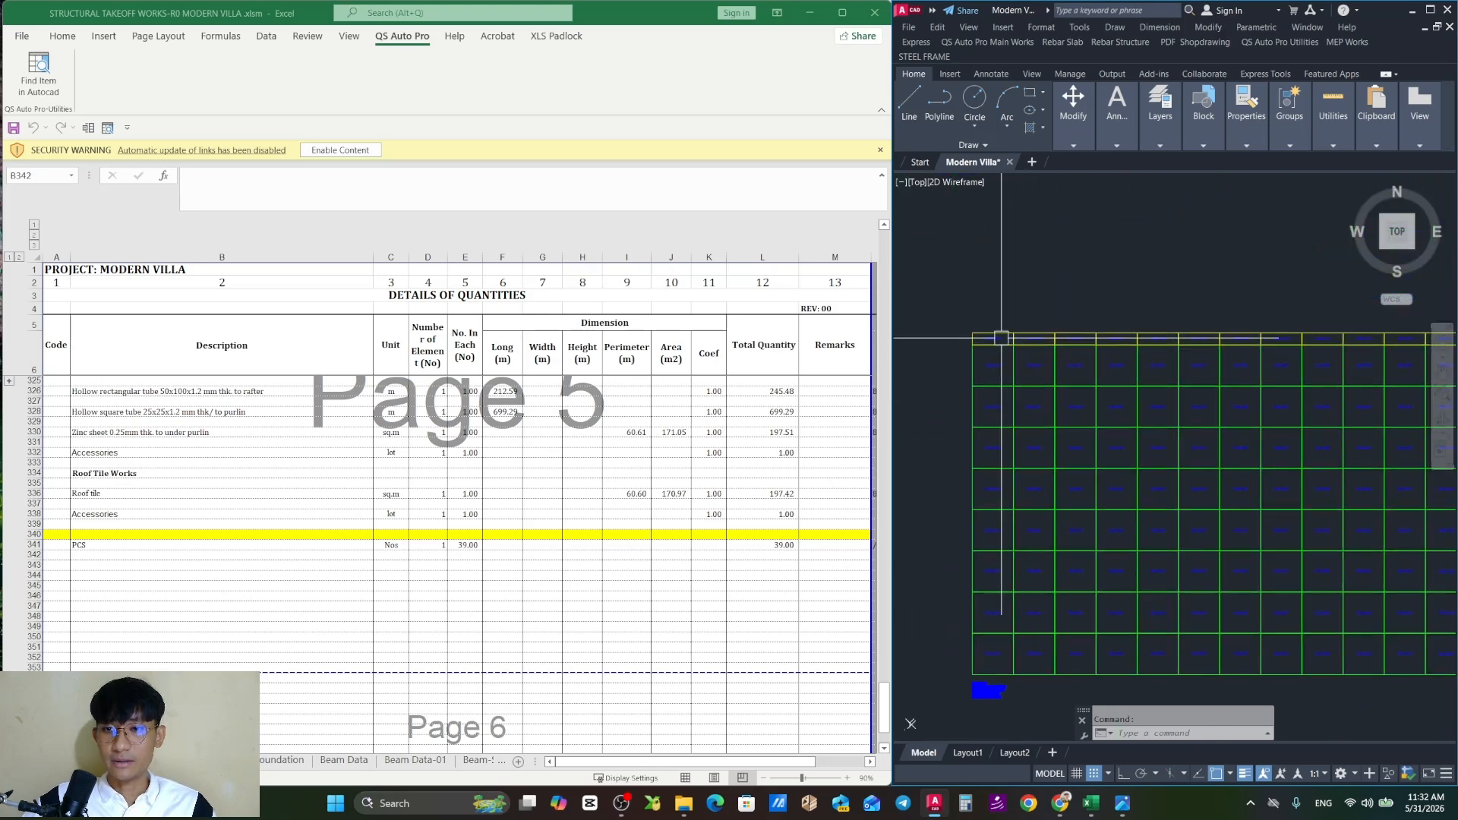
{"action": "scroll", "coordinate": [1009, 304], "scroll_direction": "down", "scroll_amount": 6}
{"action": "scroll", "coordinate": [1097, 433], "scroll_direction": "up", "scroll_amount": 4}
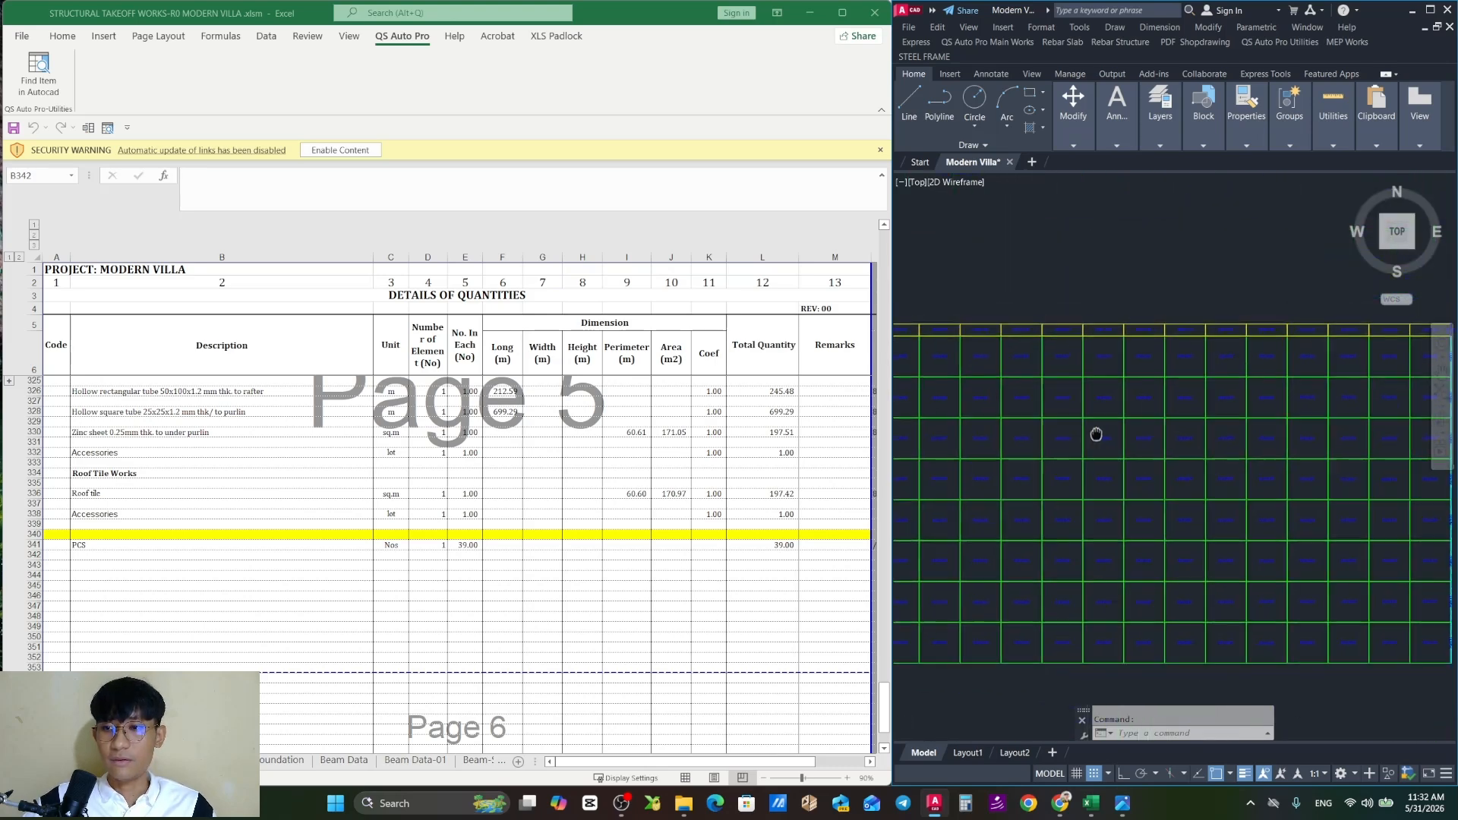
{"action": "scroll", "coordinate": [1286, 417], "scroll_direction": "down", "scroll_amount": 2}
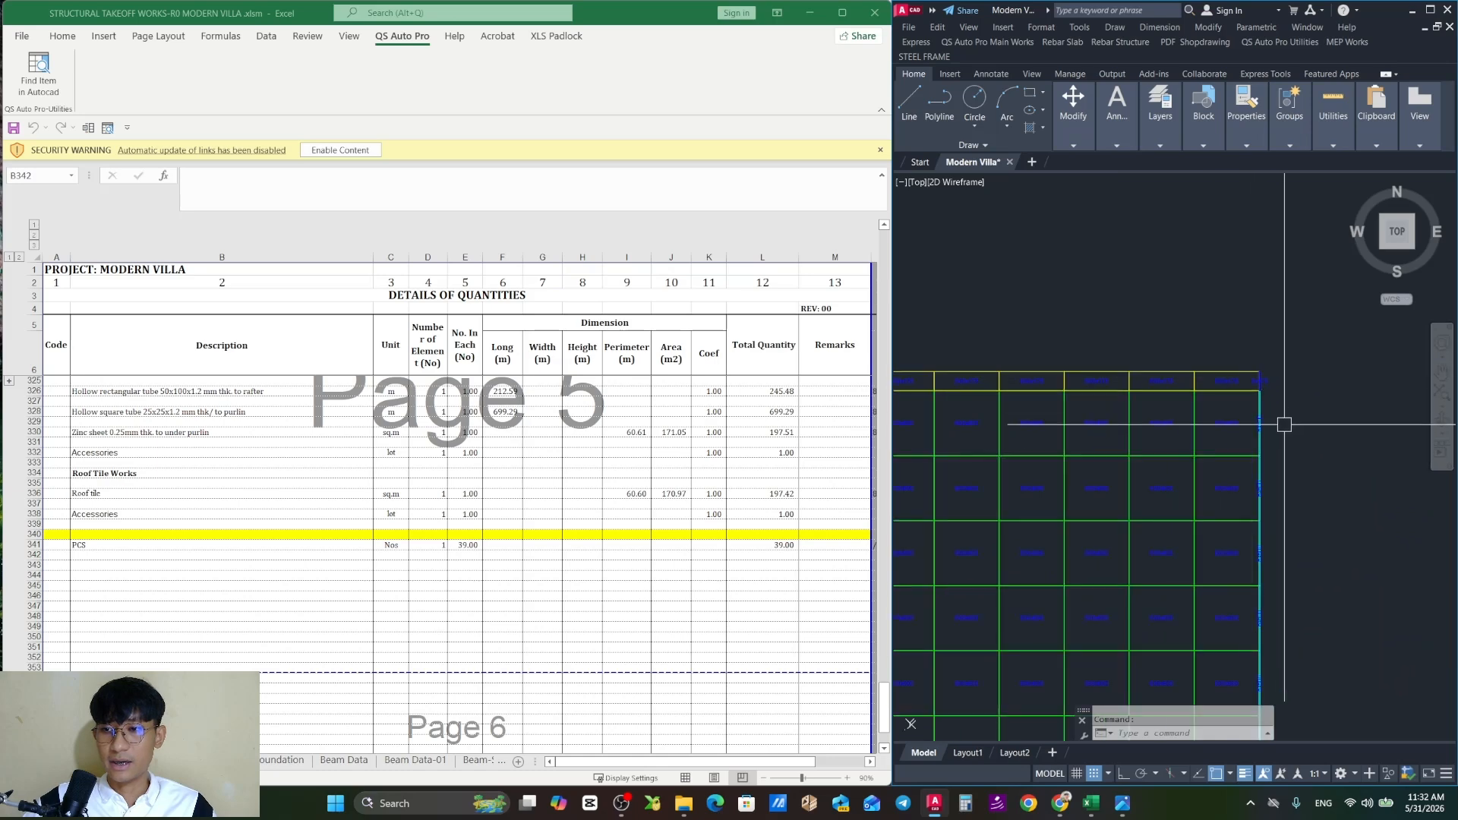
{"action": "scroll", "coordinate": [1282, 372], "scroll_direction": "up", "scroll_amount": 7}
{"action": "scroll", "coordinate": [1253, 383], "scroll_direction": "down", "scroll_amount": 5}
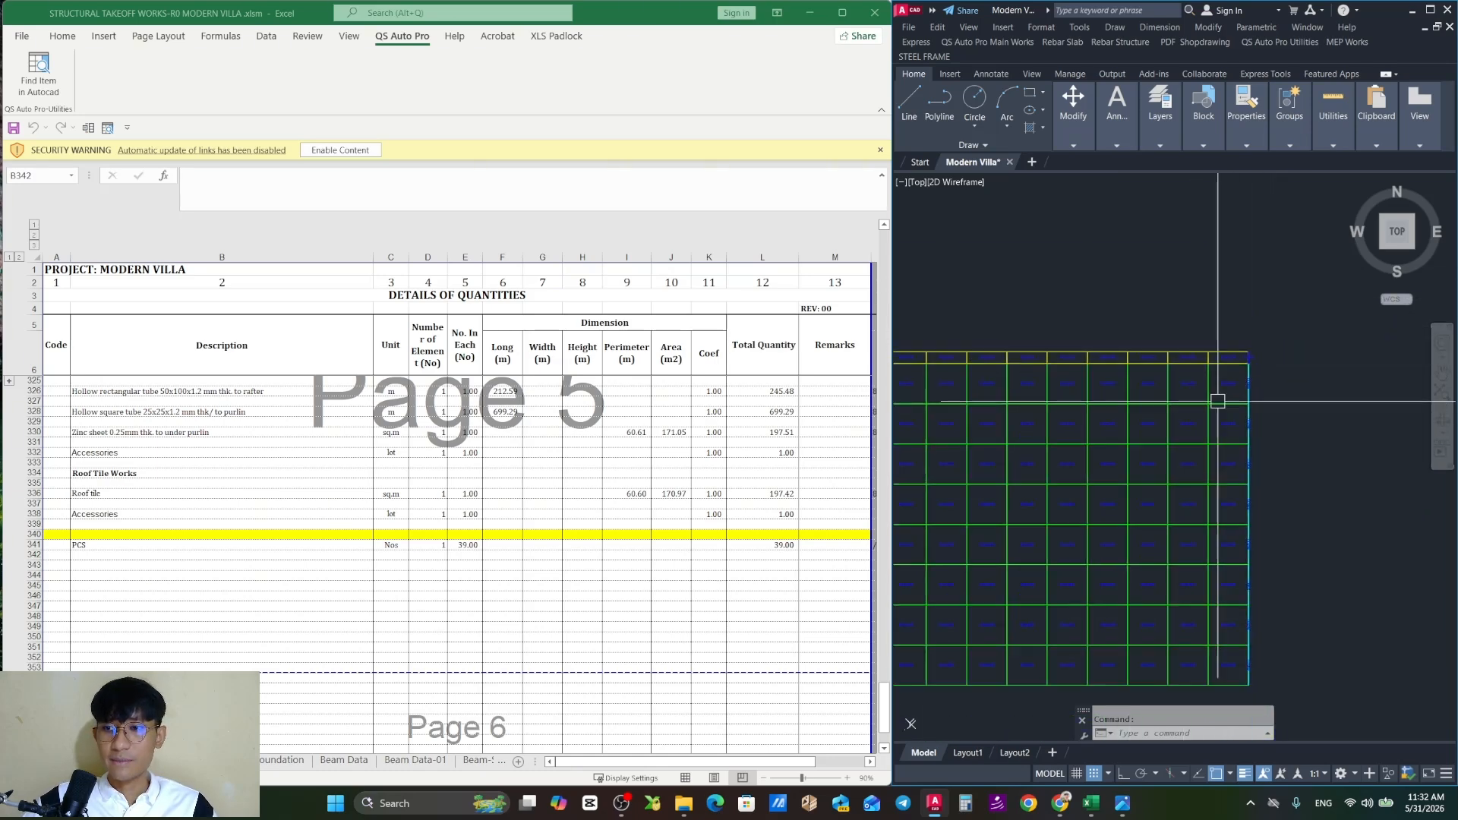
{"action": "scroll", "coordinate": [1011, 449], "scroll_direction": "up", "scroll_amount": 8}
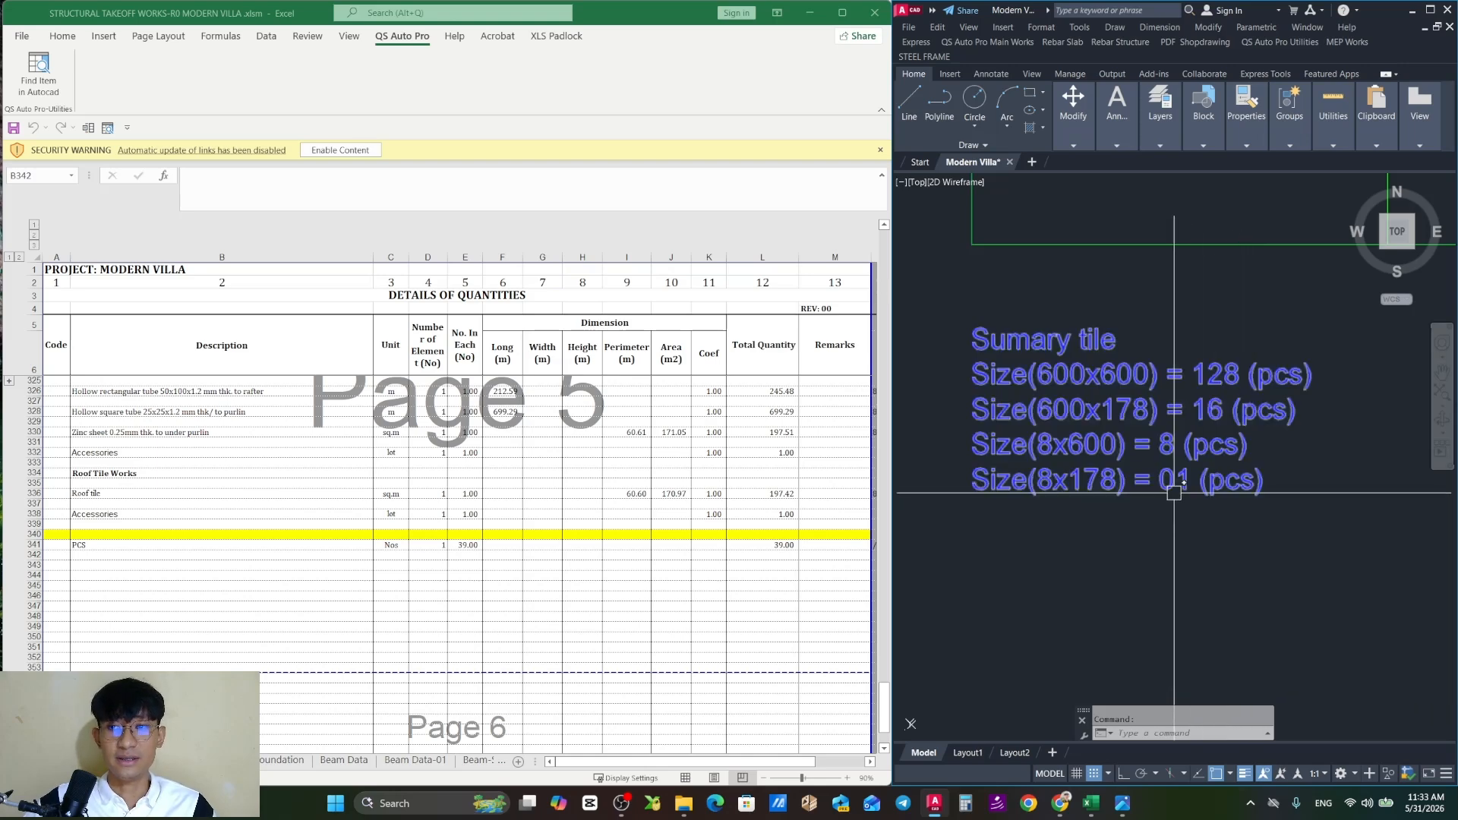
{"action": "key", "text": "Escape"}
Leave the tile layouts and look through the pile cap rebar tables on the workbook's building reinforcement sheet
{"action": "scroll", "coordinate": [1174, 493], "scroll_direction": "down", "scroll_amount": 6}
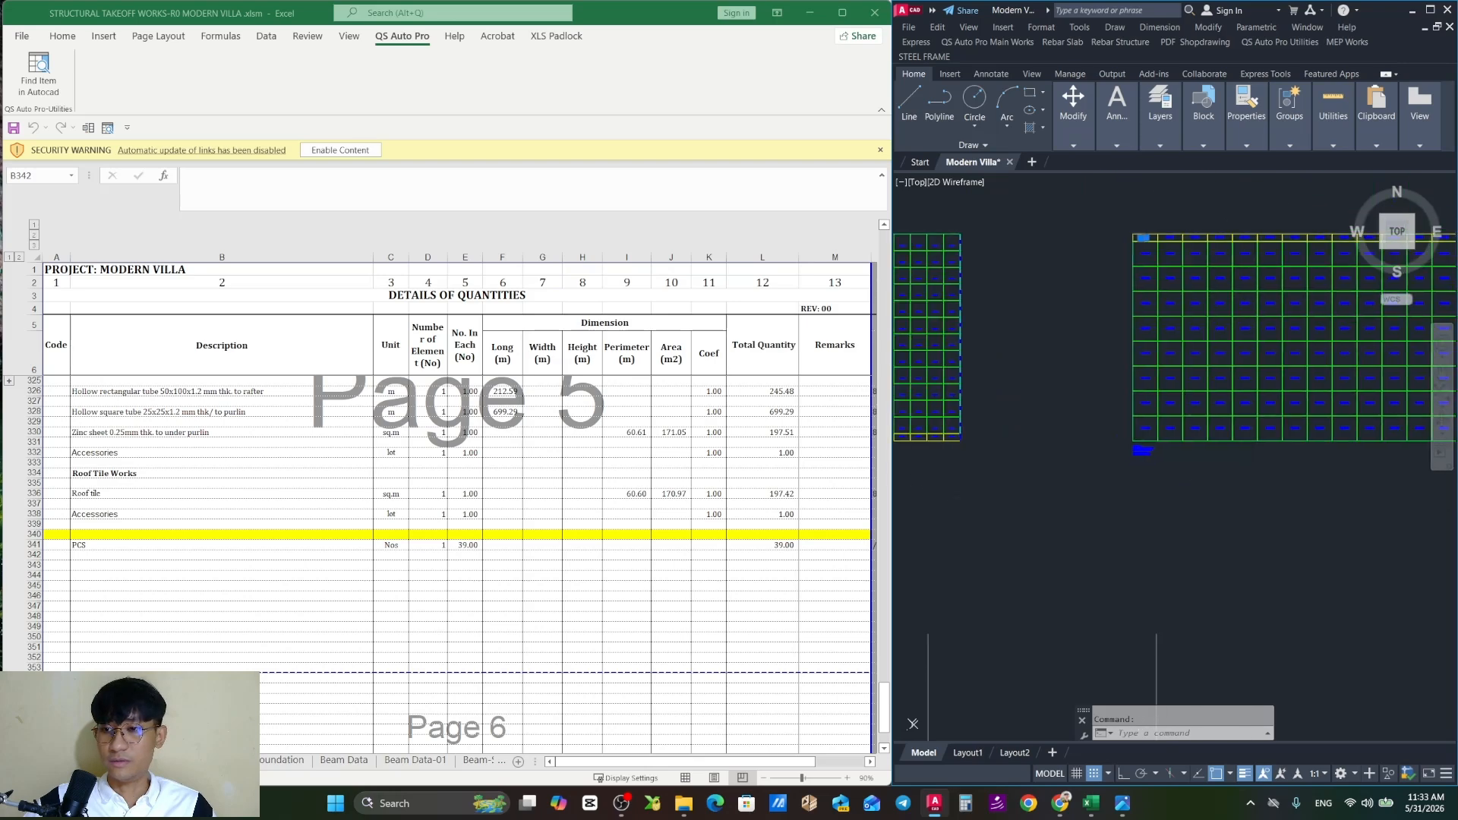
{"action": "scroll", "coordinate": [1295, 519], "scroll_direction": "down", "scroll_amount": 4}
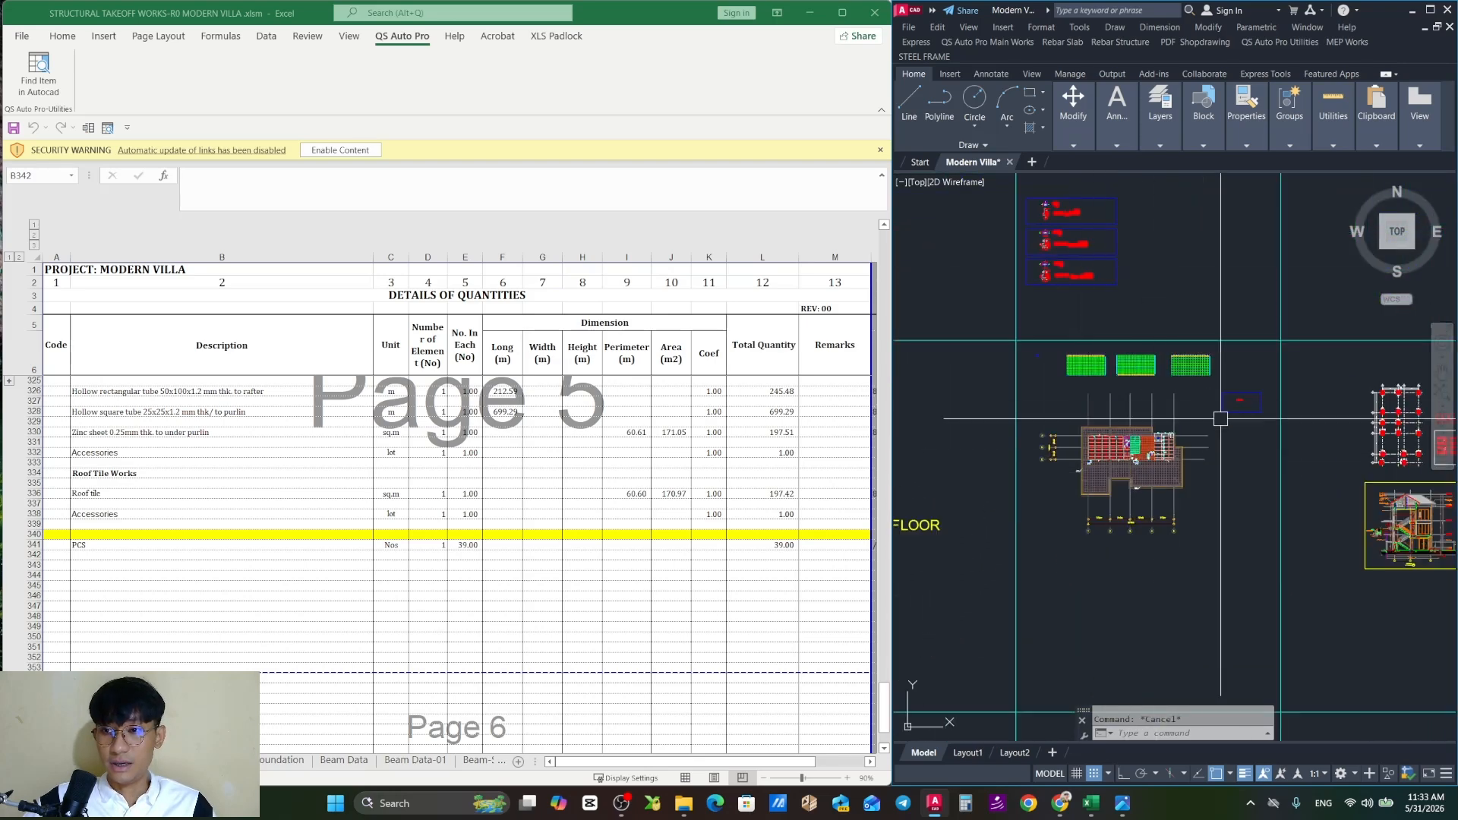
{"action": "scroll", "coordinate": [1211, 457], "scroll_direction": "up", "scroll_amount": 3}
{"action": "left_click", "coordinate": [196, 616]}
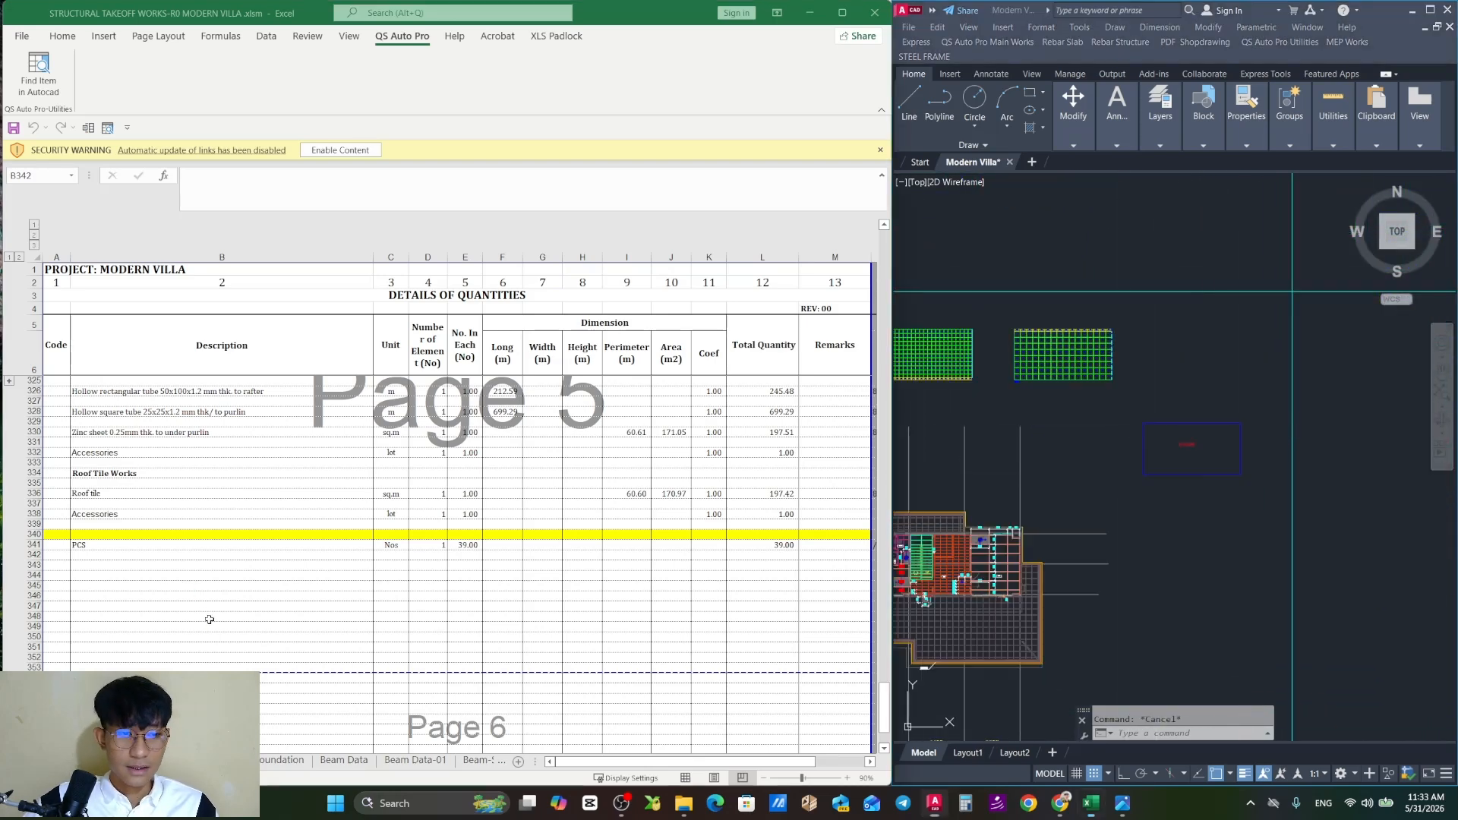
{"action": "left_click", "coordinate": [180, 566]}
{"action": "left_click", "coordinate": [186, 760]}
{"action": "left_click", "coordinate": [185, 450]}
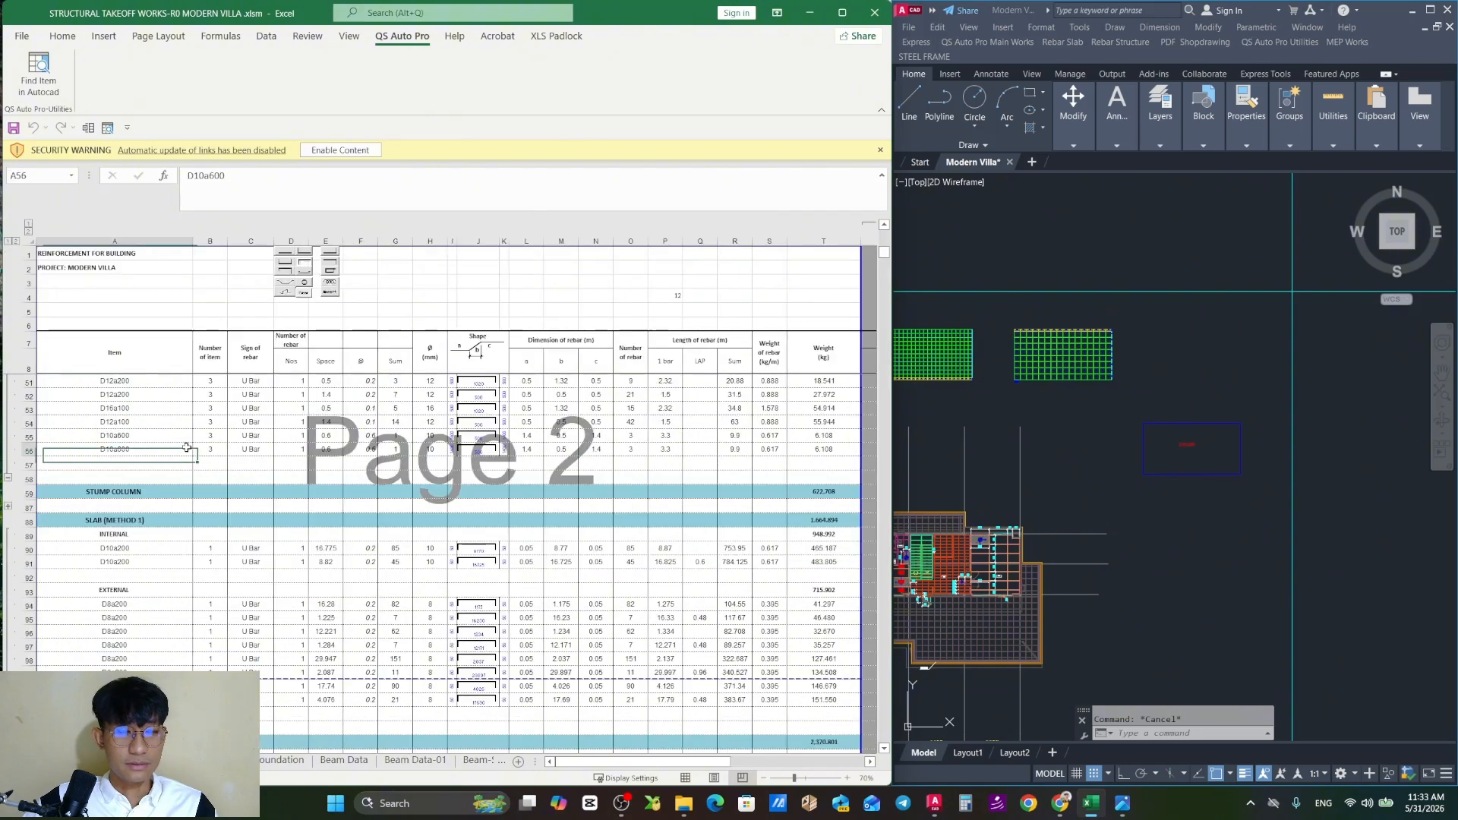
{"action": "scroll", "coordinate": [183, 466], "scroll_direction": "up", "scroll_amount": 5}
{"action": "scroll", "coordinate": [186, 467], "scroll_direction": "up", "scroll_amount": 9}
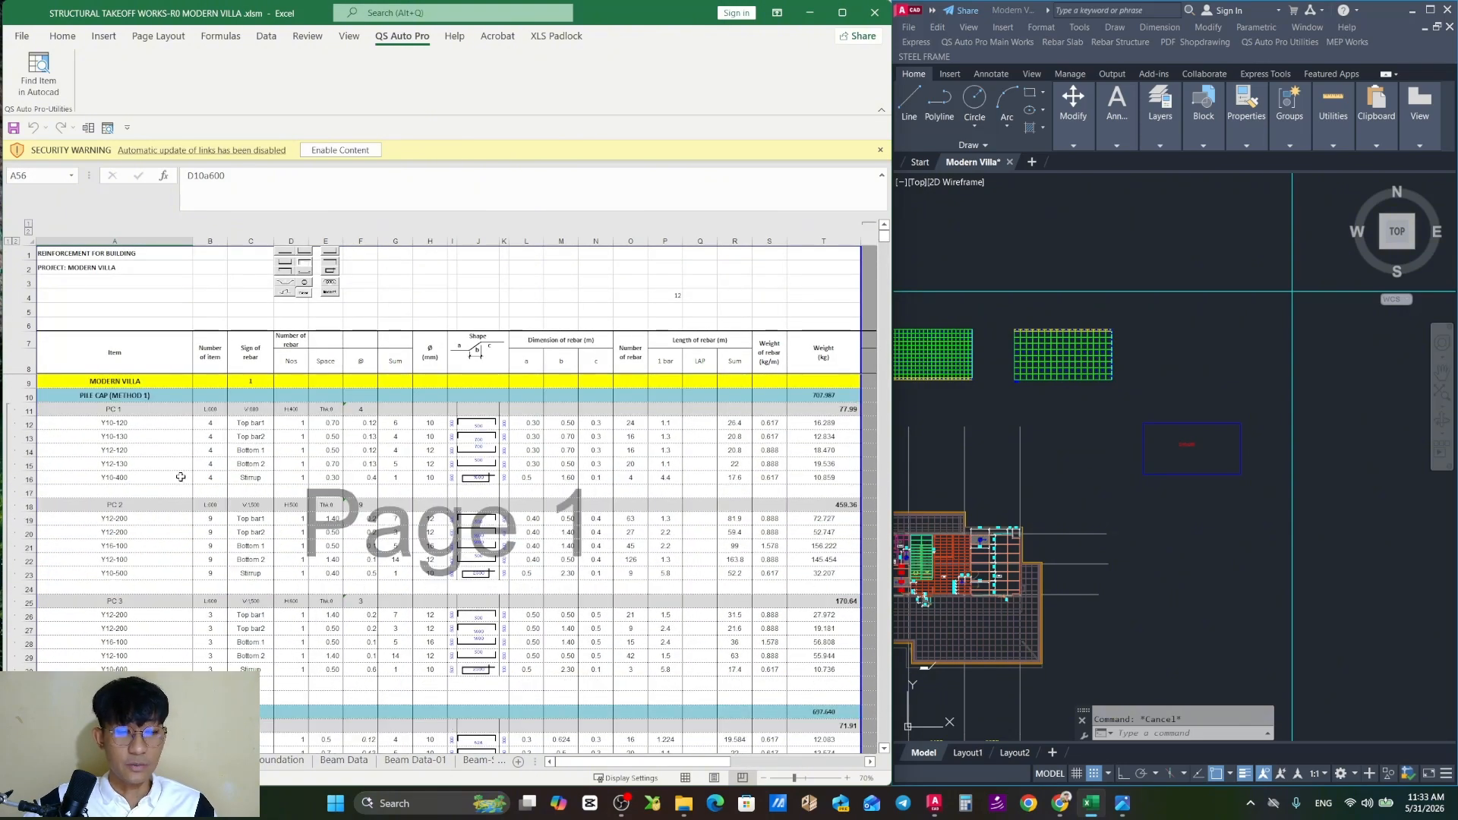
{"action": "scroll", "coordinate": [144, 403], "scroll_direction": "down", "scroll_amount": 8}
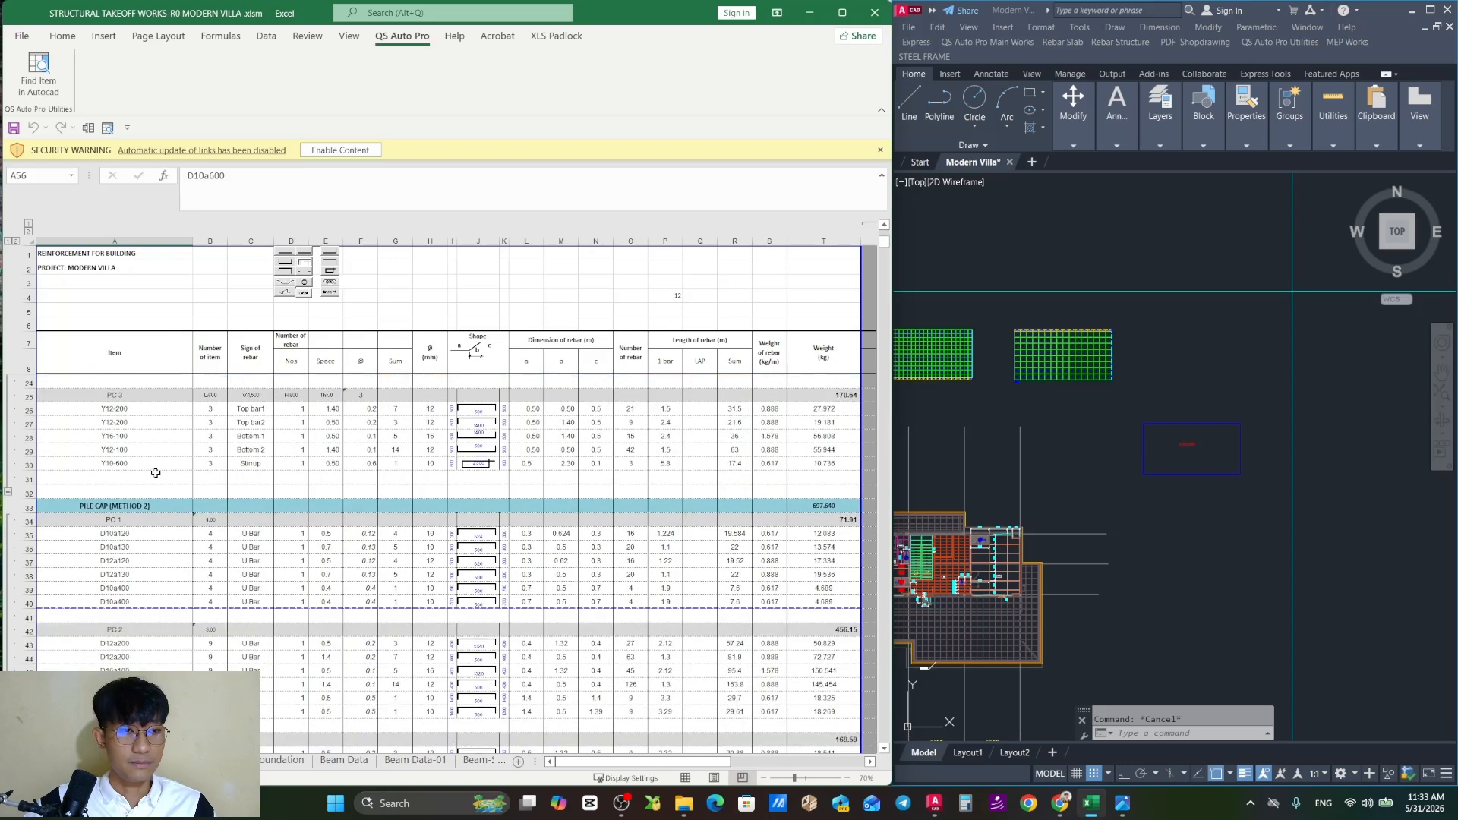
Find the PC 1 rebar items in A35:A40 of Pile Cap (Method 2) in AutoCAD and inspect the matching bars
{"action": "left_click_drag", "start_coordinate": [136, 409], "coordinate": [142, 476]}
{"action": "left_click", "coordinate": [38, 73]}
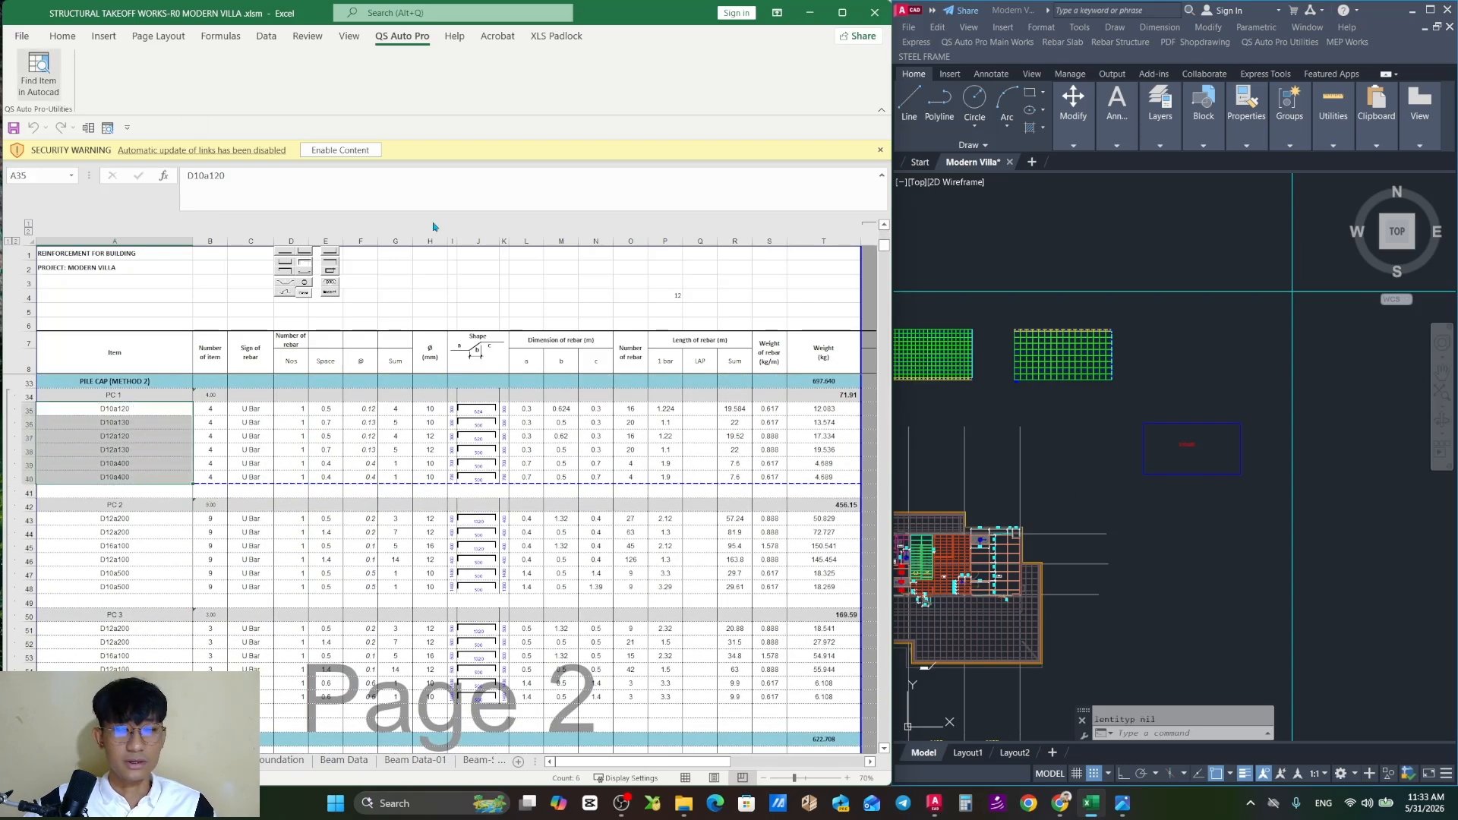
{"action": "middle_click_drag", "start_coordinate": [1153, 304], "coordinate": [1264, 544]}
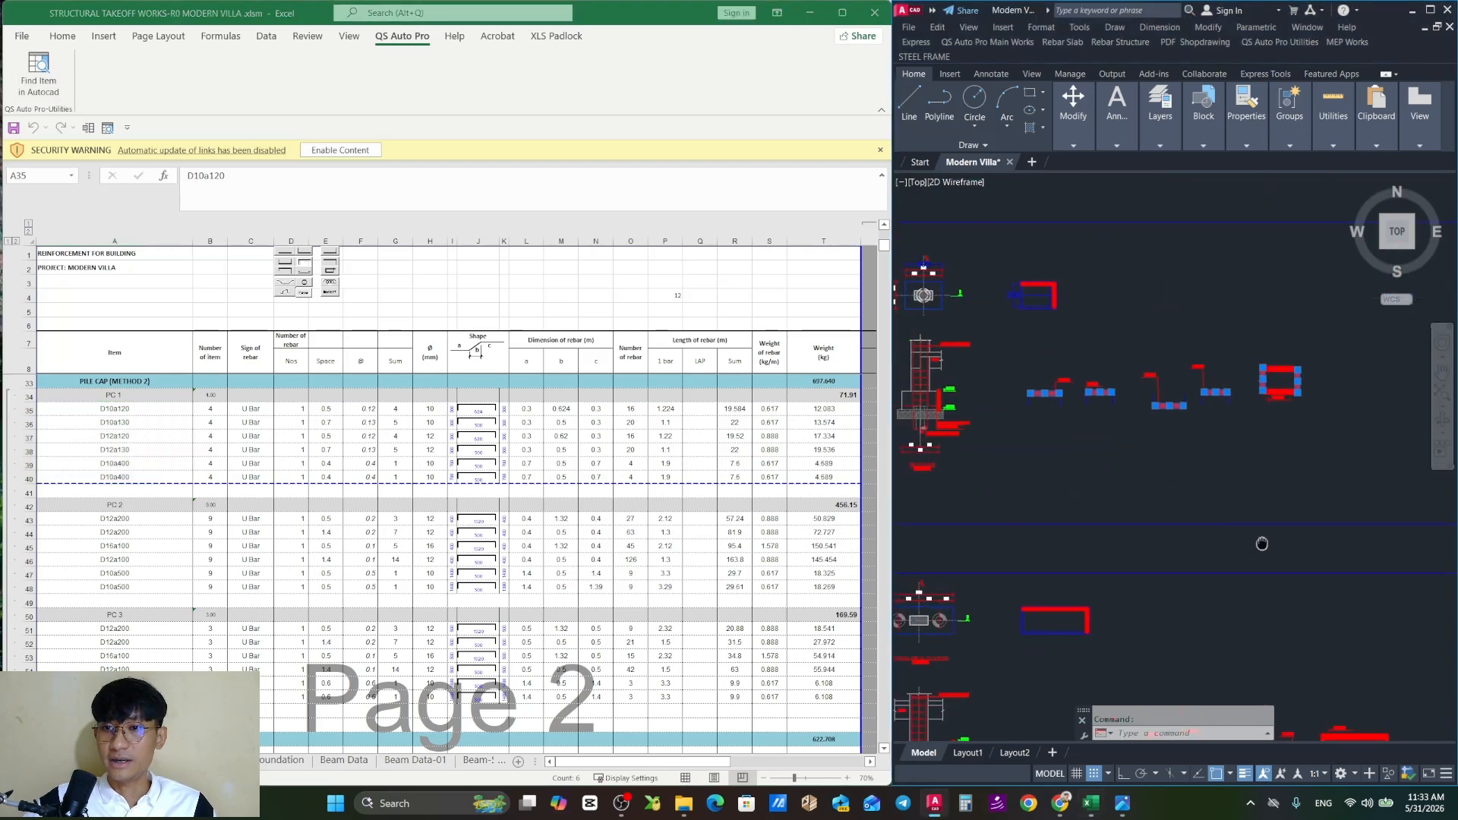
{"action": "middle_click_drag", "start_coordinate": [1050, 394], "coordinate": [1155, 430]}
{"action": "middle_click_drag", "start_coordinate": [1263, 458], "coordinate": [1227, 563]}
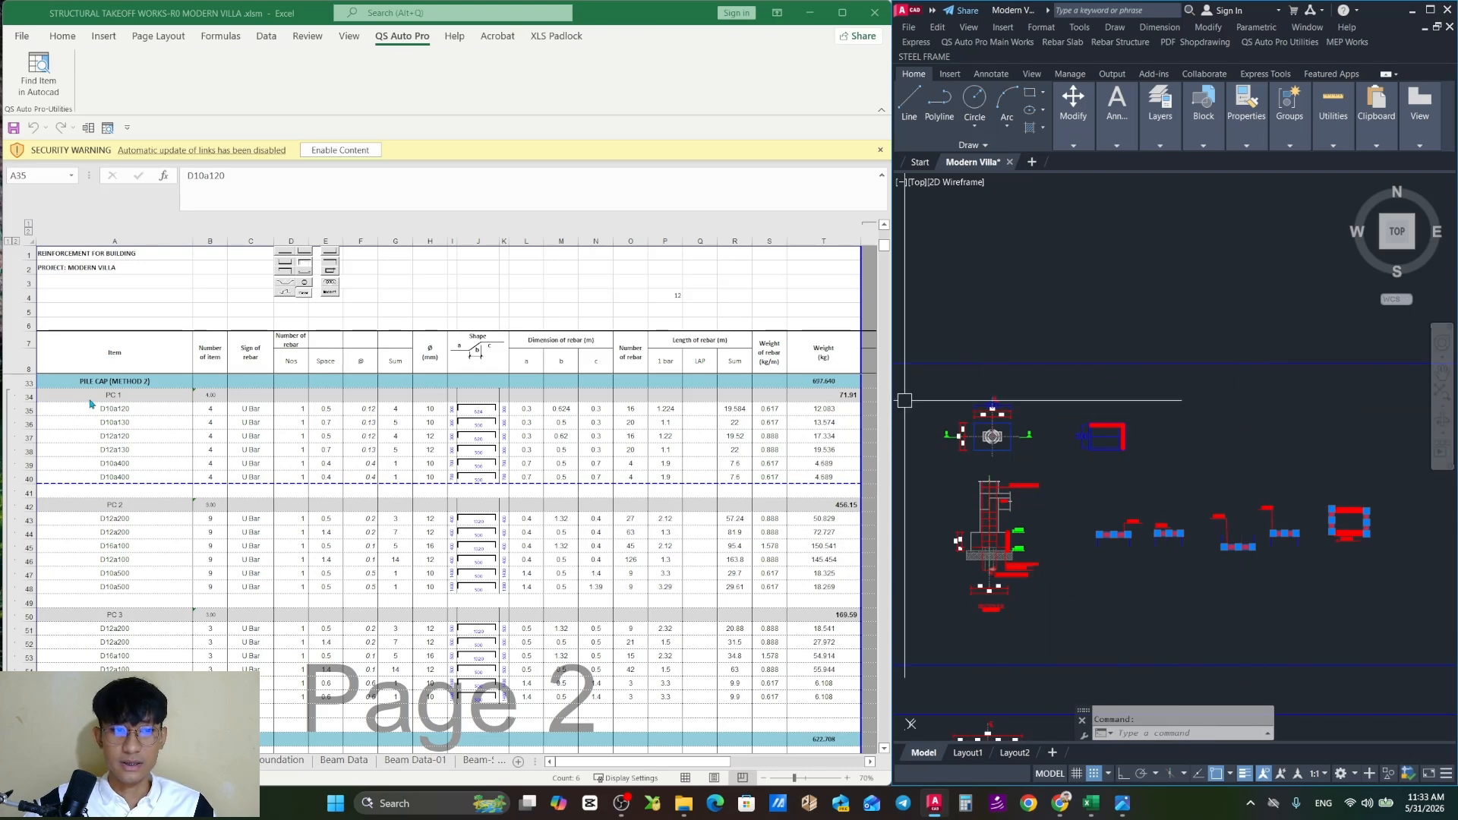
{"action": "left_click", "coordinate": [143, 420]}
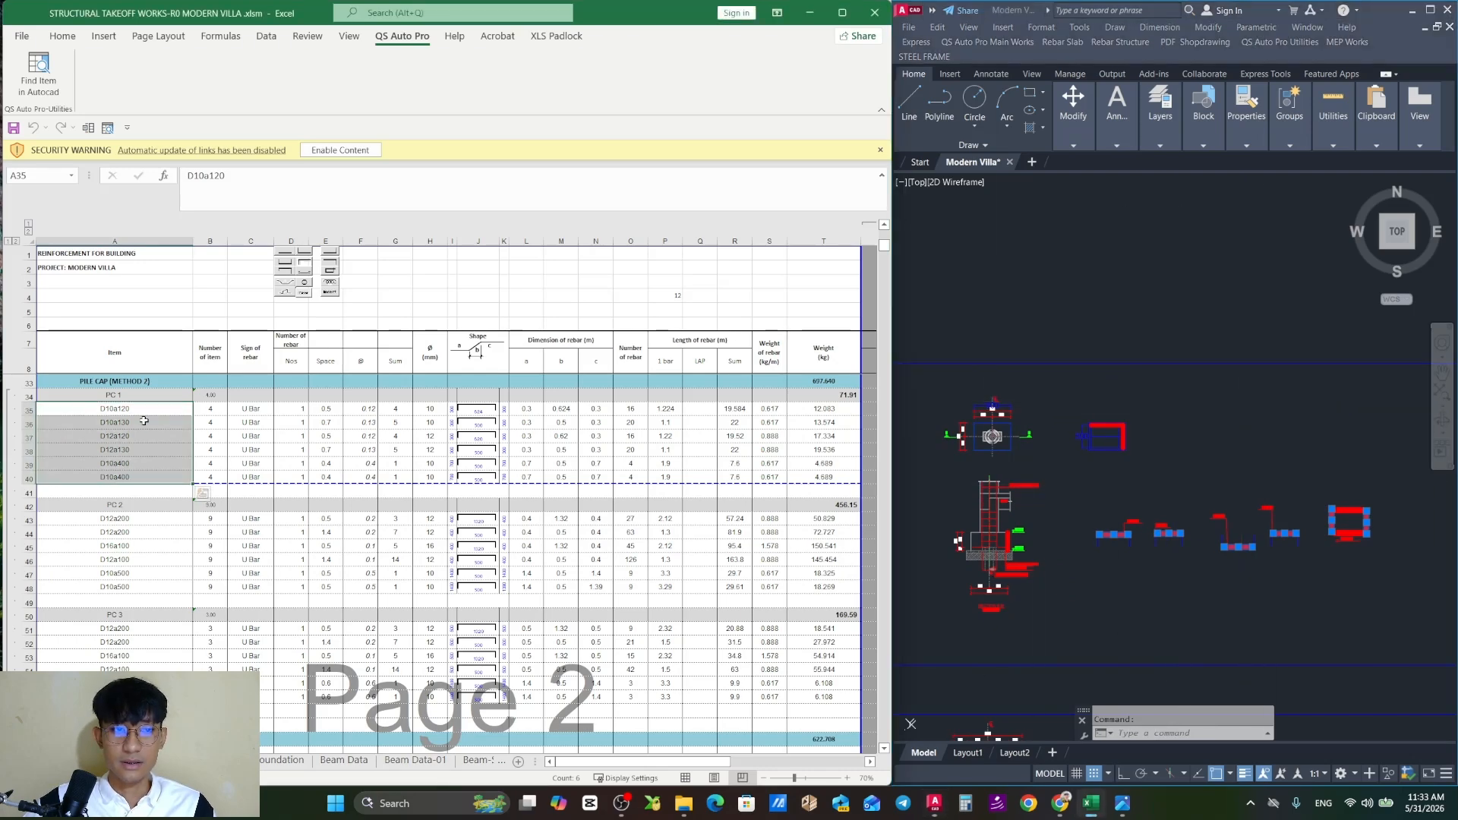
{"action": "left_click", "coordinate": [1334, 534]}
{"action": "scroll", "coordinate": [1164, 558], "scroll_direction": "up", "scroll_amount": 4}
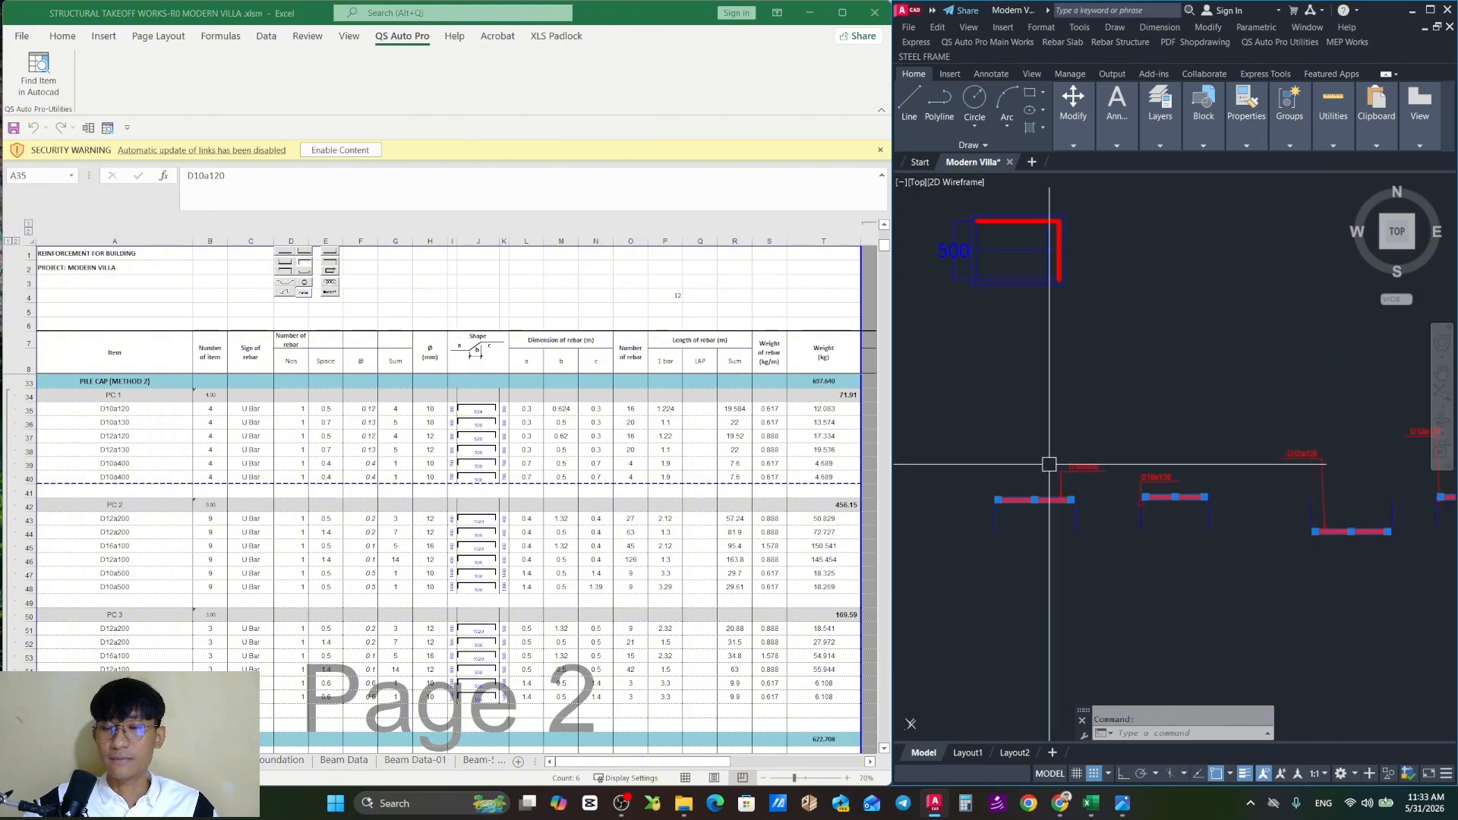
{"action": "scroll", "coordinate": [1205, 517], "scroll_direction": "down", "scroll_amount": 6}
{"action": "middle_click_drag", "start_coordinate": [1206, 553], "coordinate": [1162, 499]}
{"action": "key", "text": "Escape"}
Find the last D10a500 rebar item of PC 2, in cell A48, in the AutoCAD drawing
{"action": "left_click", "coordinate": [162, 580]}
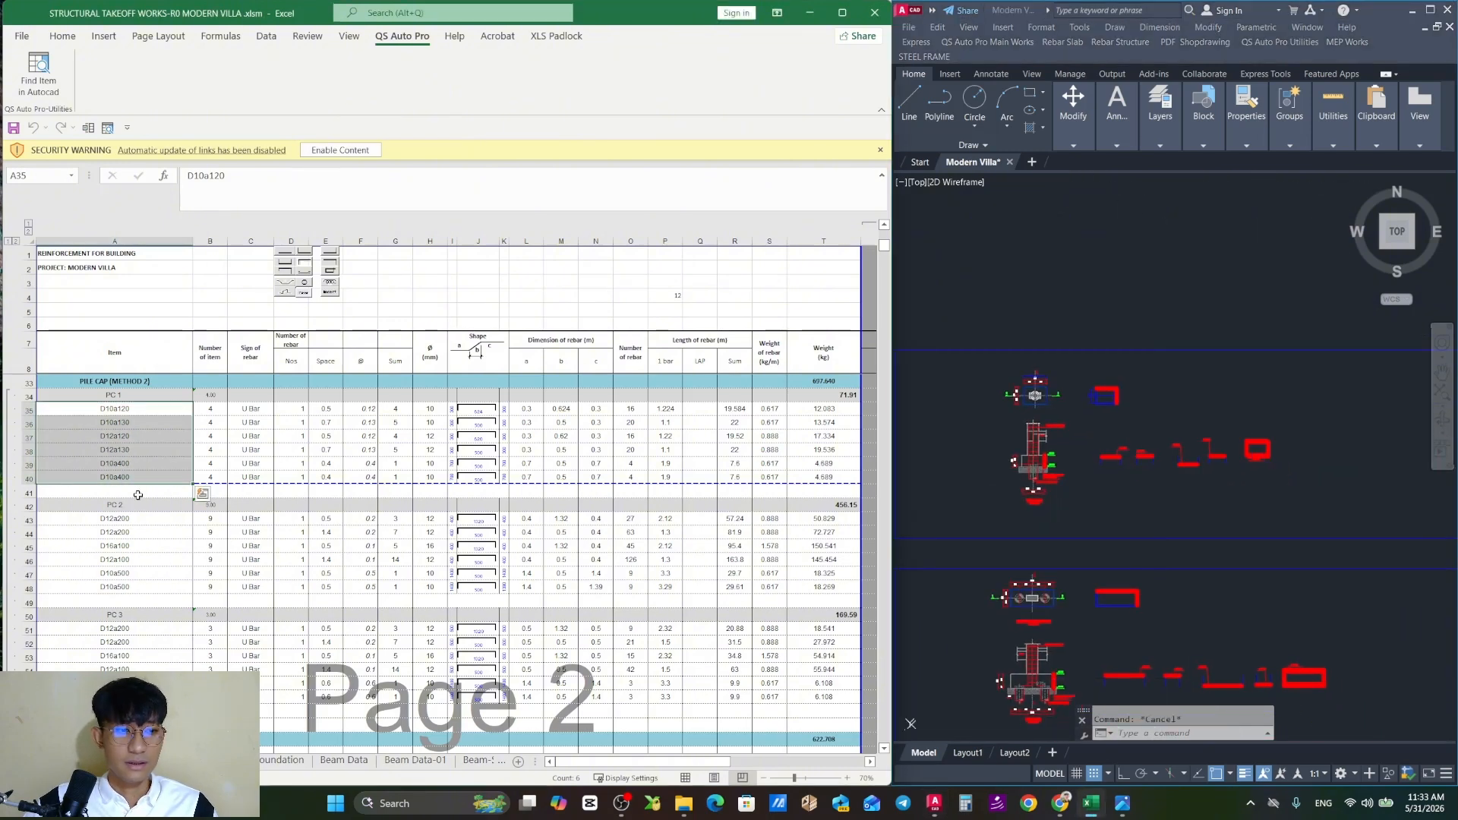
{"action": "scroll", "coordinate": [137, 494], "scroll_direction": "down", "scroll_amount": 1}
{"action": "left_click", "coordinate": [139, 545]}
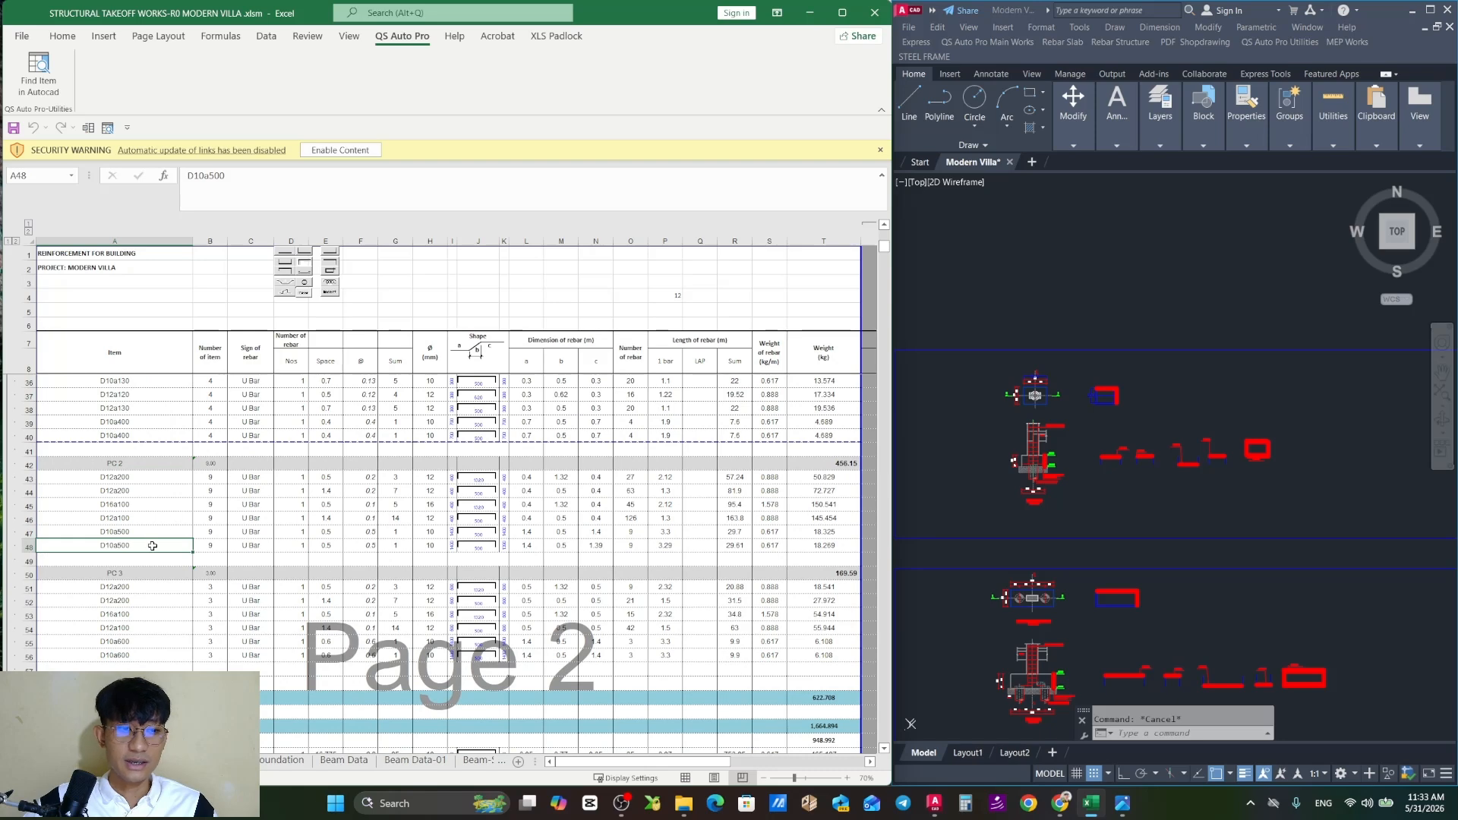
{"action": "double_click", "coordinate": [154, 545]}
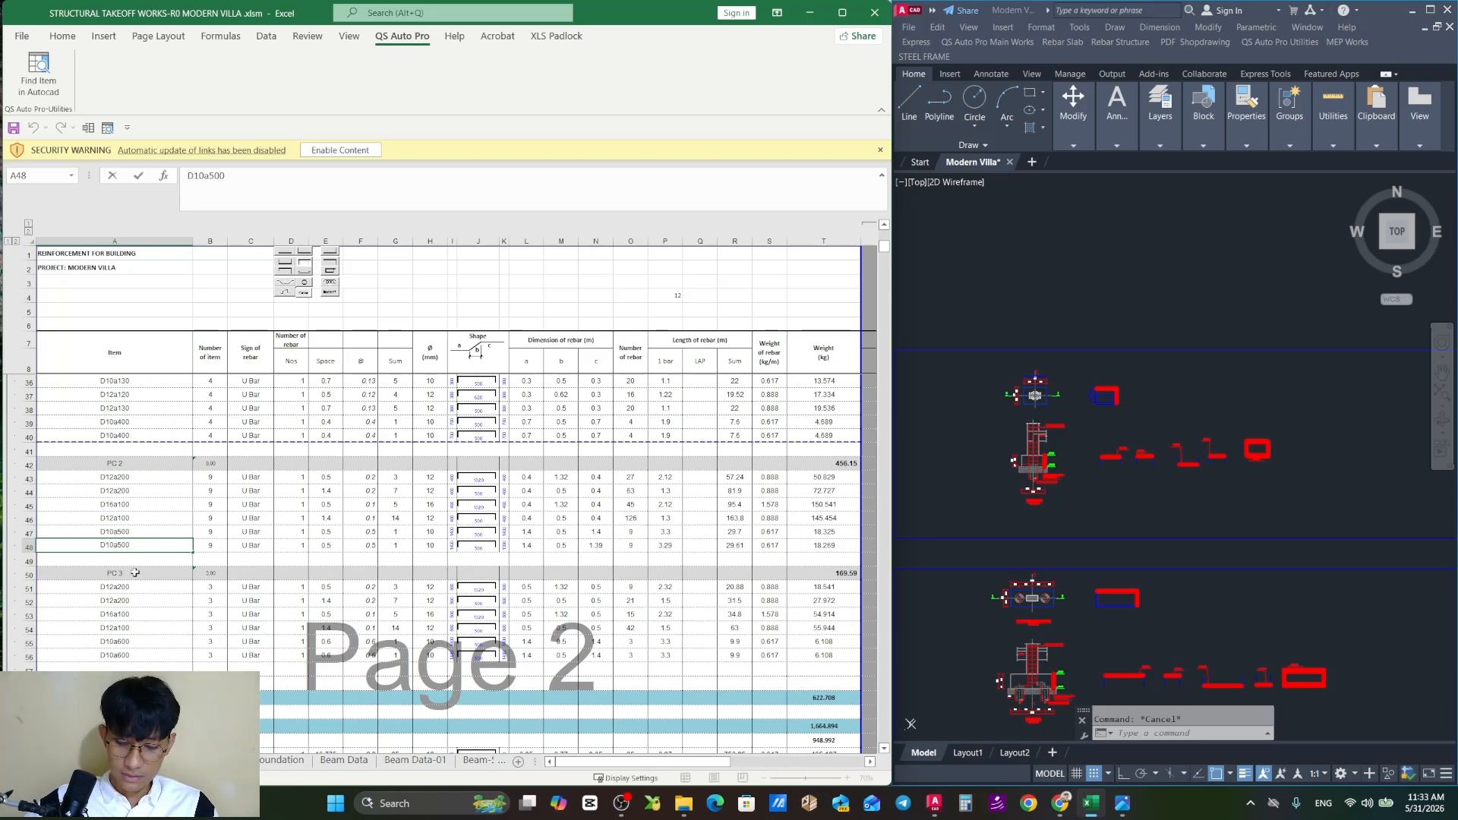
{"action": "key", "text": "Escape"}
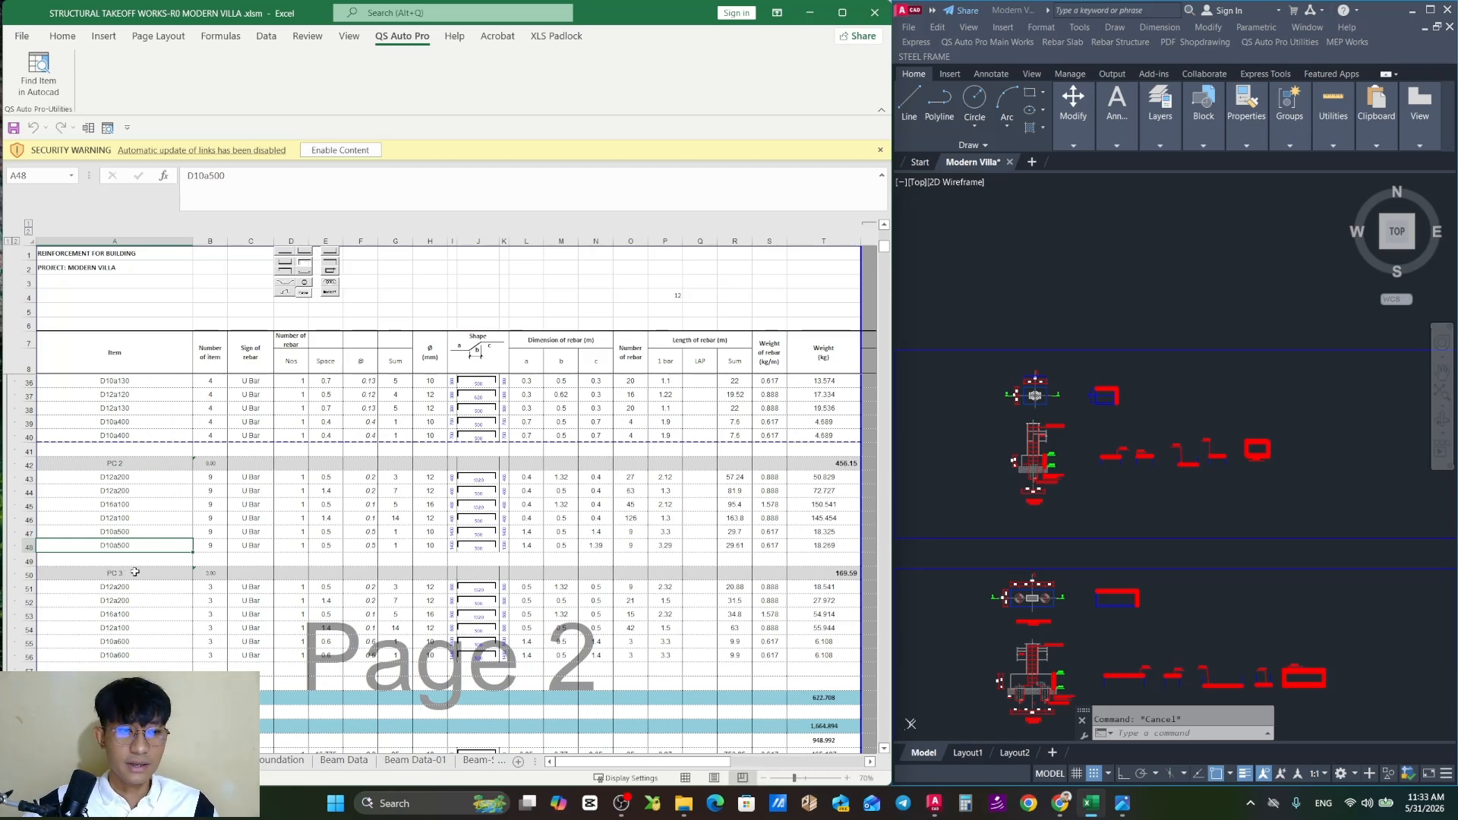
{"action": "left_click", "coordinate": [38, 76]}
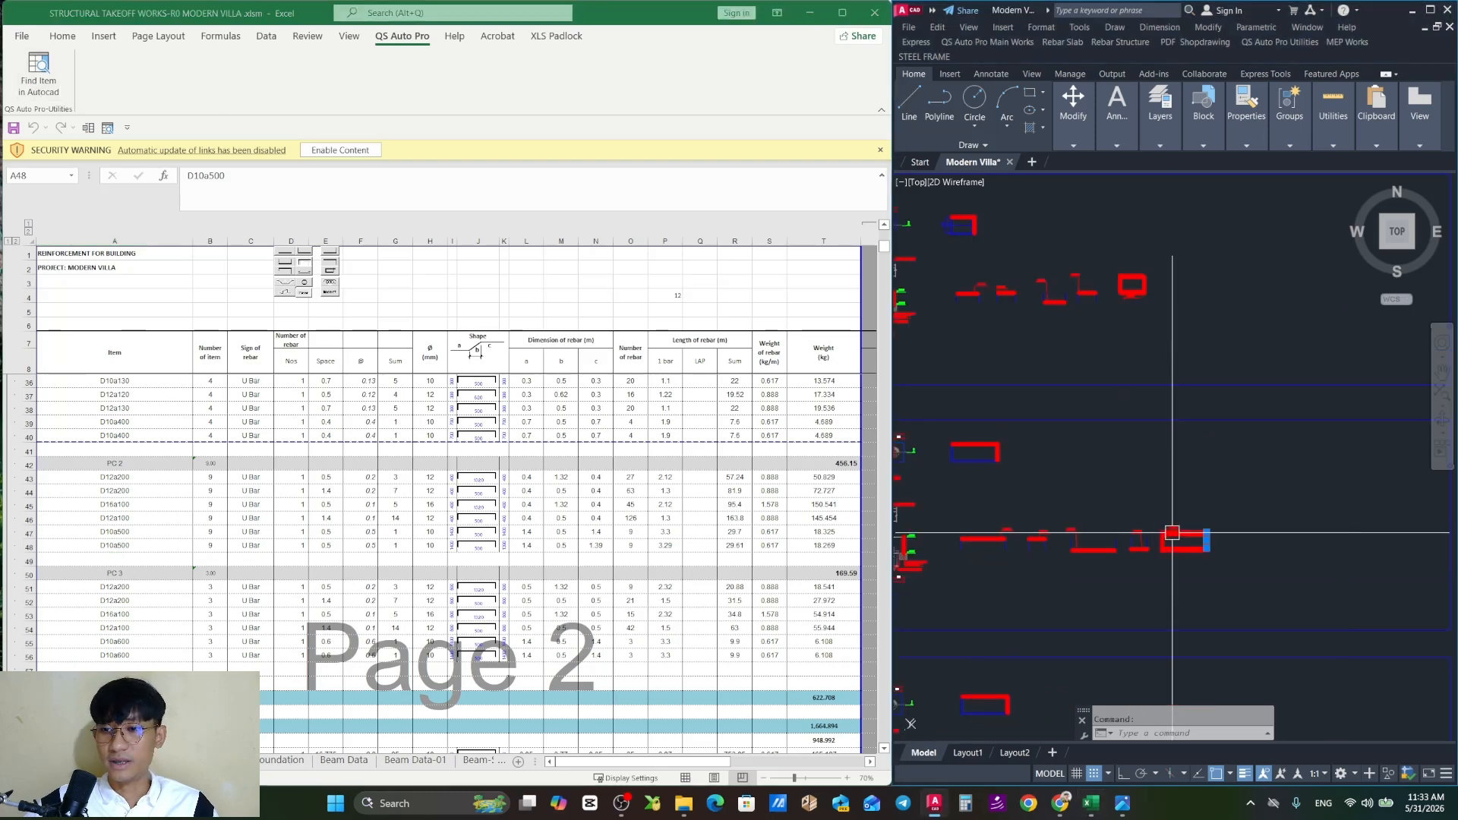
Find the D12a200 rebar item of PC 3 in cell A52 in the AutoCAD drawing, then clear the selection
{"action": "left_click", "coordinate": [154, 601]}
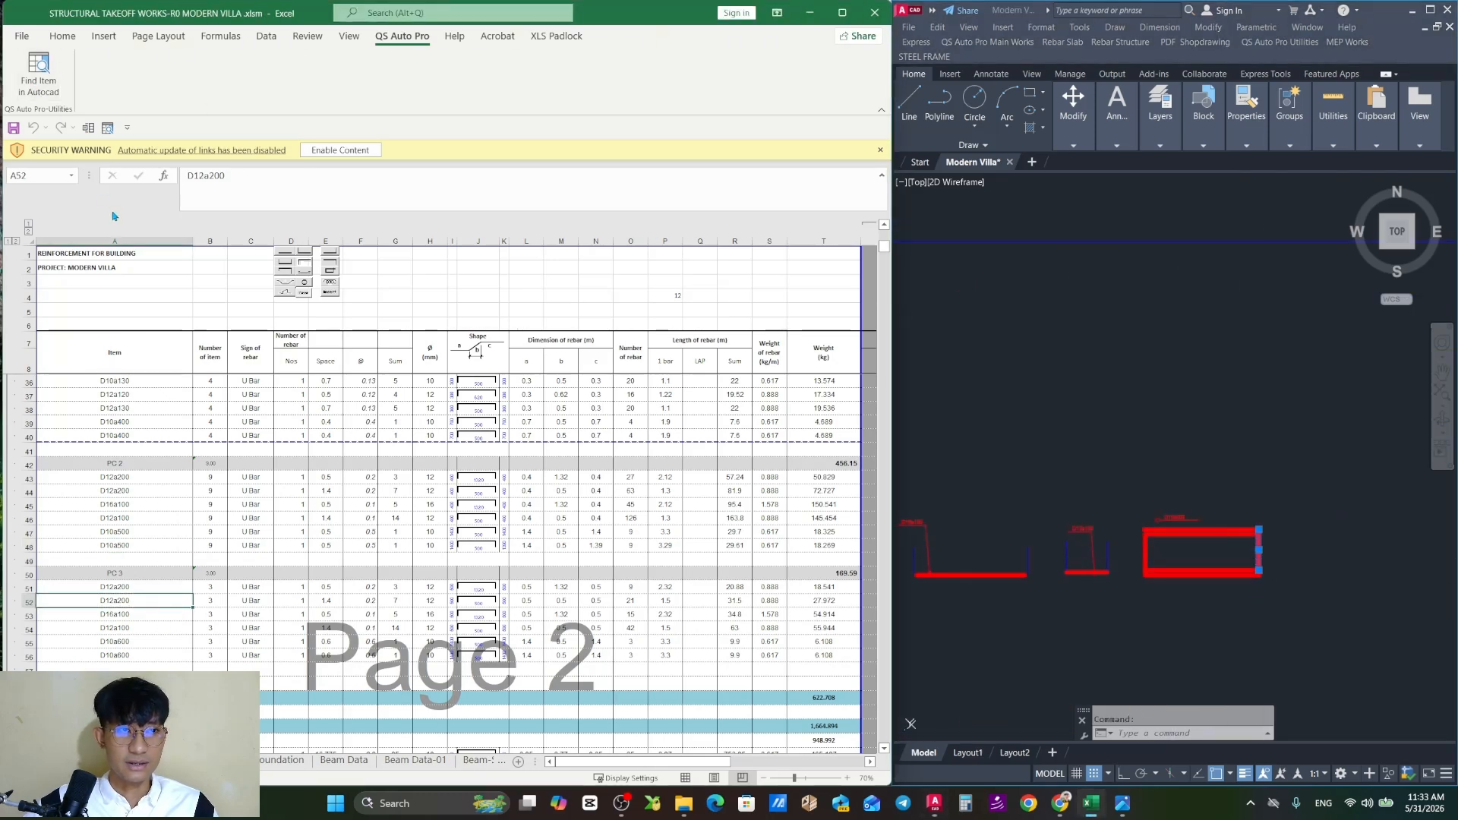
{"action": "left_click", "coordinate": [38, 76]}
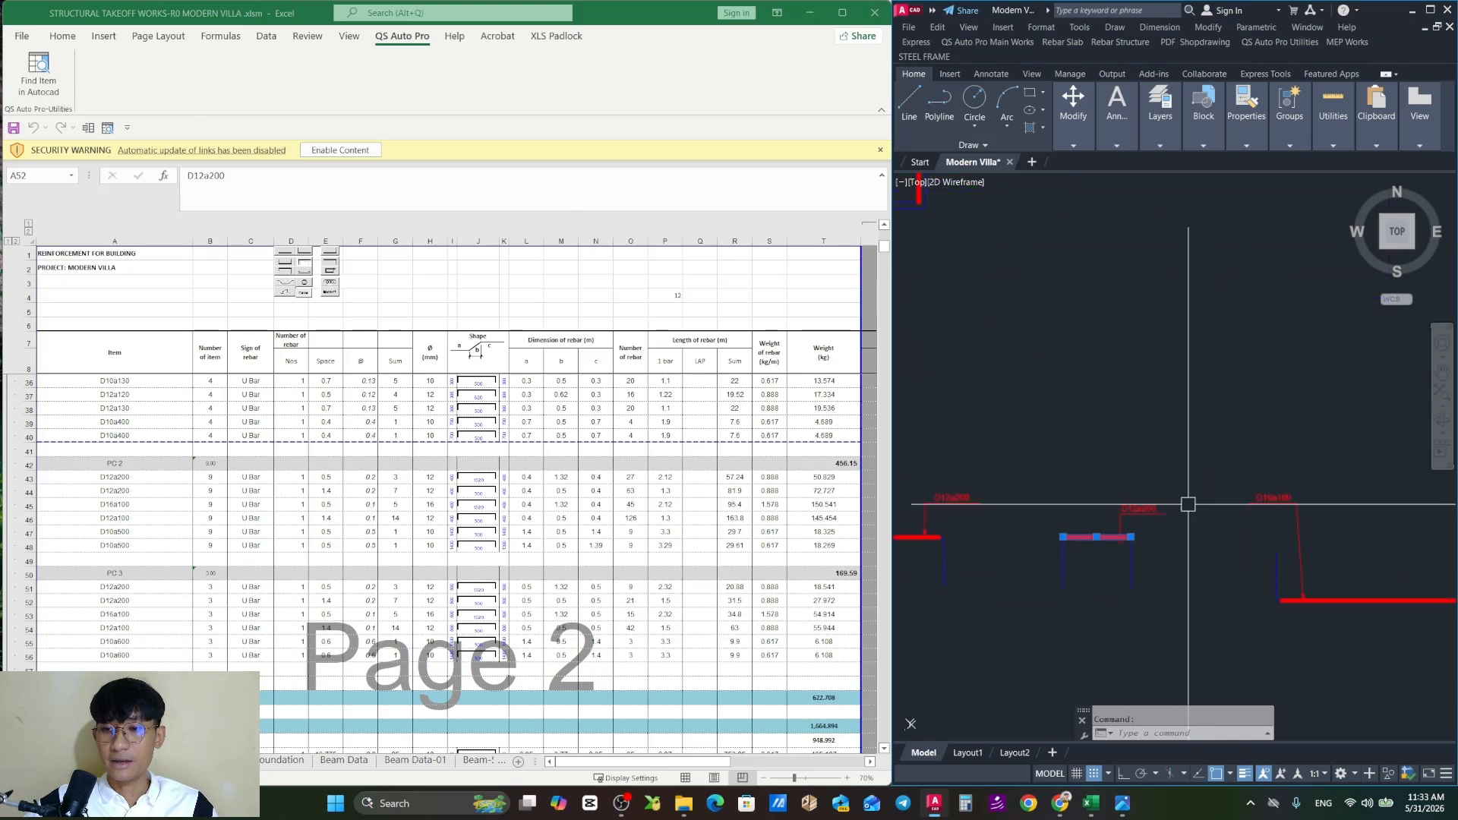
{"action": "key", "text": "Escape"}
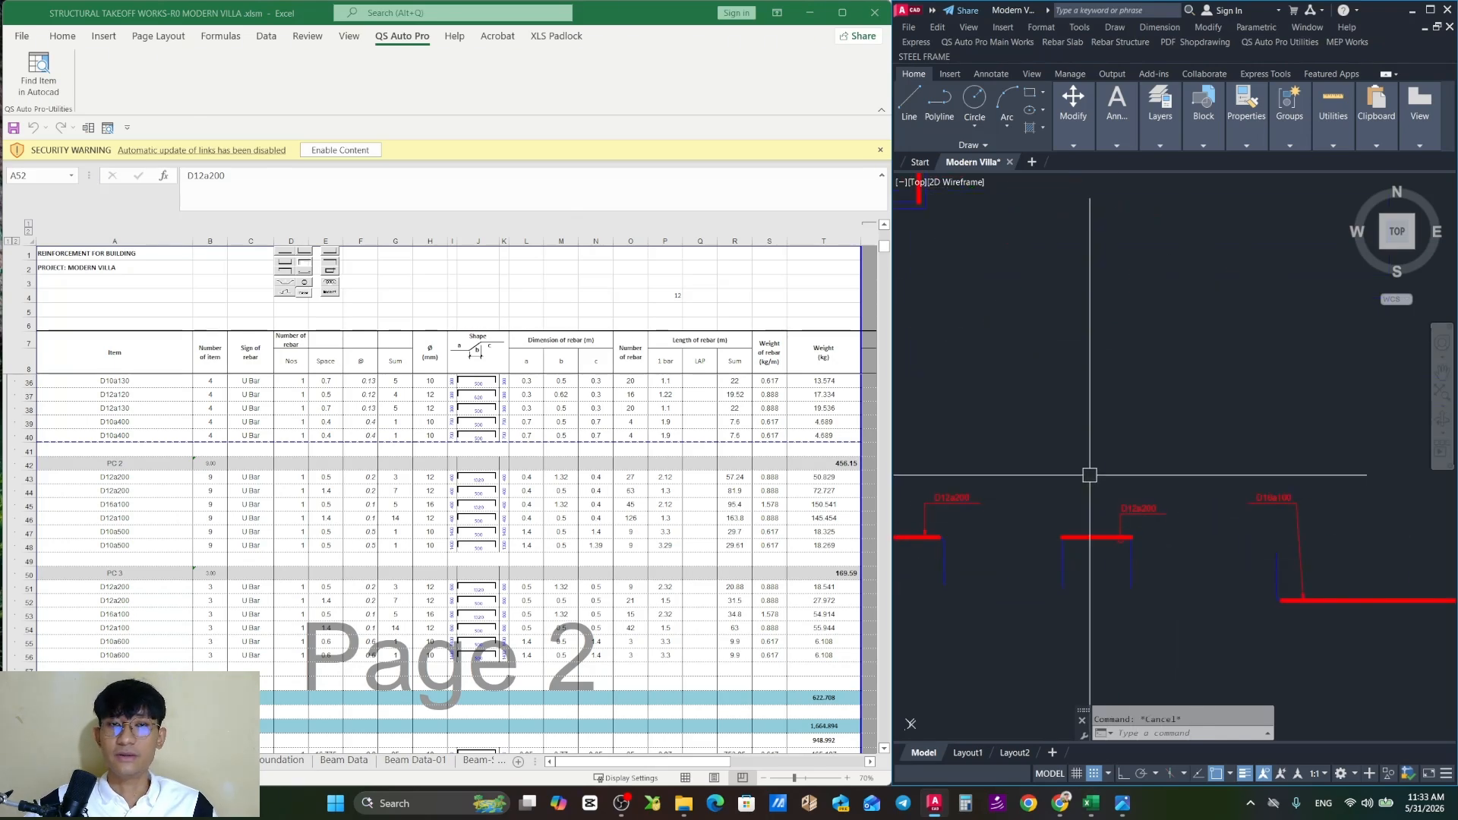
Go to the yellow OTHER section of the reinforcement sheet and select the empty cell A1033 for the new rebar export
{"action": "scroll", "coordinate": [1087, 477], "scroll_direction": "down", "scroll_amount": 5}
{"action": "middle_click_drag", "start_coordinate": [1087, 477], "coordinate": [1100, 461]}
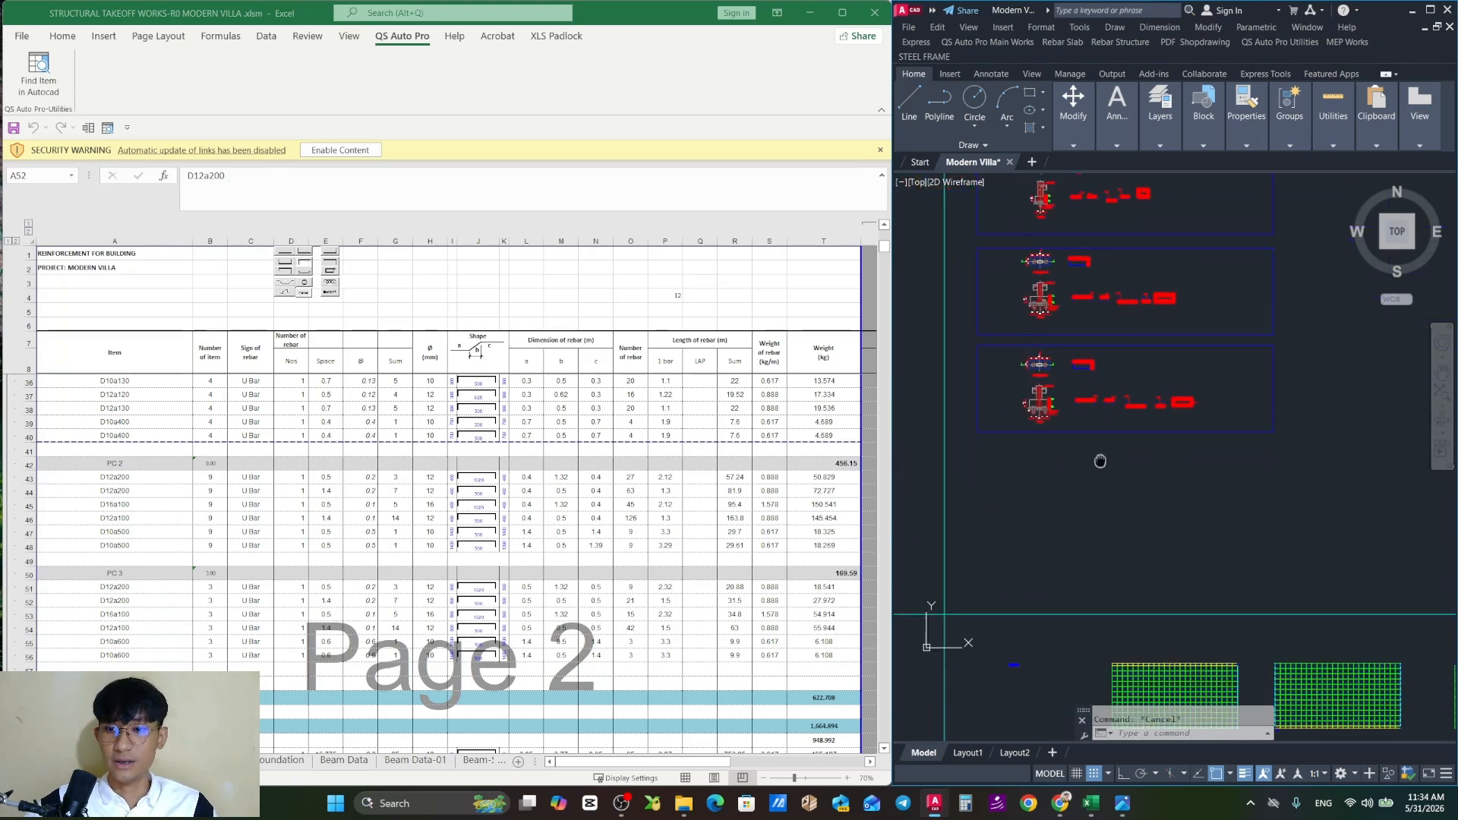
{"action": "scroll", "coordinate": [1101, 461], "scroll_direction": "down", "scroll_amount": 5}
{"action": "scroll", "coordinate": [227, 630], "scroll_direction": "down", "scroll_amount": 6}
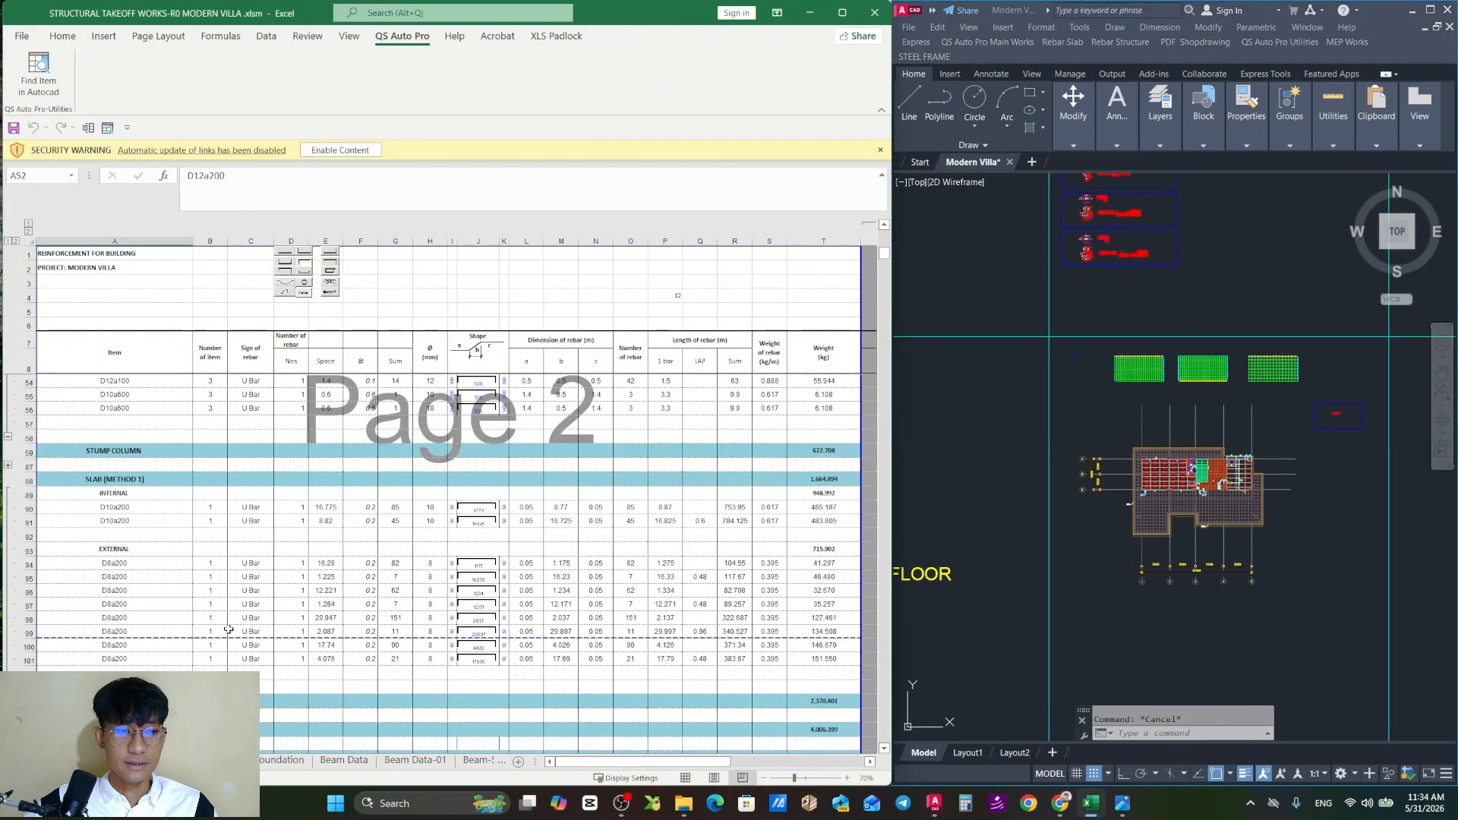
{"action": "scroll", "coordinate": [228, 630], "scroll_direction": "down", "scroll_amount": 10}
{"action": "left_click", "coordinate": [160, 507]}
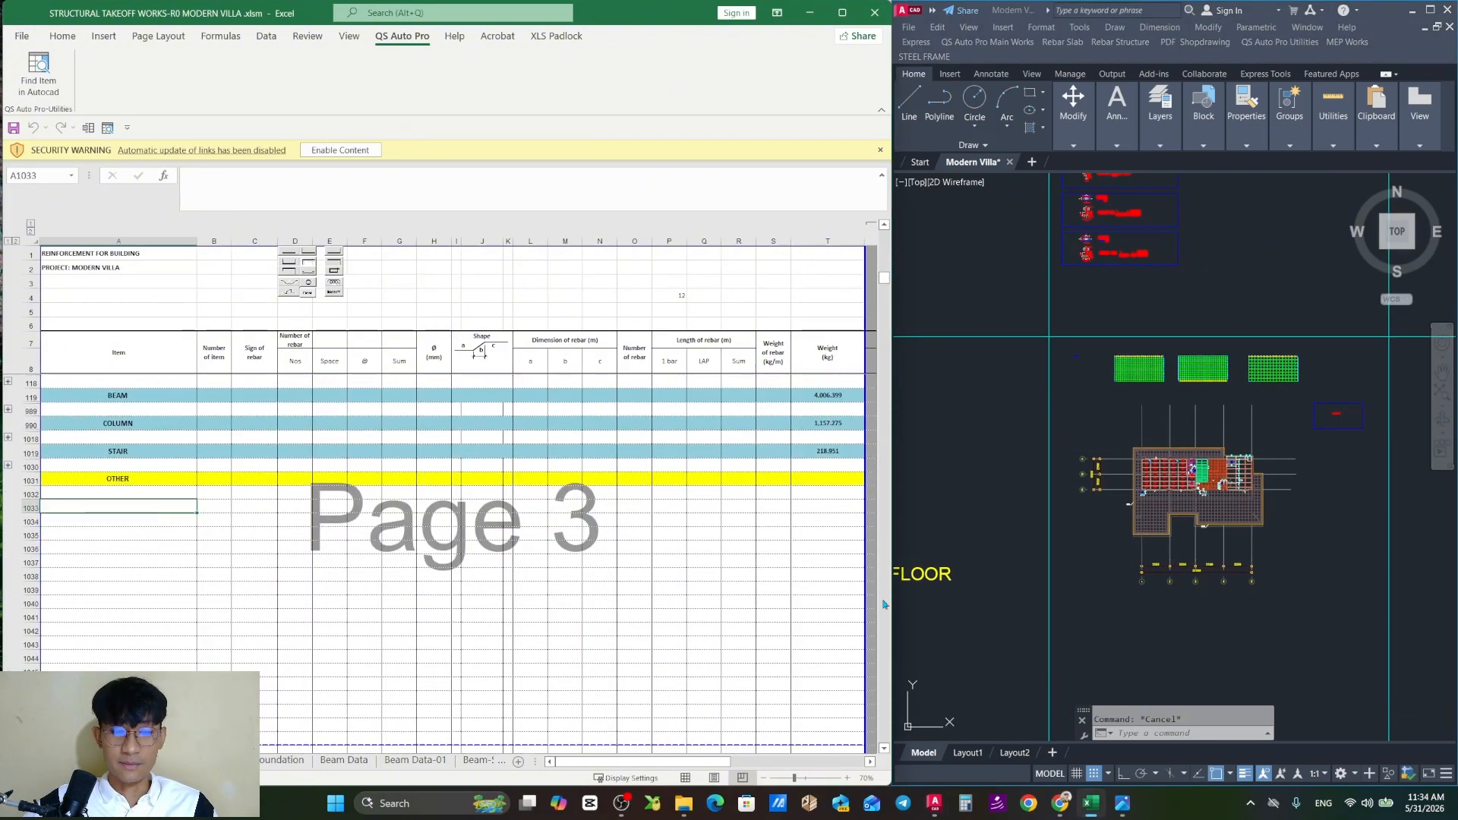
Locate the rectangular slab labelled D10a200 in the AutoCAD drawing and check its outline, leaving it unselected
{"action": "middle_click_drag", "start_coordinate": [1259, 360], "coordinate": [918, 362]}
{"action": "scroll", "coordinate": [1032, 449], "scroll_direction": "up", "scroll_amount": 4}
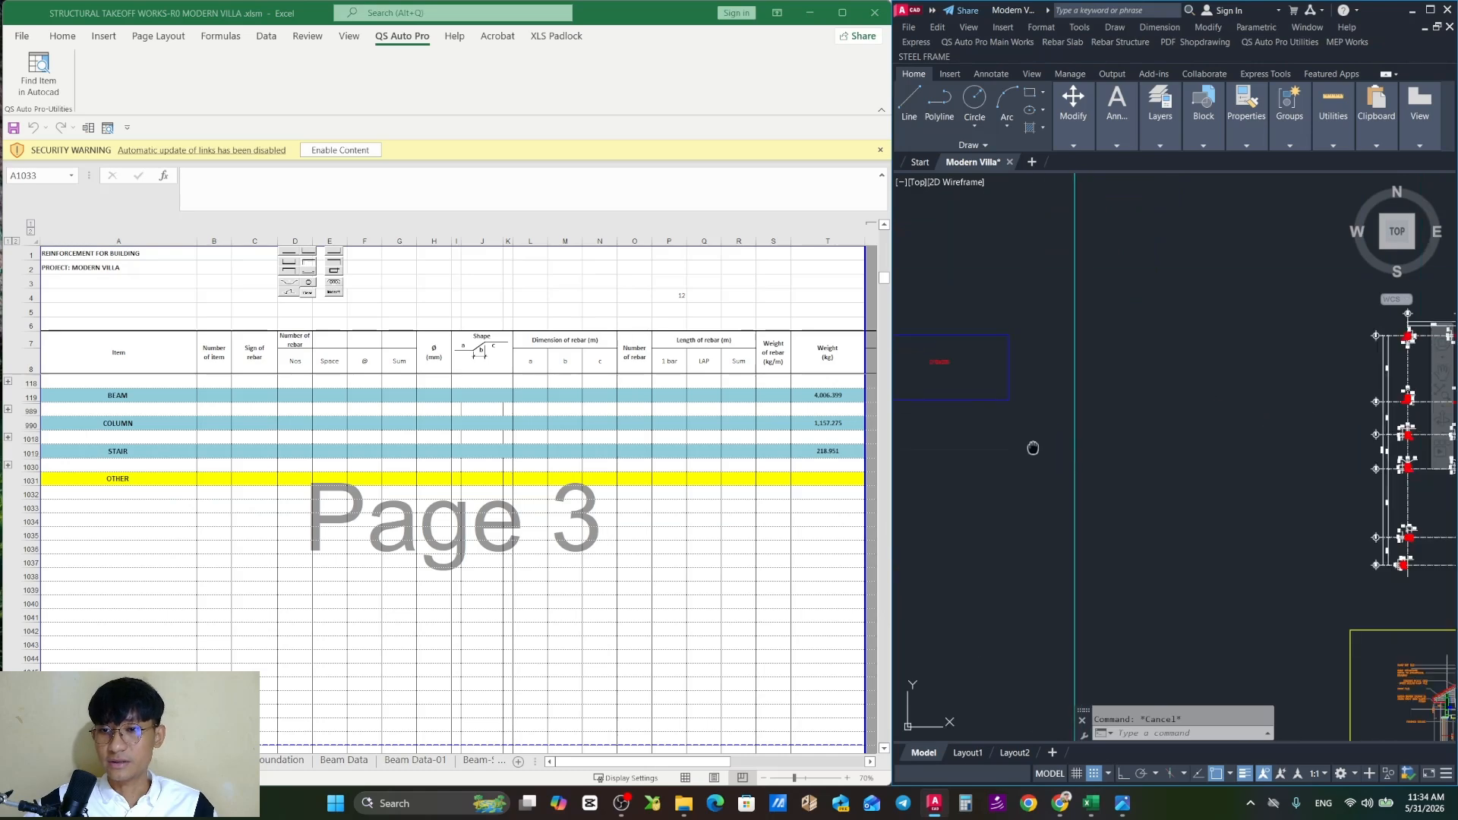
{"action": "middle_click_drag", "start_coordinate": [1032, 449], "coordinate": [1255, 435]}
{"action": "scroll", "coordinate": [1164, 341], "scroll_direction": "up", "scroll_amount": 2}
{"action": "scroll", "coordinate": [1178, 424], "scroll_direction": "up", "scroll_amount": 3}
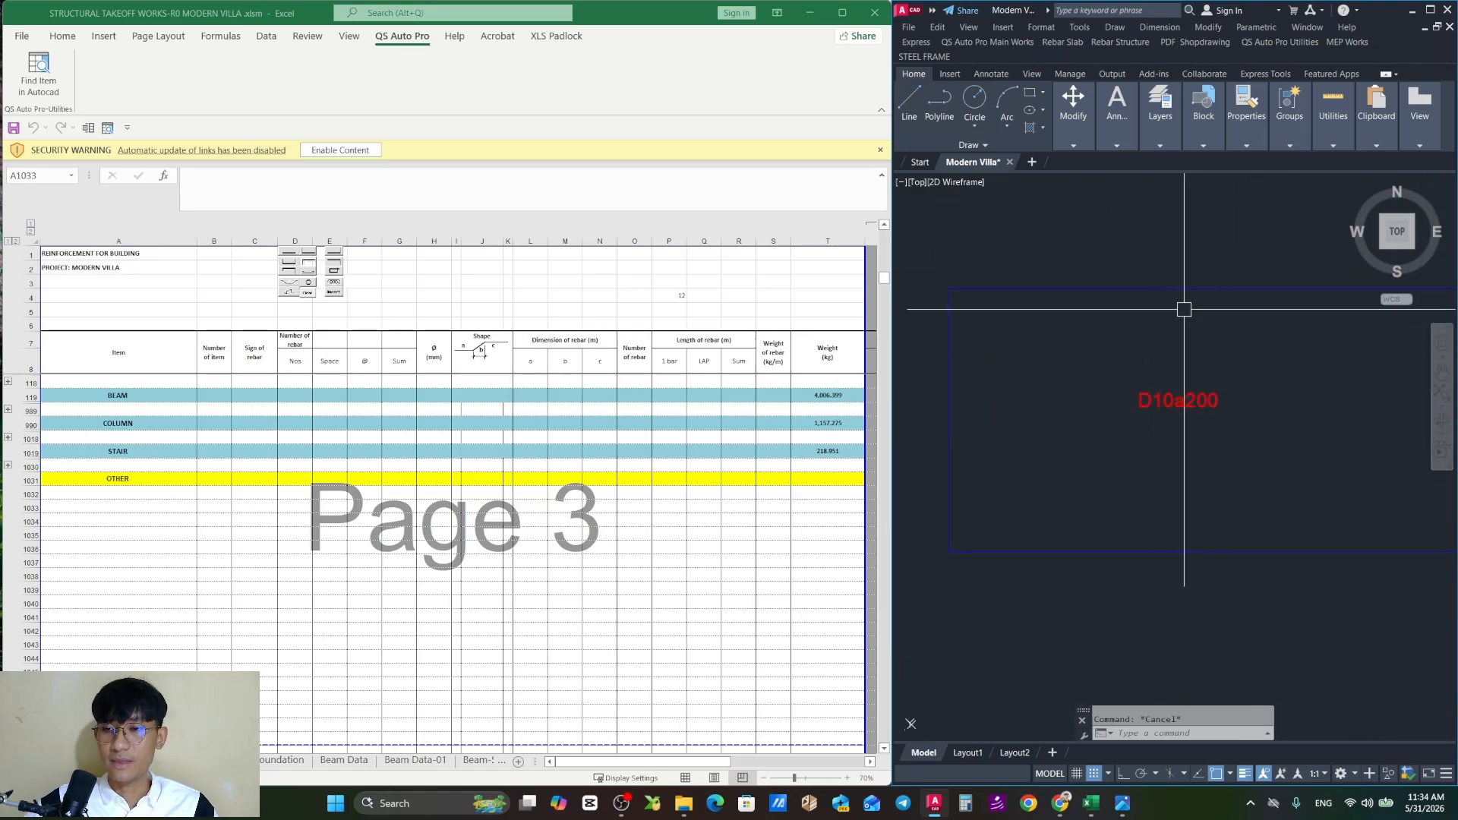
{"action": "left_click", "coordinate": [1204, 288]}
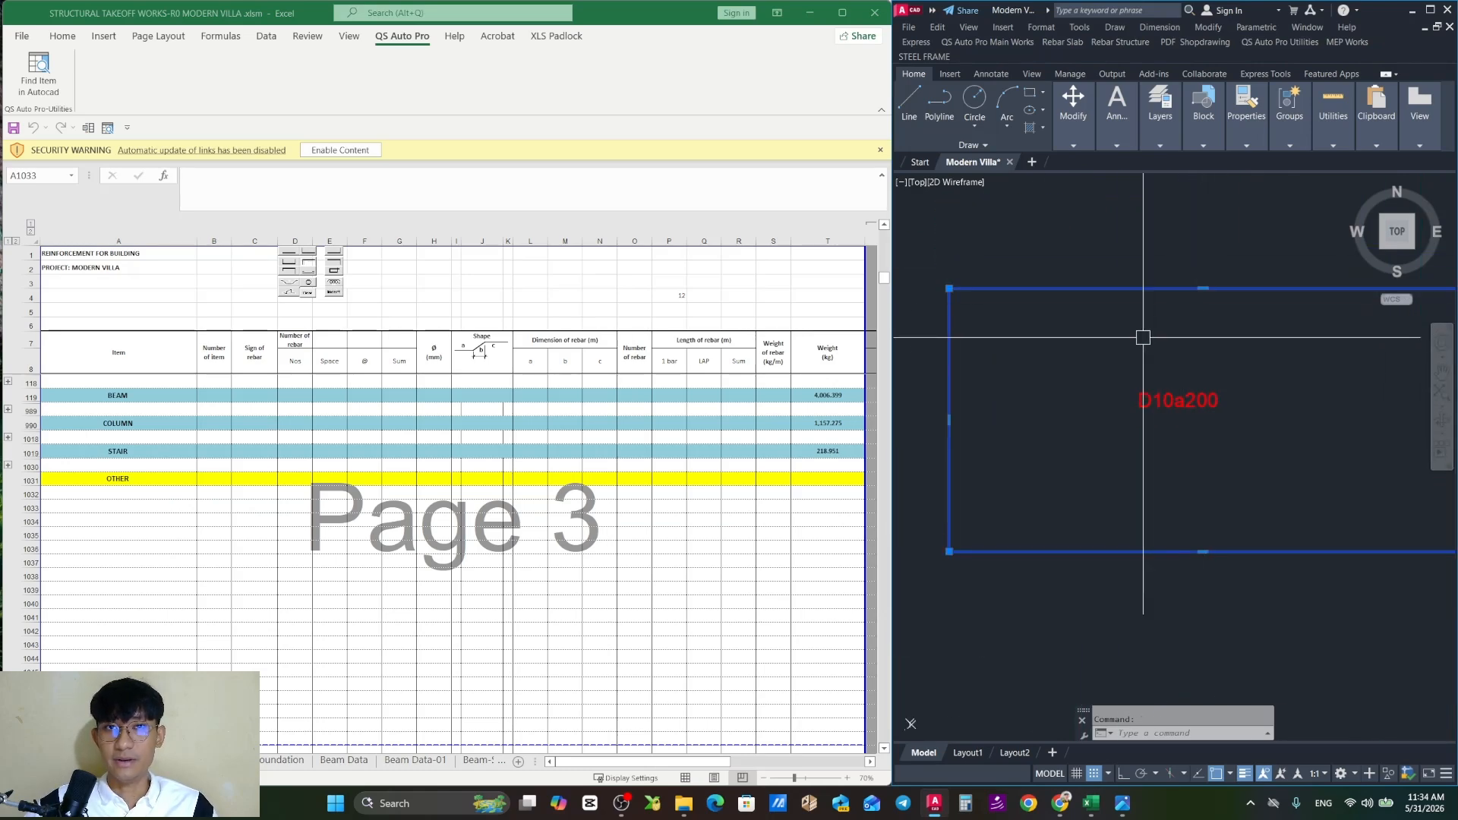
{"action": "key", "text": "Escape"}
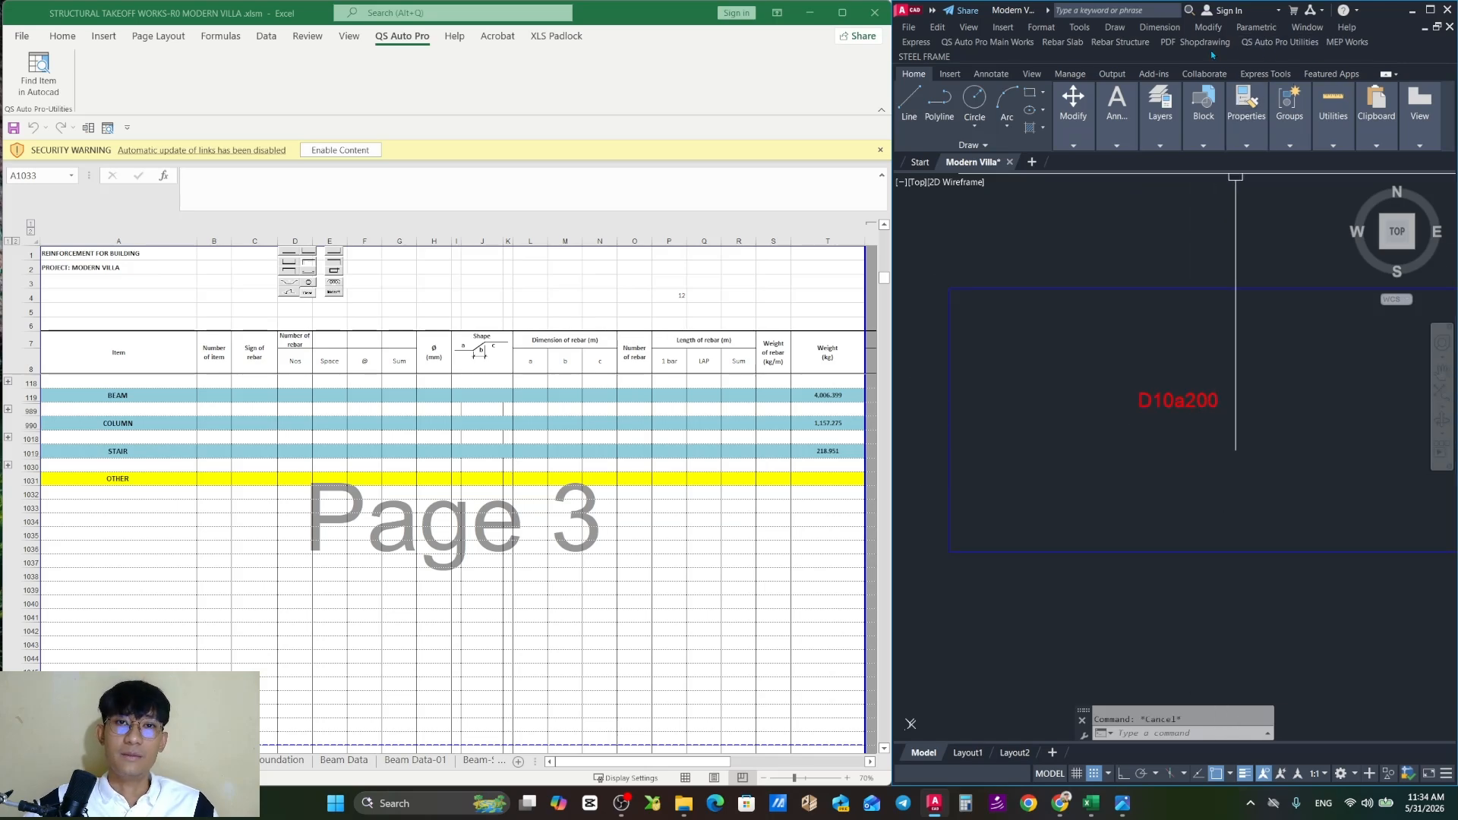
Export U-shape slab rebar by selected area for the D10a200 rectangle with slab thickness 120, then check the weights in T1032:T1033
{"action": "left_click", "coordinate": [1078, 44]}
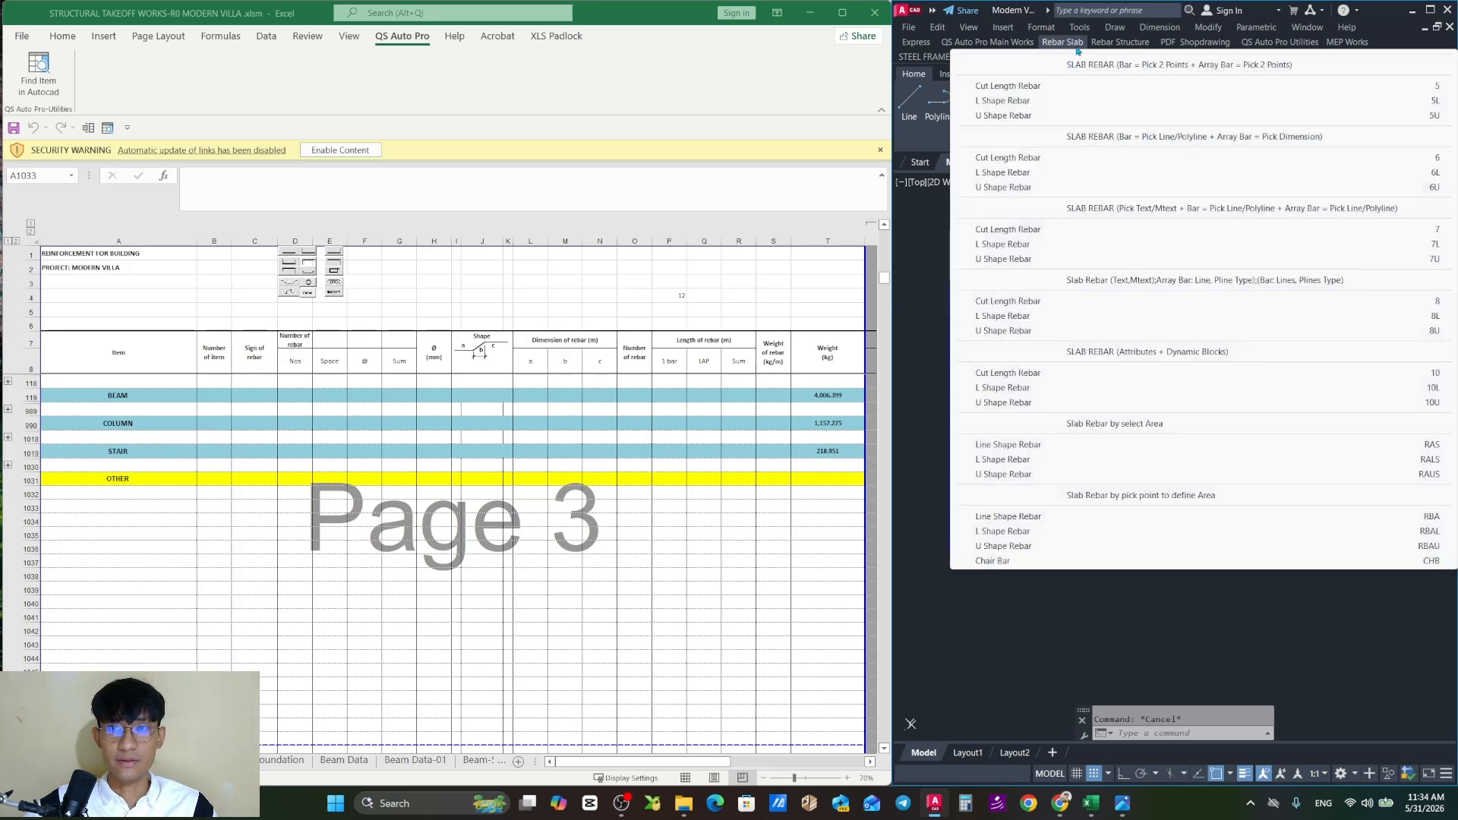
{"action": "left_click", "coordinate": [1116, 473]}
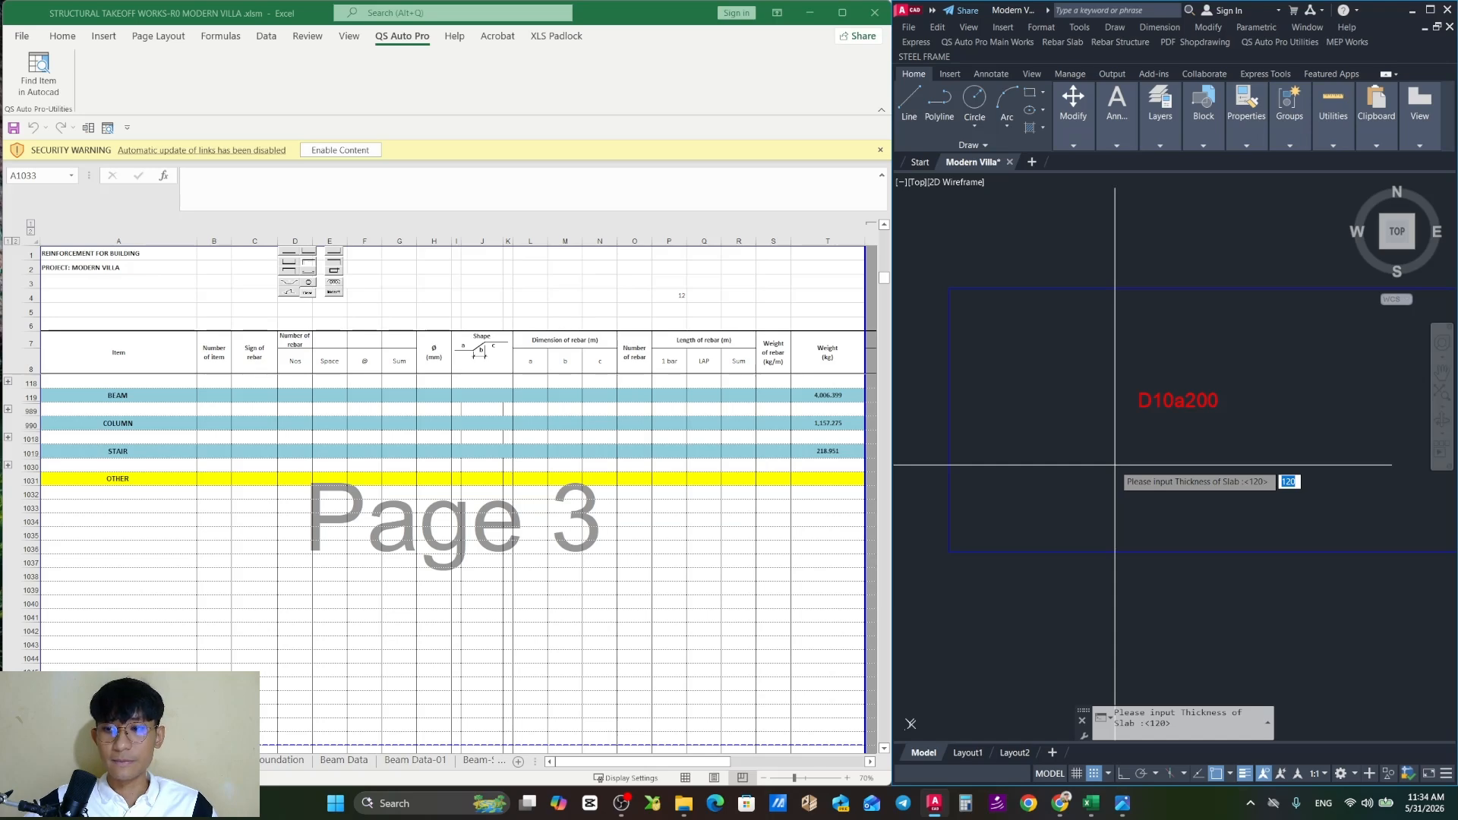
{"action": "key", "text": "Return"}
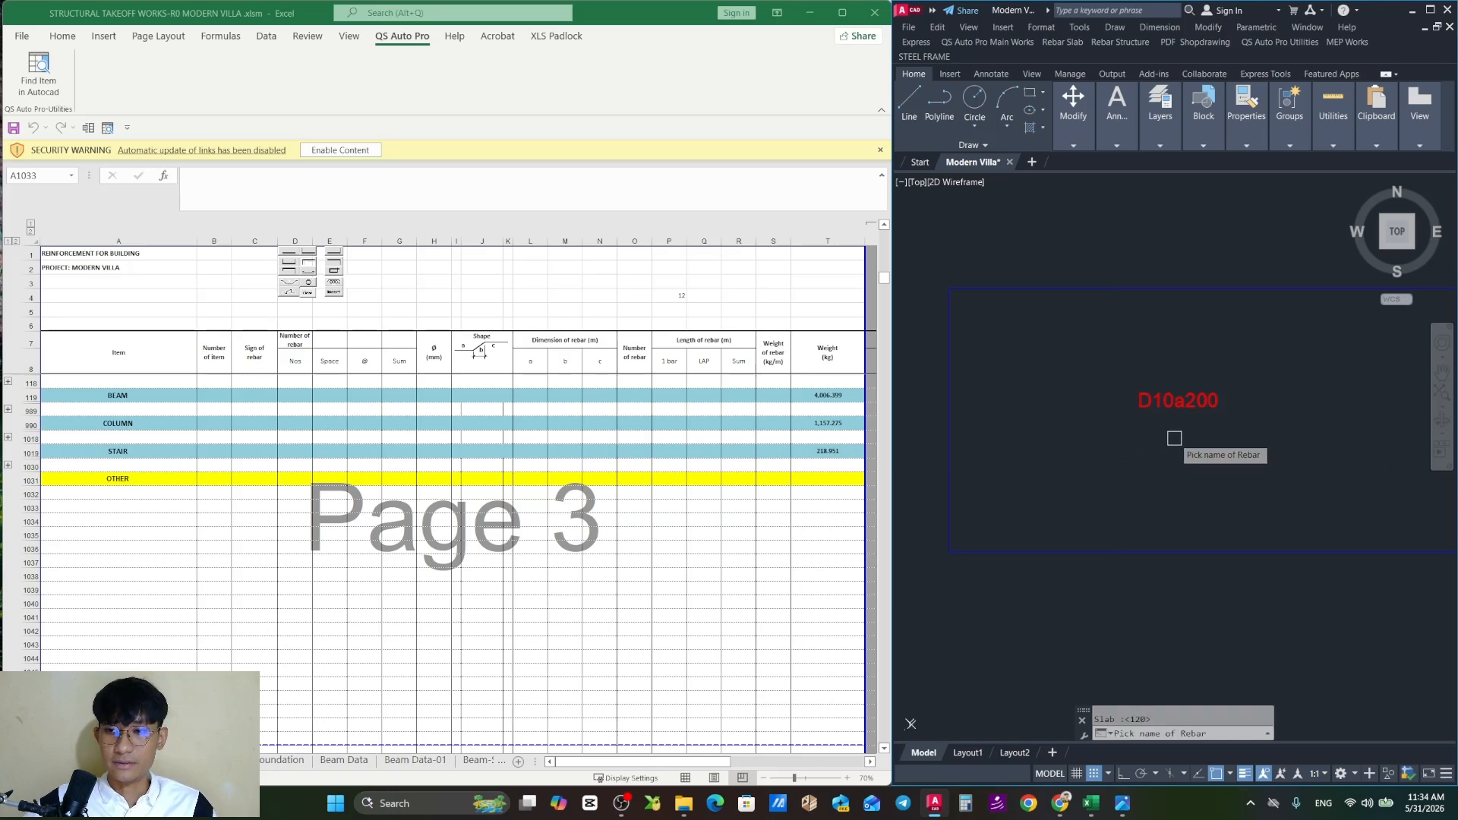
{"action": "left_click", "coordinate": [1185, 403]}
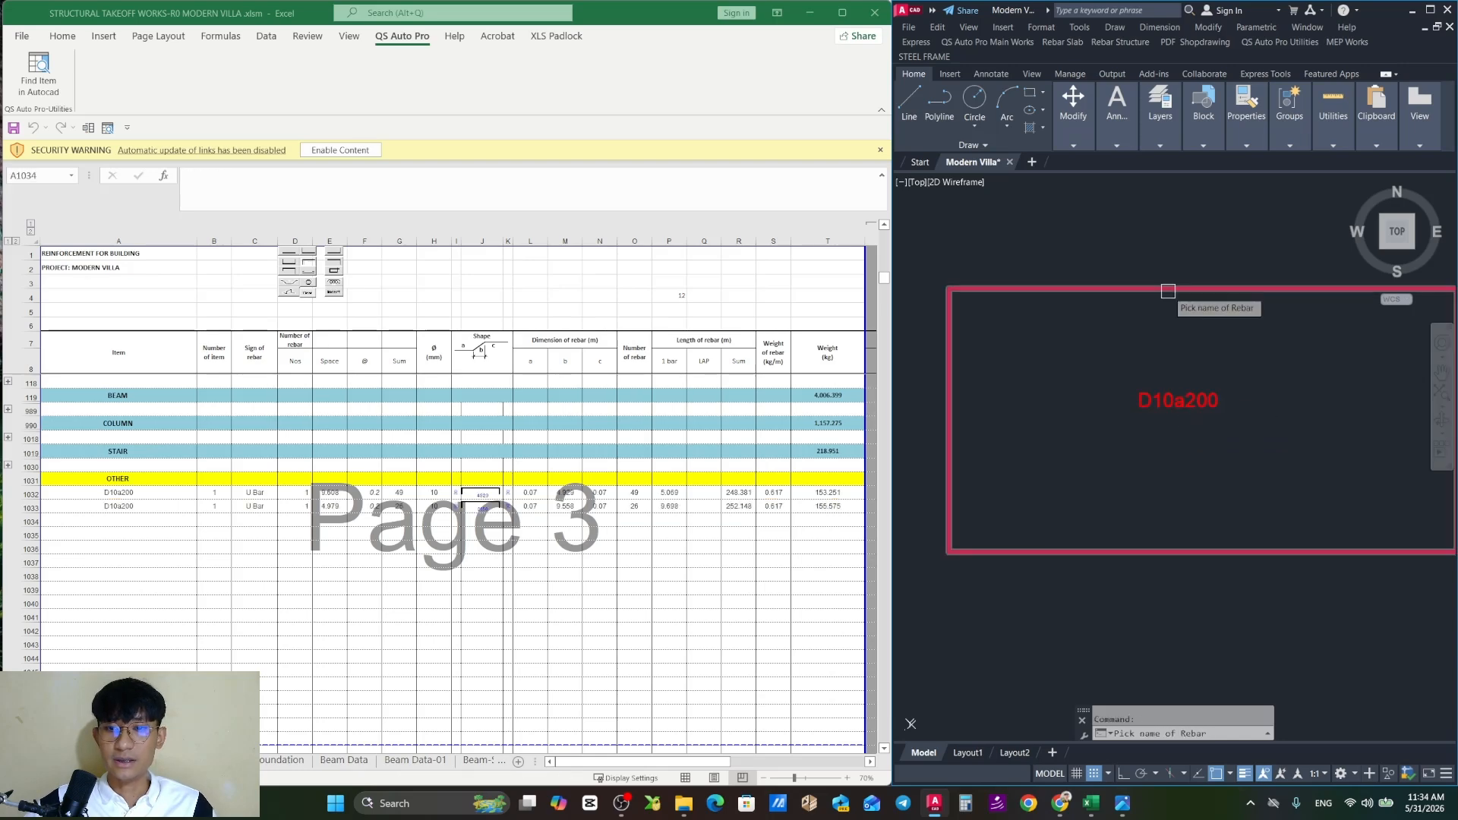
{"action": "left_click", "coordinate": [1170, 290]}
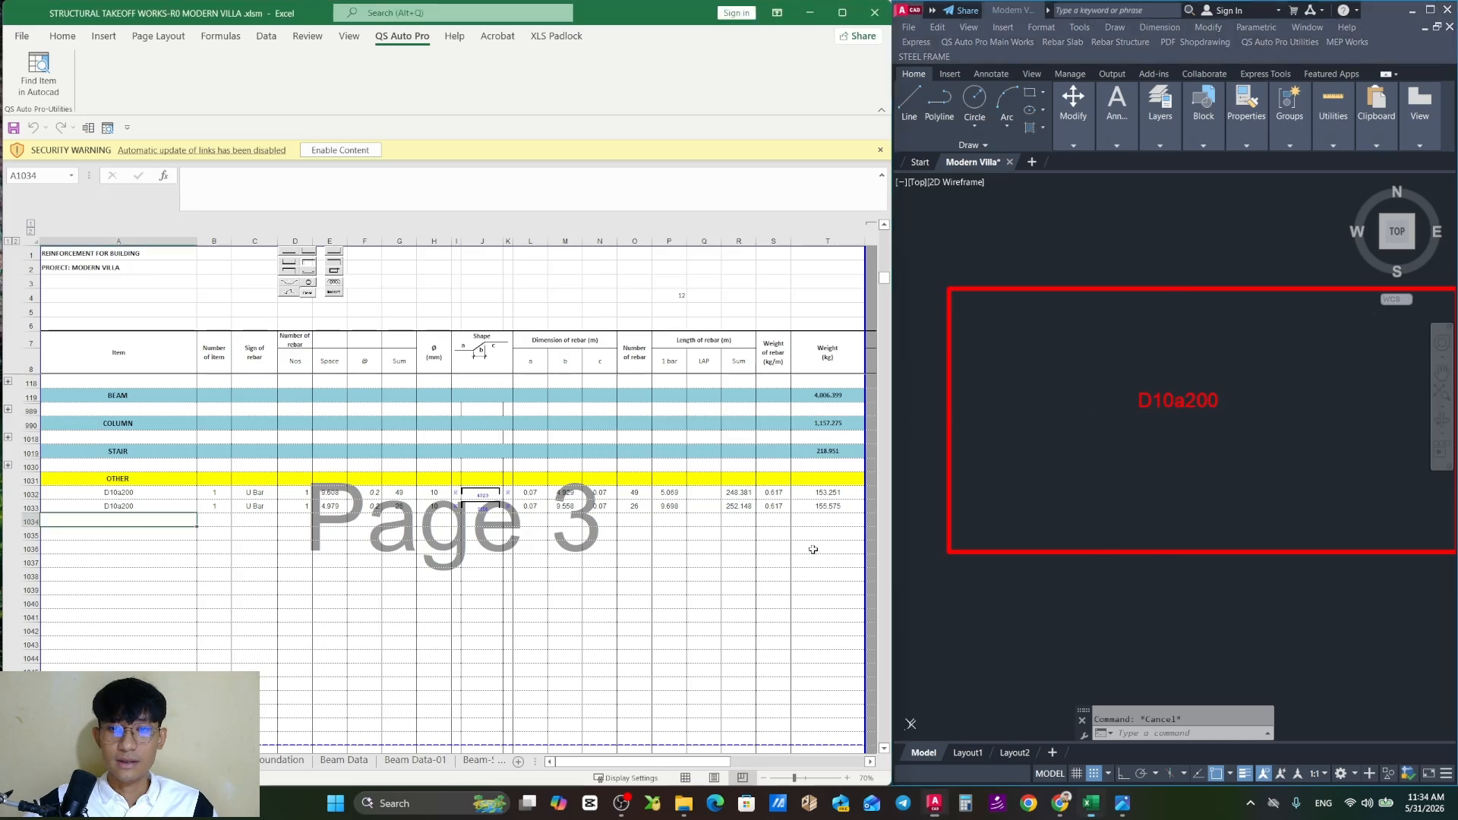
{"action": "left_click_drag", "start_coordinate": [828, 492], "coordinate": [828, 506]}
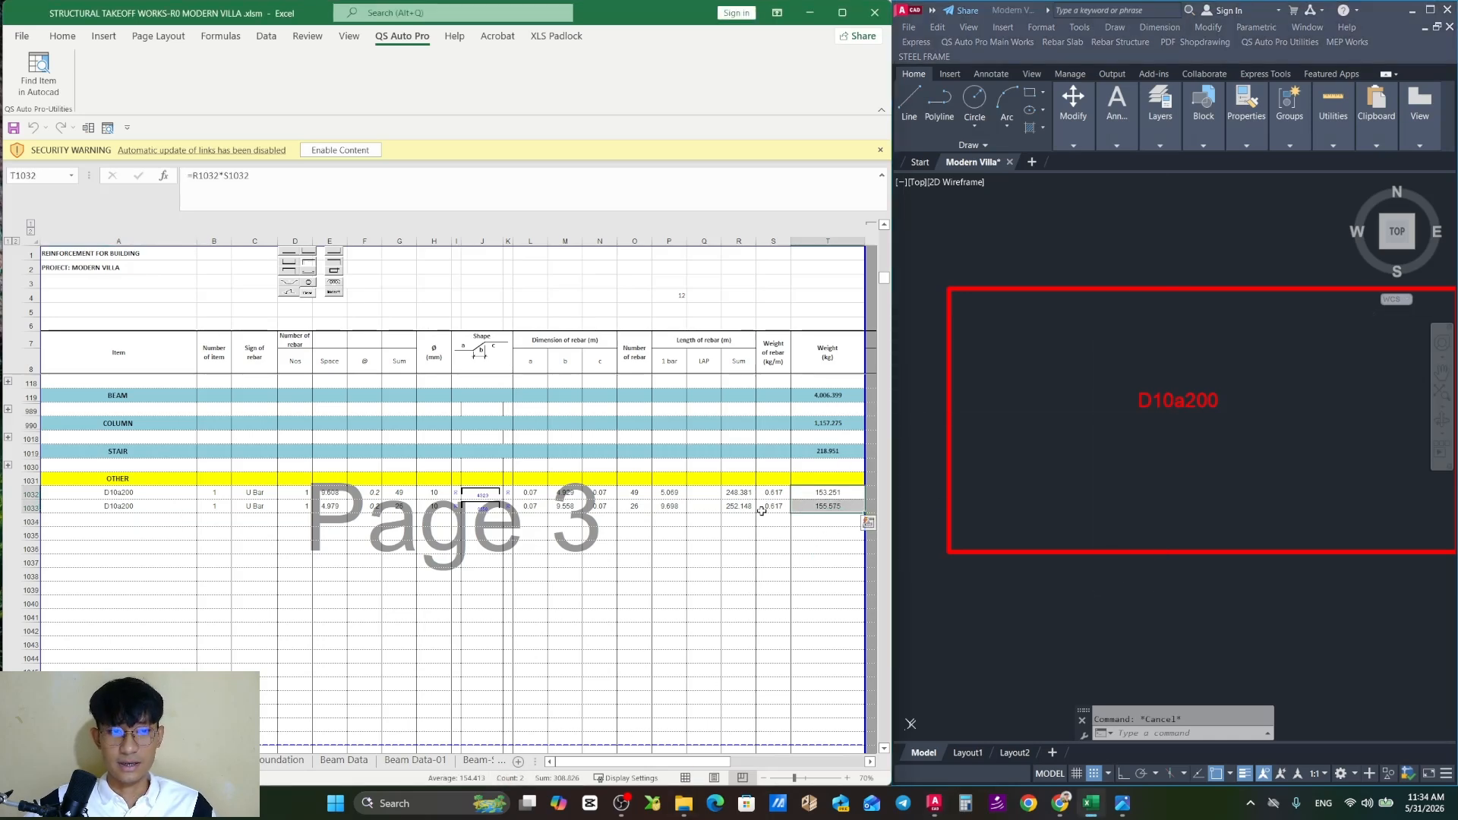
Duplicate the two D10a200 rebar rows 1032:1033 into rows 1034:1035 and select the weights in T1032:T1035
{"action": "left_click_drag", "start_coordinate": [30, 493], "coordinate": [30, 508]}
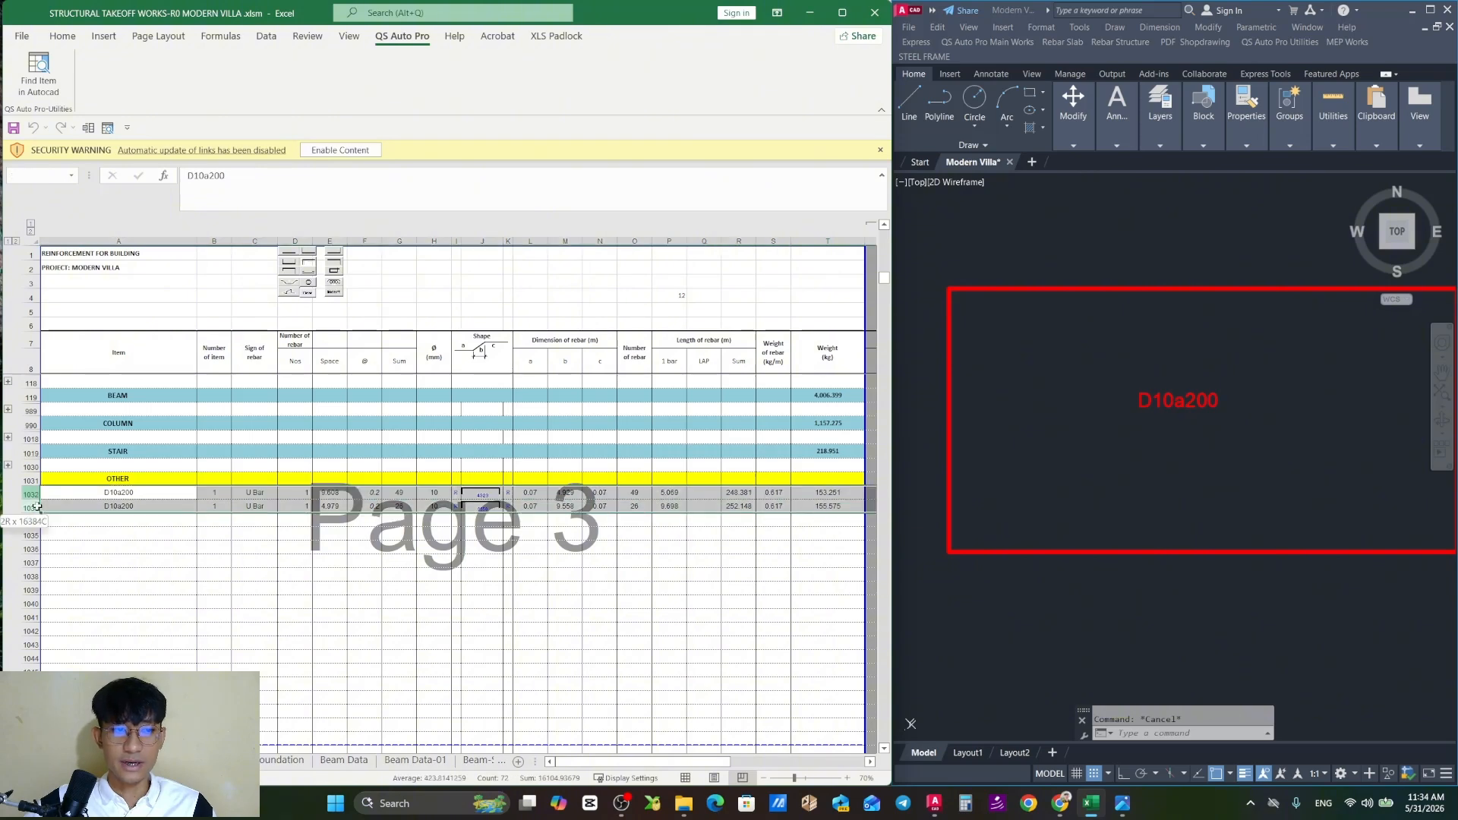
{"action": "key", "text": "ctrl+c"}
{"action": "left_click", "coordinate": [30, 522]}
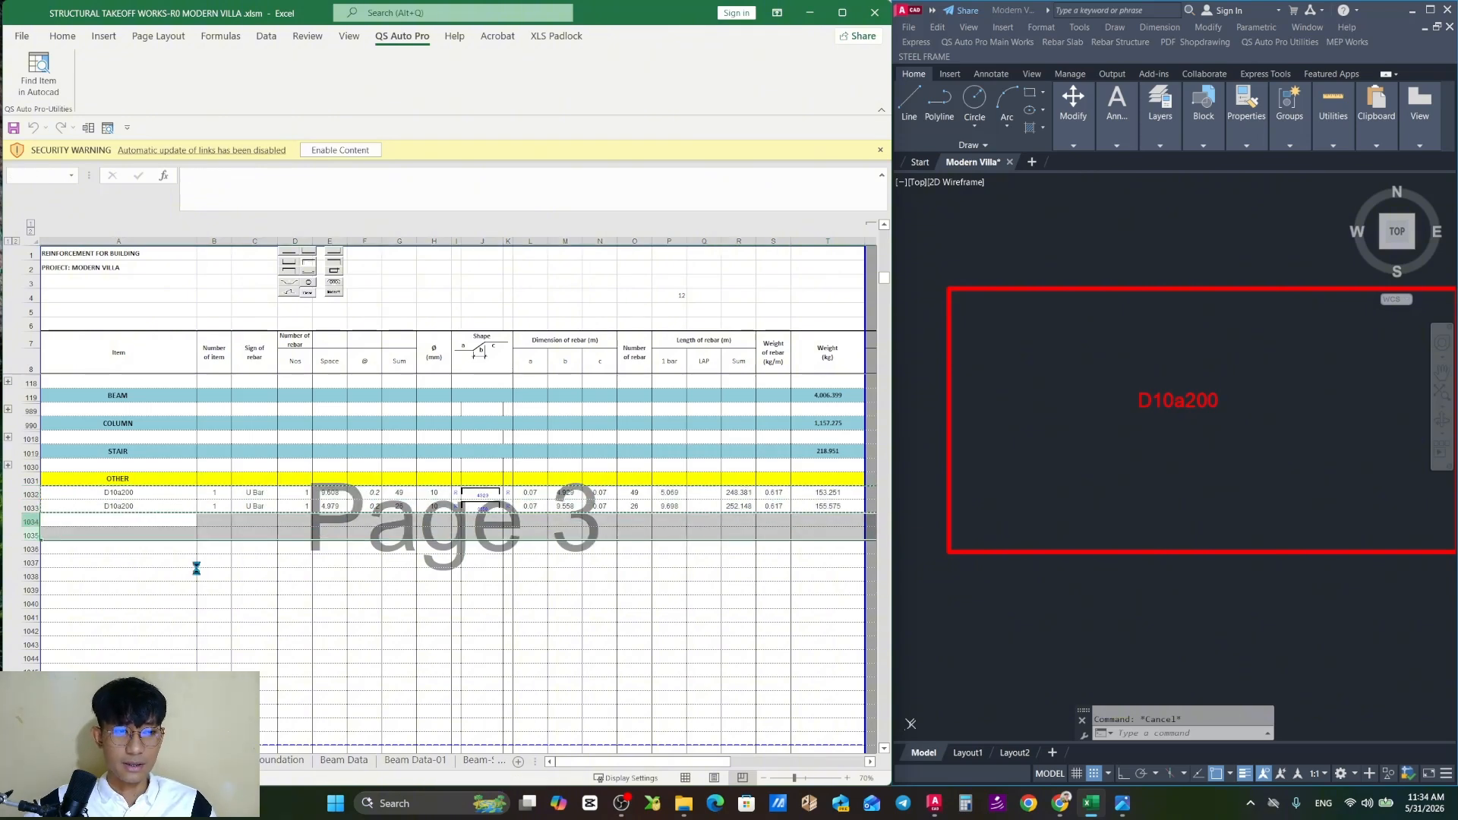
{"action": "key", "text": "ctrl+v"}
{"action": "left_click", "coordinate": [827, 479]}
{"action": "left_click_drag", "start_coordinate": [828, 494], "coordinate": [828, 534]}
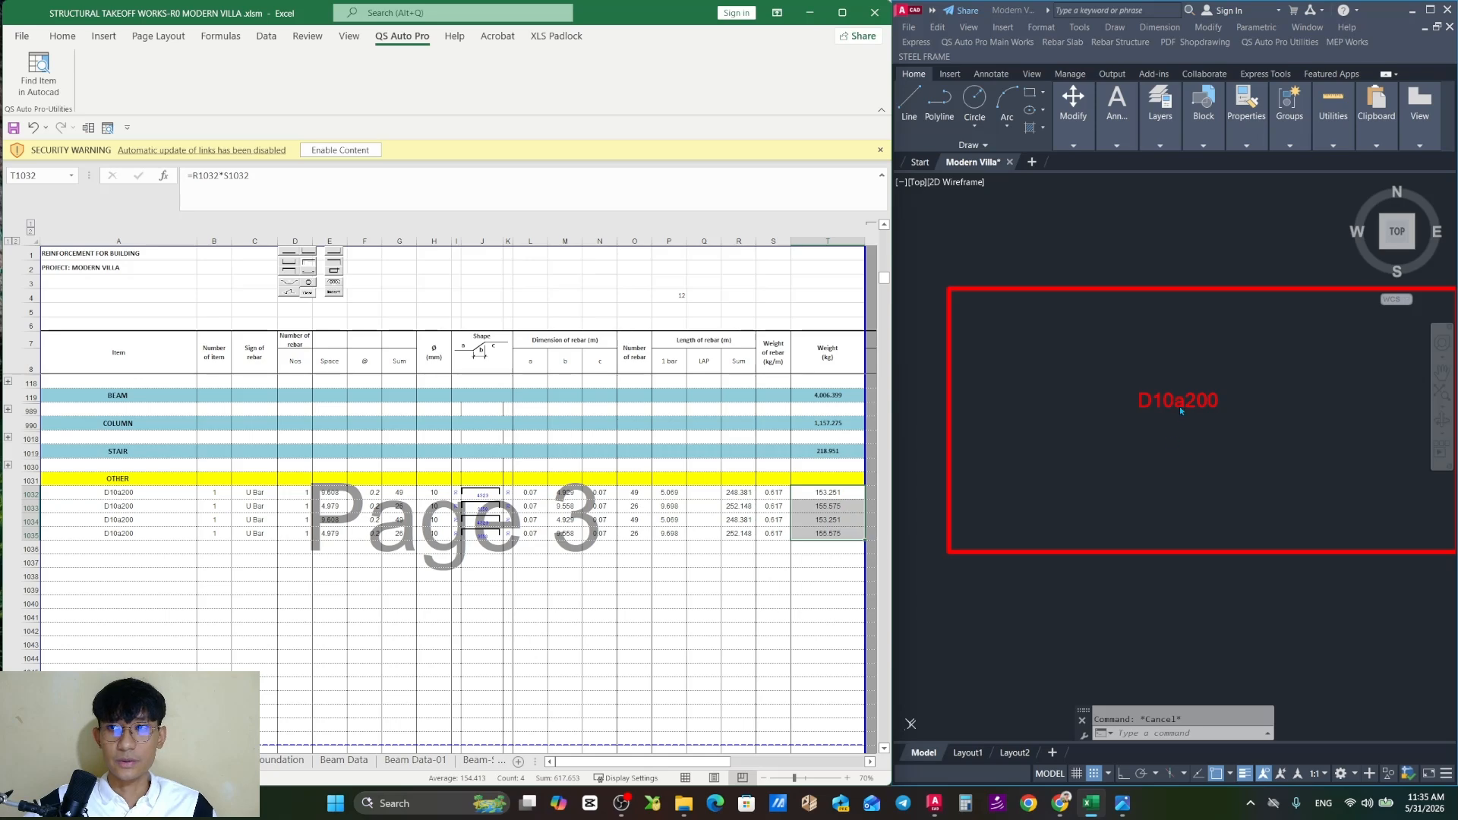
Review the QS Auto Pro commands for main works, slab rebar, structural rebar, PDF shop drawings, utilities and MEP works in AutoCAD
{"action": "left_click", "coordinate": [988, 42]}
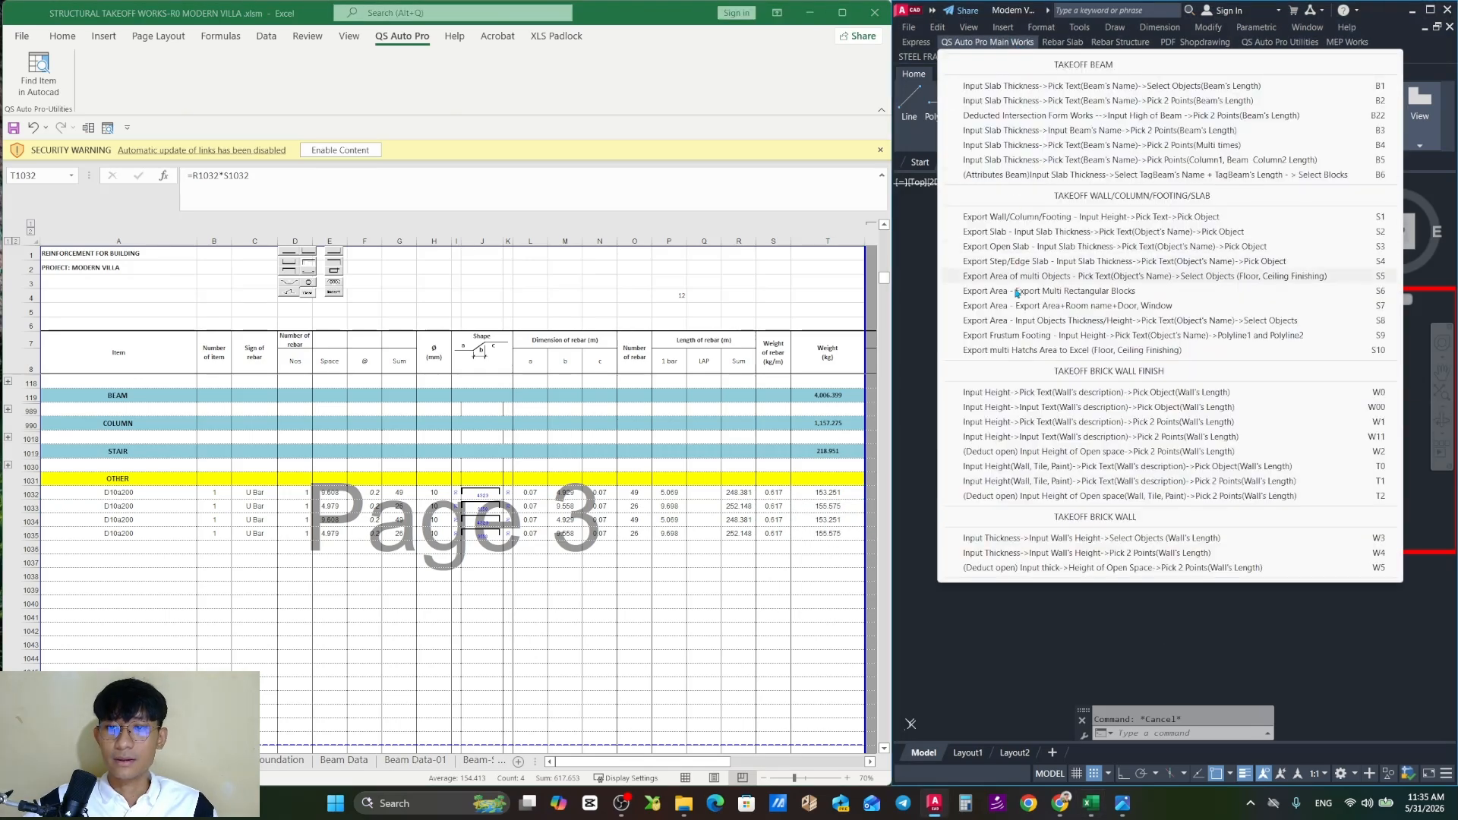
{"action": "mouse_move", "coordinate": [1062, 42]}
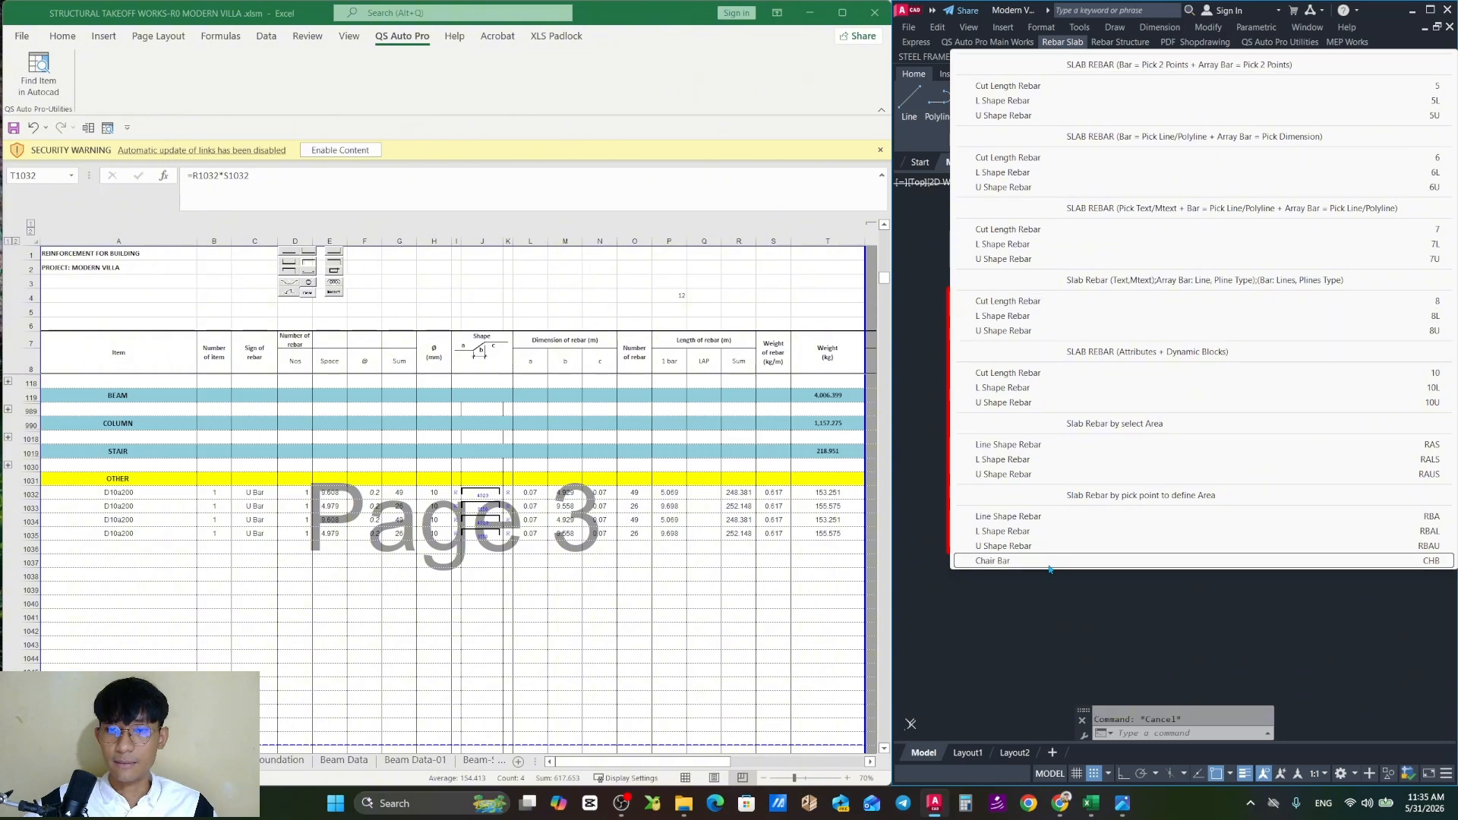
{"action": "mouse_move", "coordinate": [1140, 45]}
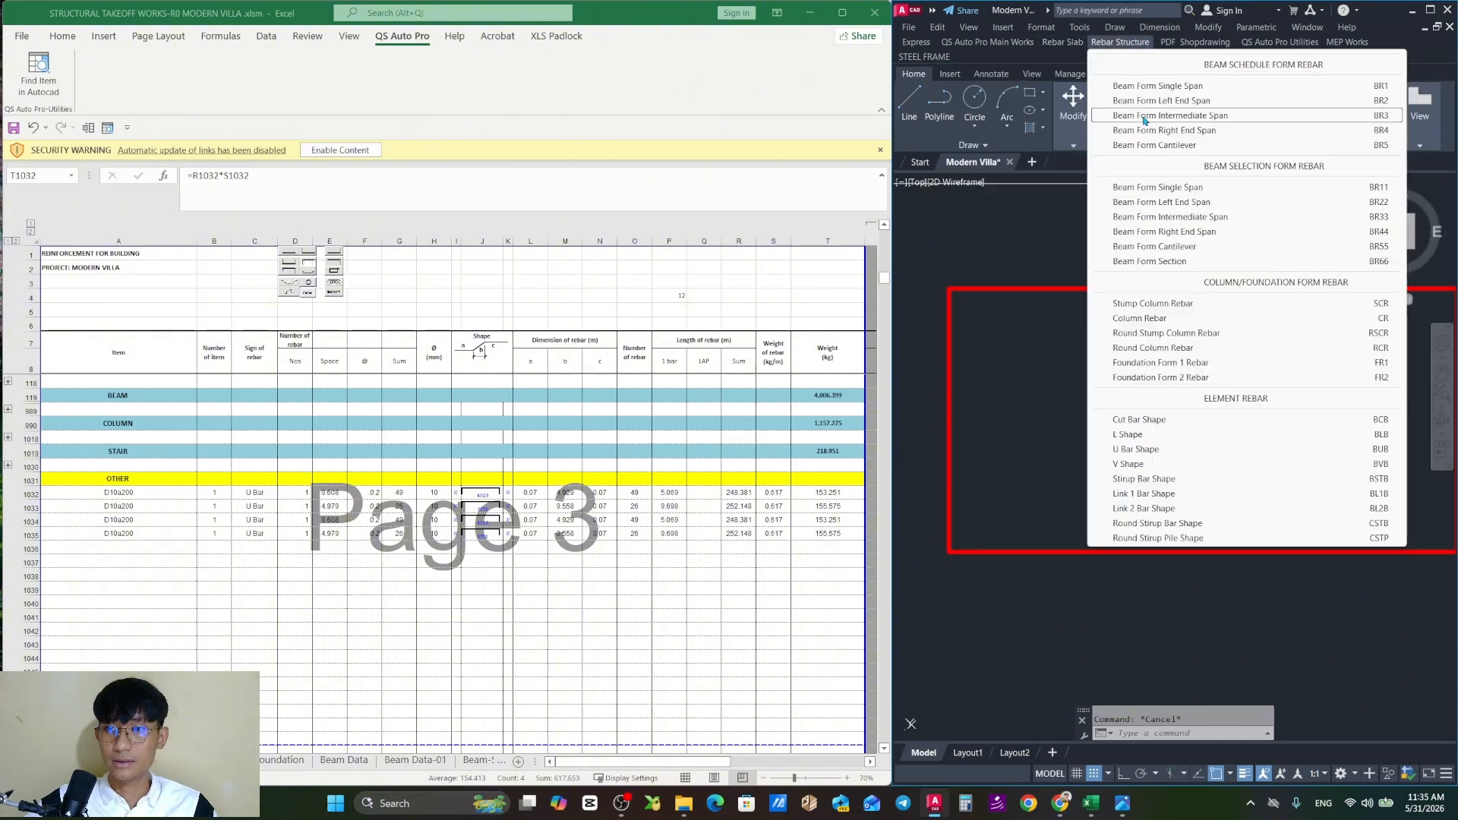
{"action": "mouse_move", "coordinate": [1197, 46]}
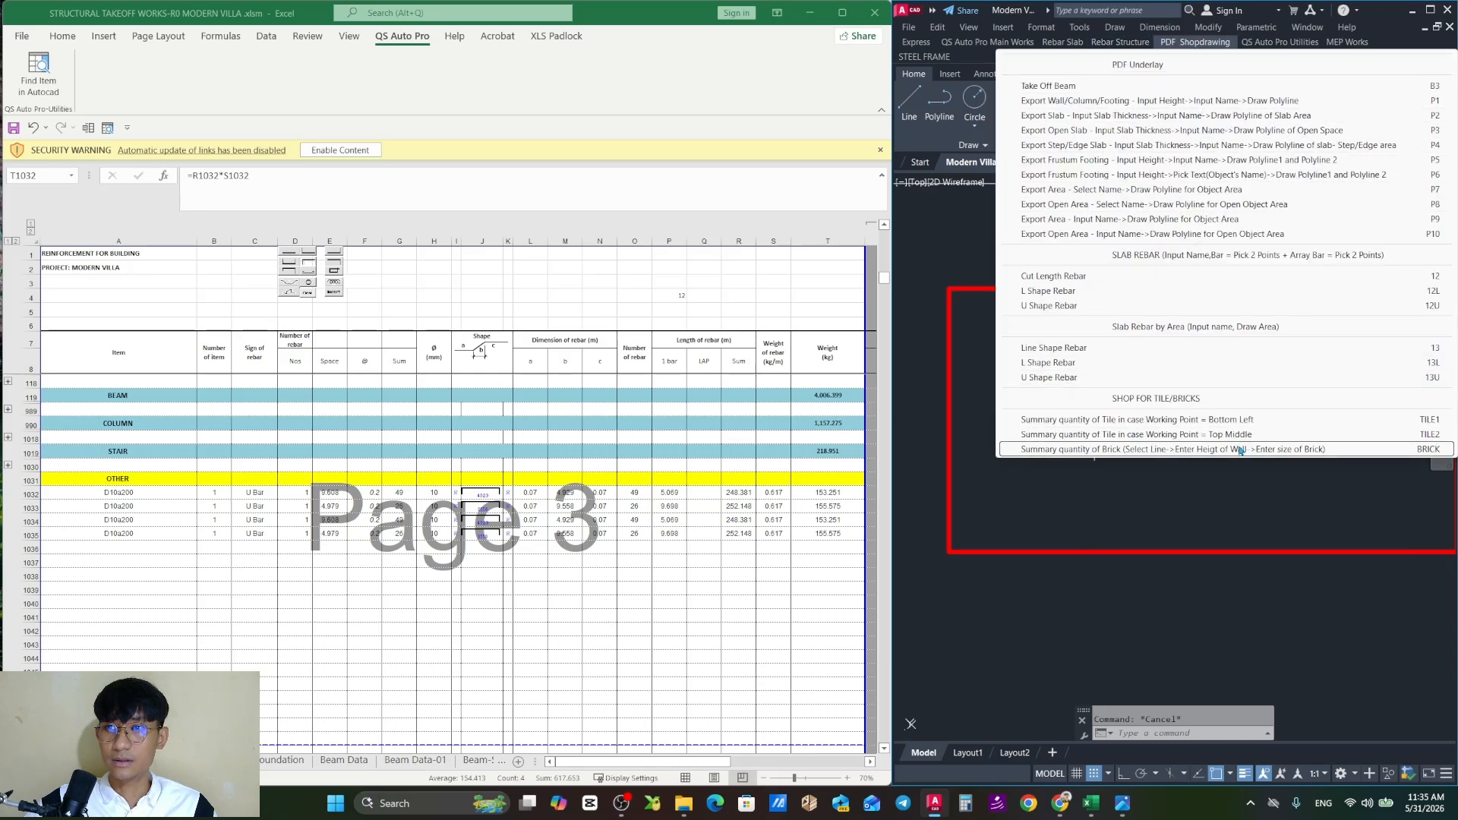
{"action": "mouse_move", "coordinate": [1280, 42]}
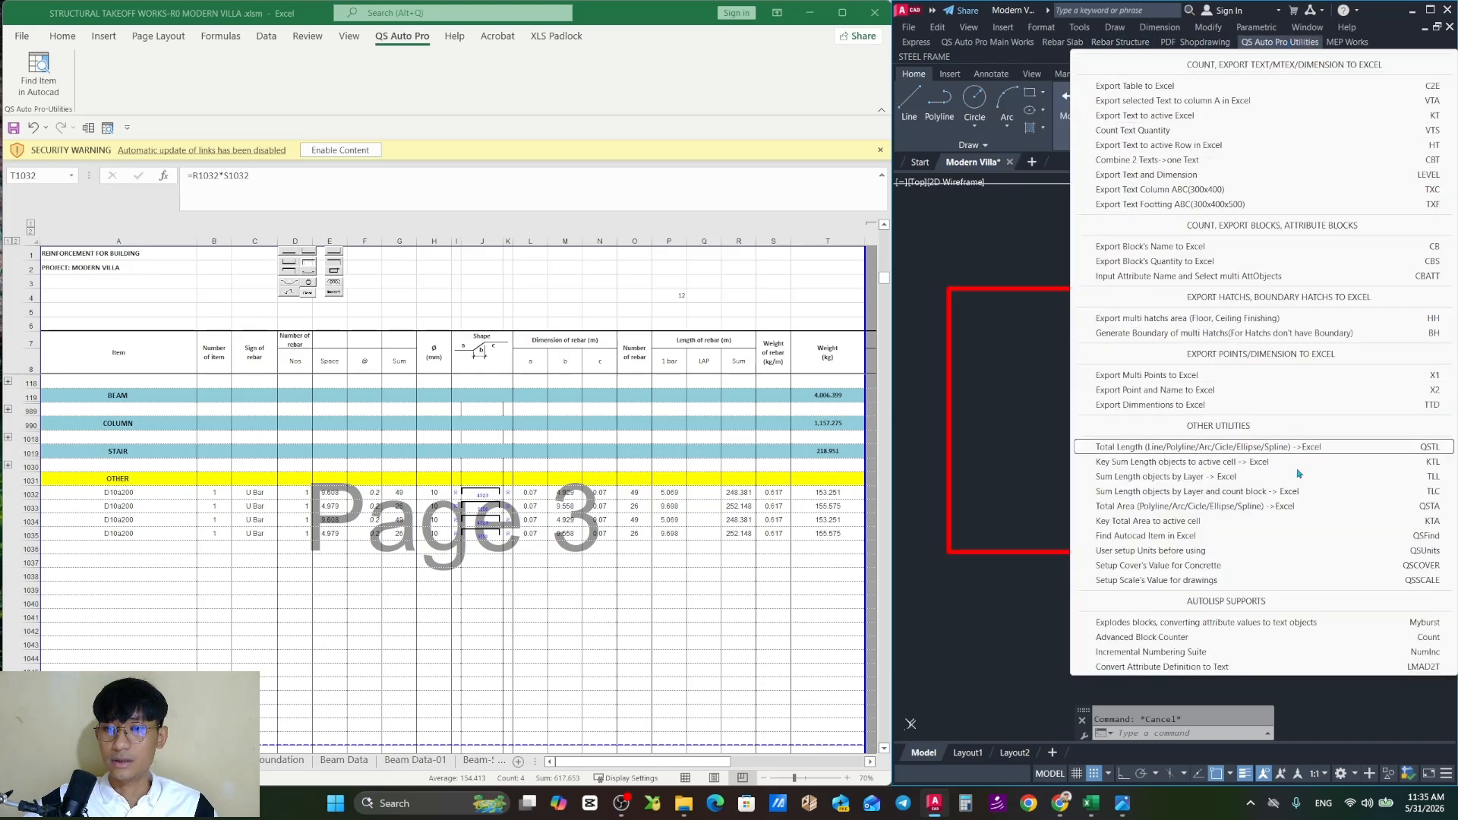
{"action": "mouse_move", "coordinate": [1359, 44]}
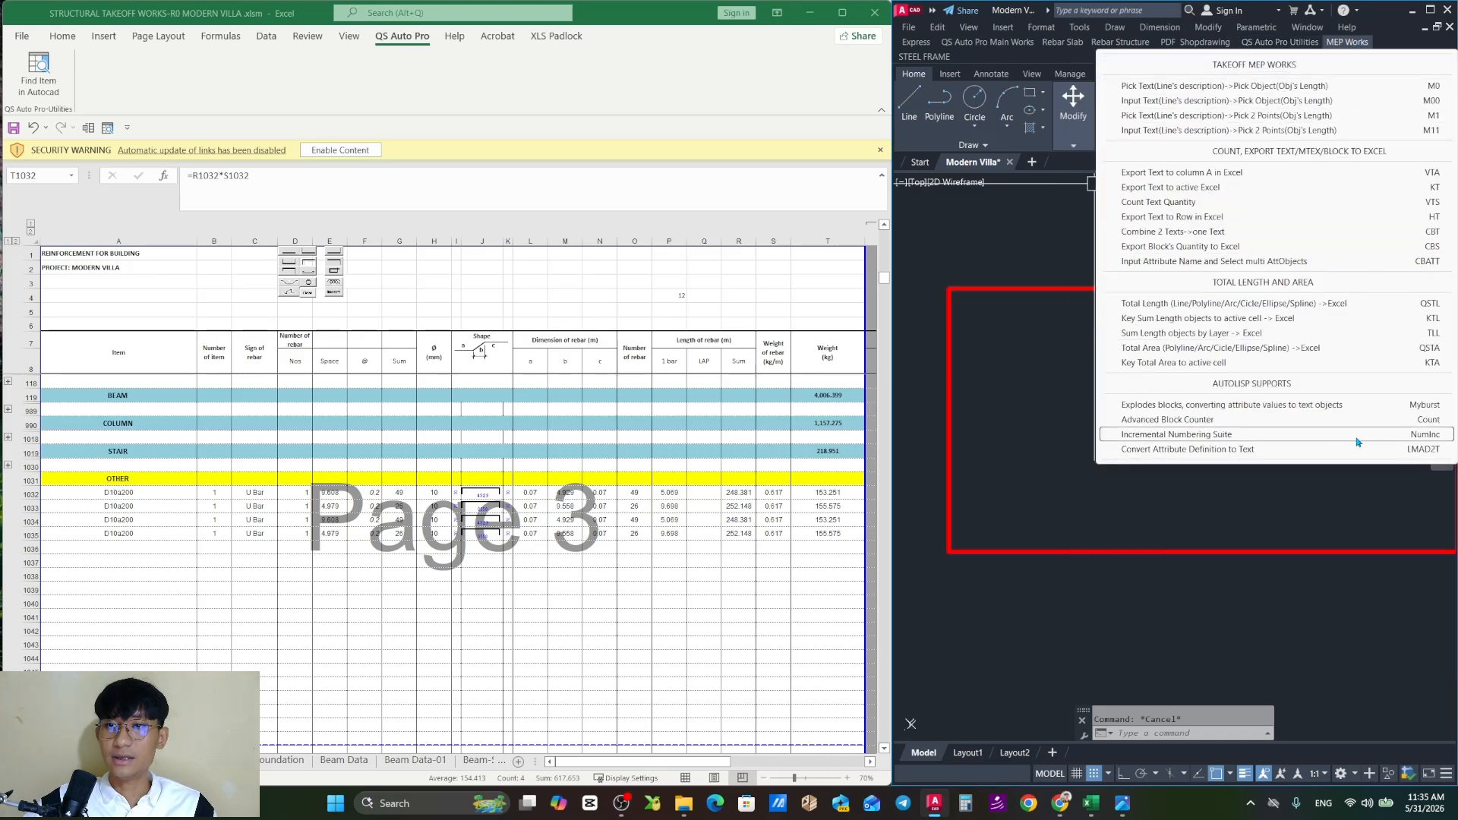
{"action": "left_click", "coordinate": [1023, 217]}
{"action": "left_click", "coordinate": [1041, 252]}
{"action": "scroll", "coordinate": [1042, 251], "scroll_direction": "down", "scroll_amount": 2}
{"action": "middle_click_drag", "start_coordinate": [1072, 233], "coordinate": [1074, 278]}
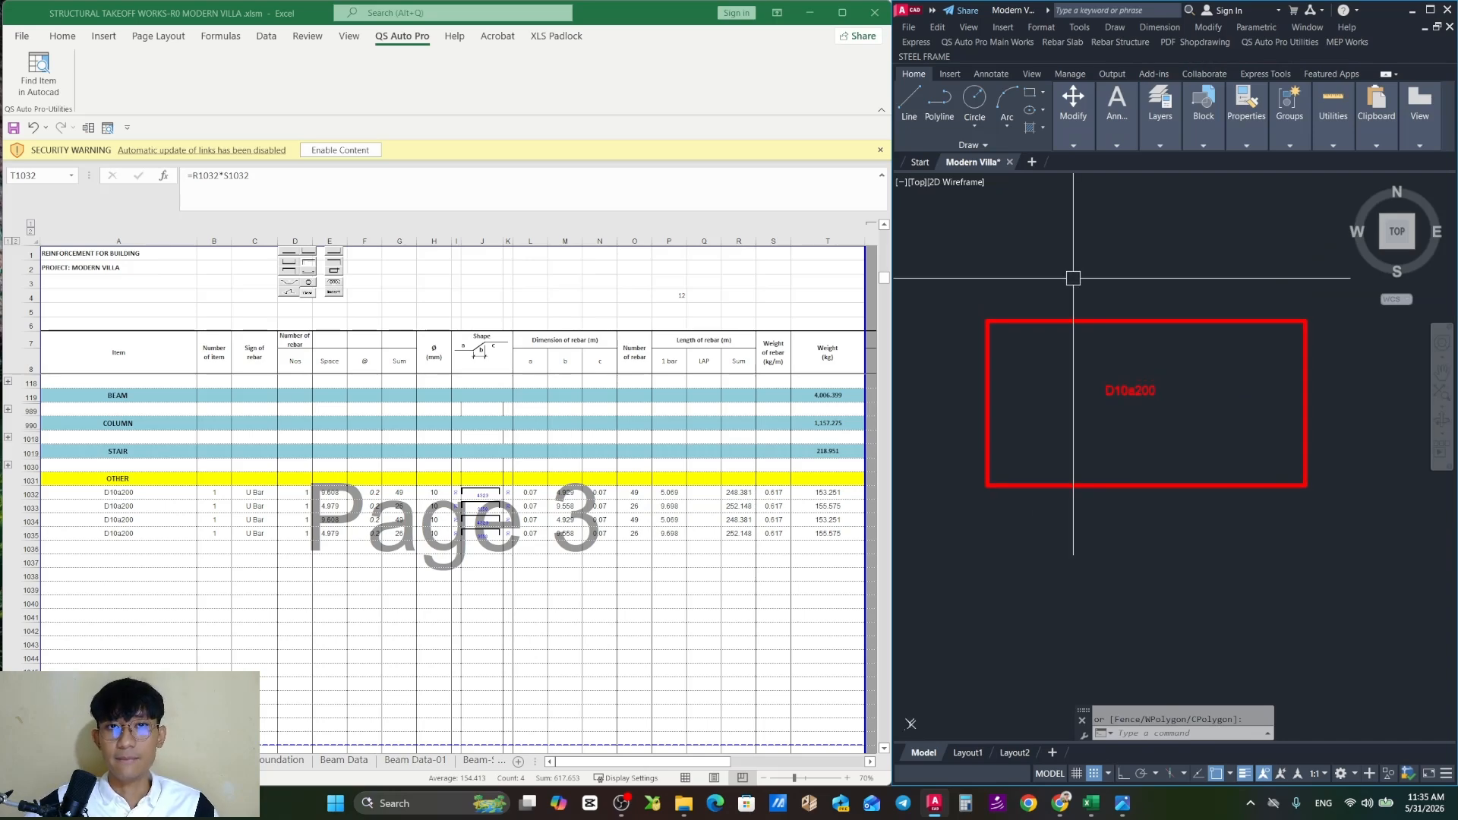
{"action": "left_click", "coordinate": [1002, 44]}
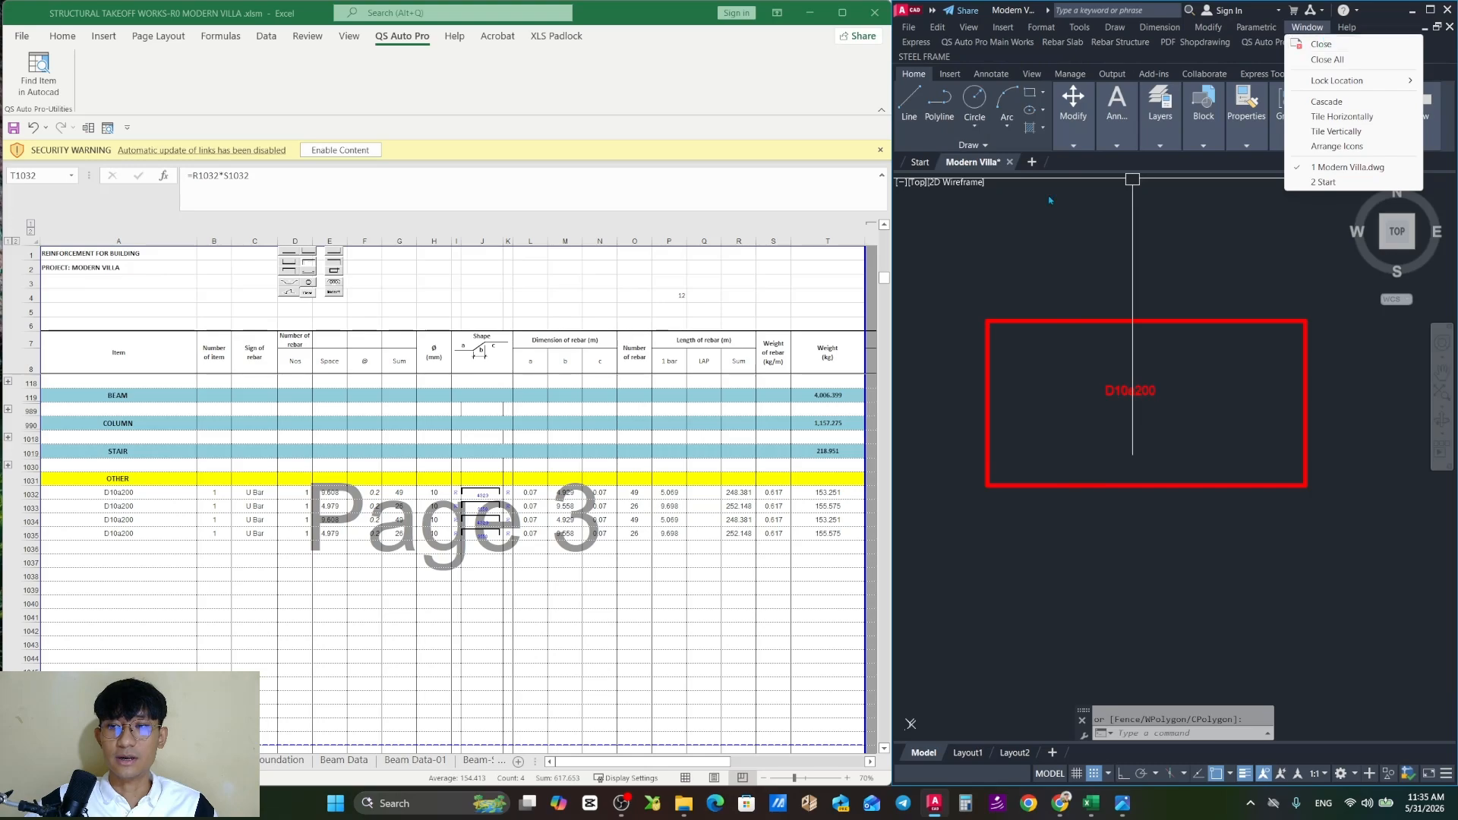
{"action": "key", "text": "Escape"}
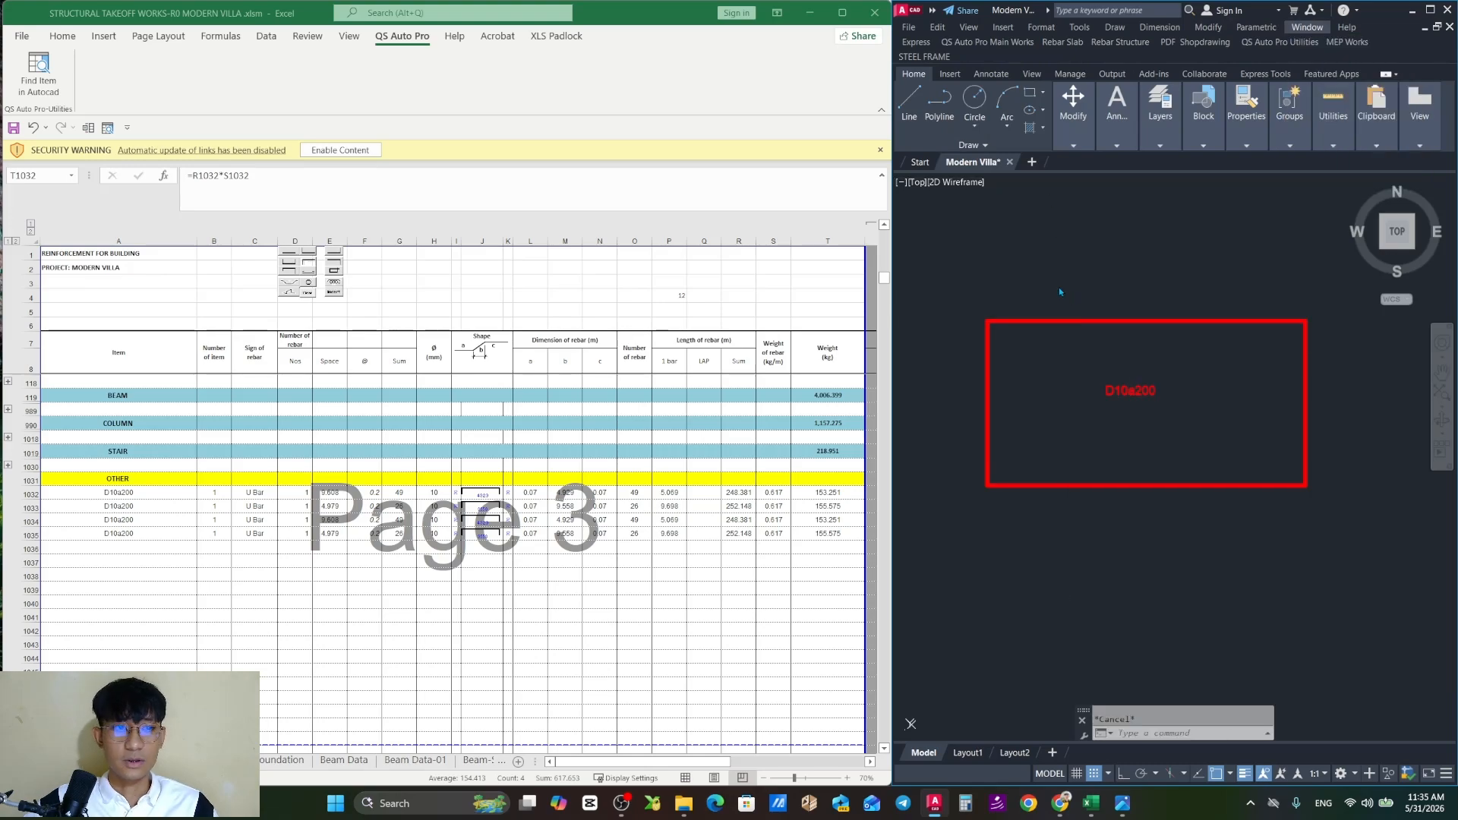
Look through the pile cap and slab rebar tables on the workbook's building reinforcement sheet
{"action": "scroll", "coordinate": [335, 572], "scroll_direction": "up", "scroll_amount": 15}
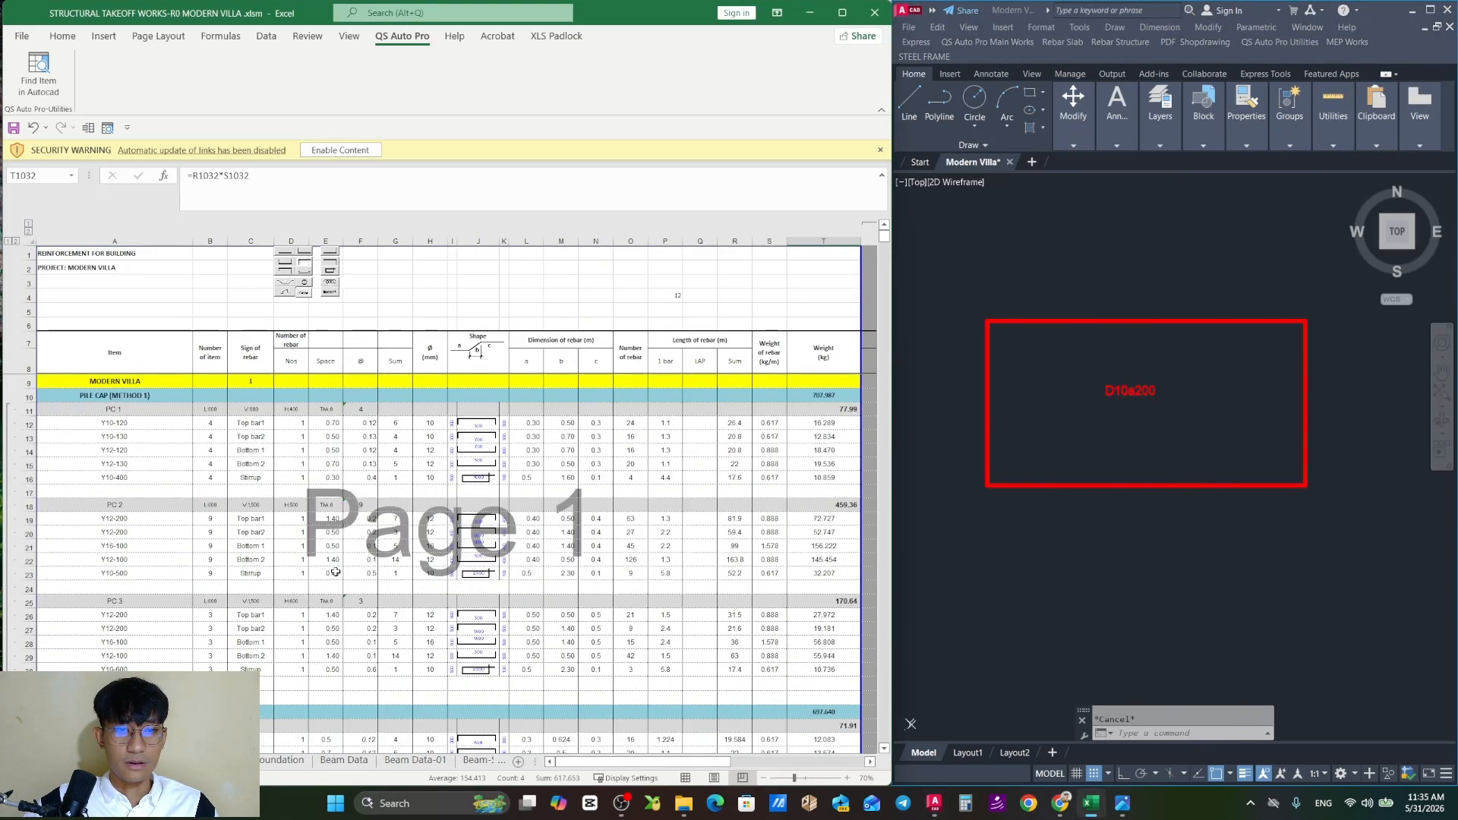
{"action": "scroll", "coordinate": [661, 470], "scroll_direction": "down", "scroll_amount": 5}
{"action": "left_click", "coordinate": [226, 575]}
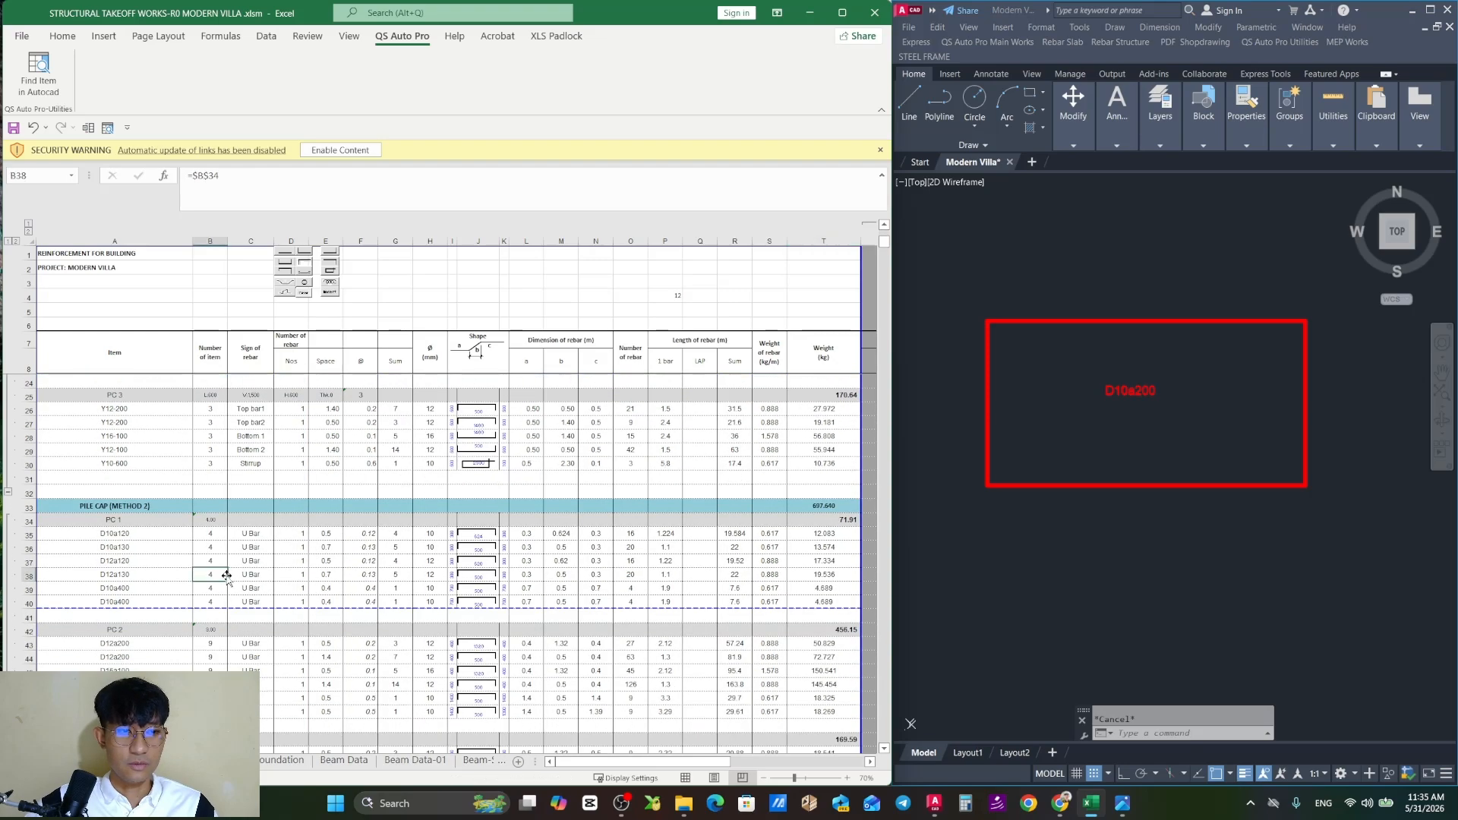
{"action": "scroll", "coordinate": [225, 575], "scroll_direction": "down", "scroll_amount": 20}
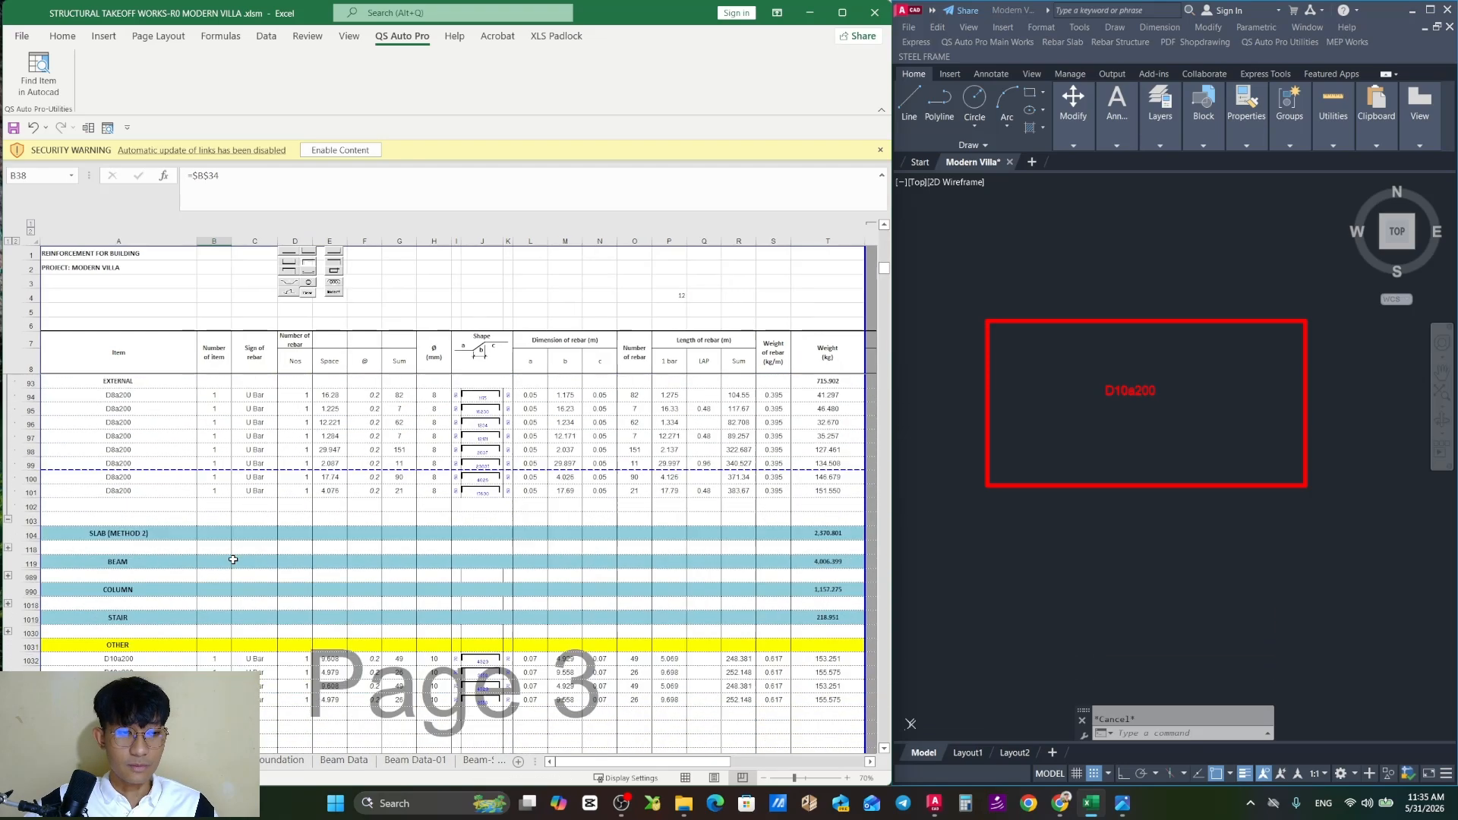
{"action": "scroll", "coordinate": [233, 559], "scroll_direction": "down", "scroll_amount": 1}
Expand the collapsed BEAM group on the reinforcement sheet and go through its beam rebar tables
{"action": "left_click", "coordinate": [55, 537]}
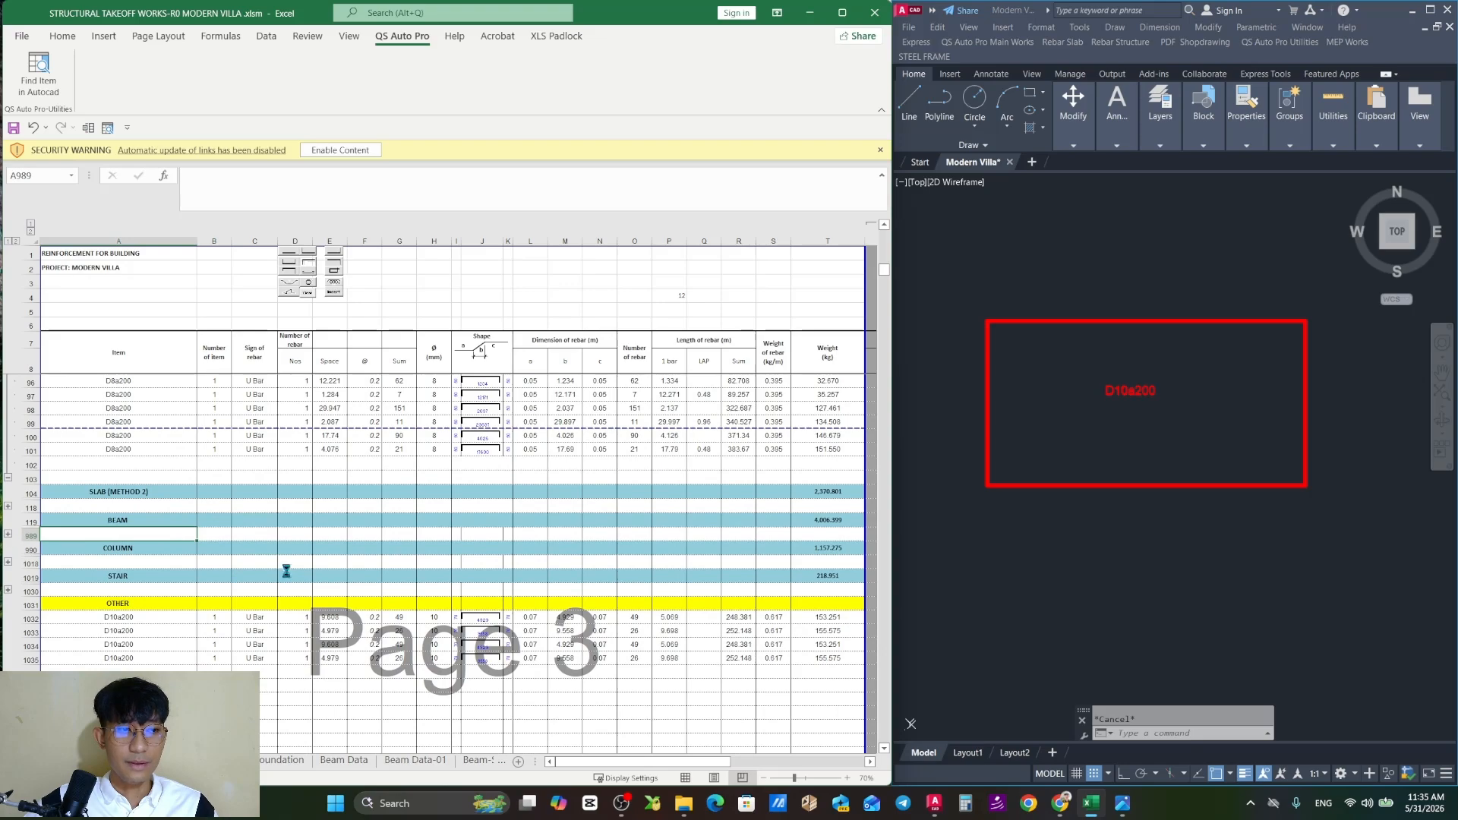
{"action": "scroll", "coordinate": [563, 600], "scroll_direction": "up", "scroll_amount": 20}
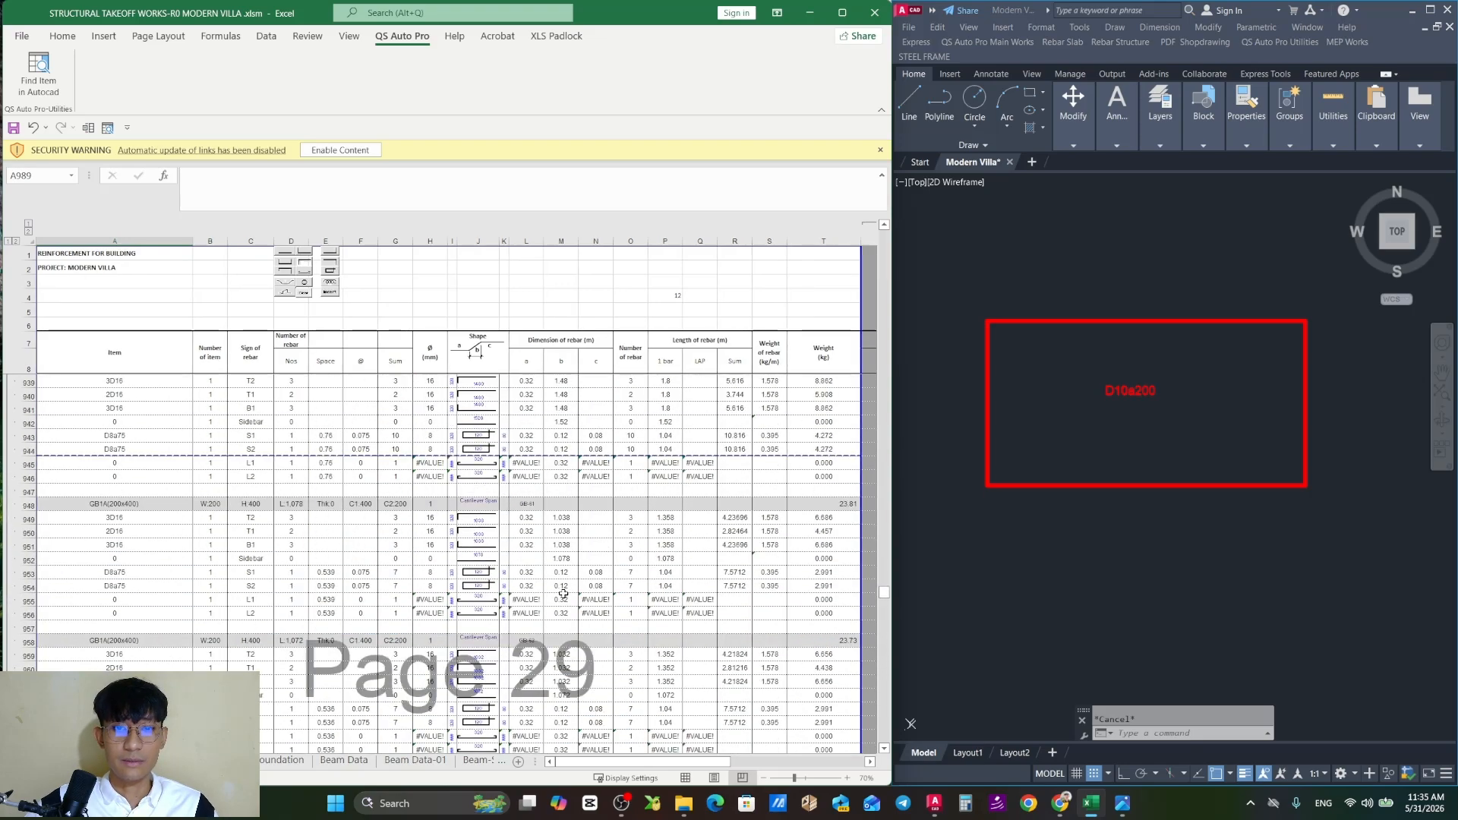
{"action": "scroll", "coordinate": [565, 586], "scroll_direction": "up", "scroll_amount": 20}
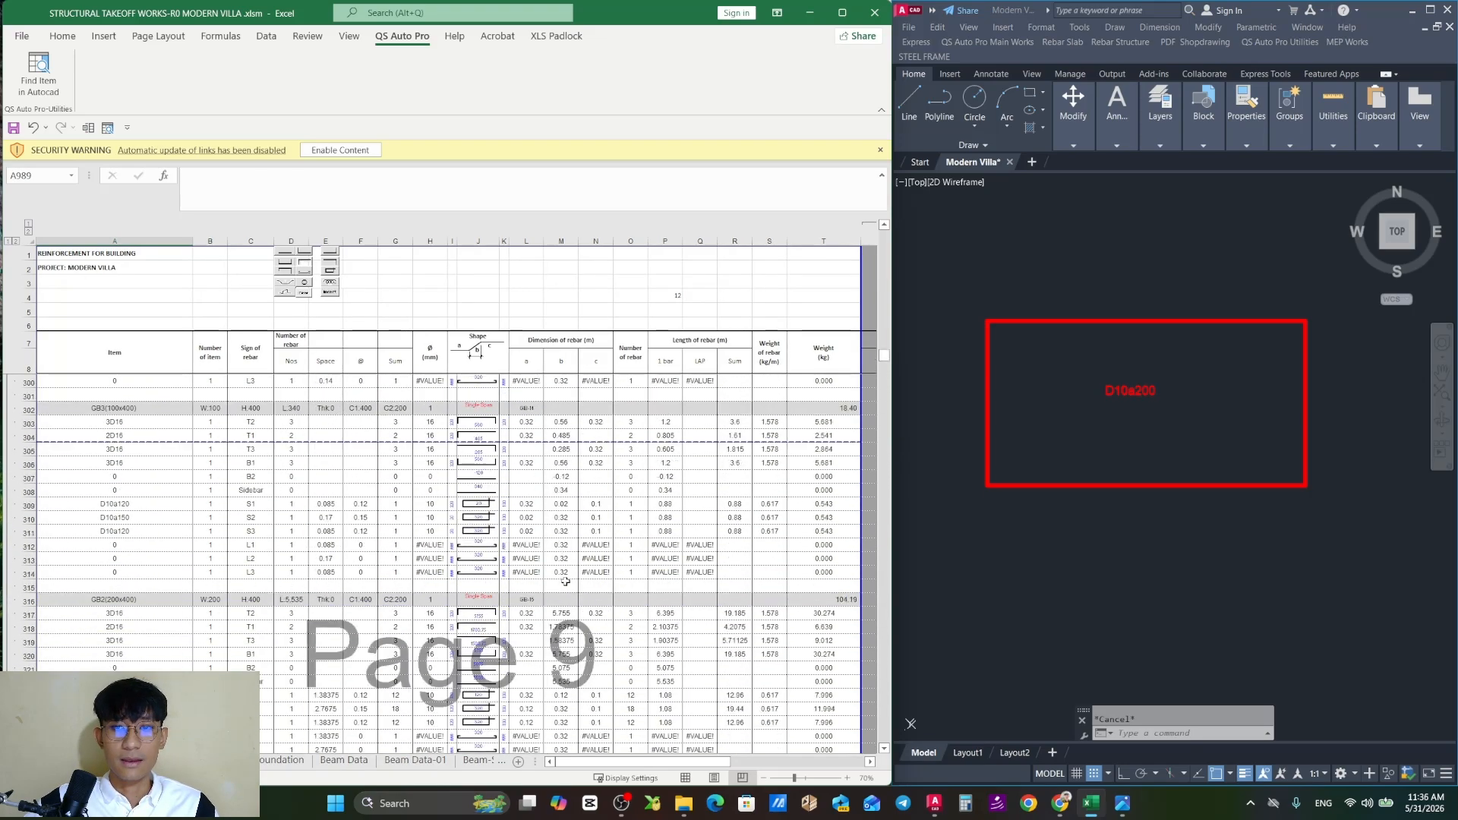
{"action": "scroll", "coordinate": [563, 576], "scroll_direction": "down", "scroll_amount": 15}
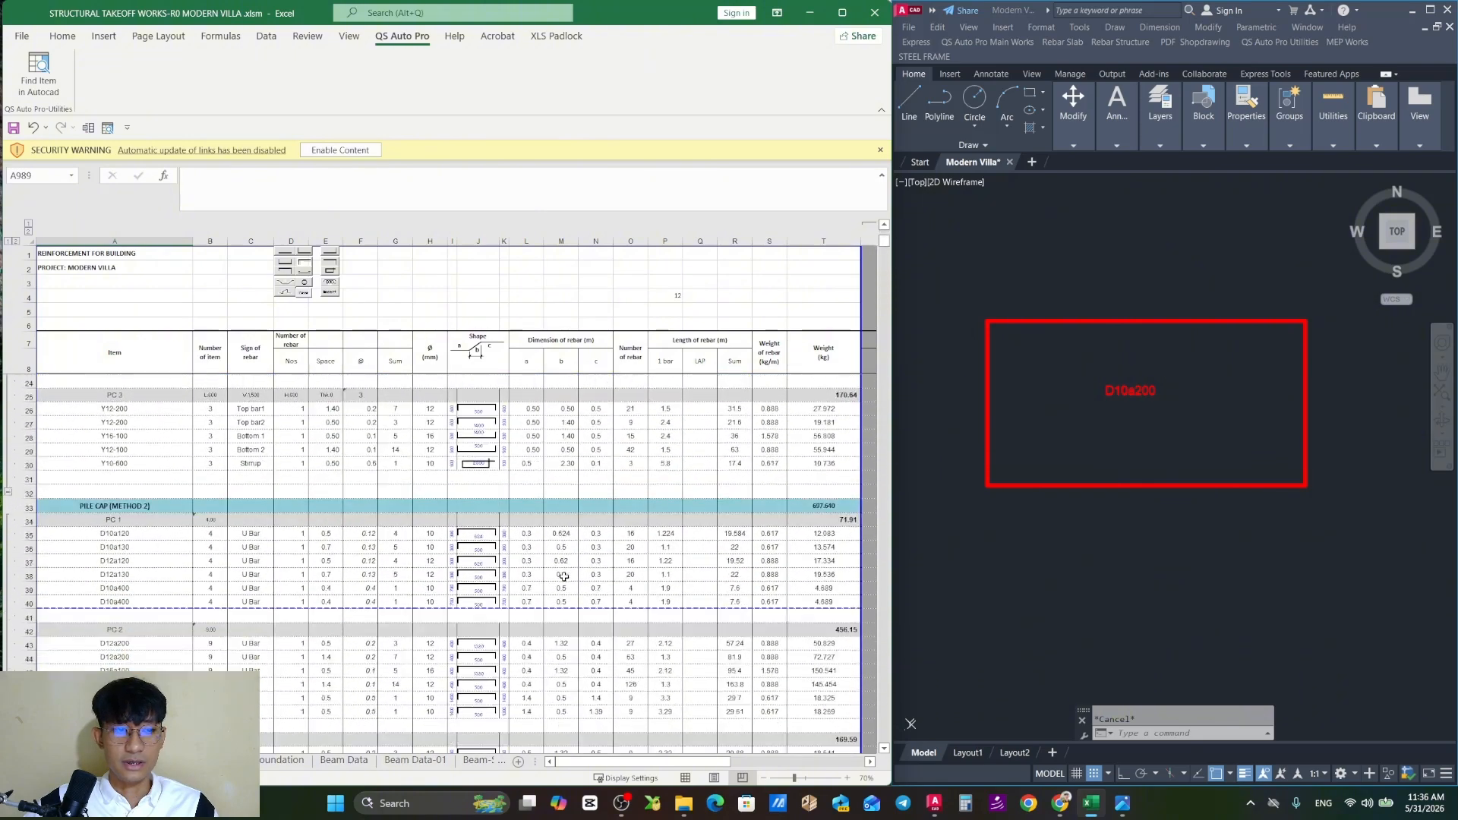
{"action": "scroll", "coordinate": [563, 579], "scroll_direction": "down", "scroll_amount": 5}
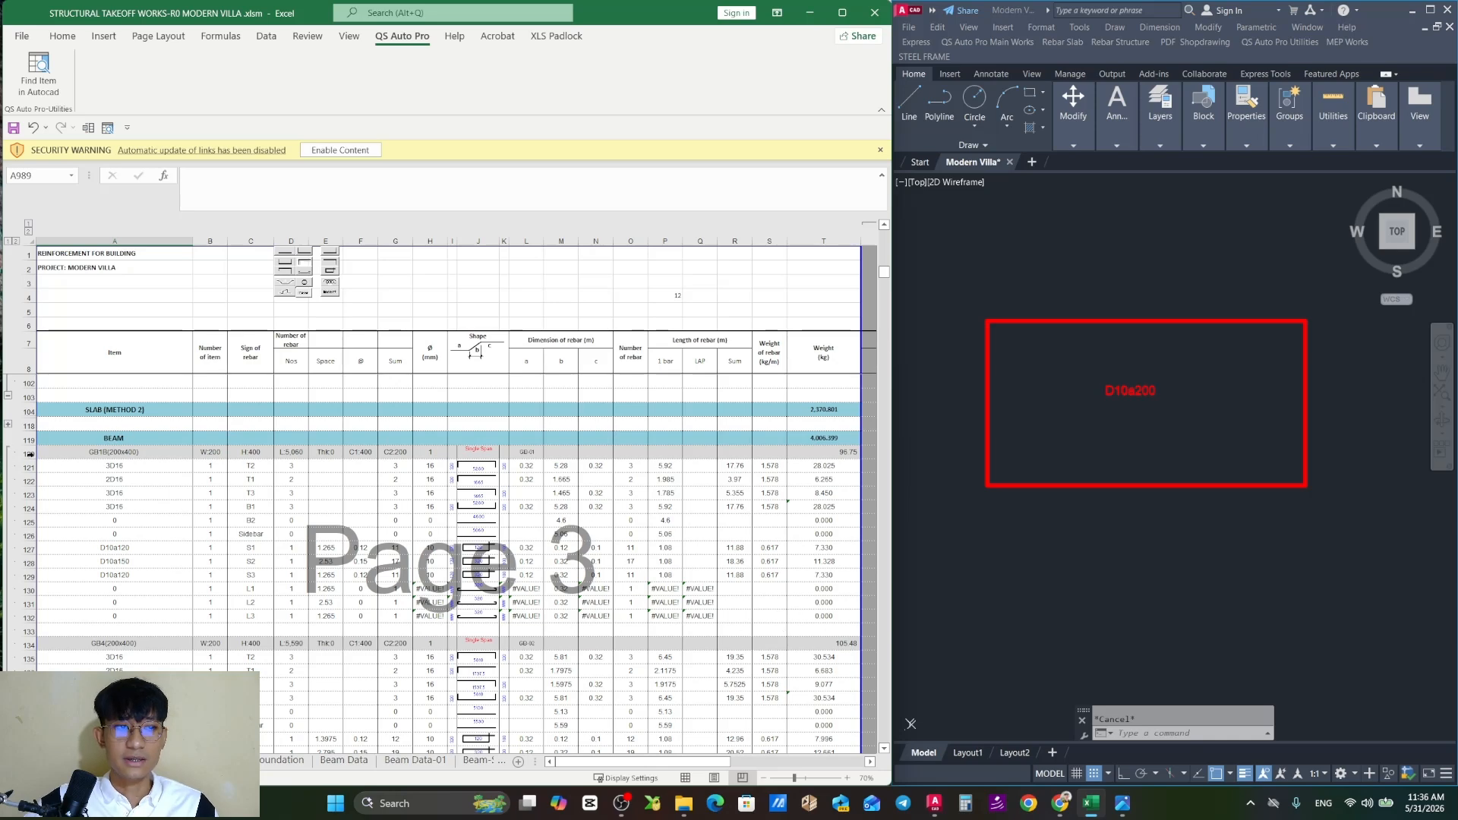
Examine the first beam's rows 120:132, the second beam's tag in L134 and the lookup formulas in its item column
{"action": "left_click_drag", "start_coordinate": [29, 454], "coordinate": [28, 617]}
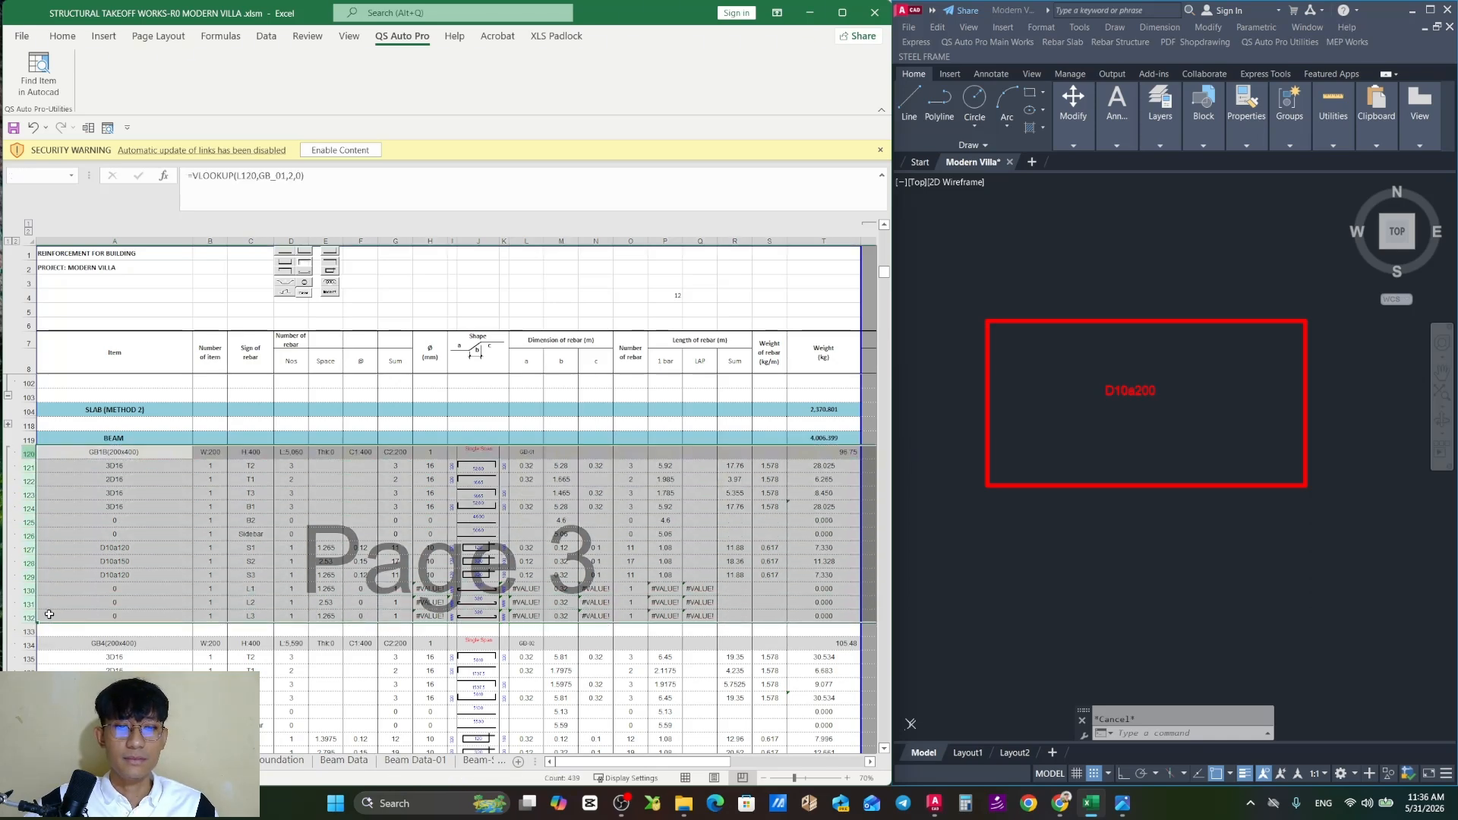
{"action": "left_click", "coordinate": [531, 644]}
{"action": "scroll", "coordinate": [591, 457], "scroll_direction": "down", "scroll_amount": 2}
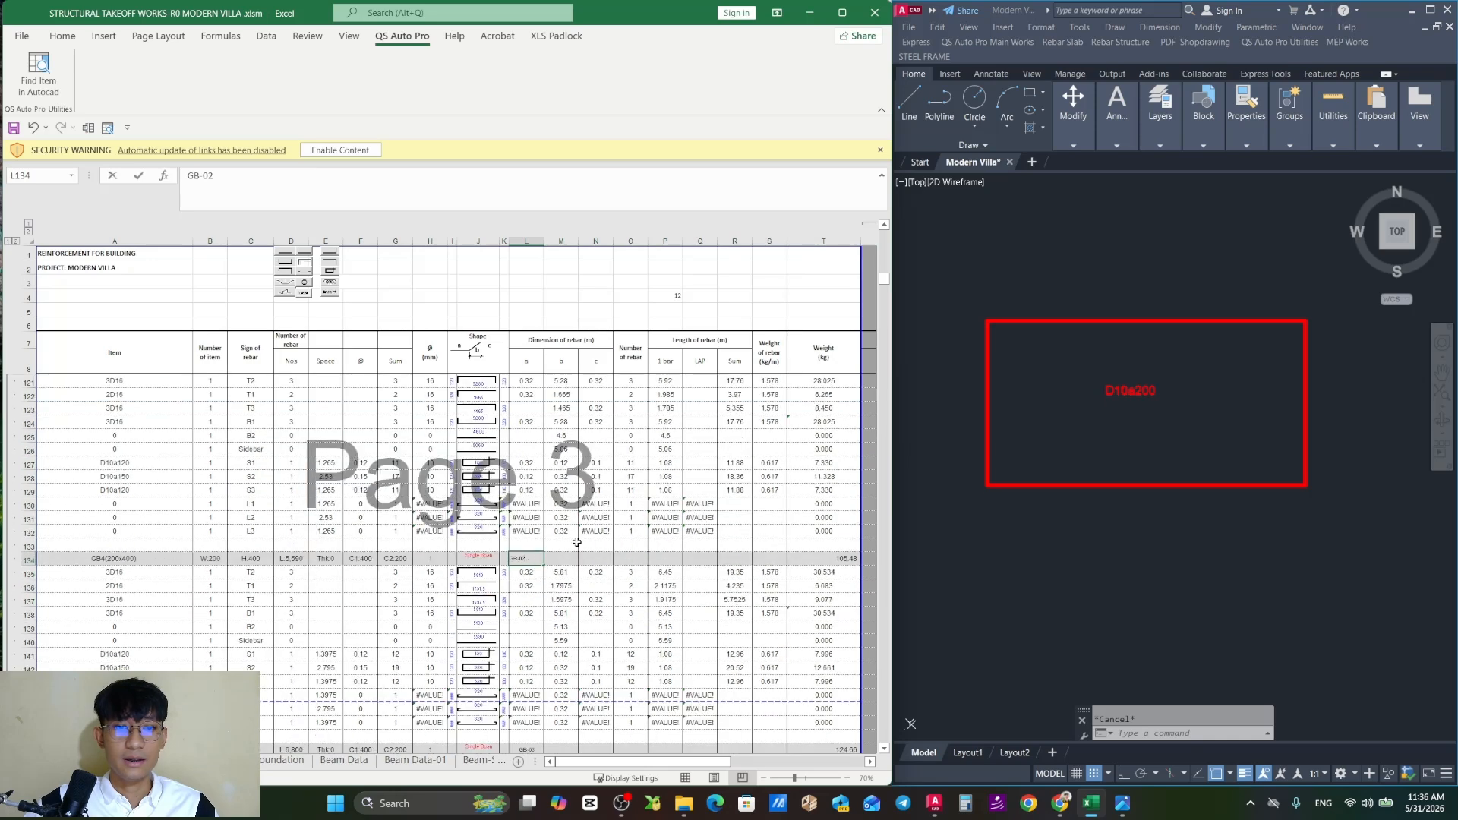
{"action": "left_click", "coordinate": [184, 560]}
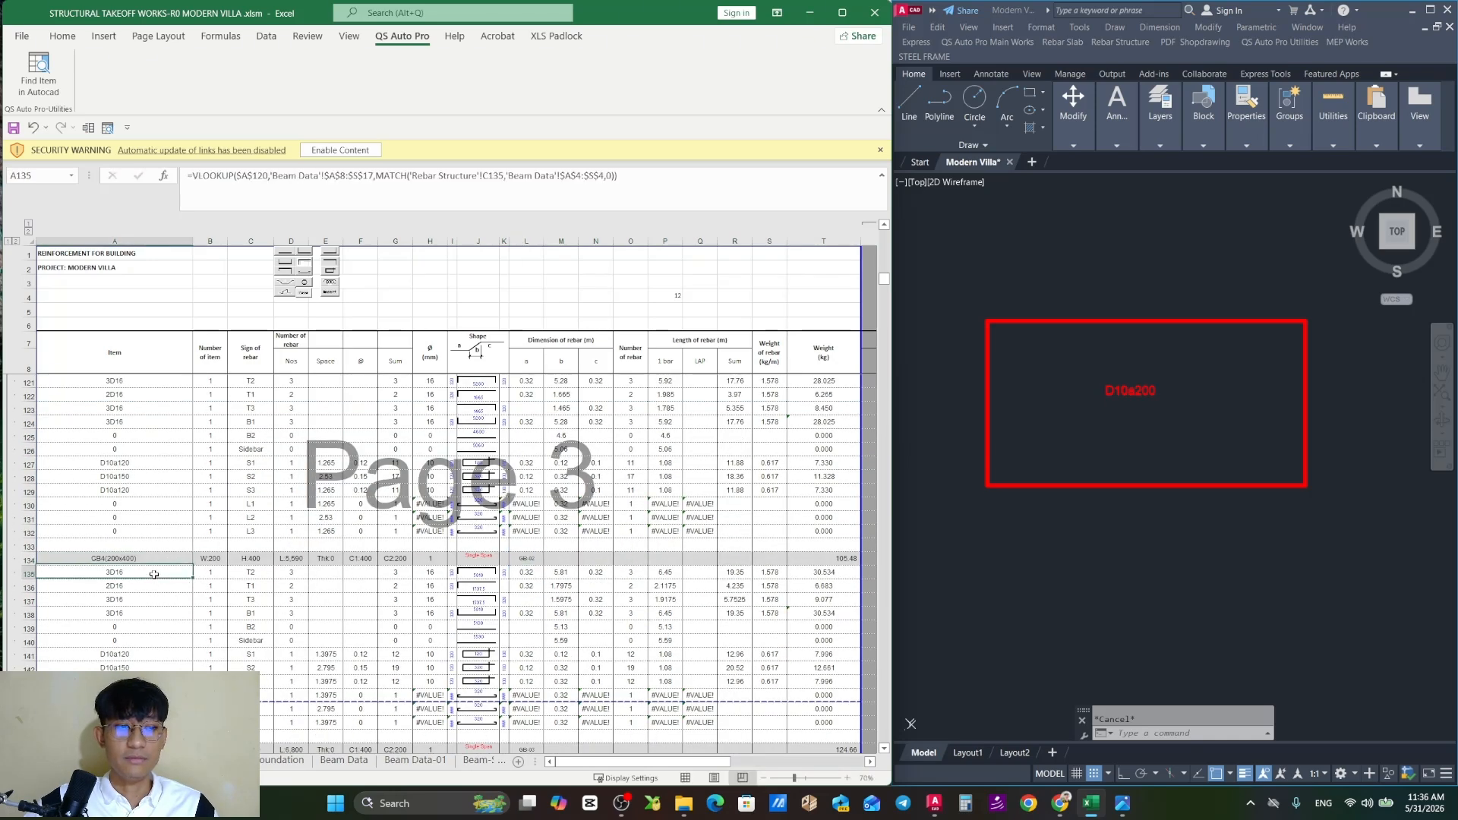
{"action": "double_click", "coordinate": [190, 640]}
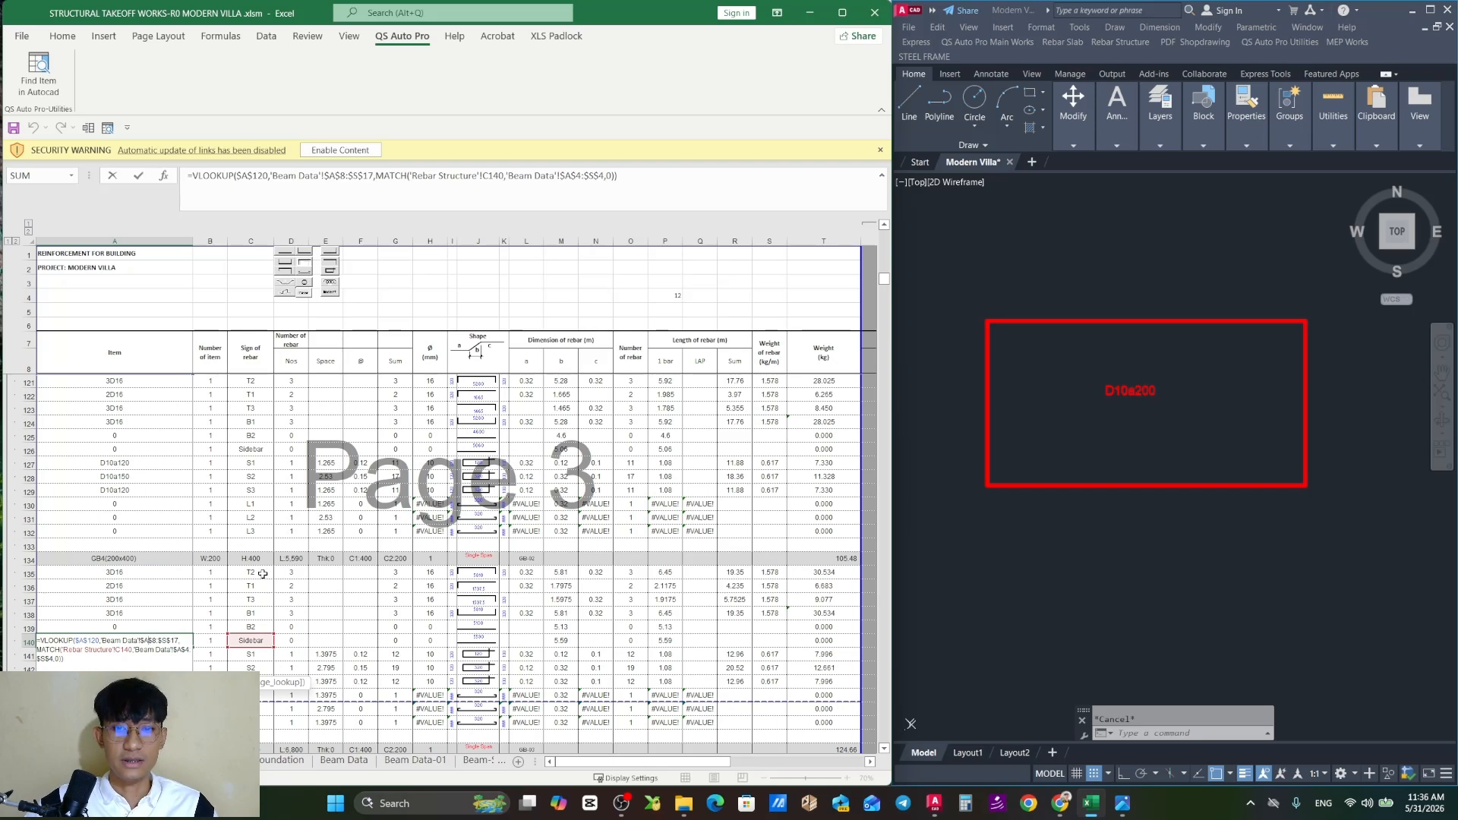
{"action": "key", "text": "Escape"}
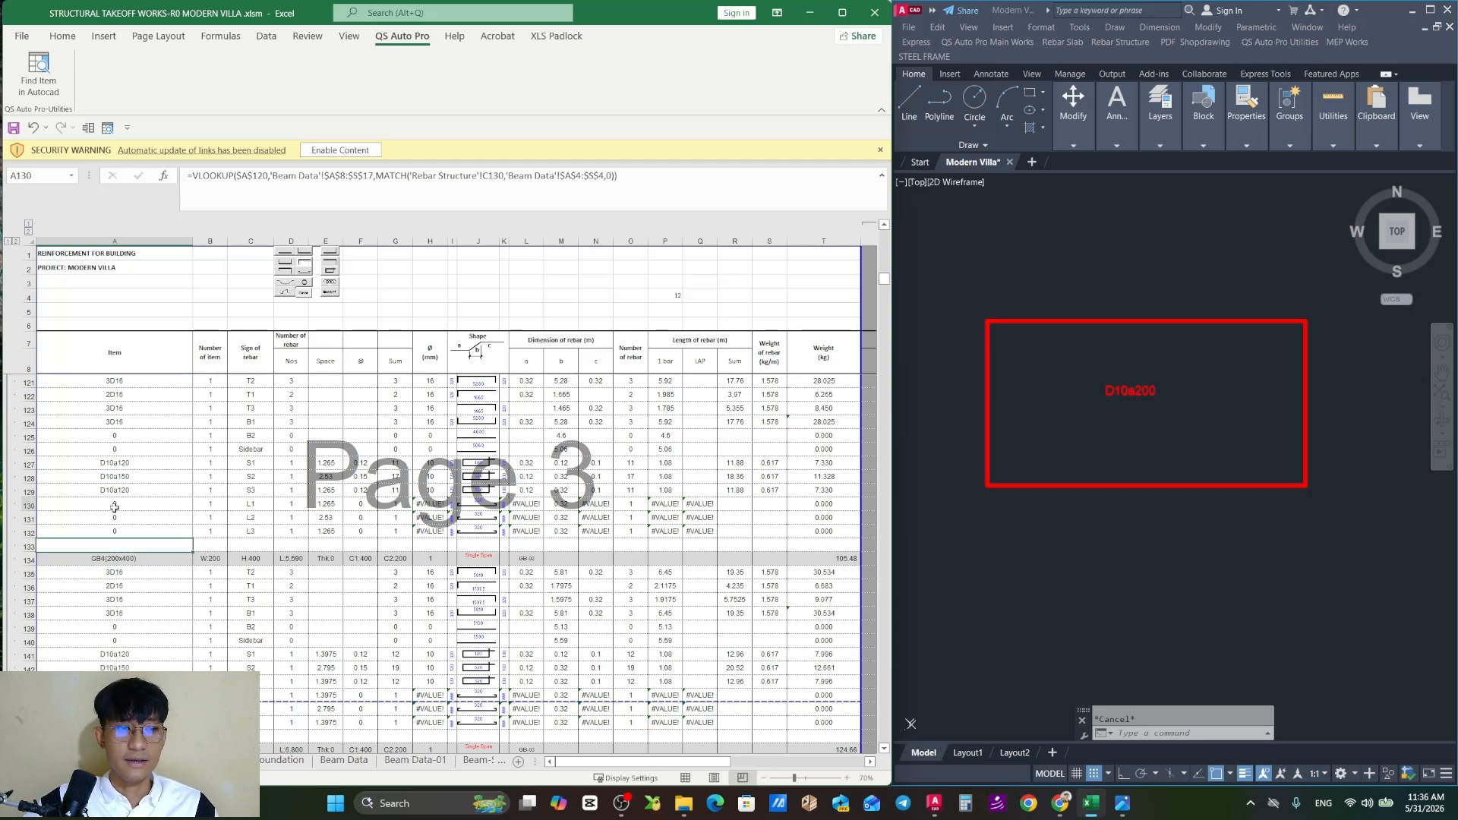
Inspect the first beam's L1, L2, L3, B2 and Sidebar rows, including their dimension, length and weight cells
{"action": "left_click", "coordinate": [141, 503]}
{"action": "left_click_drag", "start_coordinate": [141, 502], "coordinate": [144, 531]}
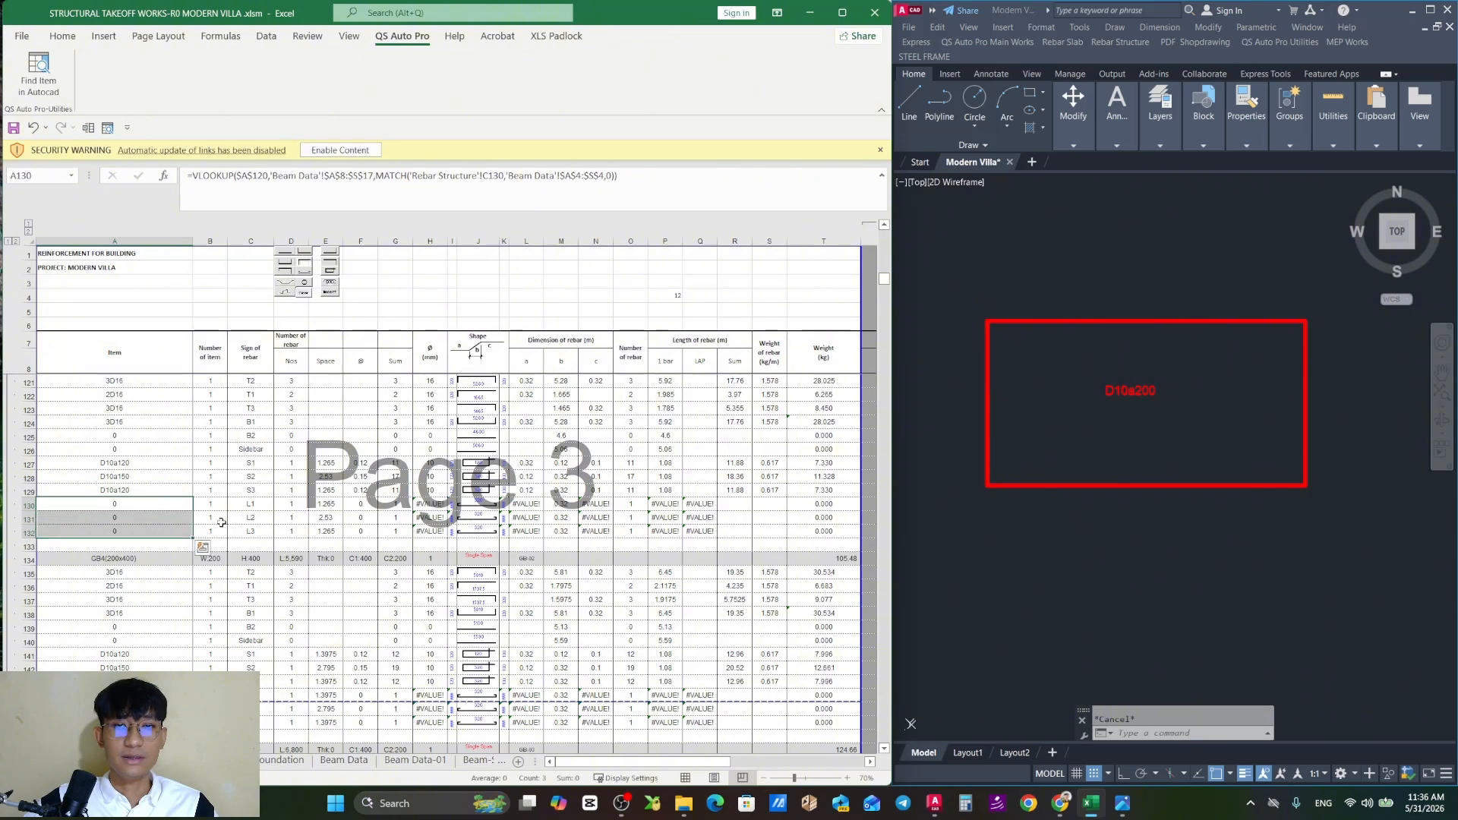
{"action": "left_click_drag", "start_coordinate": [264, 504], "coordinate": [259, 529]}
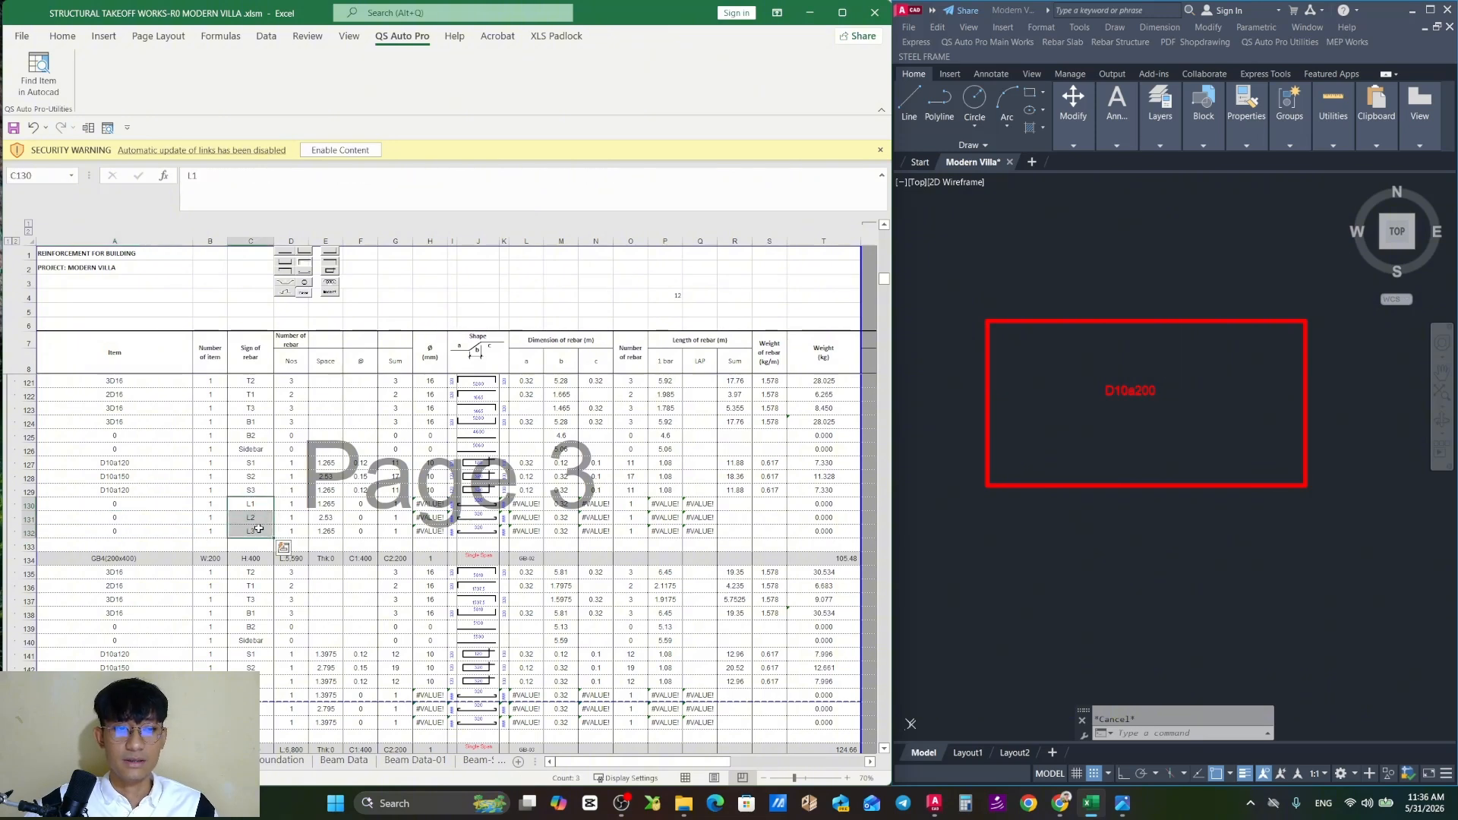
{"action": "left_click_drag", "start_coordinate": [263, 434], "coordinate": [258, 449]}
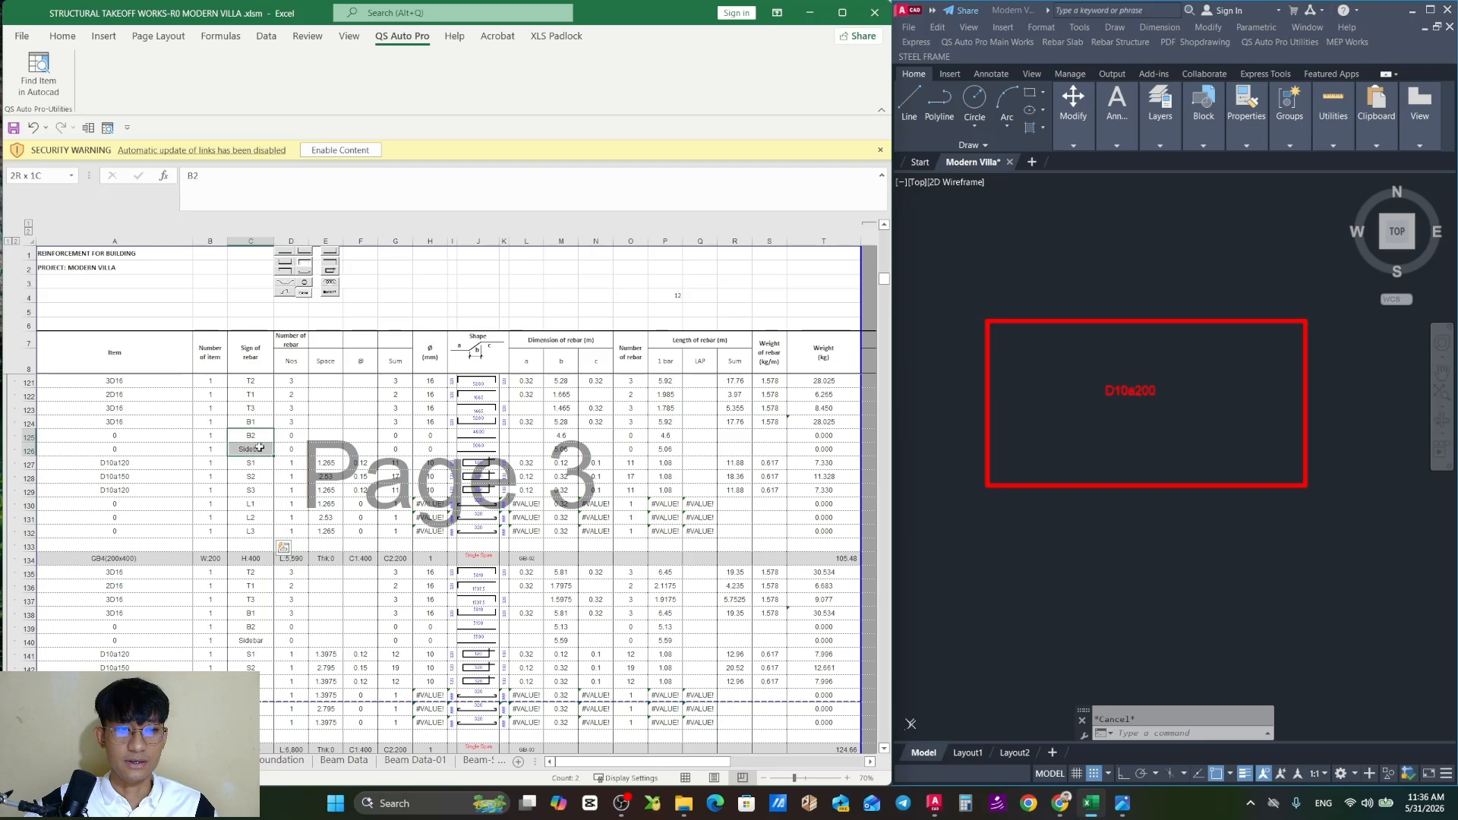
{"action": "left_click_drag", "start_coordinate": [840, 436], "coordinate": [839, 449]}
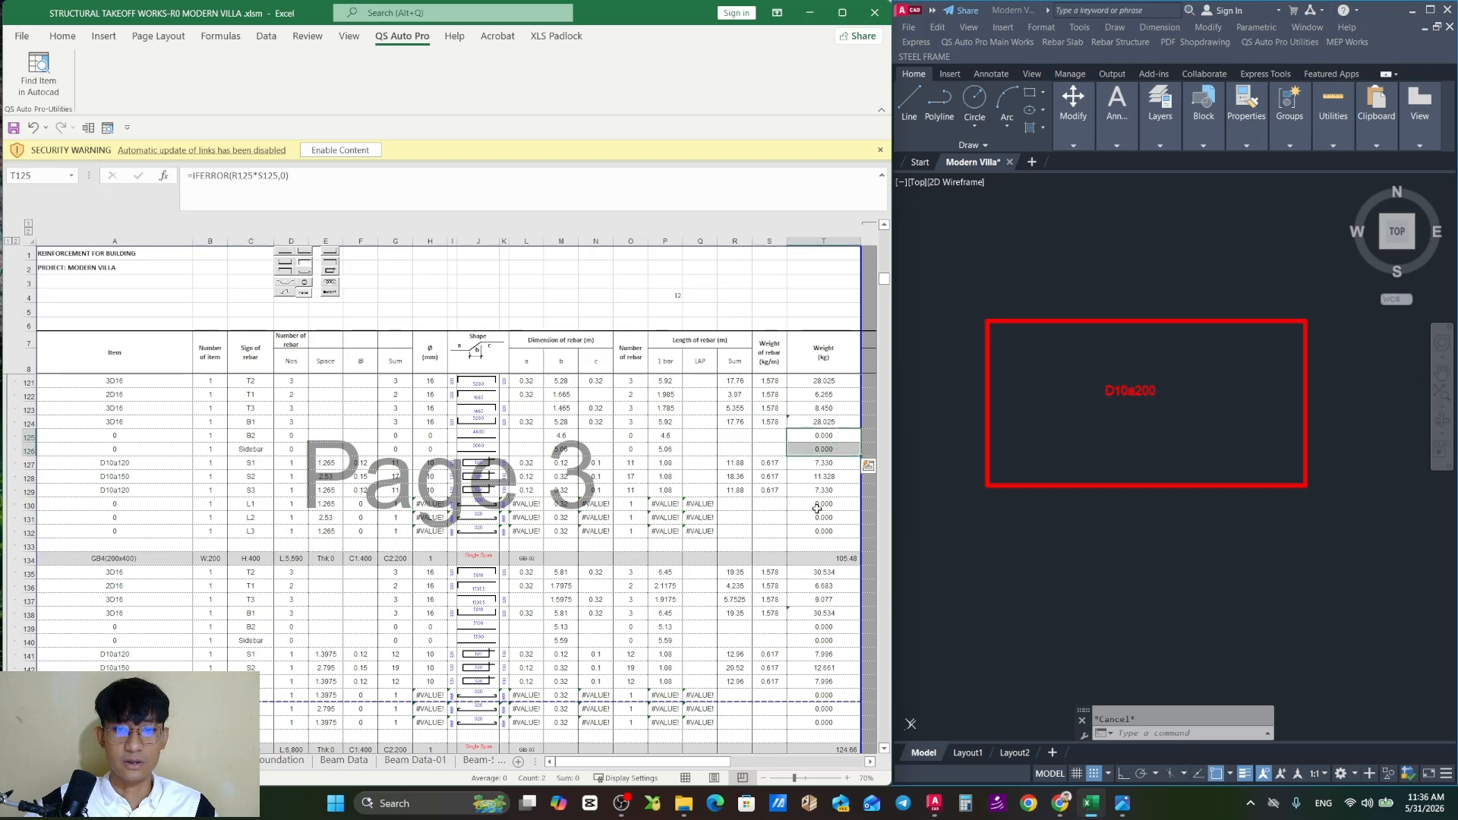
{"action": "left_click_drag", "start_coordinate": [740, 503], "coordinate": [527, 530]}
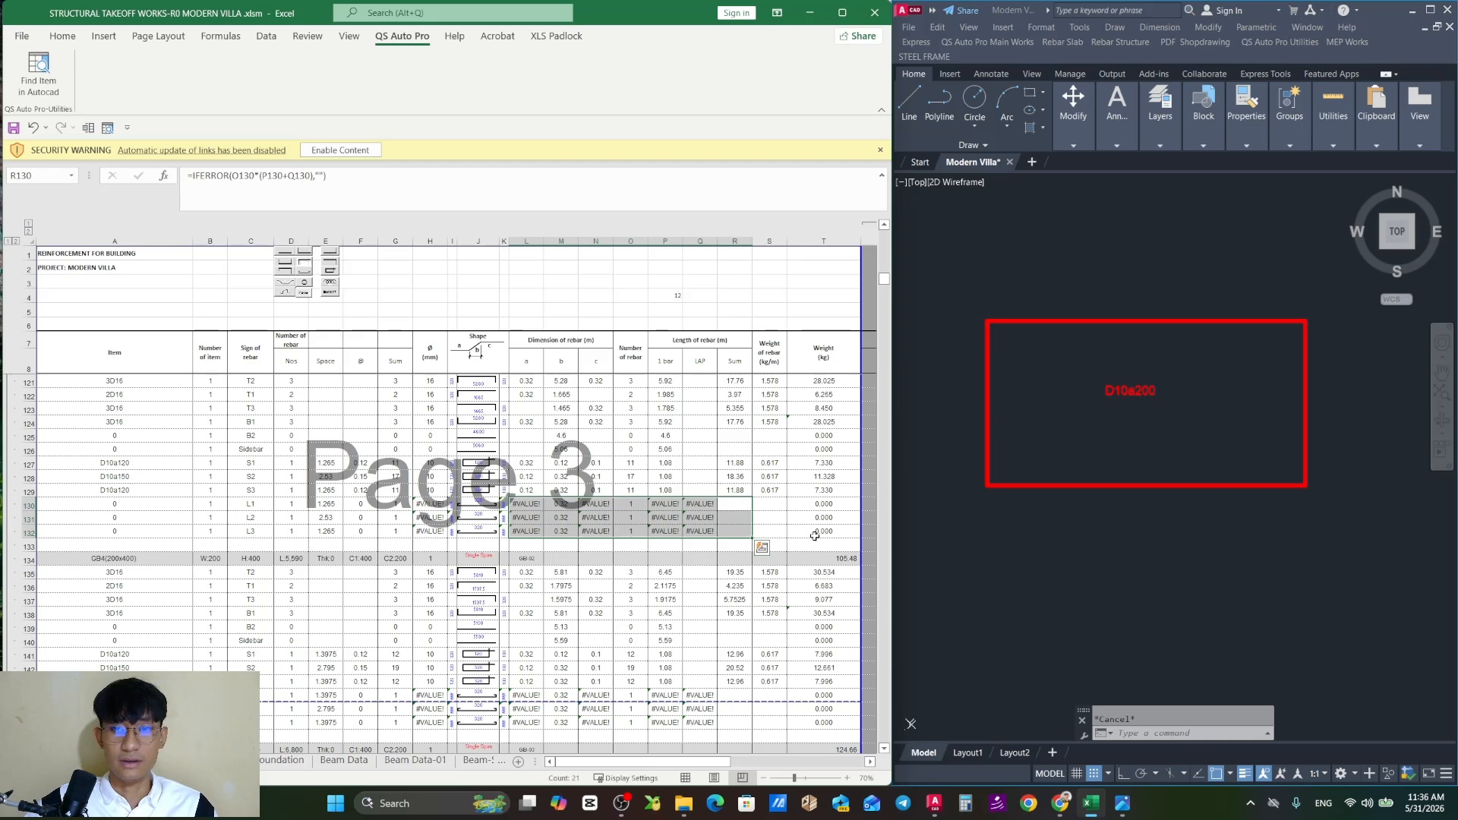
{"action": "scroll", "coordinate": [815, 536], "scroll_direction": "up", "scroll_amount": 1}
{"action": "left_click_drag", "start_coordinate": [836, 477], "coordinate": [835, 491]}
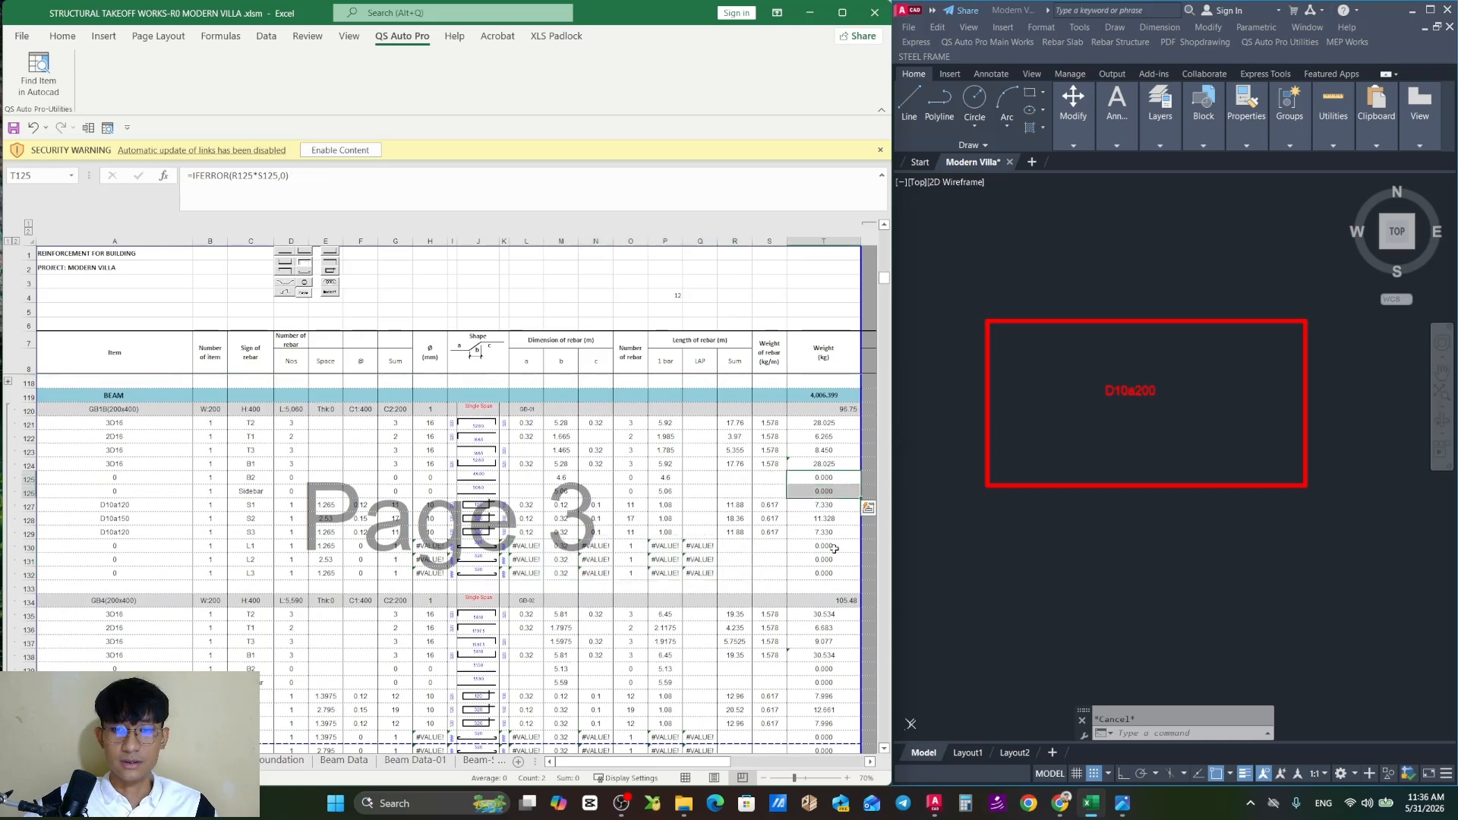
{"action": "left_click_drag", "start_coordinate": [834, 549], "coordinate": [834, 573]}
{"action": "left_click", "coordinate": [763, 555]}
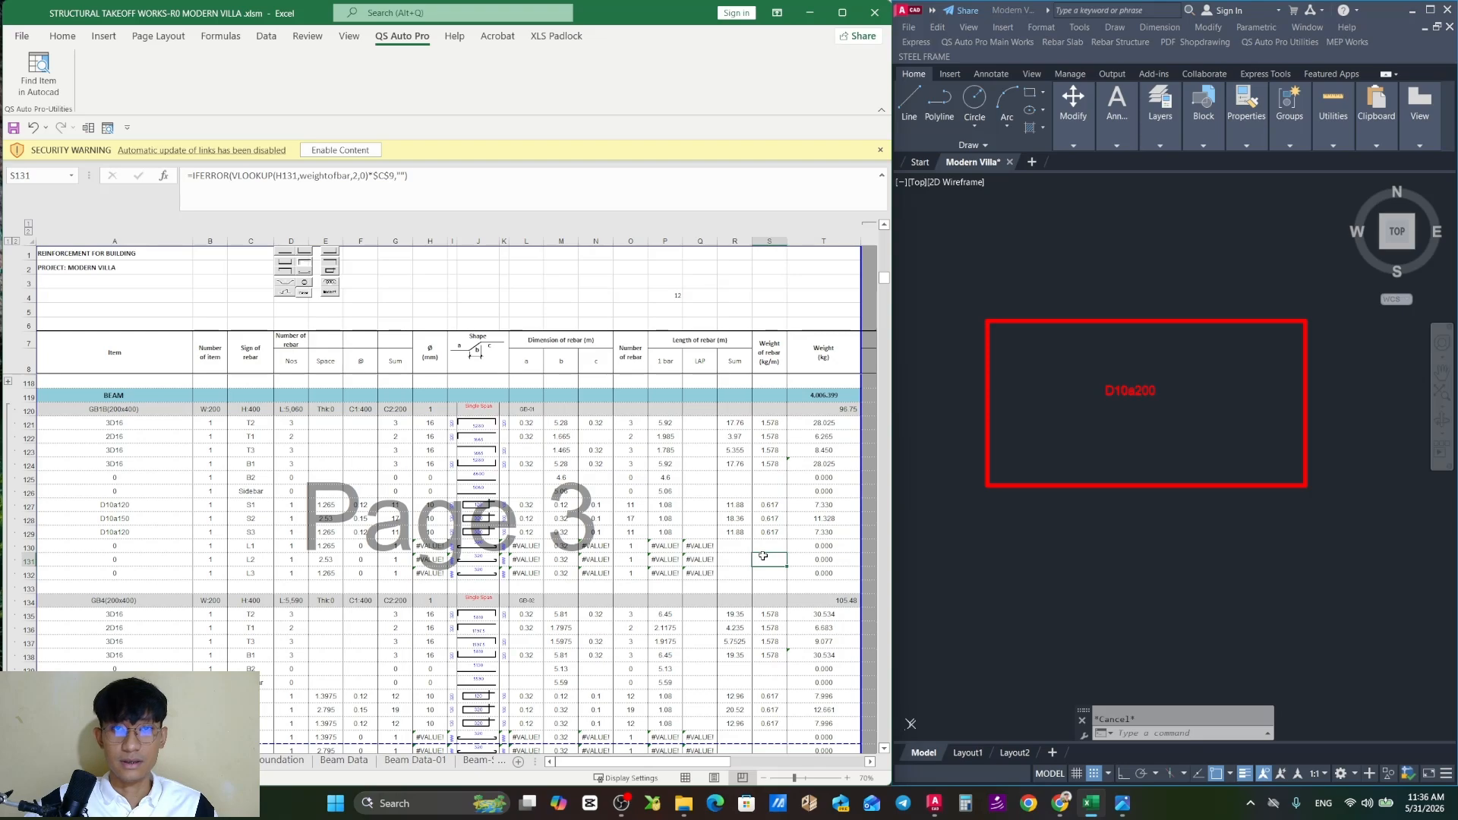
Compare the first beam's block in rows 120:133 with the following GB4(200x400) tables, as far as the beam tag in L162
{"action": "scroll", "coordinate": [432, 427], "scroll_direction": "down", "scroll_amount": 13}
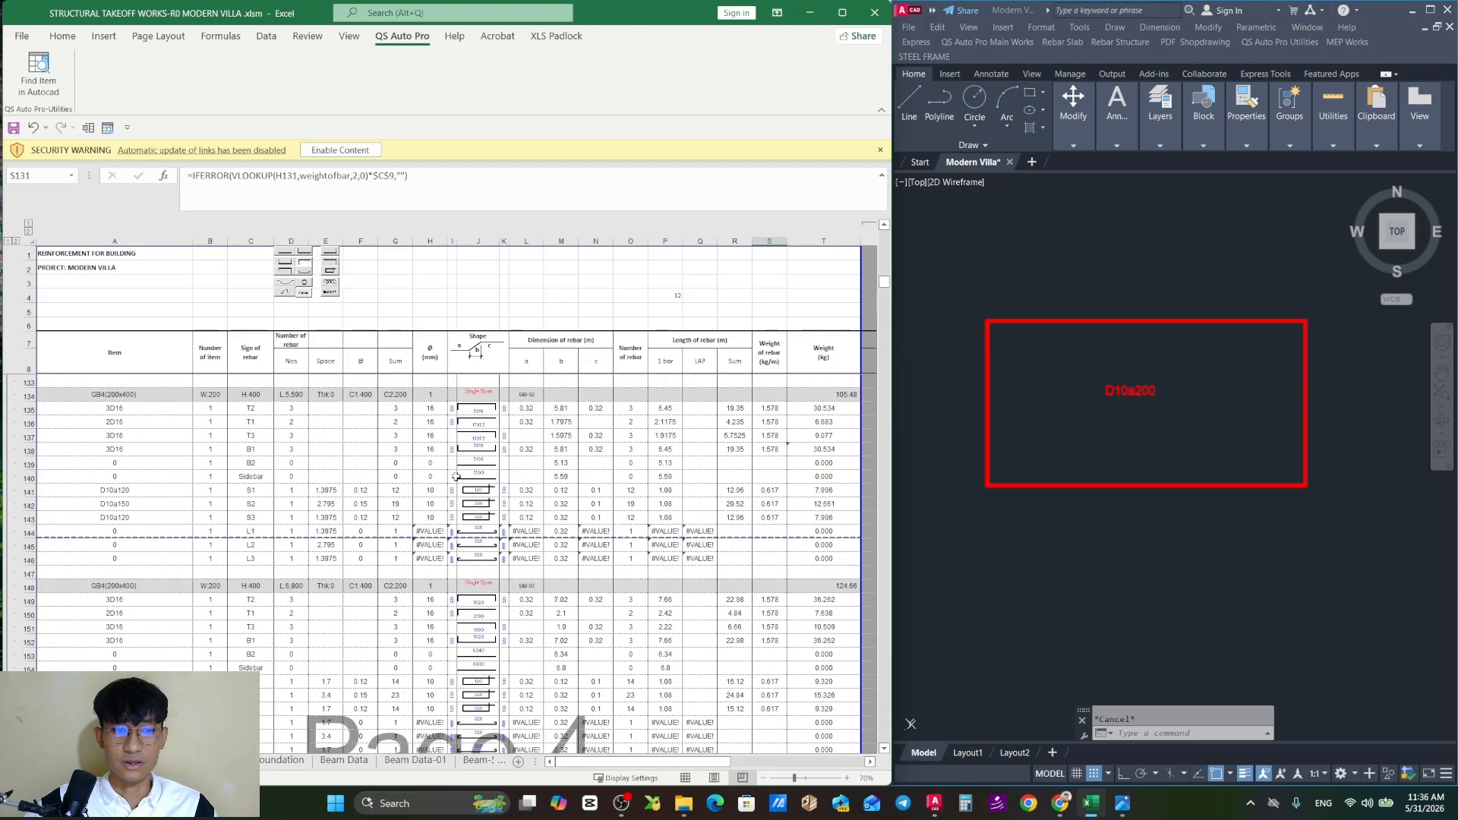
{"action": "scroll", "coordinate": [490, 479], "scroll_direction": "up", "scroll_amount": 10}
{"action": "scroll", "coordinate": [520, 472], "scroll_direction": "up", "scroll_amount": 9}
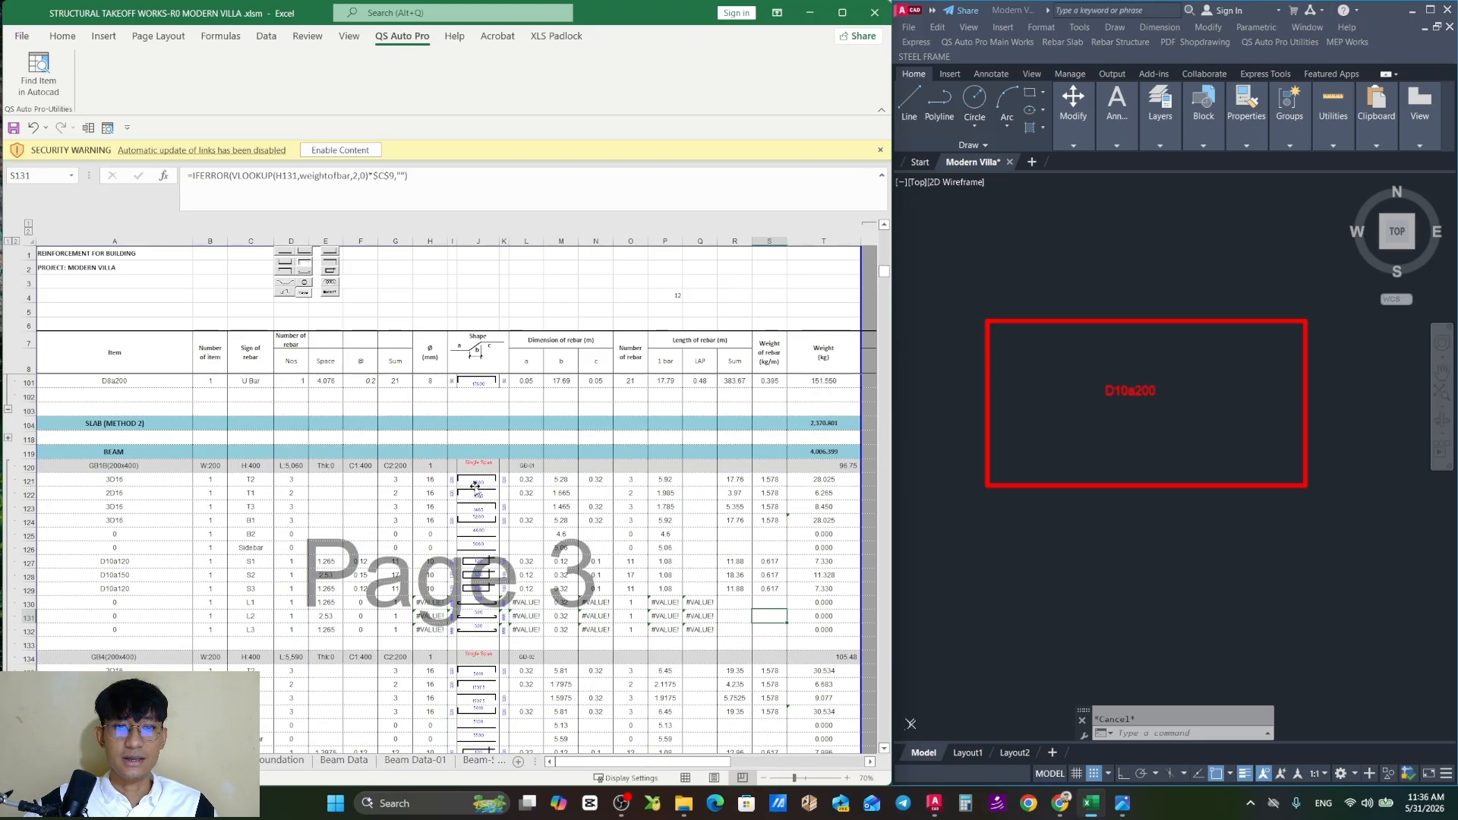
{"action": "left_click_drag", "start_coordinate": [29, 466], "coordinate": [41, 646]}
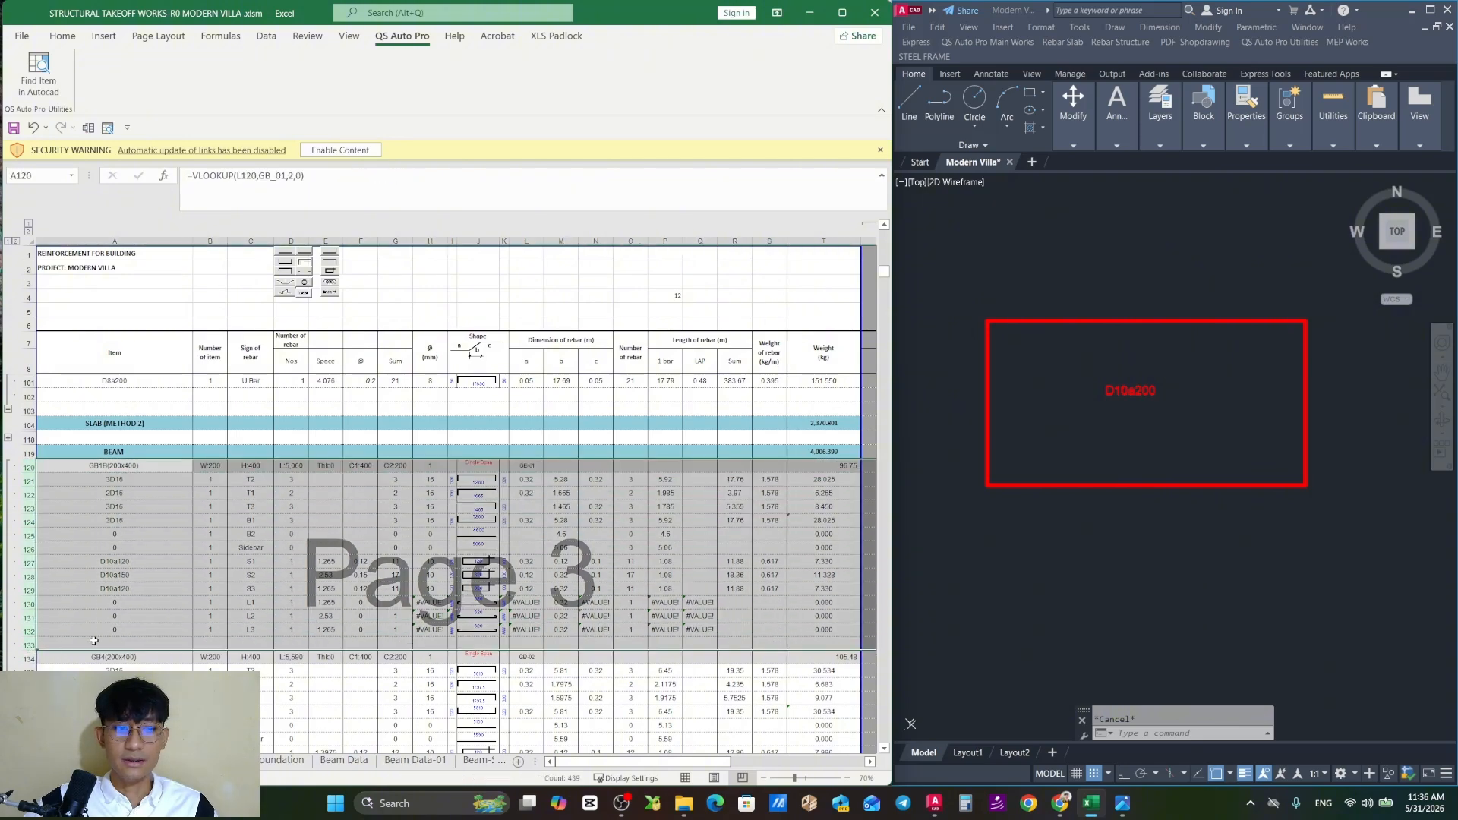
{"action": "scroll", "coordinate": [169, 476], "scroll_direction": "down", "scroll_amount": 4}
{"action": "scroll", "coordinate": [521, 623], "scroll_direction": "down", "scroll_amount": 7}
{"action": "left_click", "coordinate": [523, 574]}
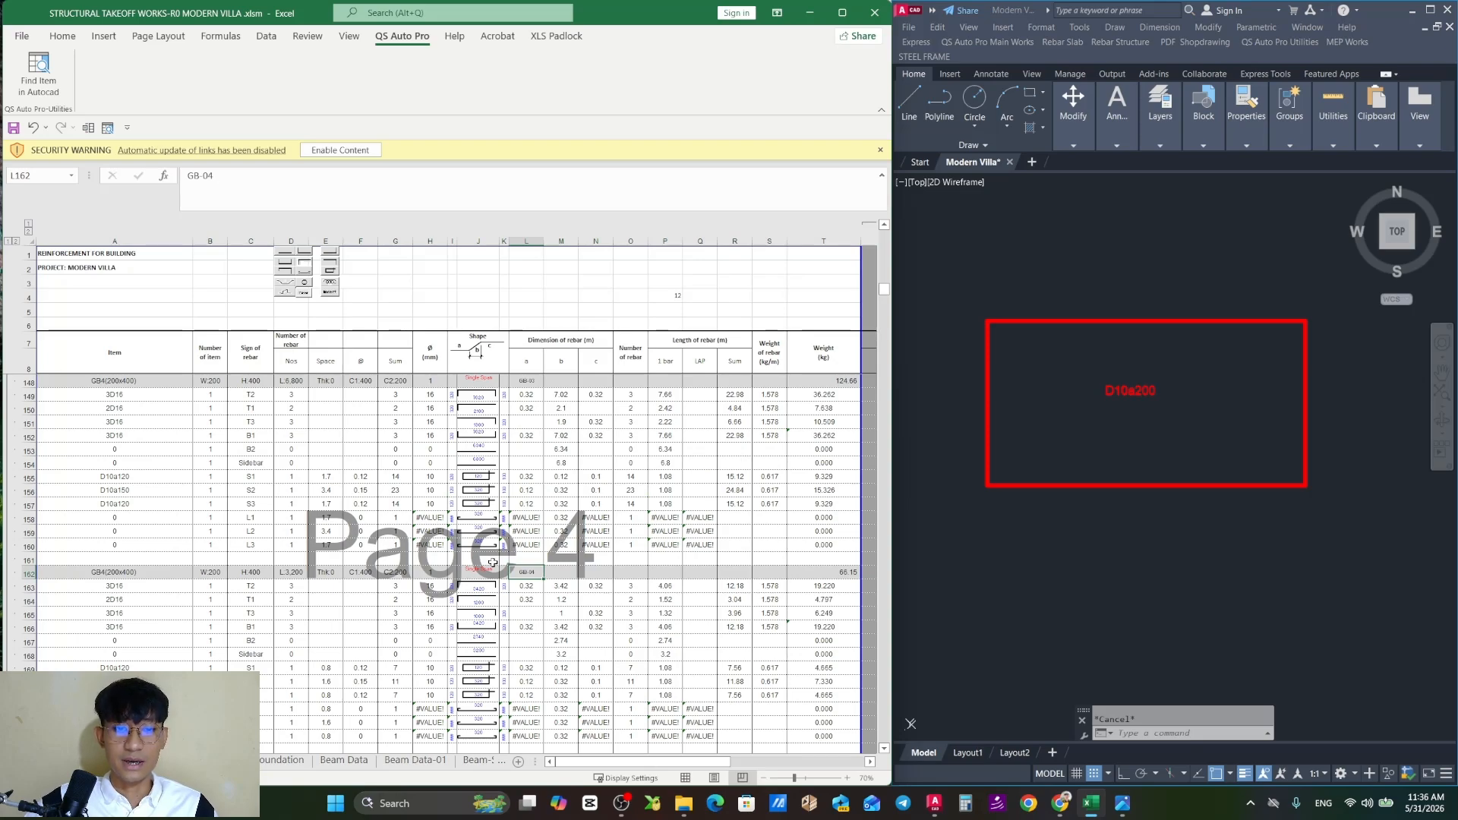
Look through the remaining beam rebar tables past row 708 and return to the pile cap tables at the start of the sheet
{"action": "scroll", "coordinate": [492, 563], "scroll_direction": "up", "scroll_amount": 1, "text": "ctrl"}
{"action": "scroll", "coordinate": [580, 499], "scroll_direction": "down", "scroll_amount": 20}
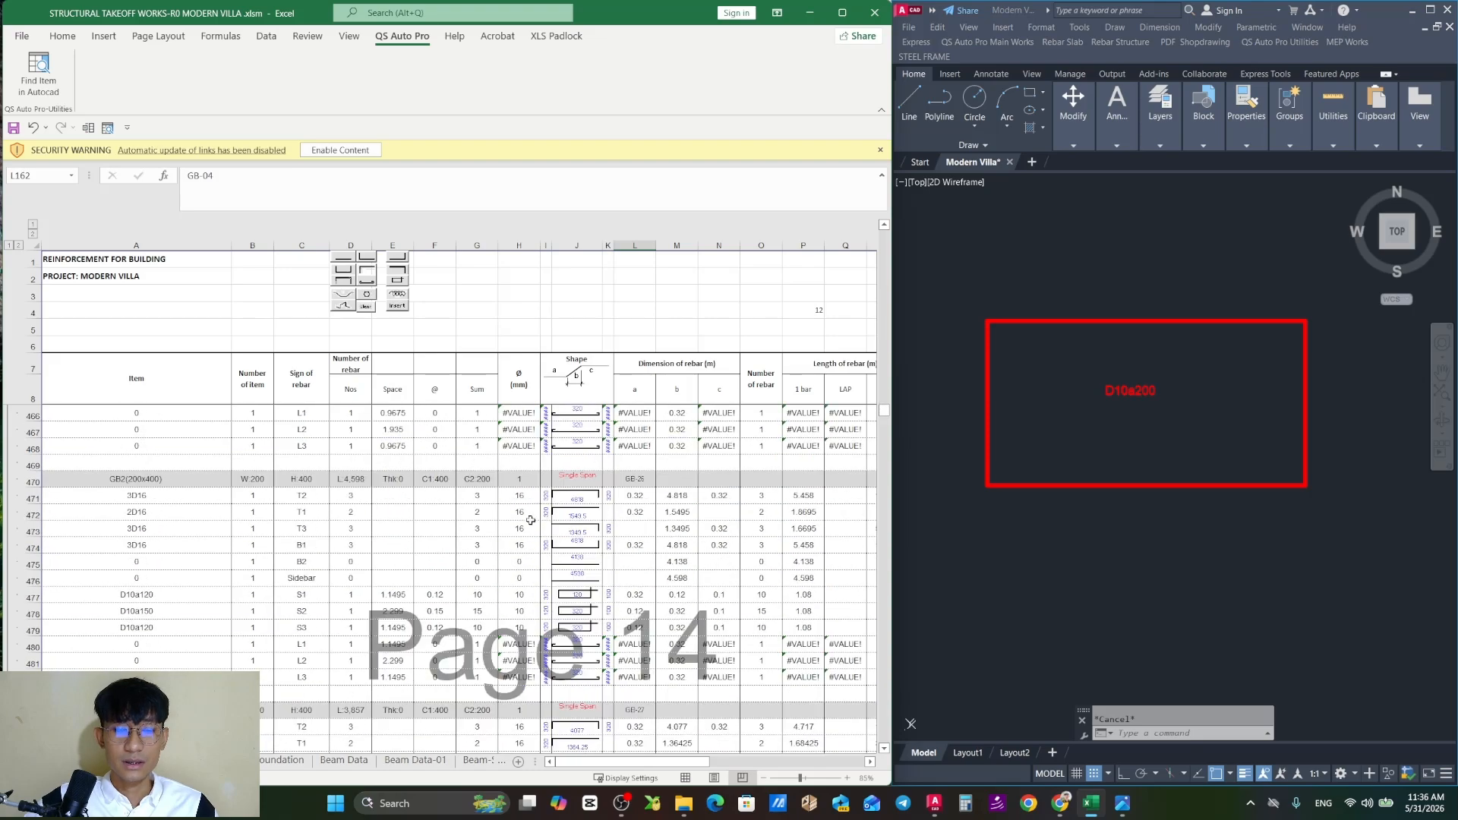
{"action": "scroll", "coordinate": [530, 521], "scroll_direction": "down", "scroll_amount": 20}
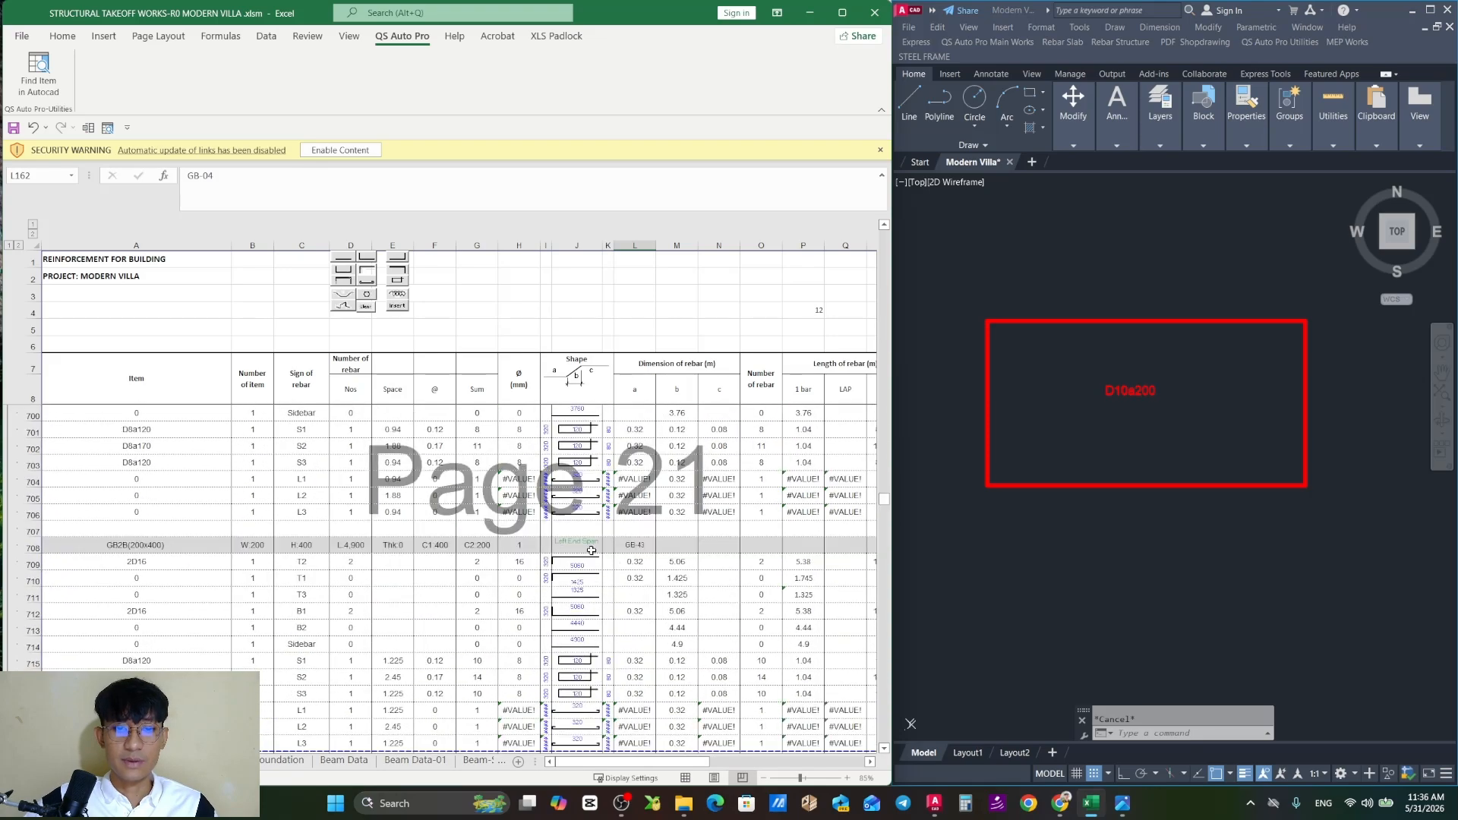
{"action": "scroll", "coordinate": [617, 552], "scroll_direction": "down", "scroll_amount": 2, "text": "ctrl"}
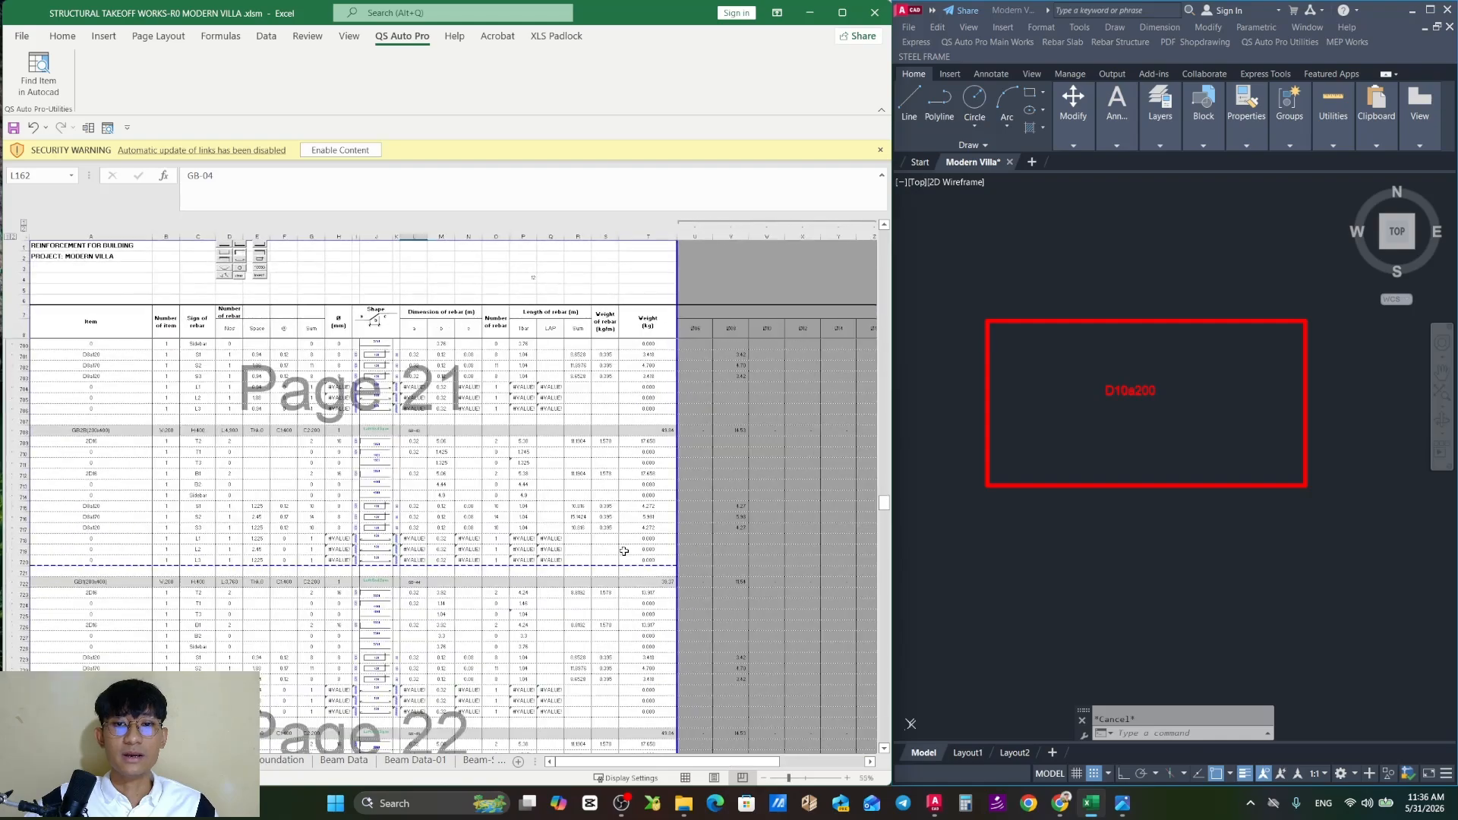
{"action": "scroll", "coordinate": [779, 678], "scroll_direction": "up", "scroll_amount": 20}
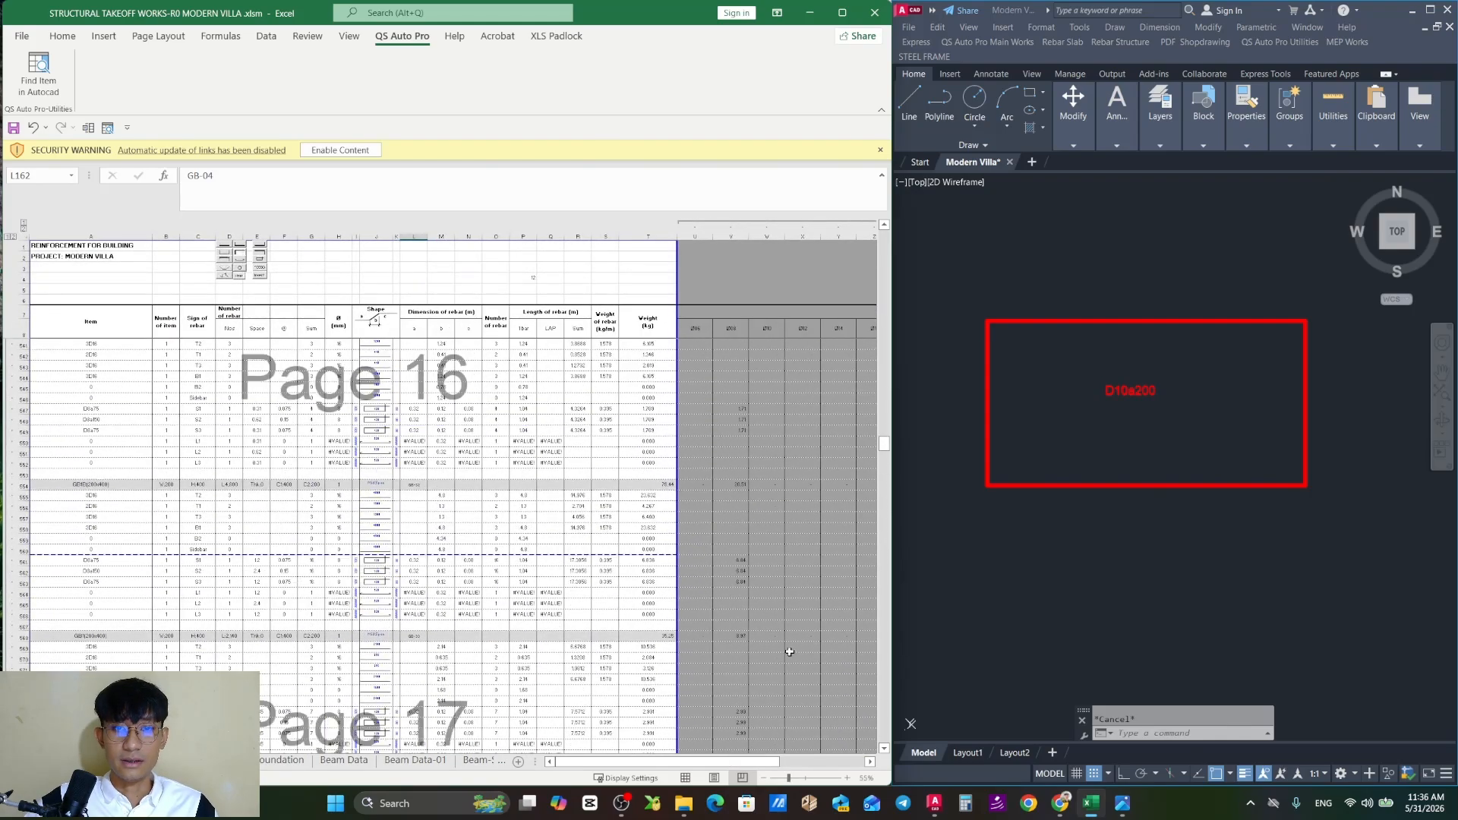
{"action": "scroll", "coordinate": [792, 644], "scroll_direction": "up", "scroll_amount": 20}
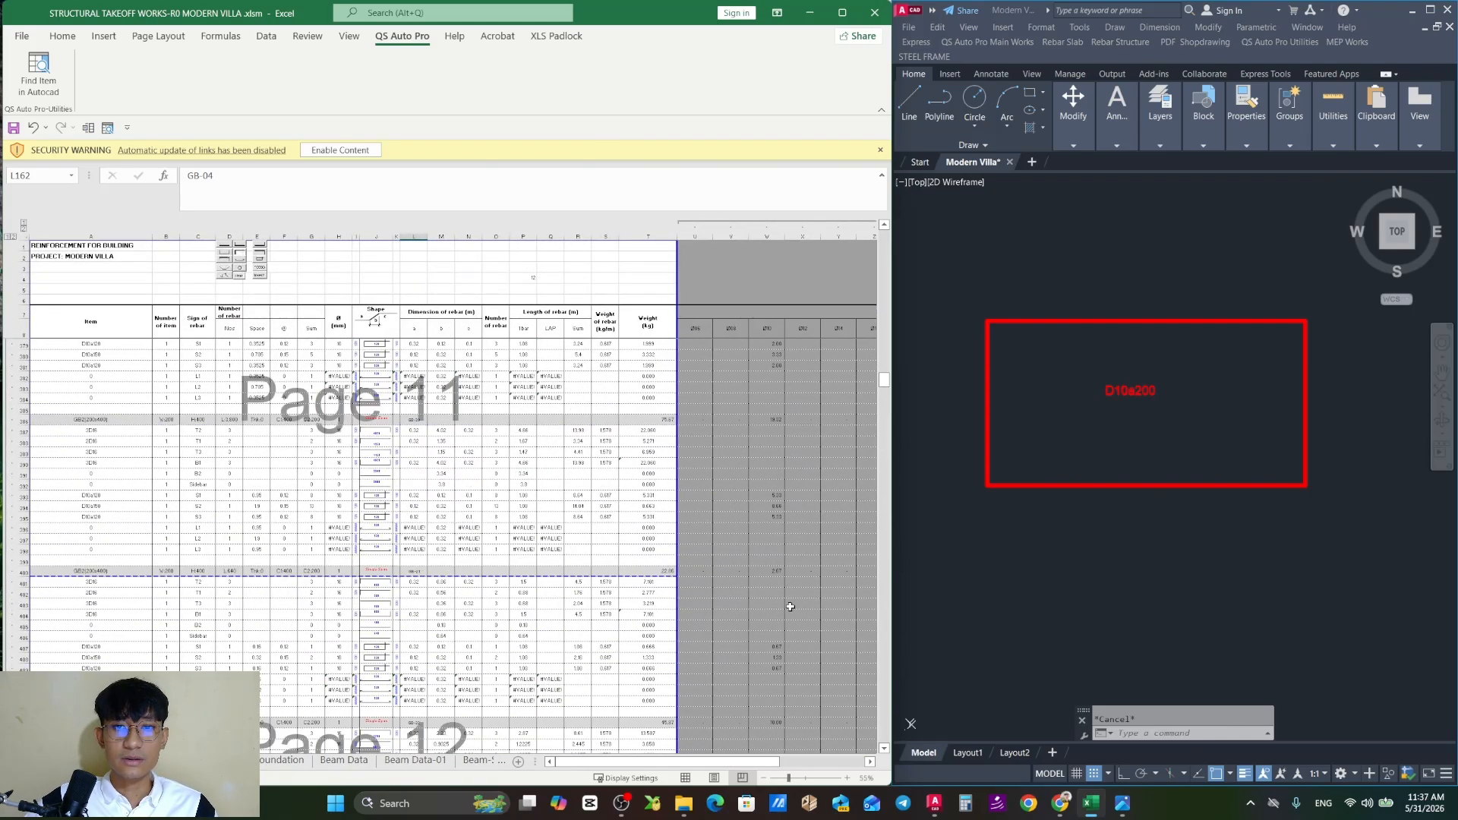
{"action": "scroll", "coordinate": [780, 459], "scroll_direction": "up", "scroll_amount": 20}
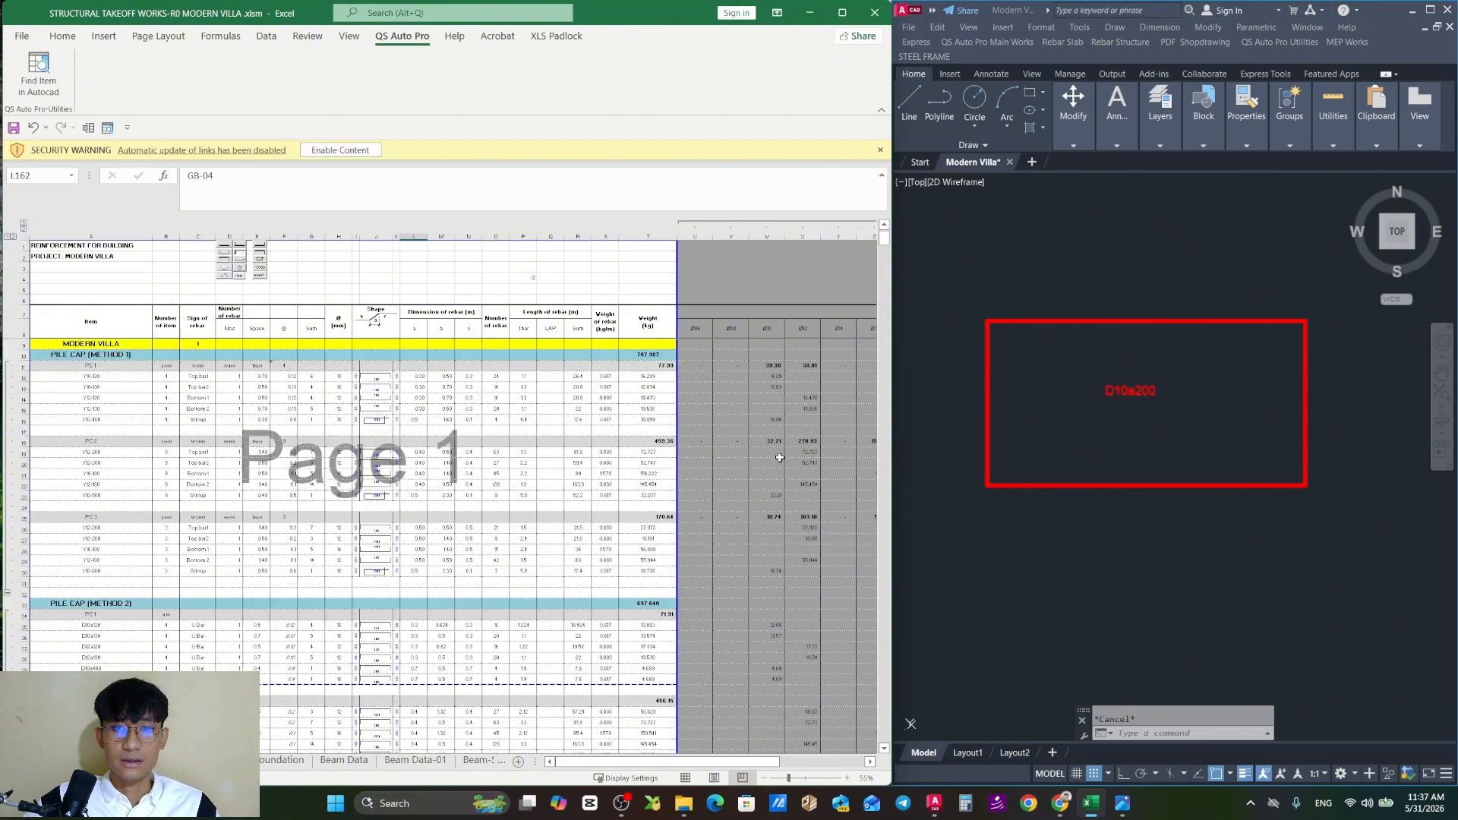
Find the BEAM group's total weight in T119 and show the columns that break the weight down by bar diameter
{"action": "scroll", "coordinate": [779, 459], "scroll_direction": "down", "scroll_amount": 11}
{"action": "scroll", "coordinate": [775, 517], "scroll_direction": "down", "scroll_amount": 15}
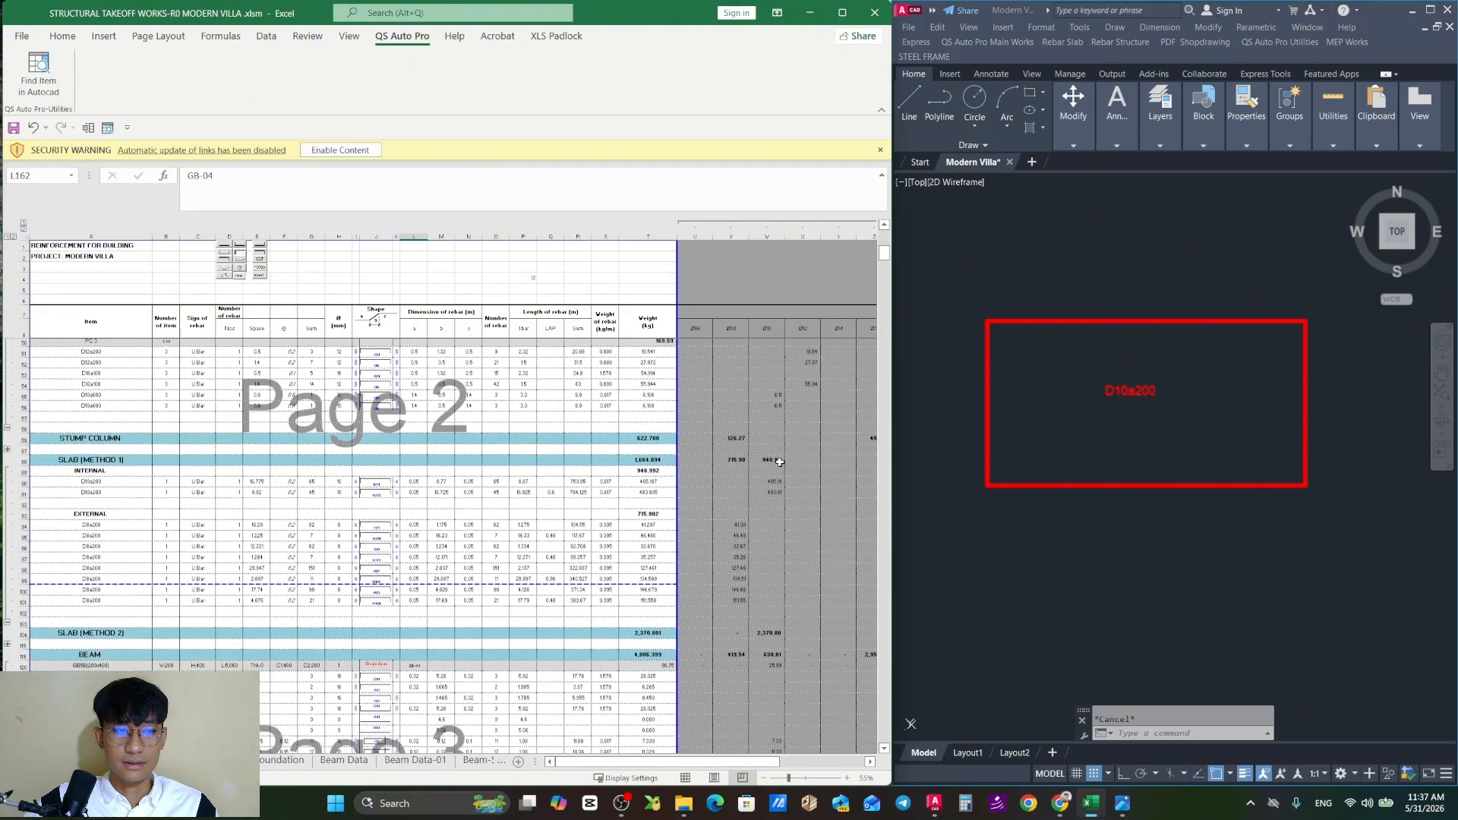
{"action": "left_click", "coordinate": [767, 581]}
{"action": "scroll", "coordinate": [758, 562], "scroll_direction": "up", "scroll_amount": 1, "text": "ctrl"}
{"action": "scroll", "coordinate": [758, 548], "scroll_direction": "up", "scroll_amount": 1, "text": "ctrl"}
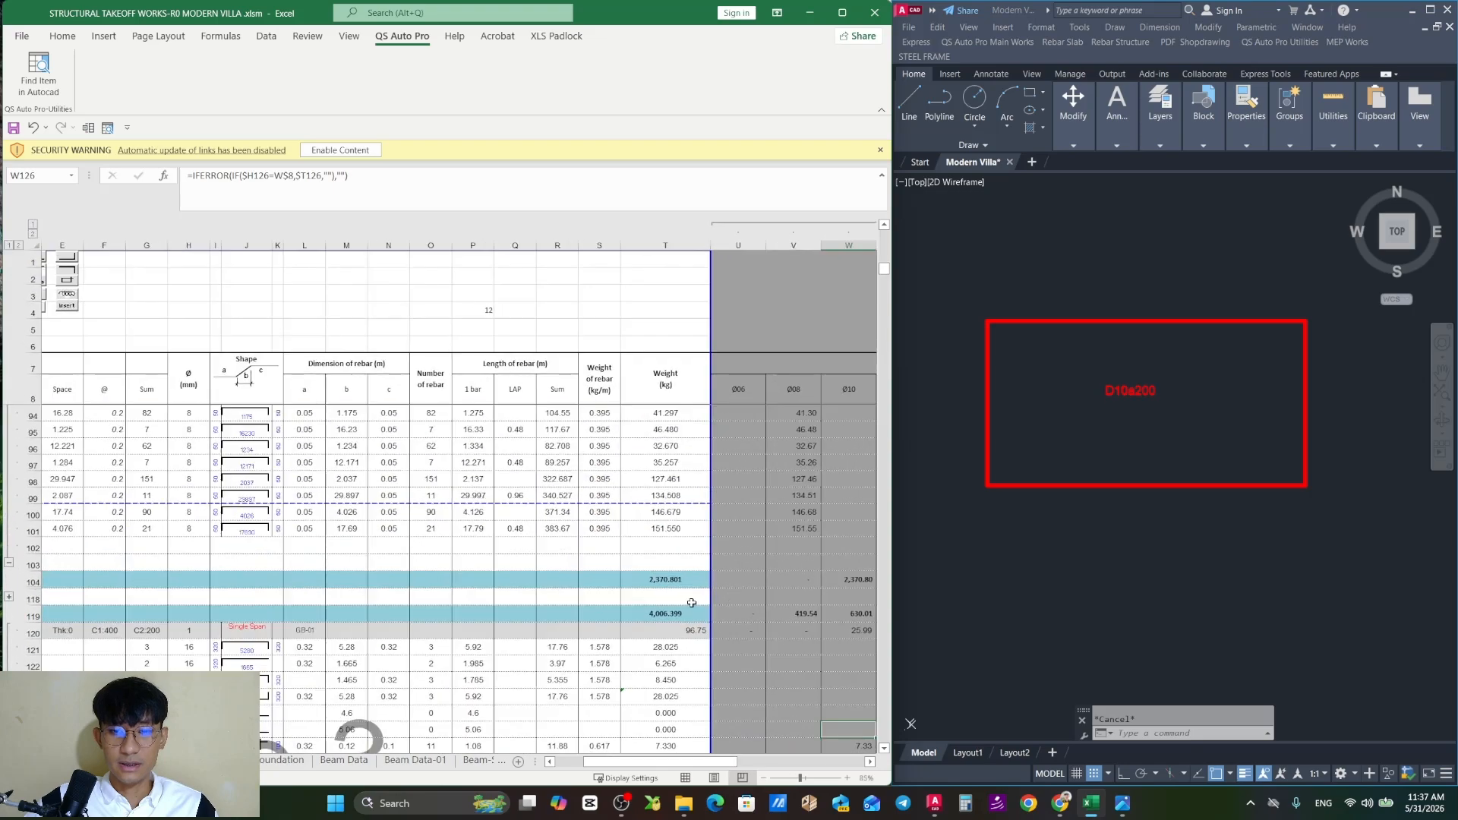
{"action": "left_click", "coordinate": [668, 614]}
{"action": "left_click", "coordinate": [871, 761]}
{"action": "left_click", "coordinate": [871, 763]}
{"action": "left_click", "coordinate": [871, 762]}
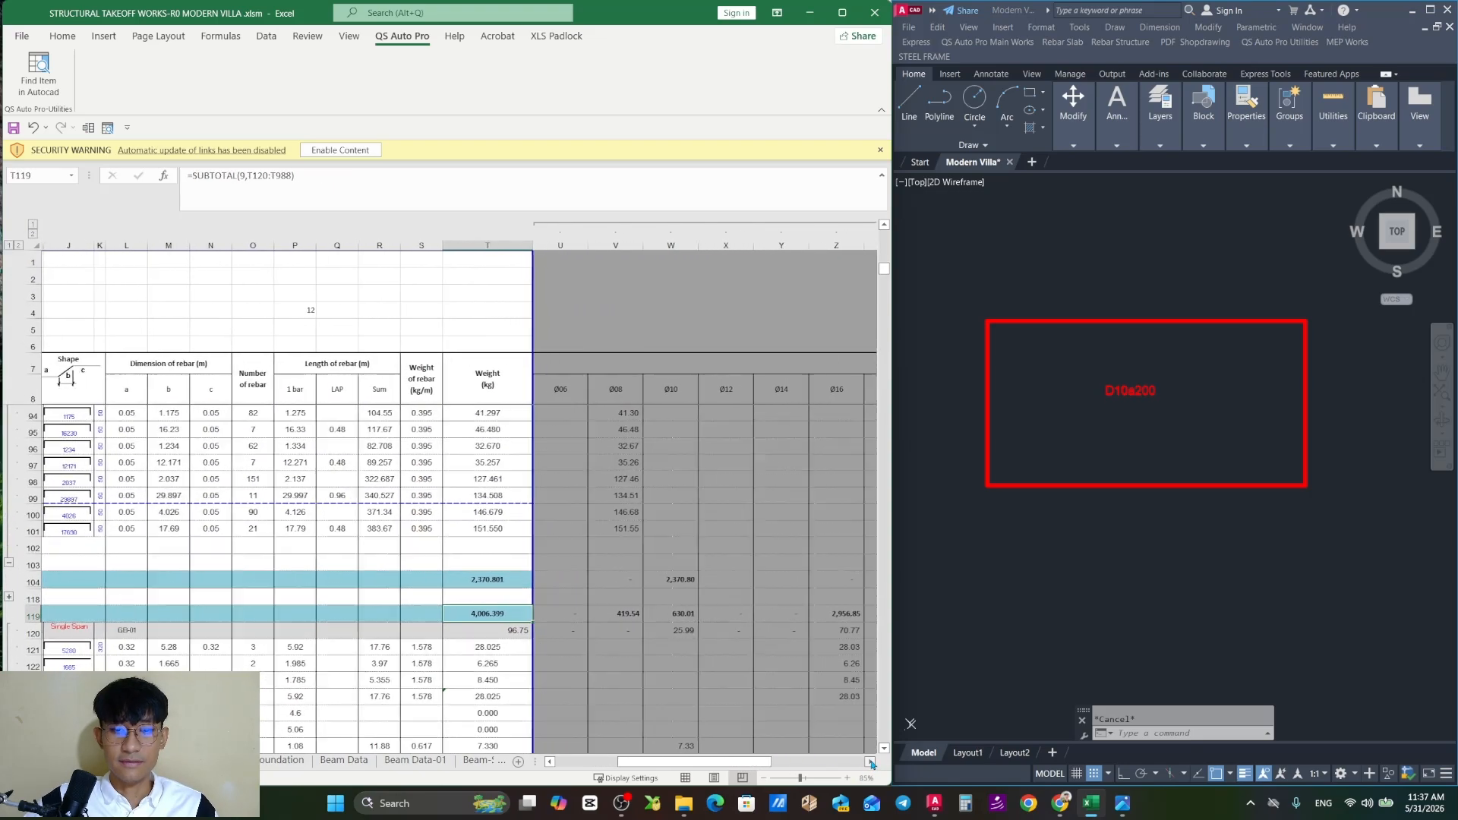
{"action": "scroll", "coordinate": [878, 772], "scroll_direction": "down", "scroll_amount": 2}
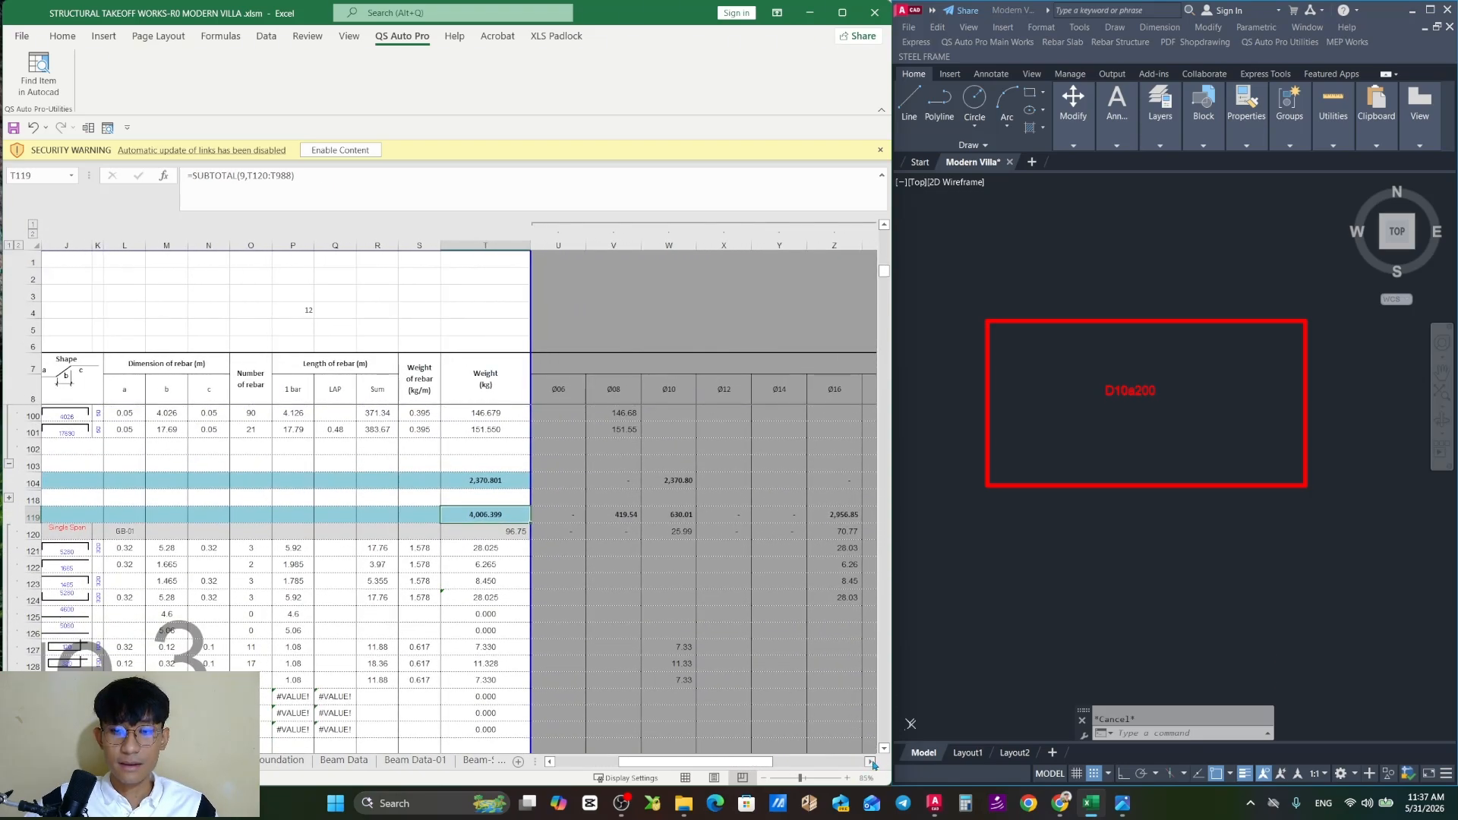
{"action": "left_click", "coordinate": [871, 763]}
{"action": "left_click", "coordinate": [871, 763]}
Check the beam subtotals for Ø08, Ø10 and Ø16 in row 119 and compare the sum of V119:Z119 with T119
{"action": "left_click", "coordinate": [556, 516]}
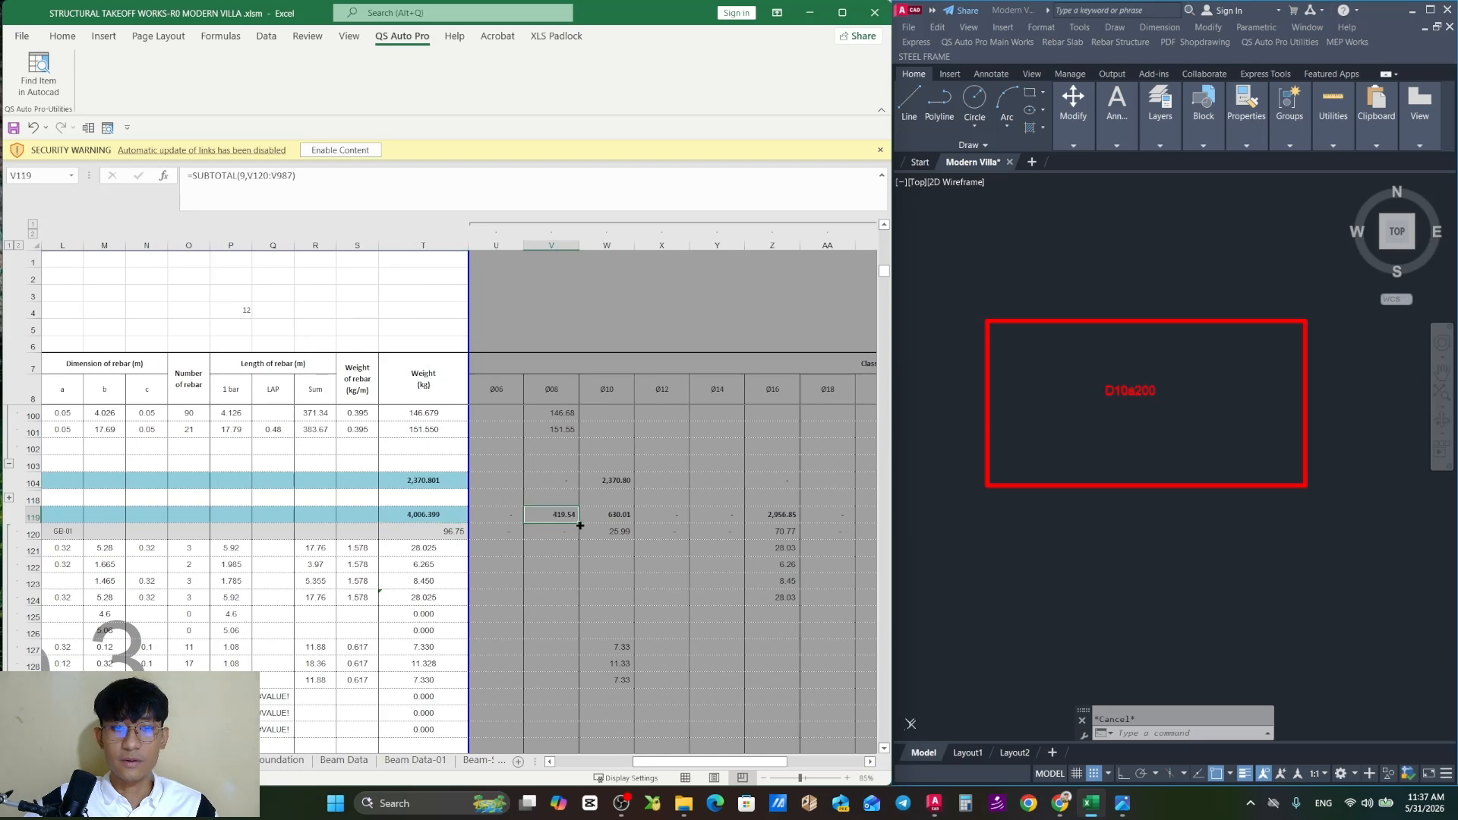
{"action": "left_click", "coordinate": [574, 397]}
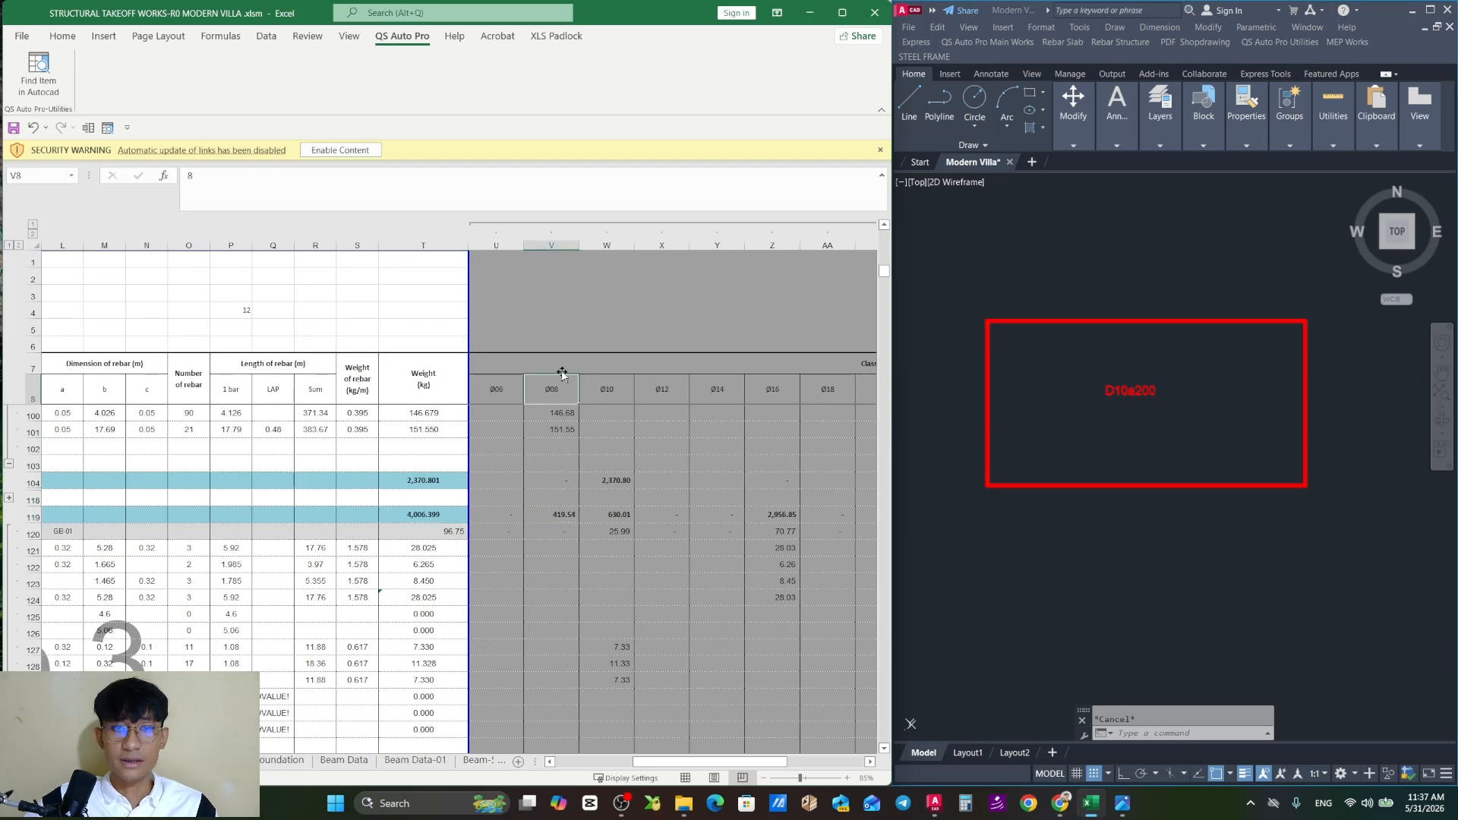
{"action": "left_click", "coordinate": [630, 516]}
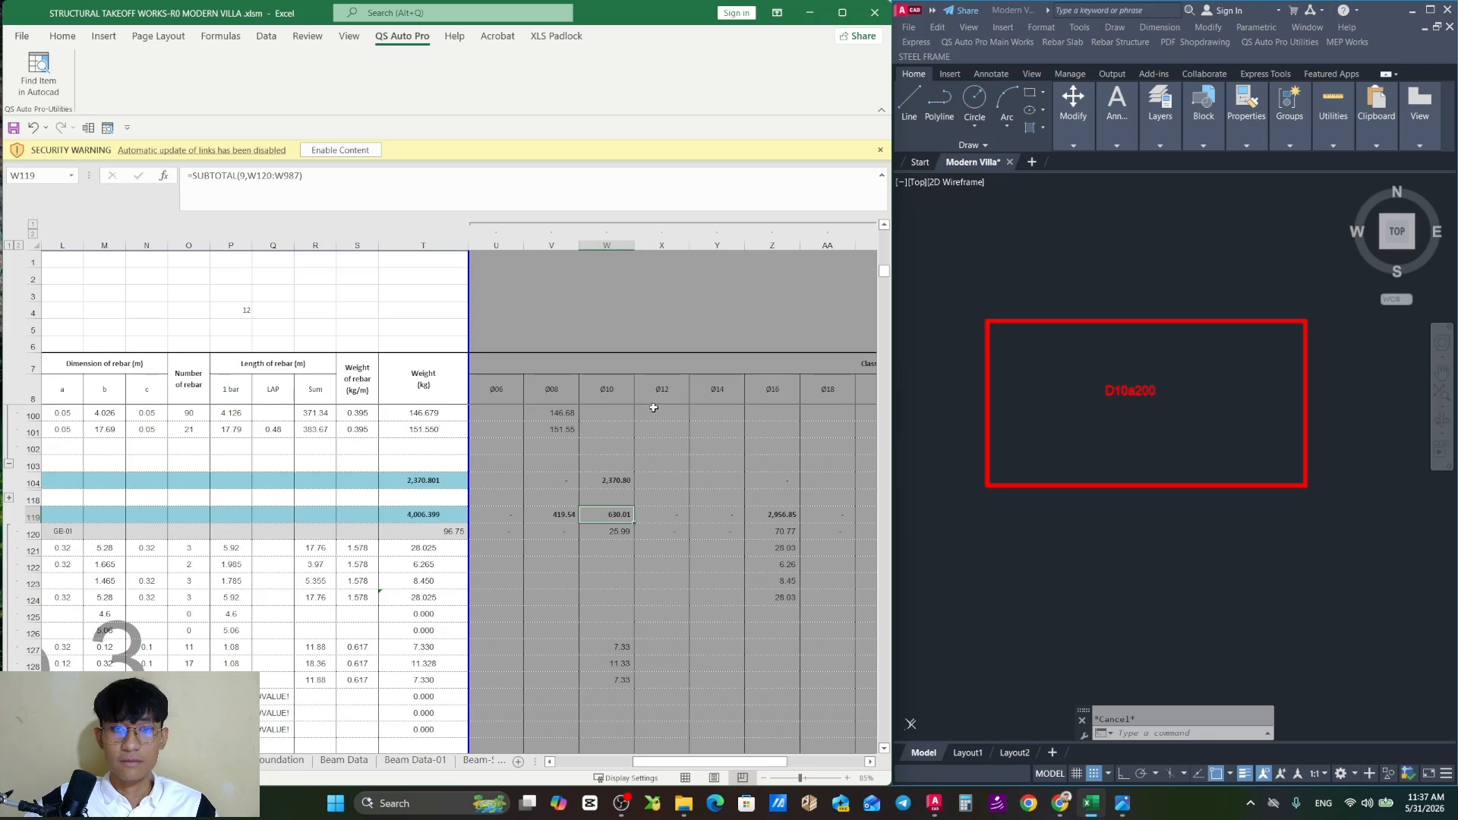
{"action": "left_click", "coordinate": [612, 387]}
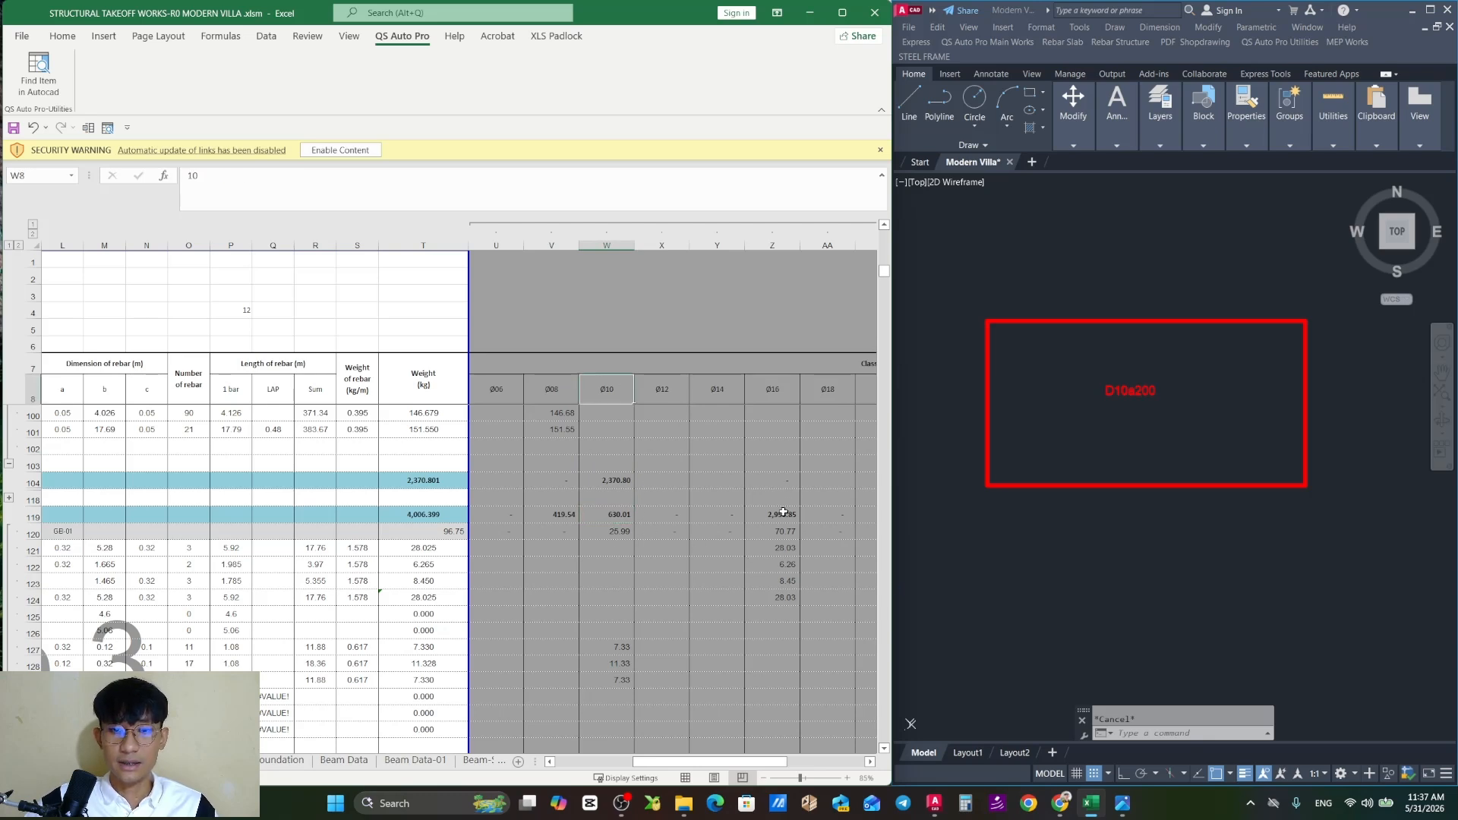
{"action": "left_click", "coordinate": [784, 514]}
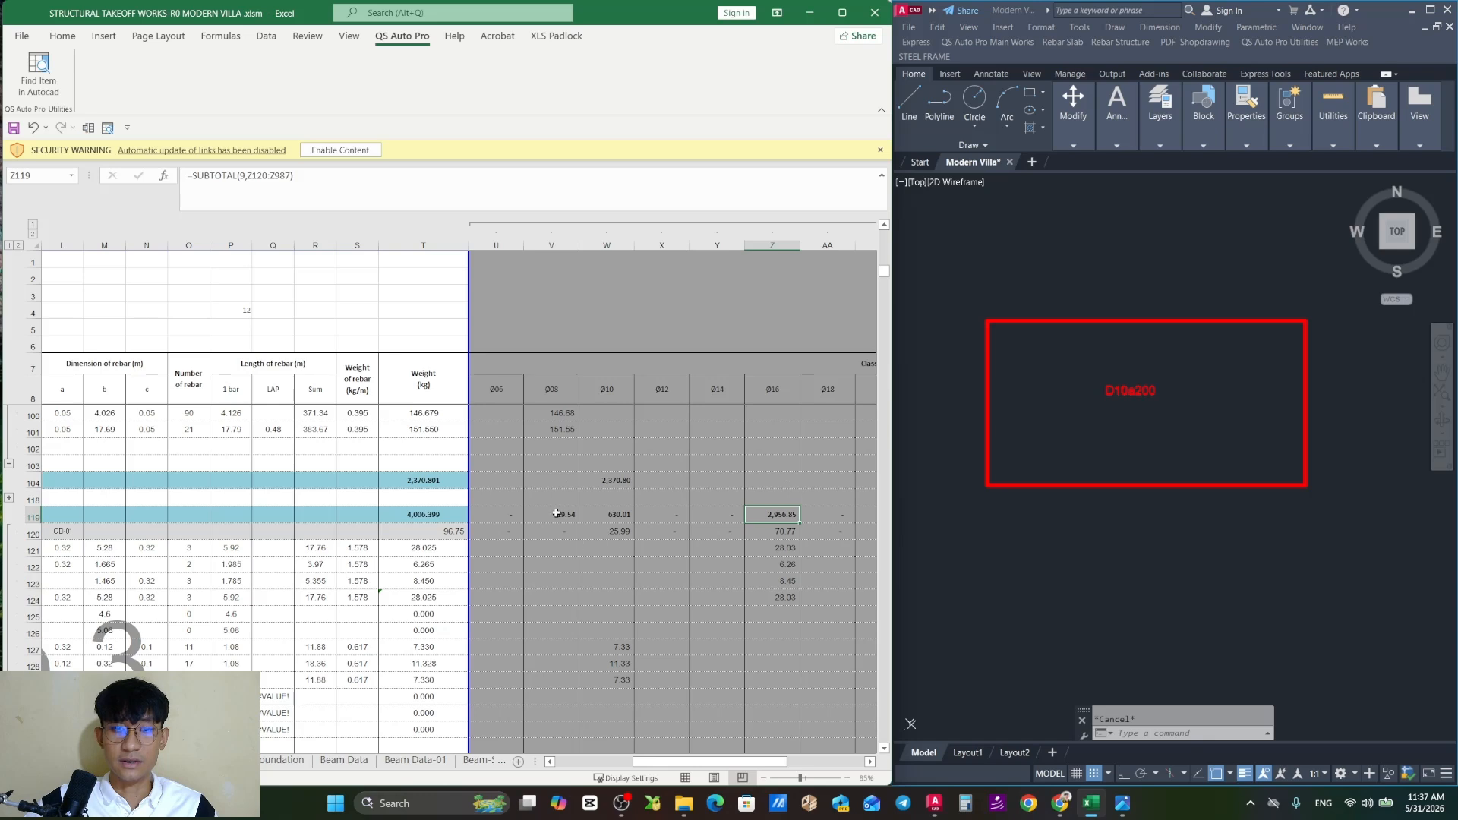
{"action": "left_click_drag", "start_coordinate": [557, 514], "coordinate": [775, 514]}
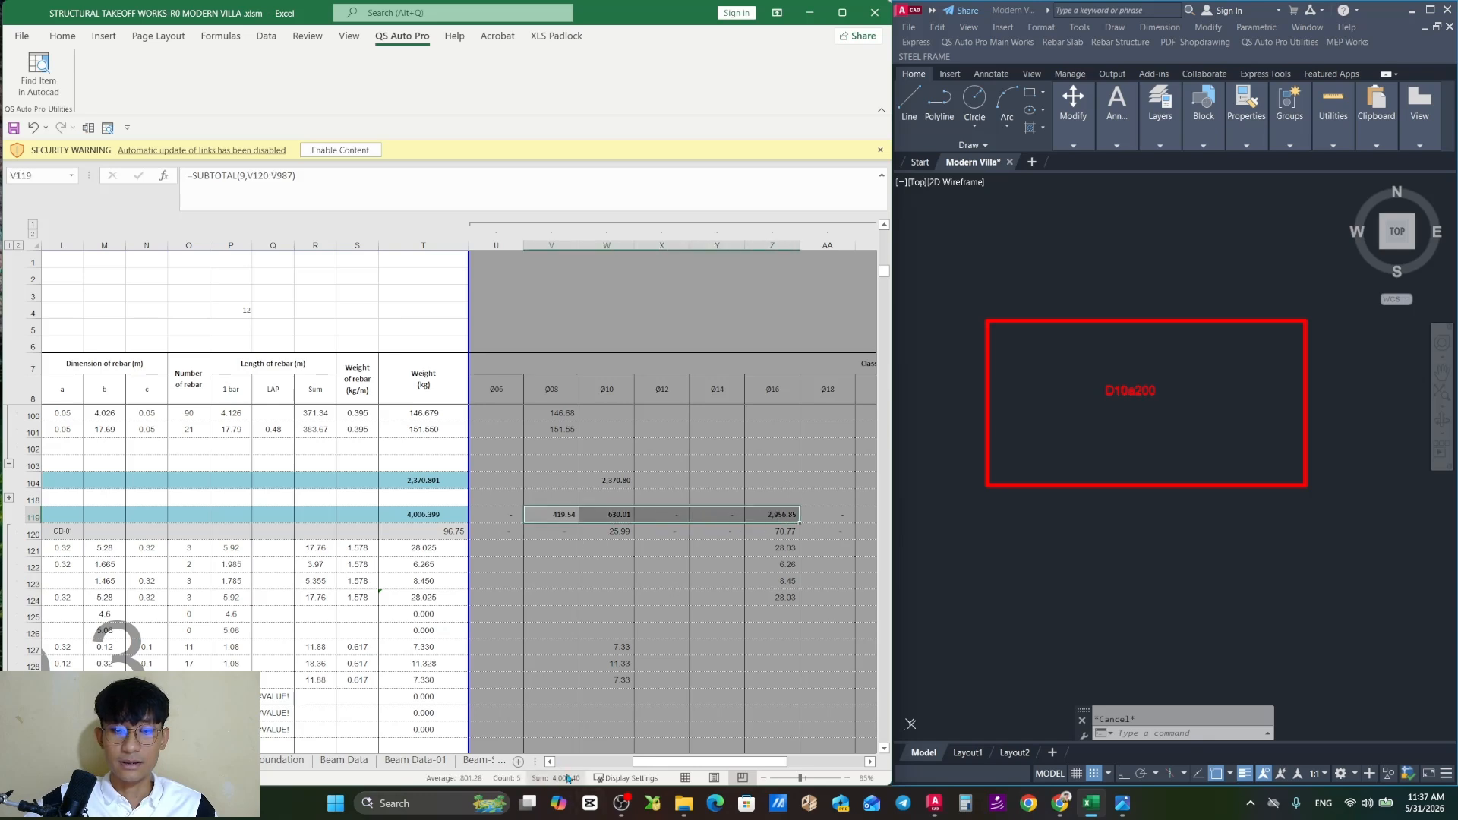
{"action": "left_click", "coordinate": [426, 517]}
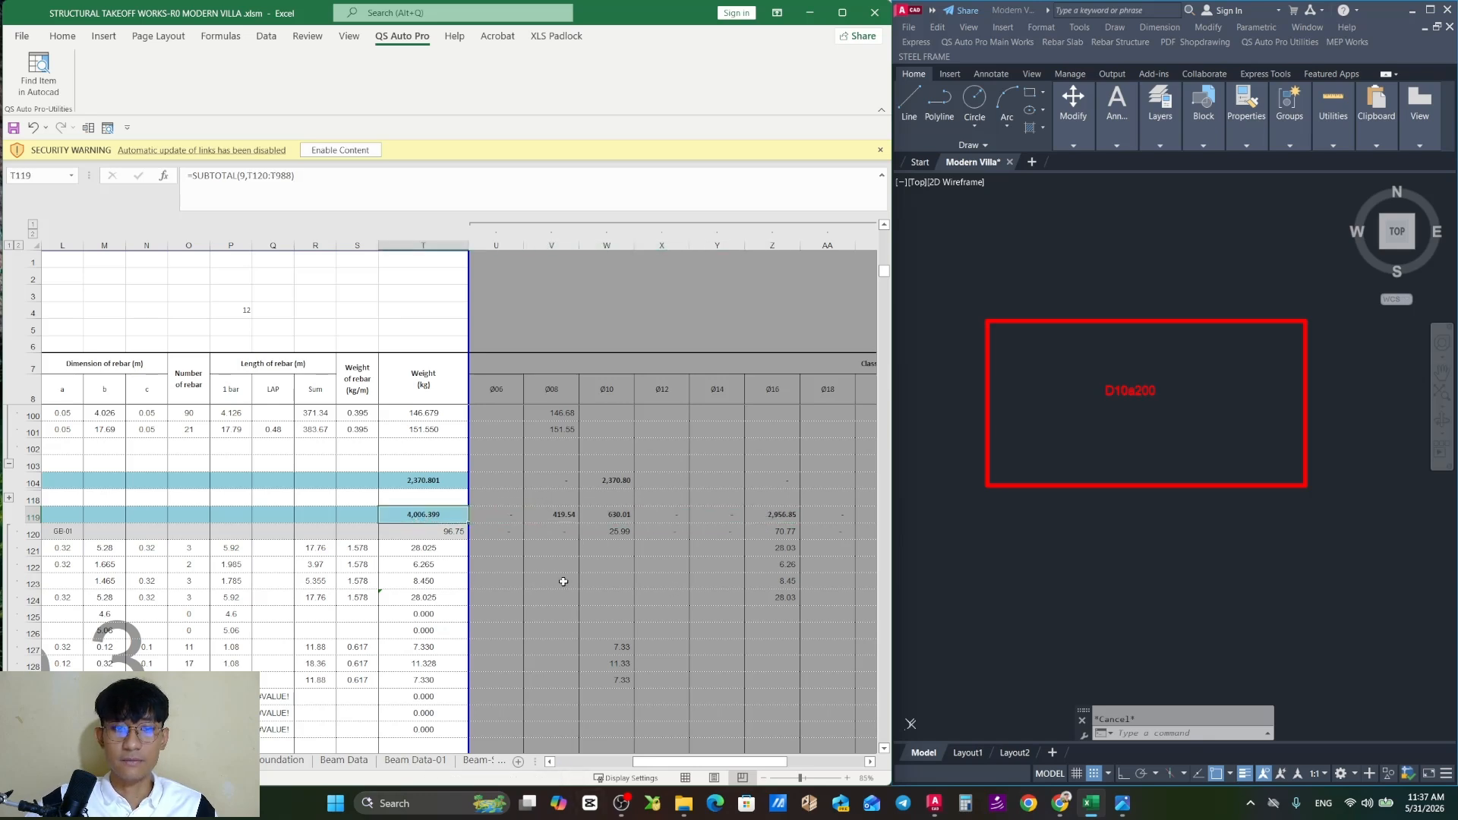
Save the structural takeoff workbook and return to the overview of the beam rebar tables
{"action": "left_click", "coordinate": [661, 566]}
{"action": "key", "text": "ctrl+s"}
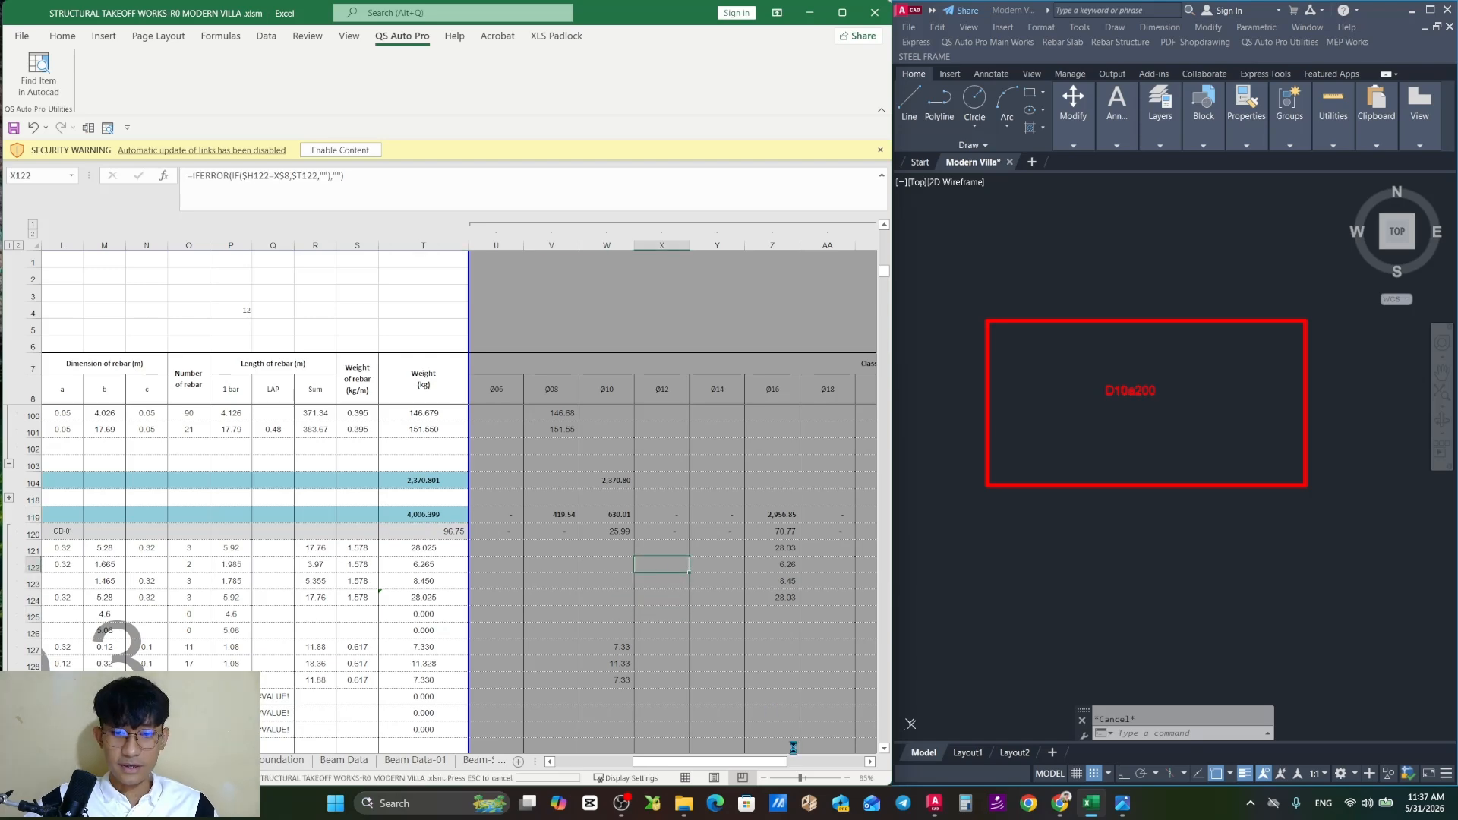
{"action": "left_click_drag", "start_coordinate": [781, 765], "coordinate": [697, 763]}
{"action": "scroll", "coordinate": [623, 547], "scroll_direction": "down", "scroll_amount": 2, "text": "ctrl"}
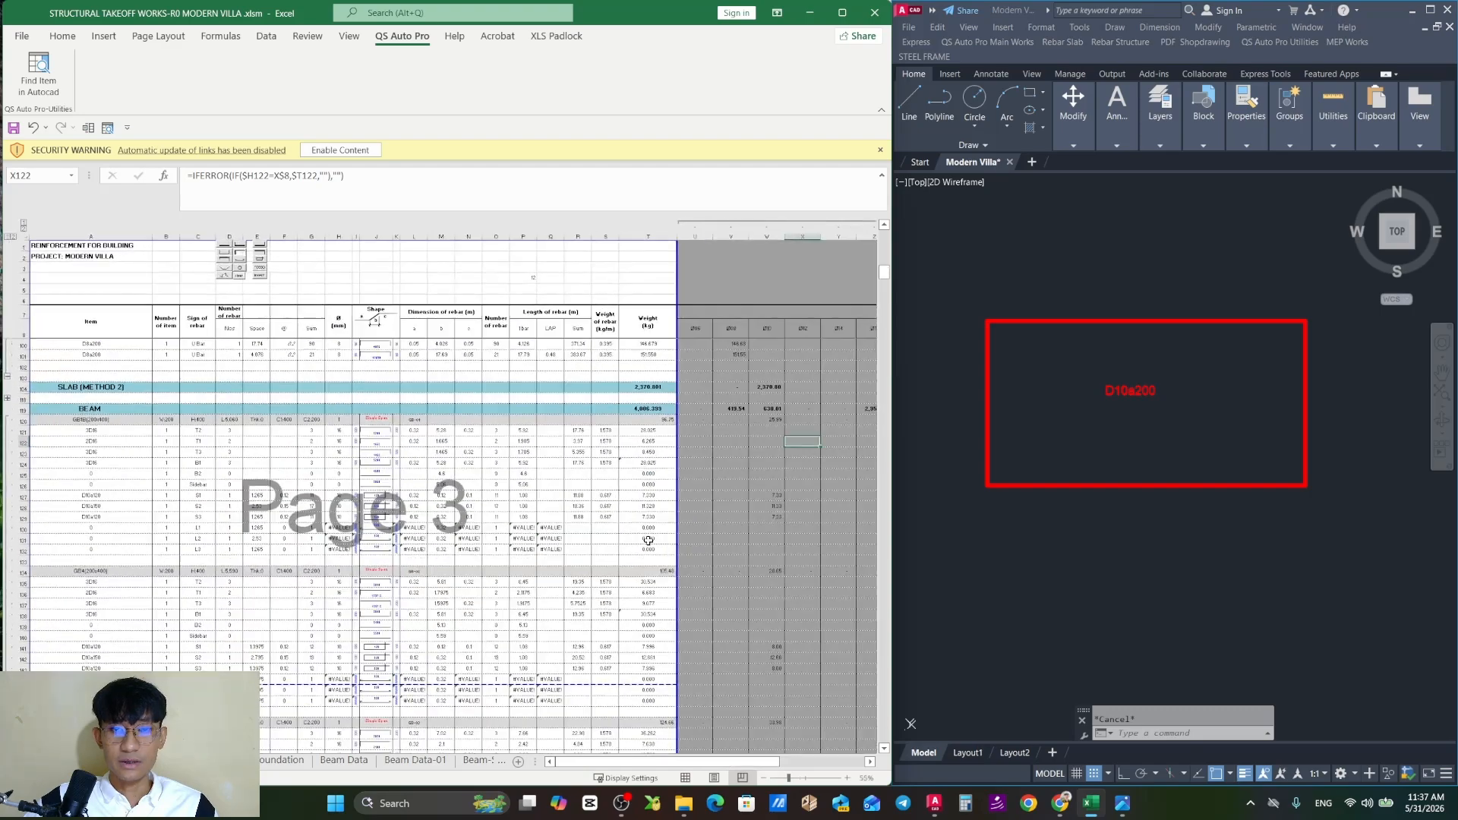
Switch to the Photos viewer and go back from the Steel Frame slide to the QS Auto Pro overview image 0.png
{"action": "left_click", "coordinate": [1123, 803]}
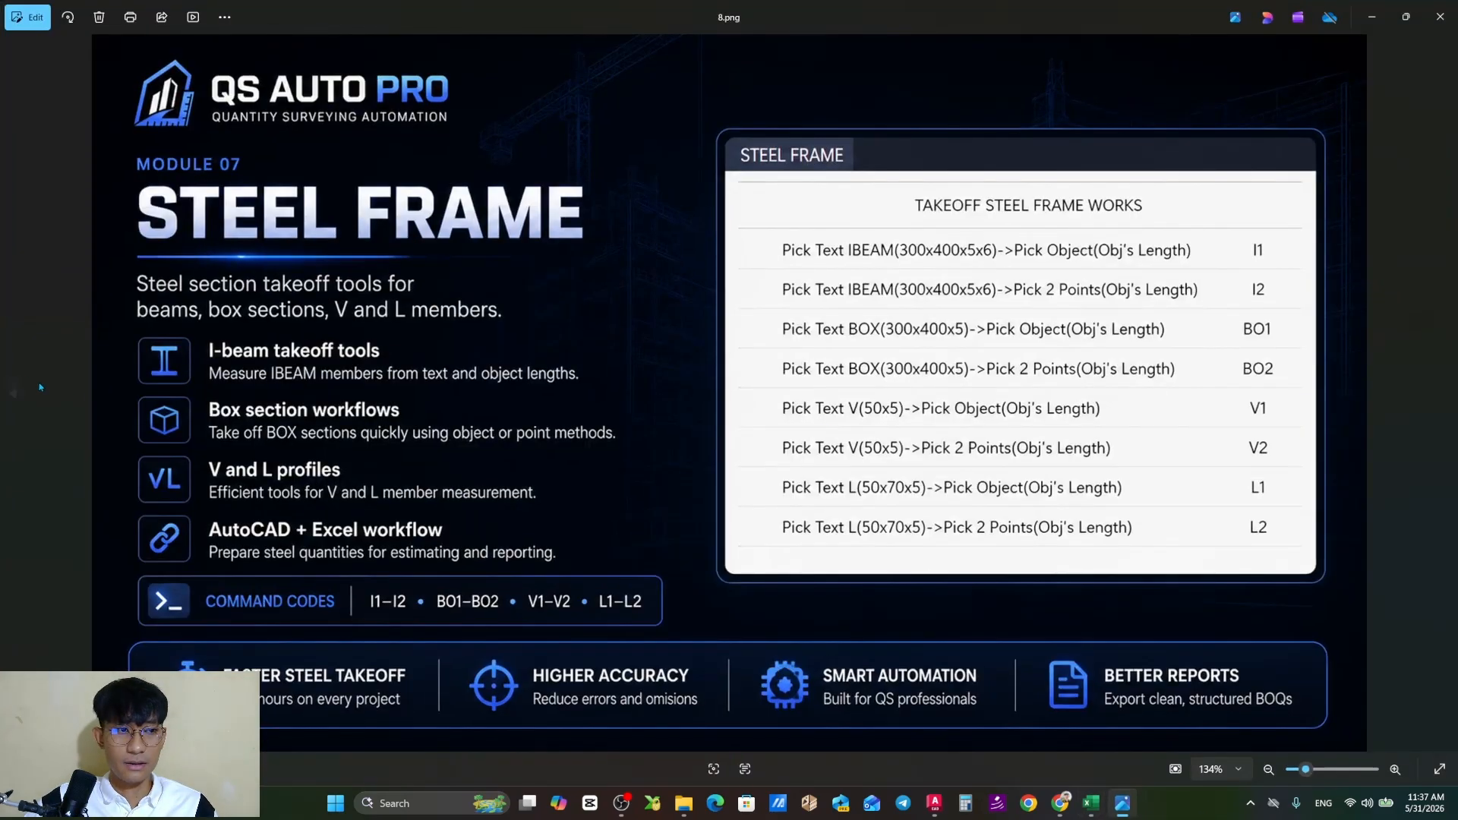
{"action": "left_click", "coordinate": [13, 393]}
{"action": "left_click", "coordinate": [21, 393]}
{"action": "left_click", "coordinate": [20, 393]}
{"action": "left_click", "coordinate": [21, 393]}
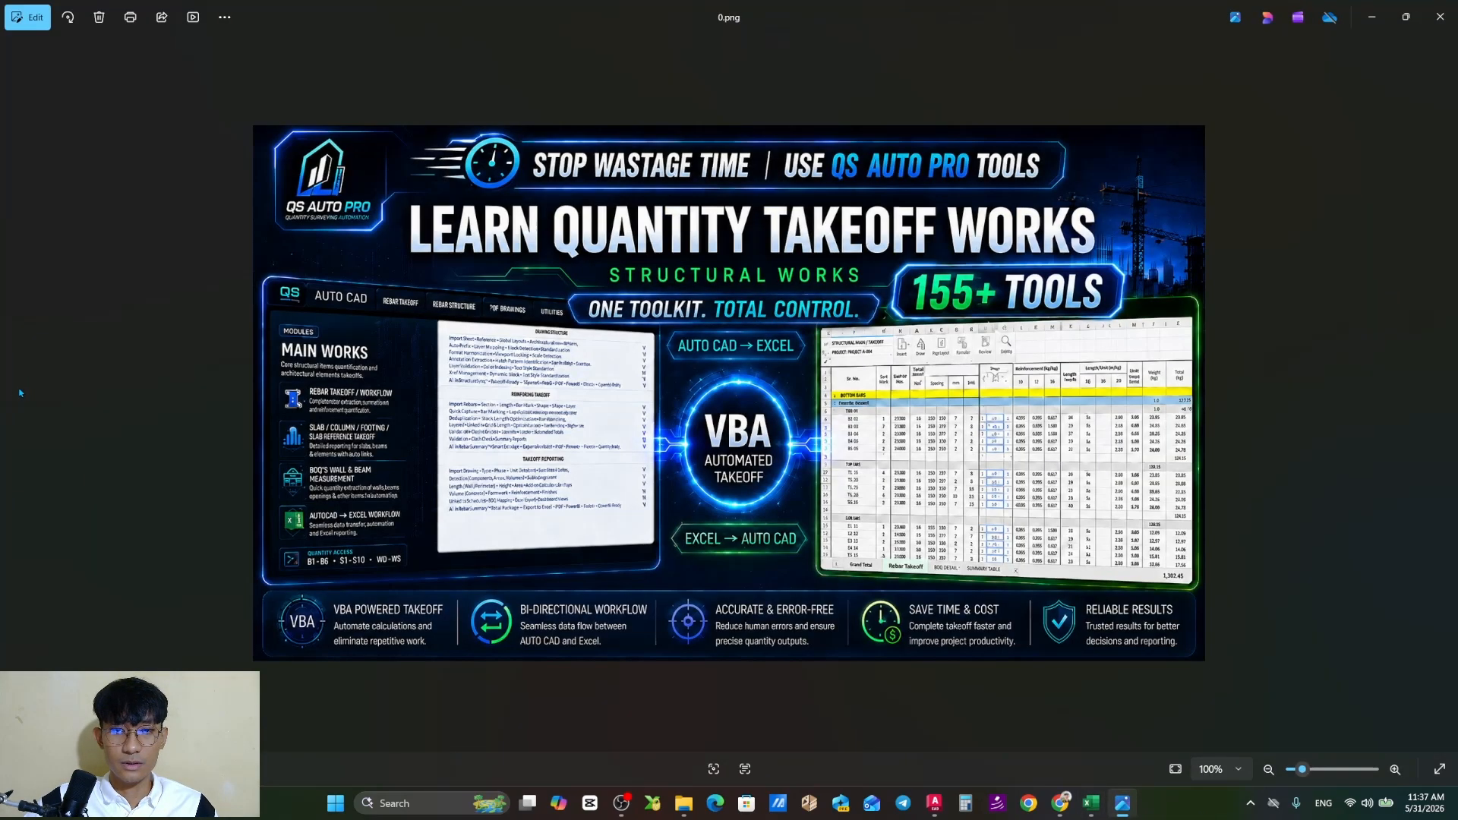
{"action": "scroll", "coordinate": [835, 391], "scroll_direction": "up", "scroll_amount": 1}
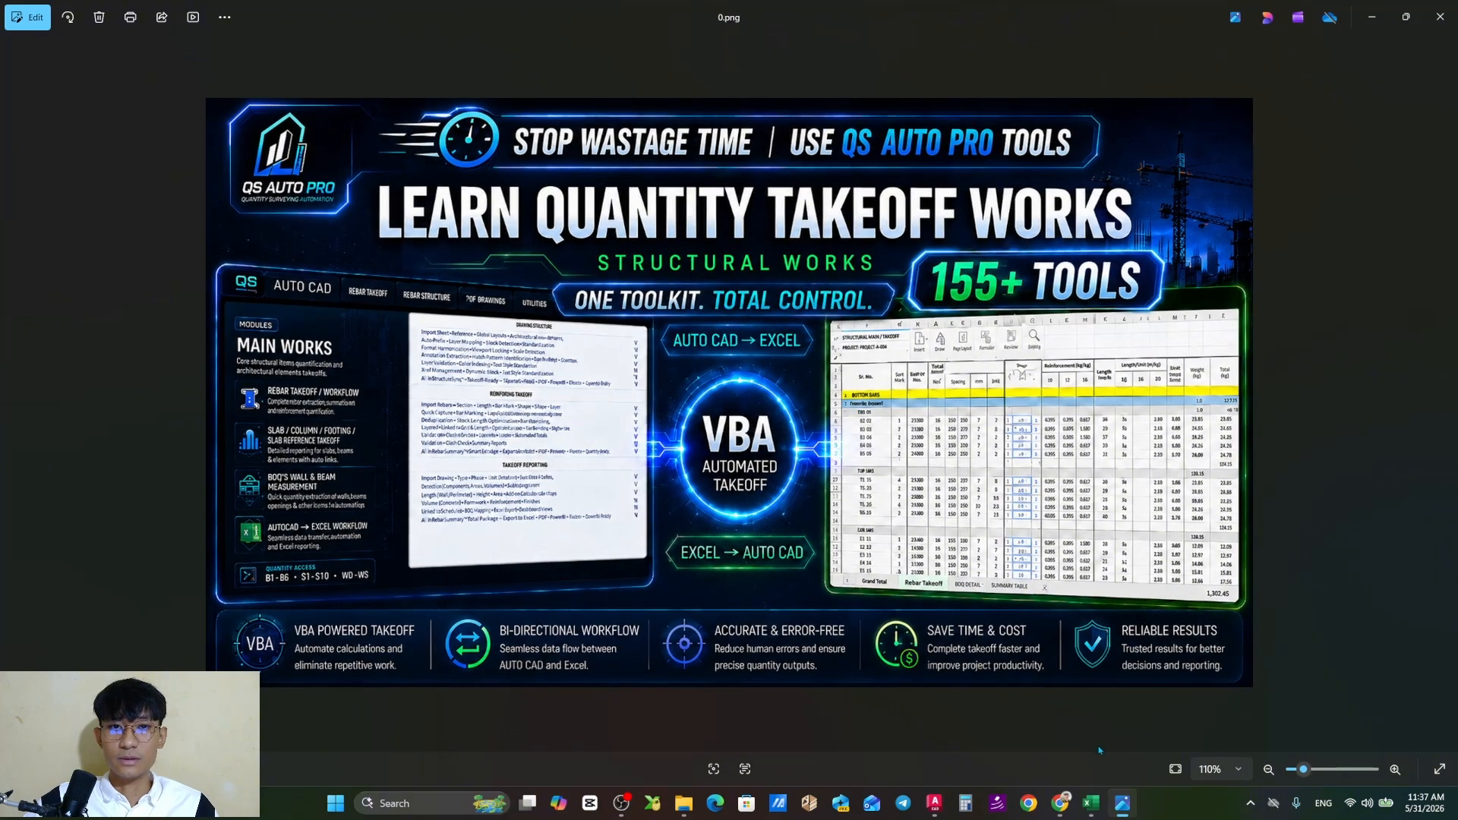